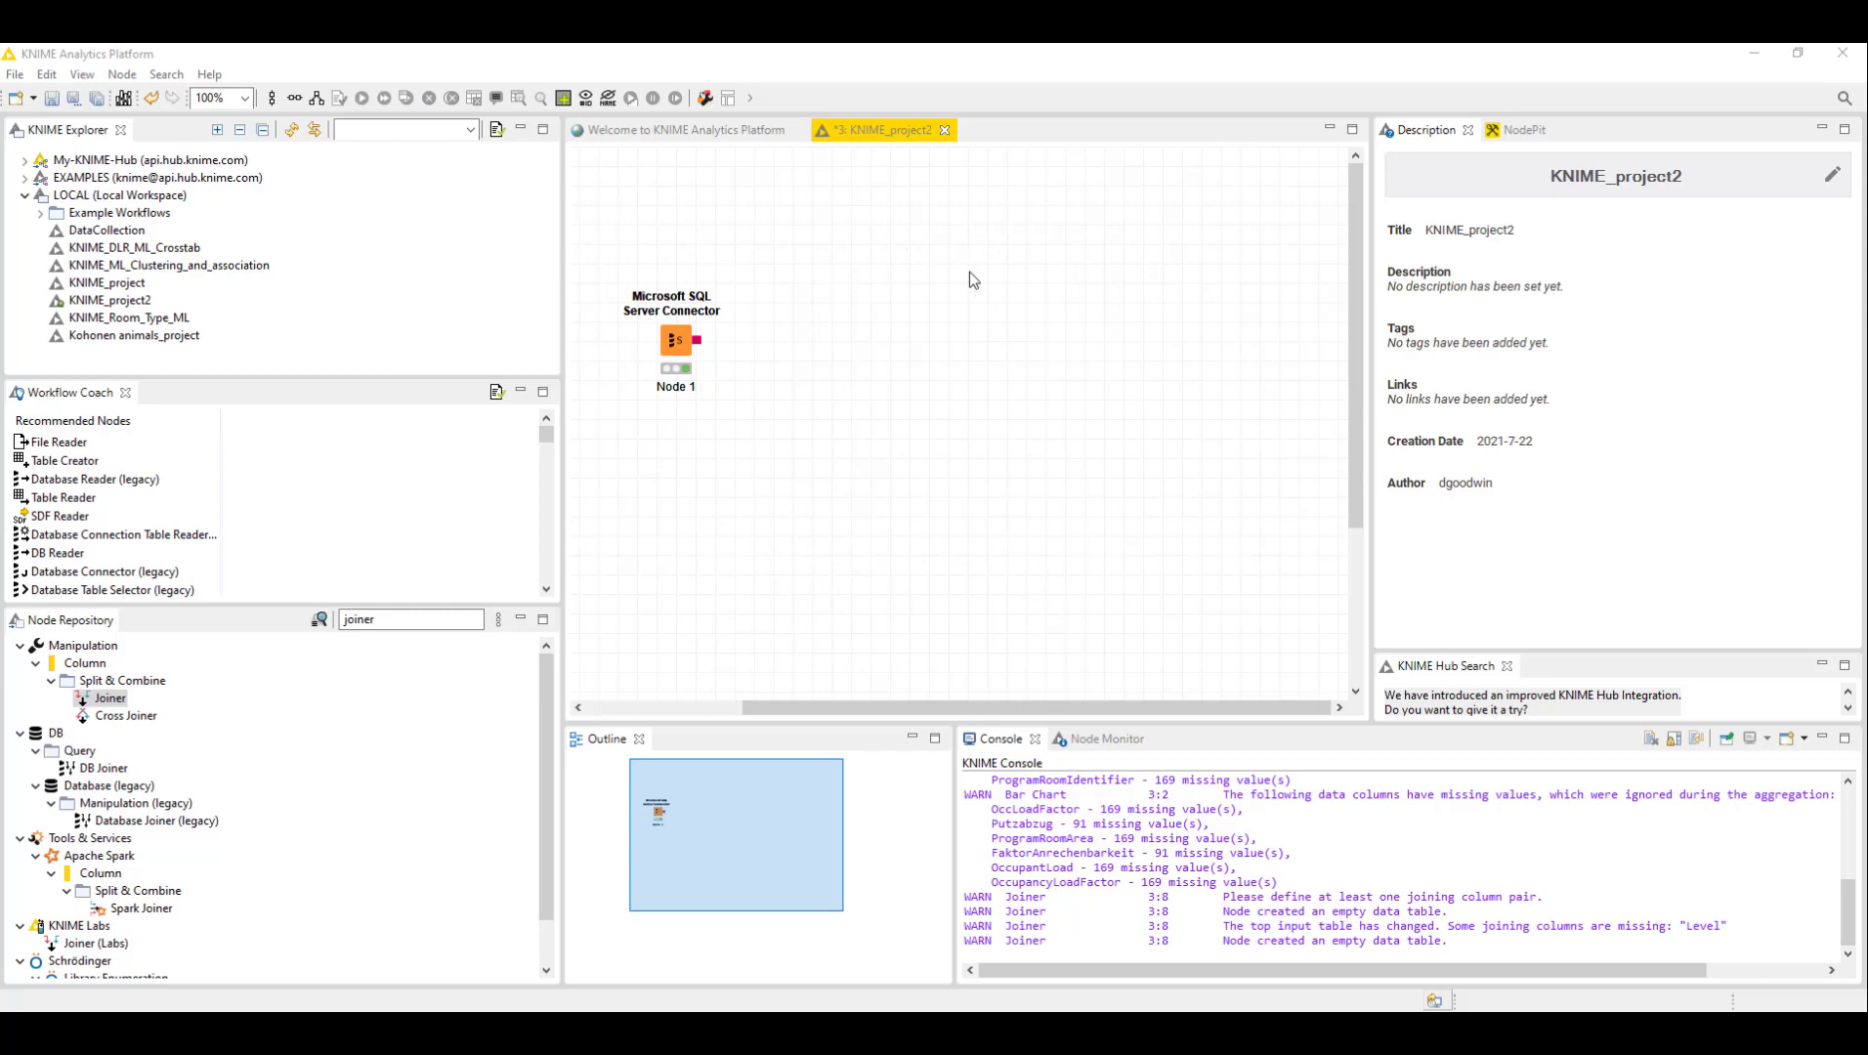
# - Select the Microsoft SQL Server Connector node and read its description of the connection settings
pyautogui.click(687, 335)
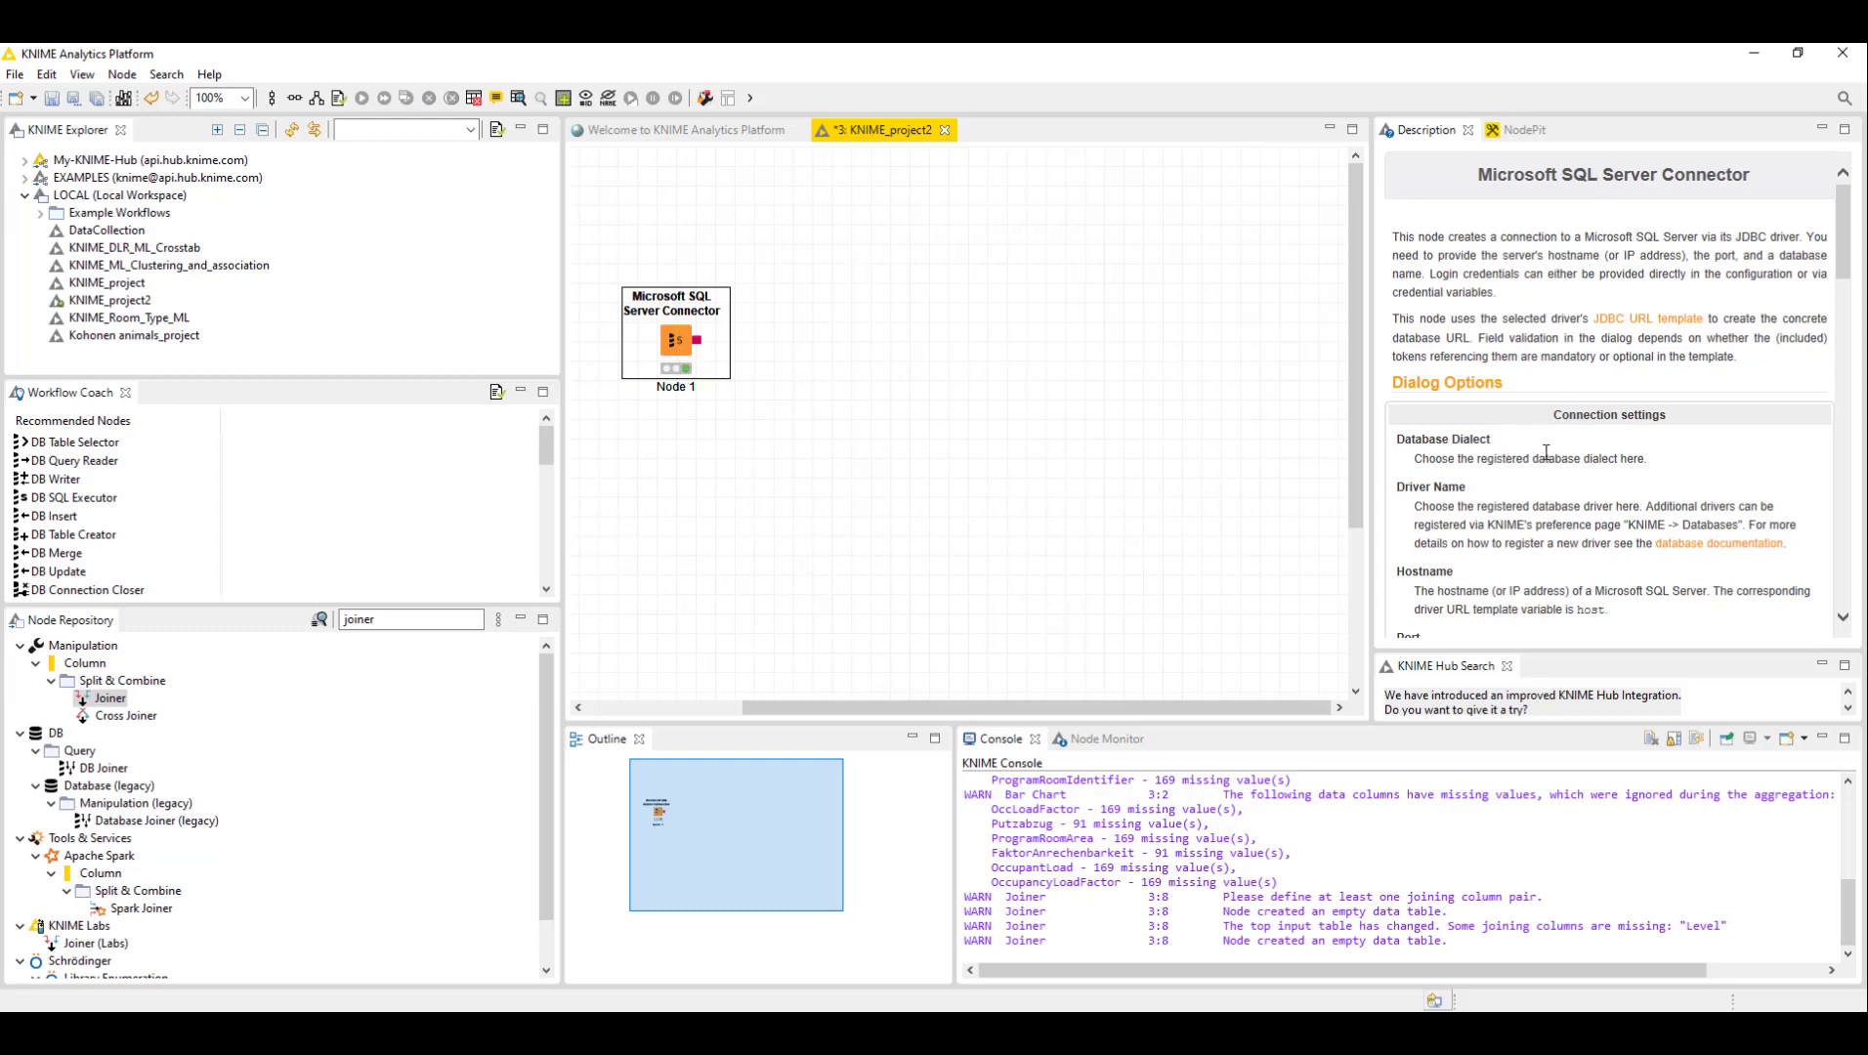
pyautogui.click(789, 245)
pyautogui.click(643, 377)
pyautogui.scroll(-3, 1568, 327)
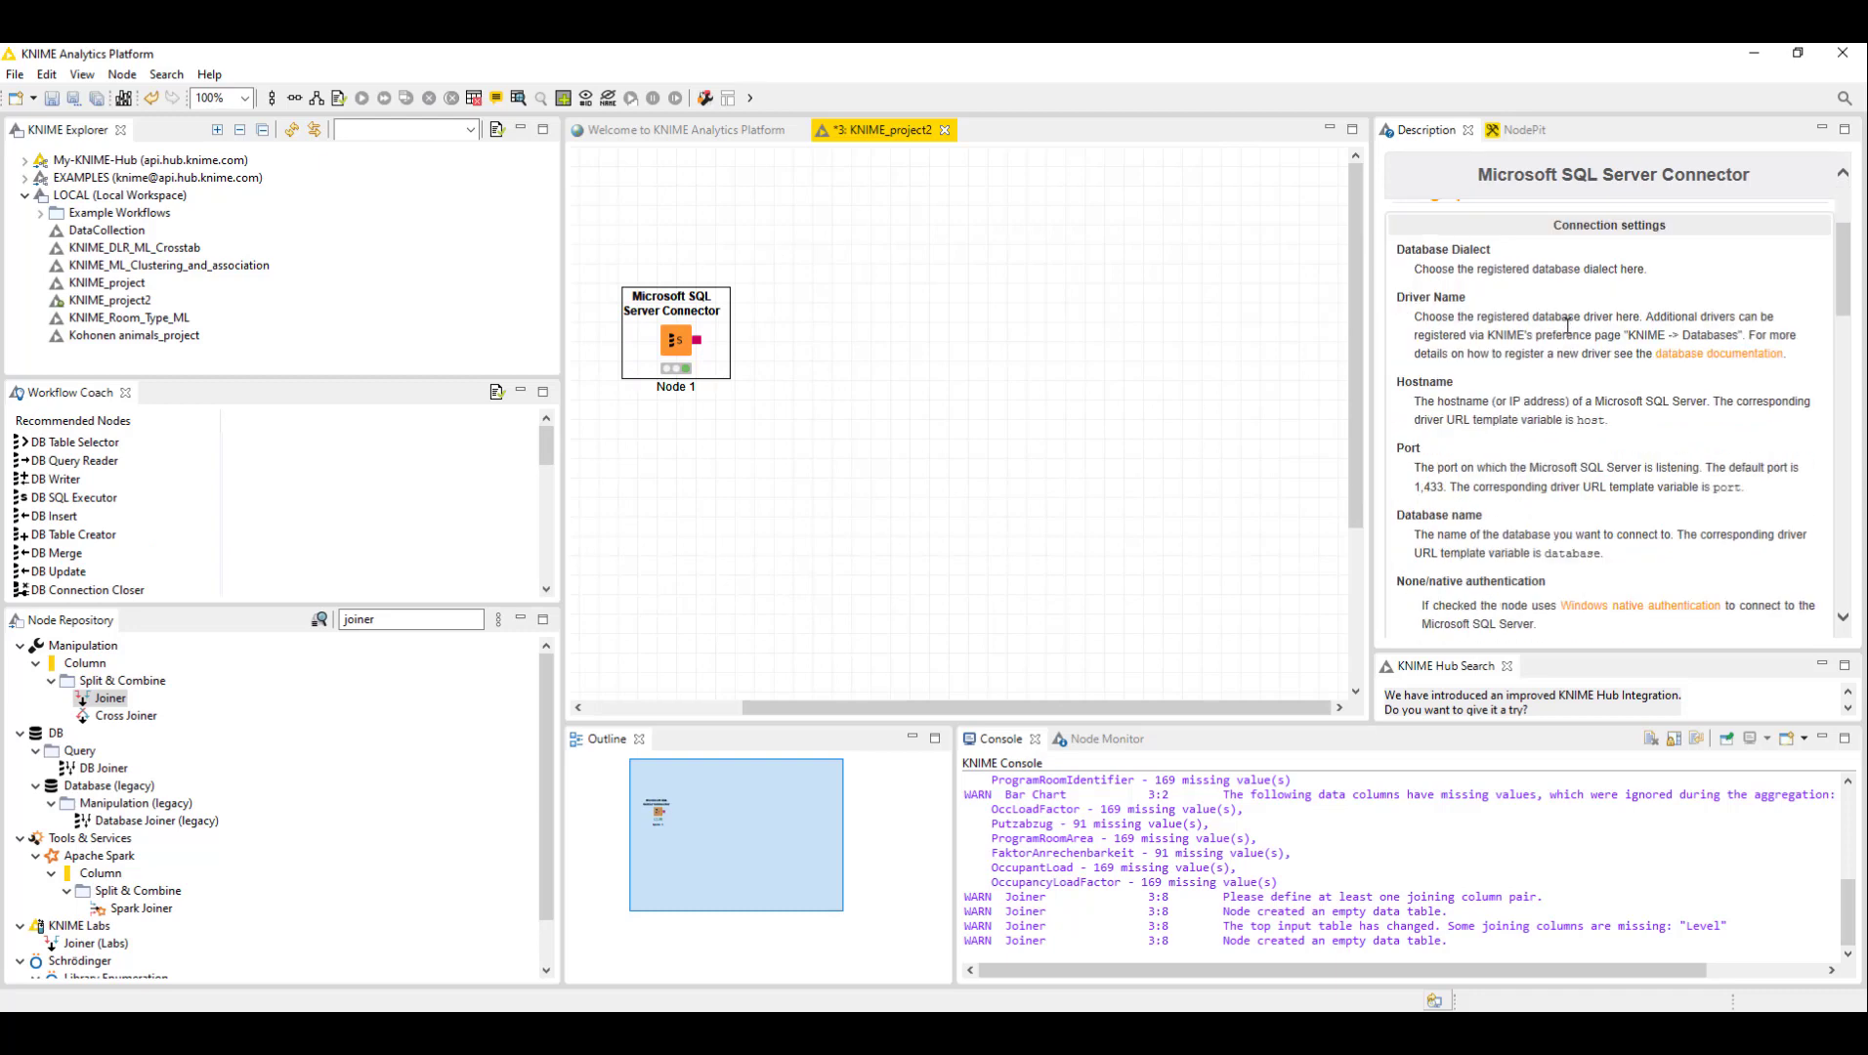
pyautogui.scroll(-8, 1567, 326)
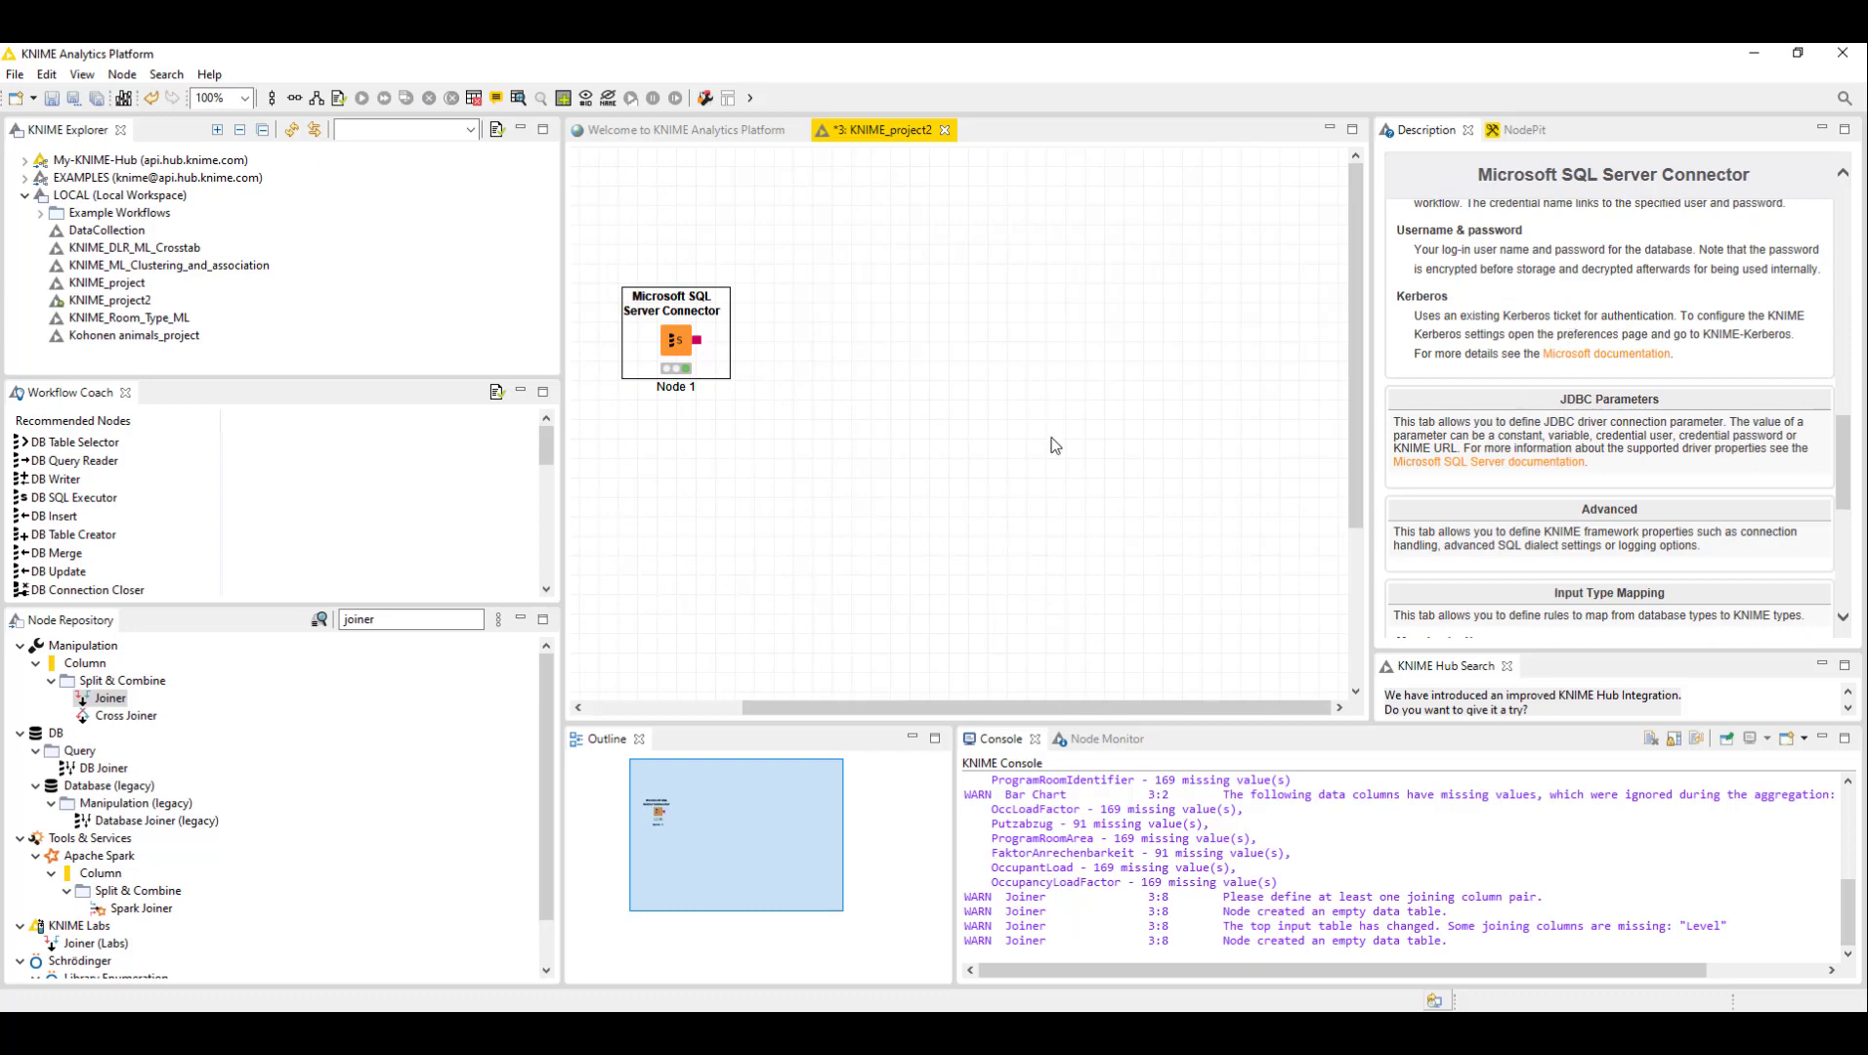
pyautogui.scroll(-6, 1563, 381)
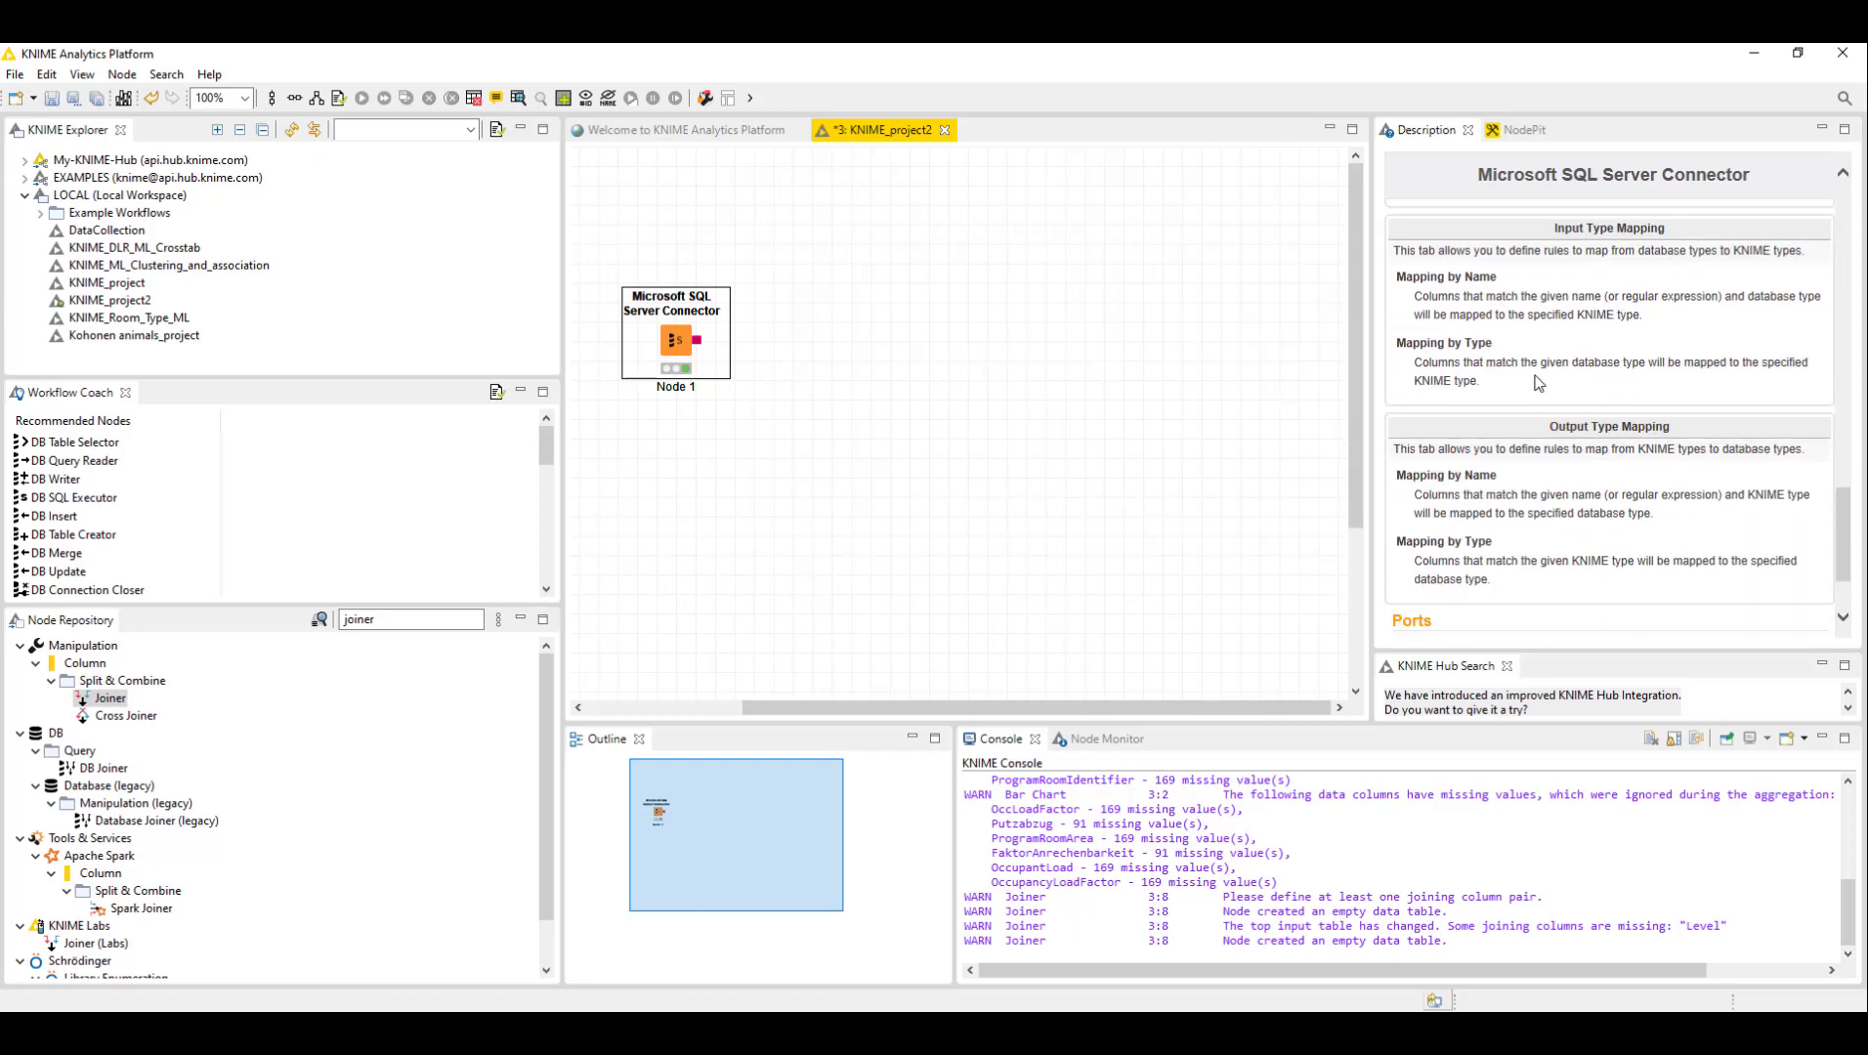
pyautogui.scroll(10, 1539, 382)
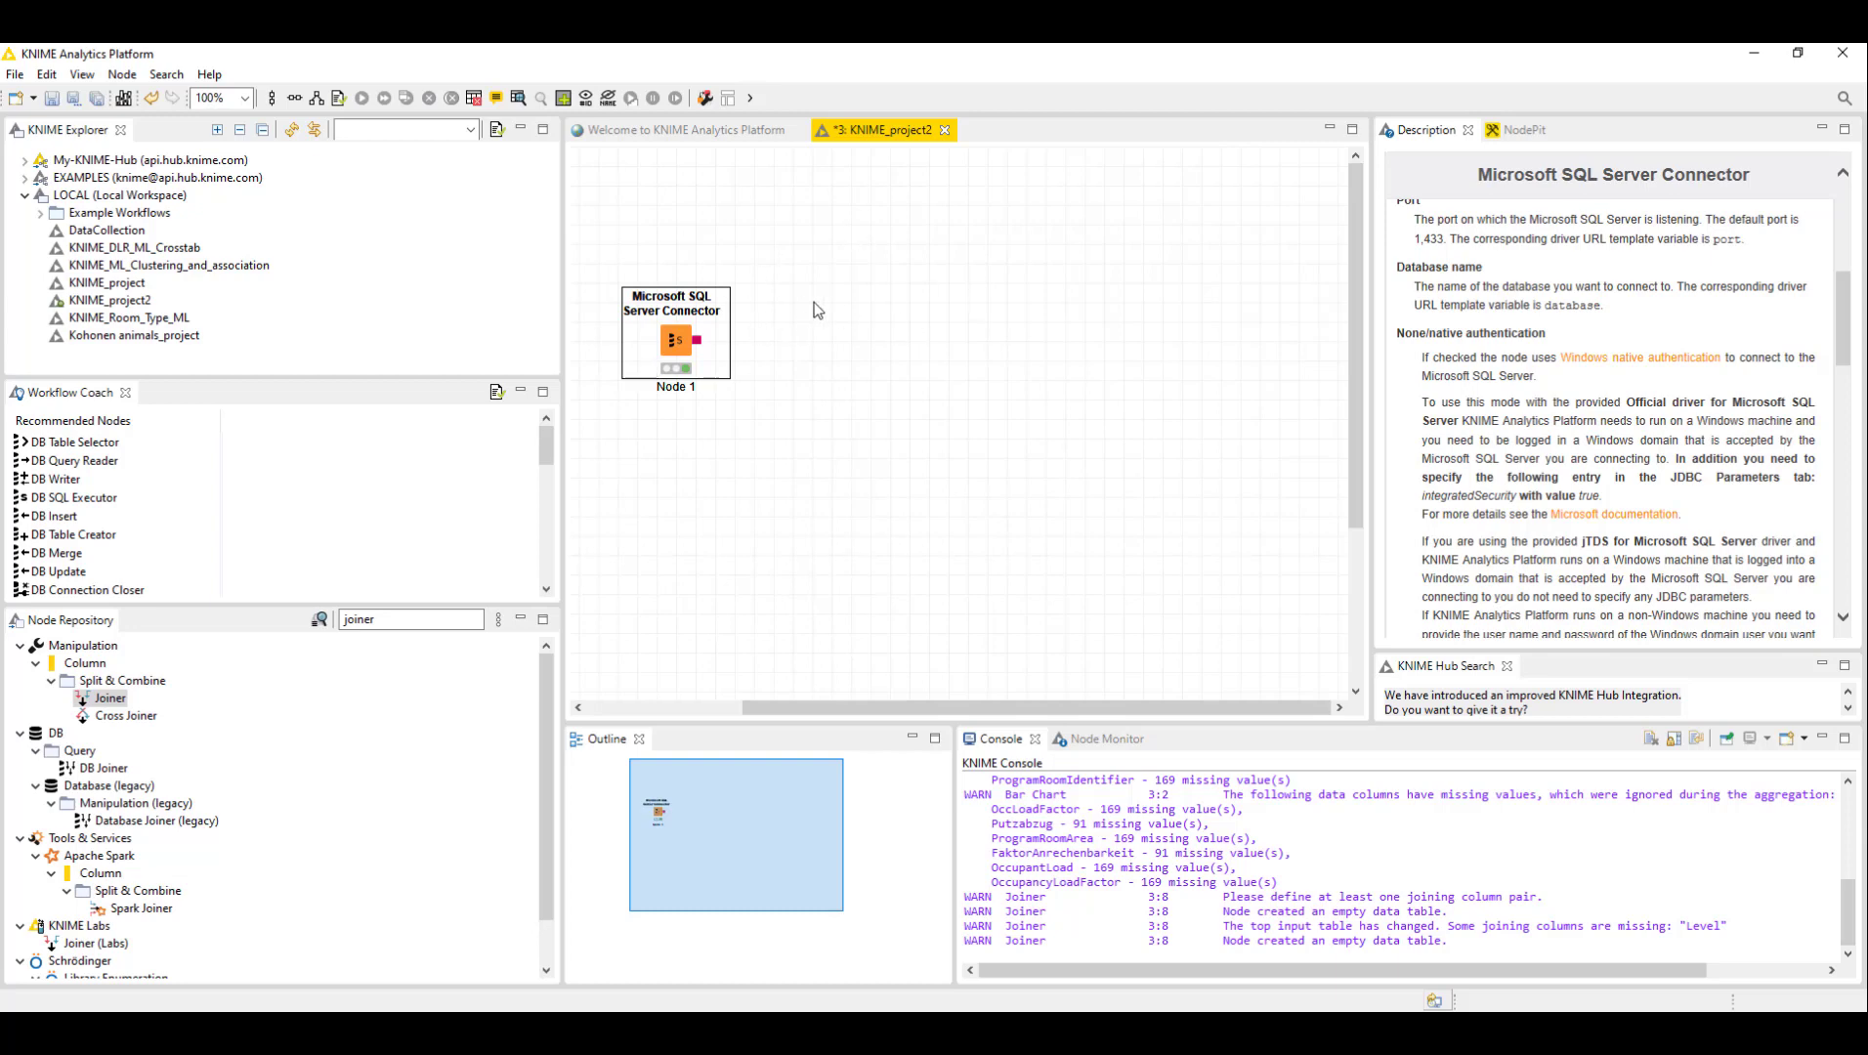
pyautogui.click(751, 239)
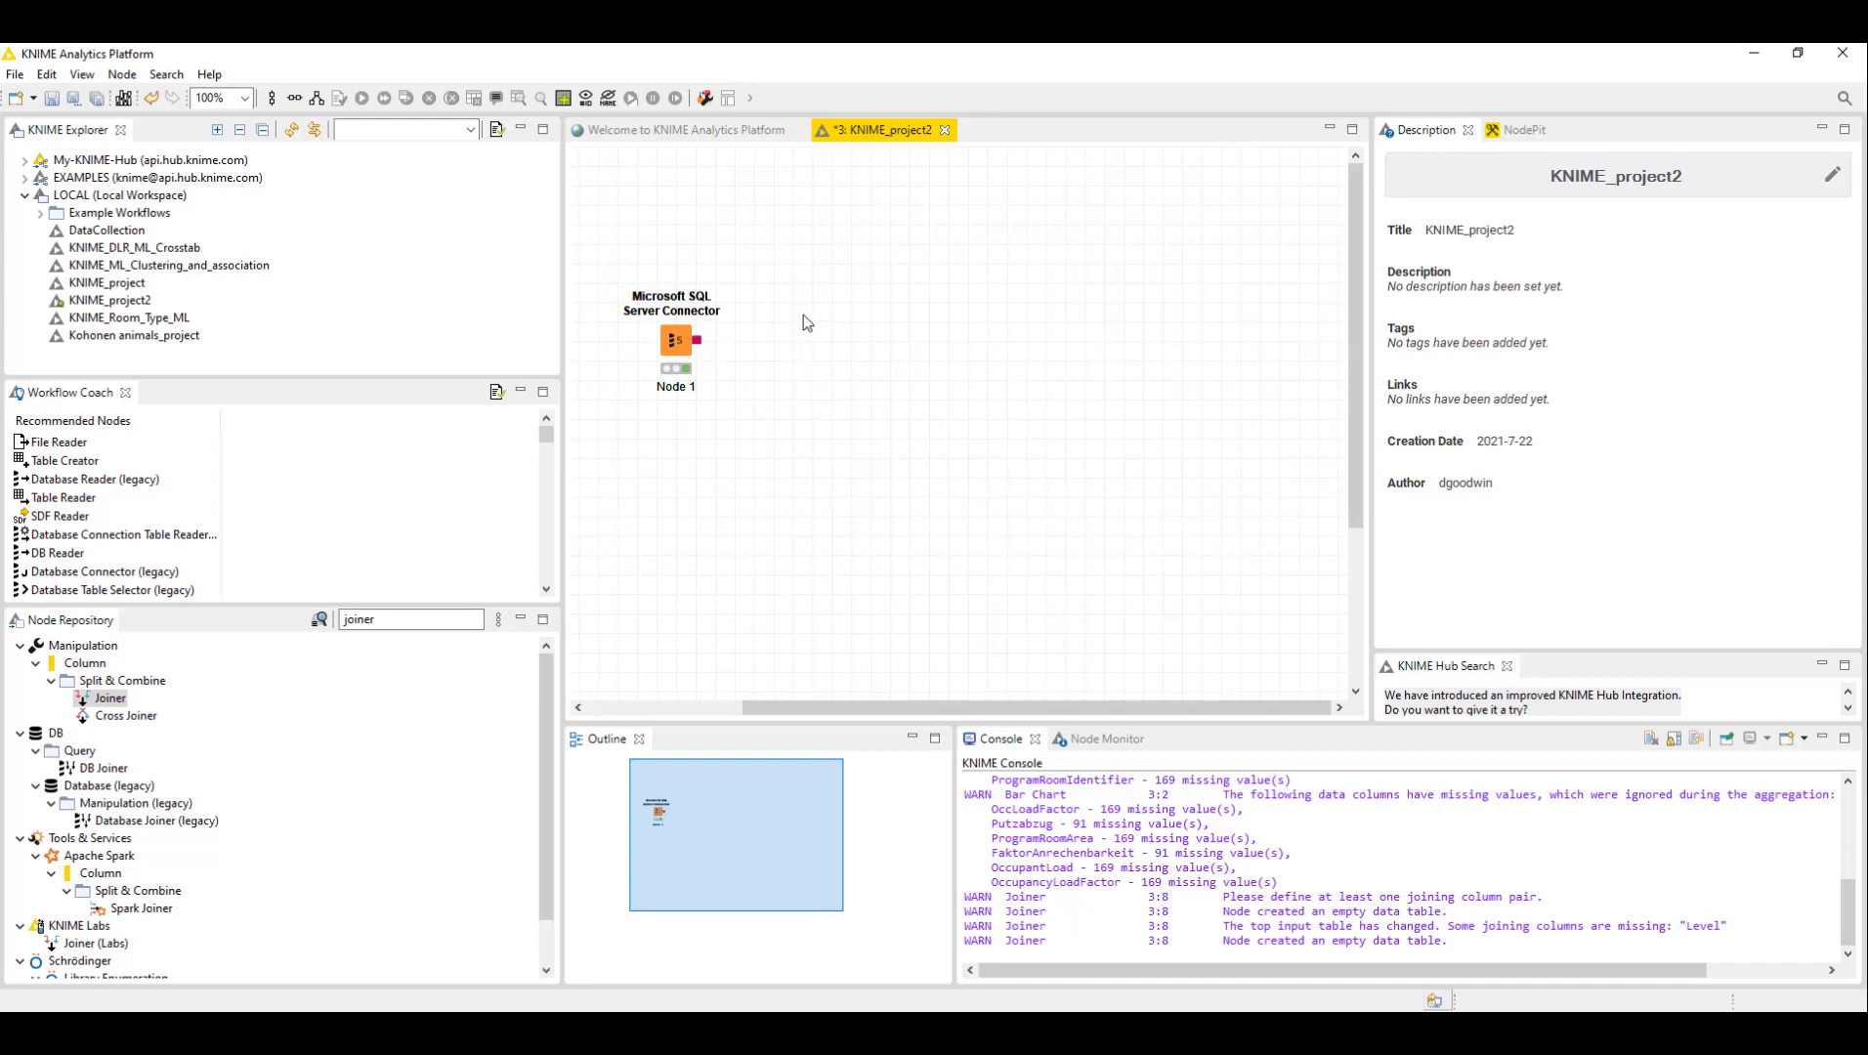
pyautogui.click(666, 375)
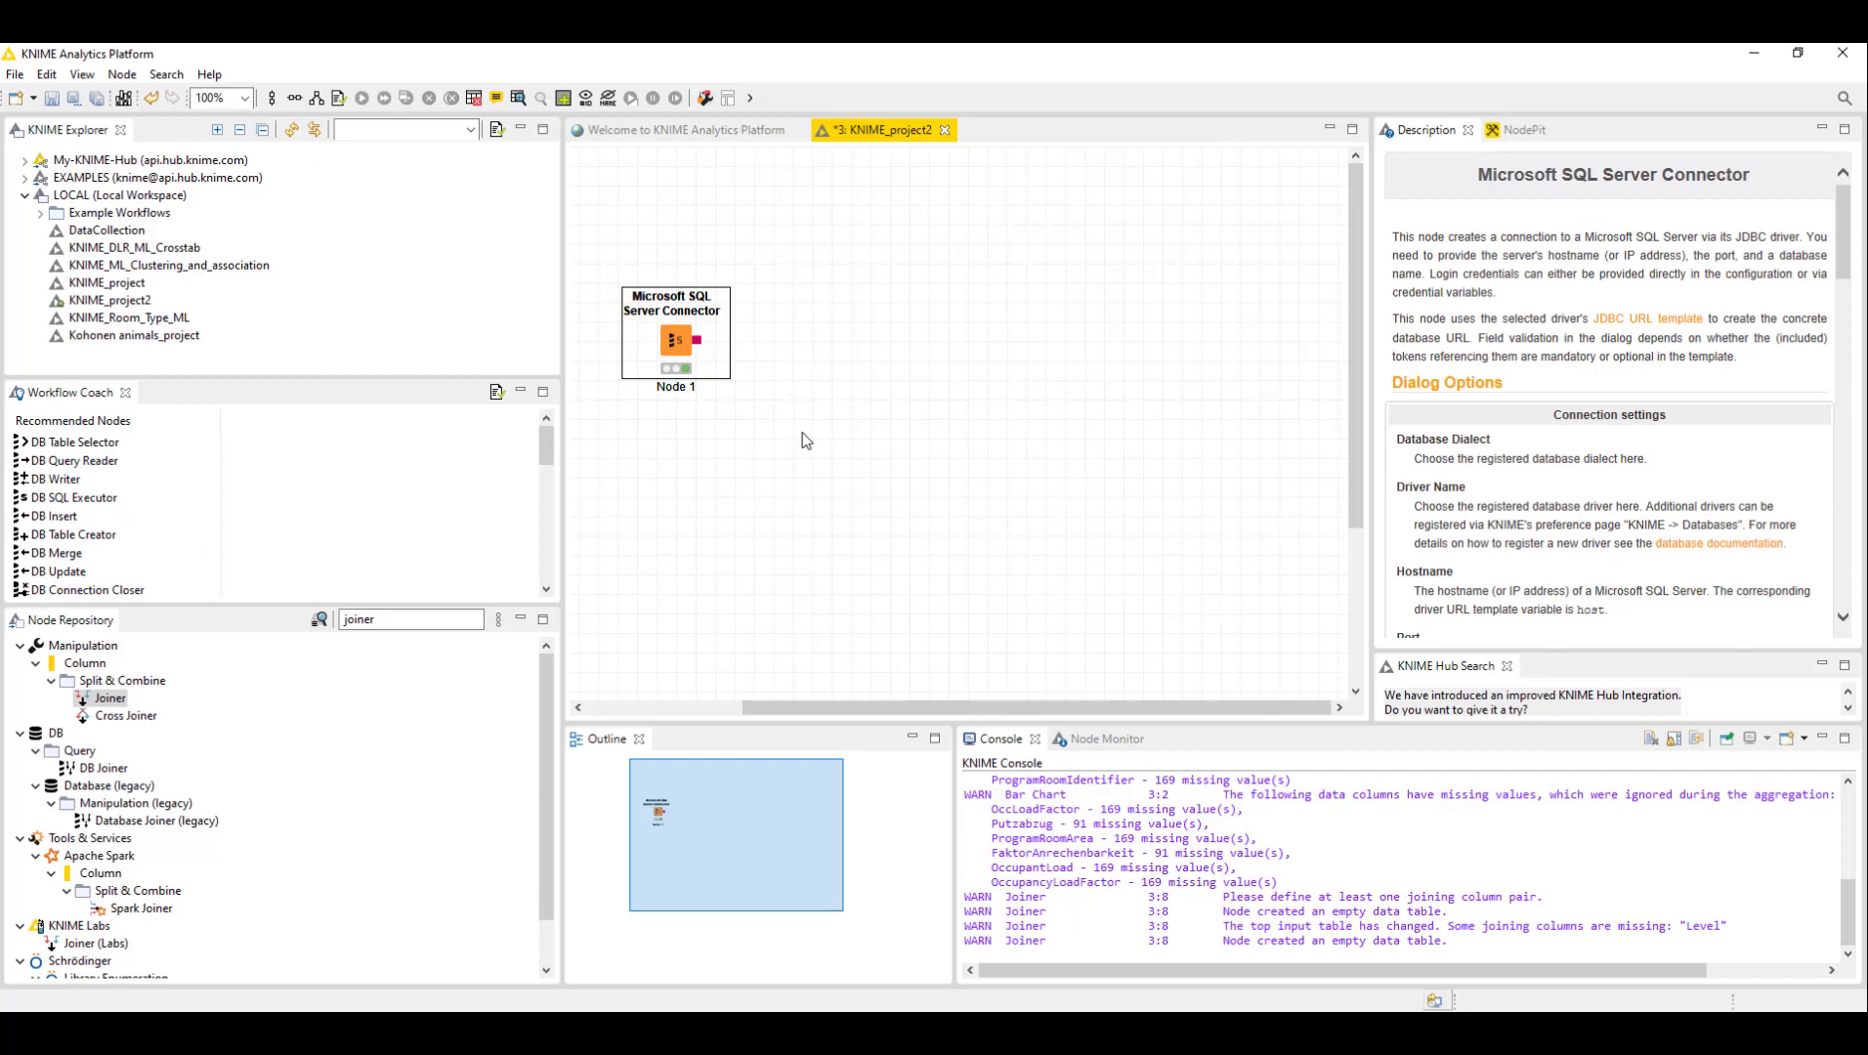
# - Add a DB Table Selector node from the recommended nodes and connect the SQL Server Connector's output to it
pyautogui.click(863, 264)
pyautogui.click(655, 369)
pyautogui.click(70, 442)
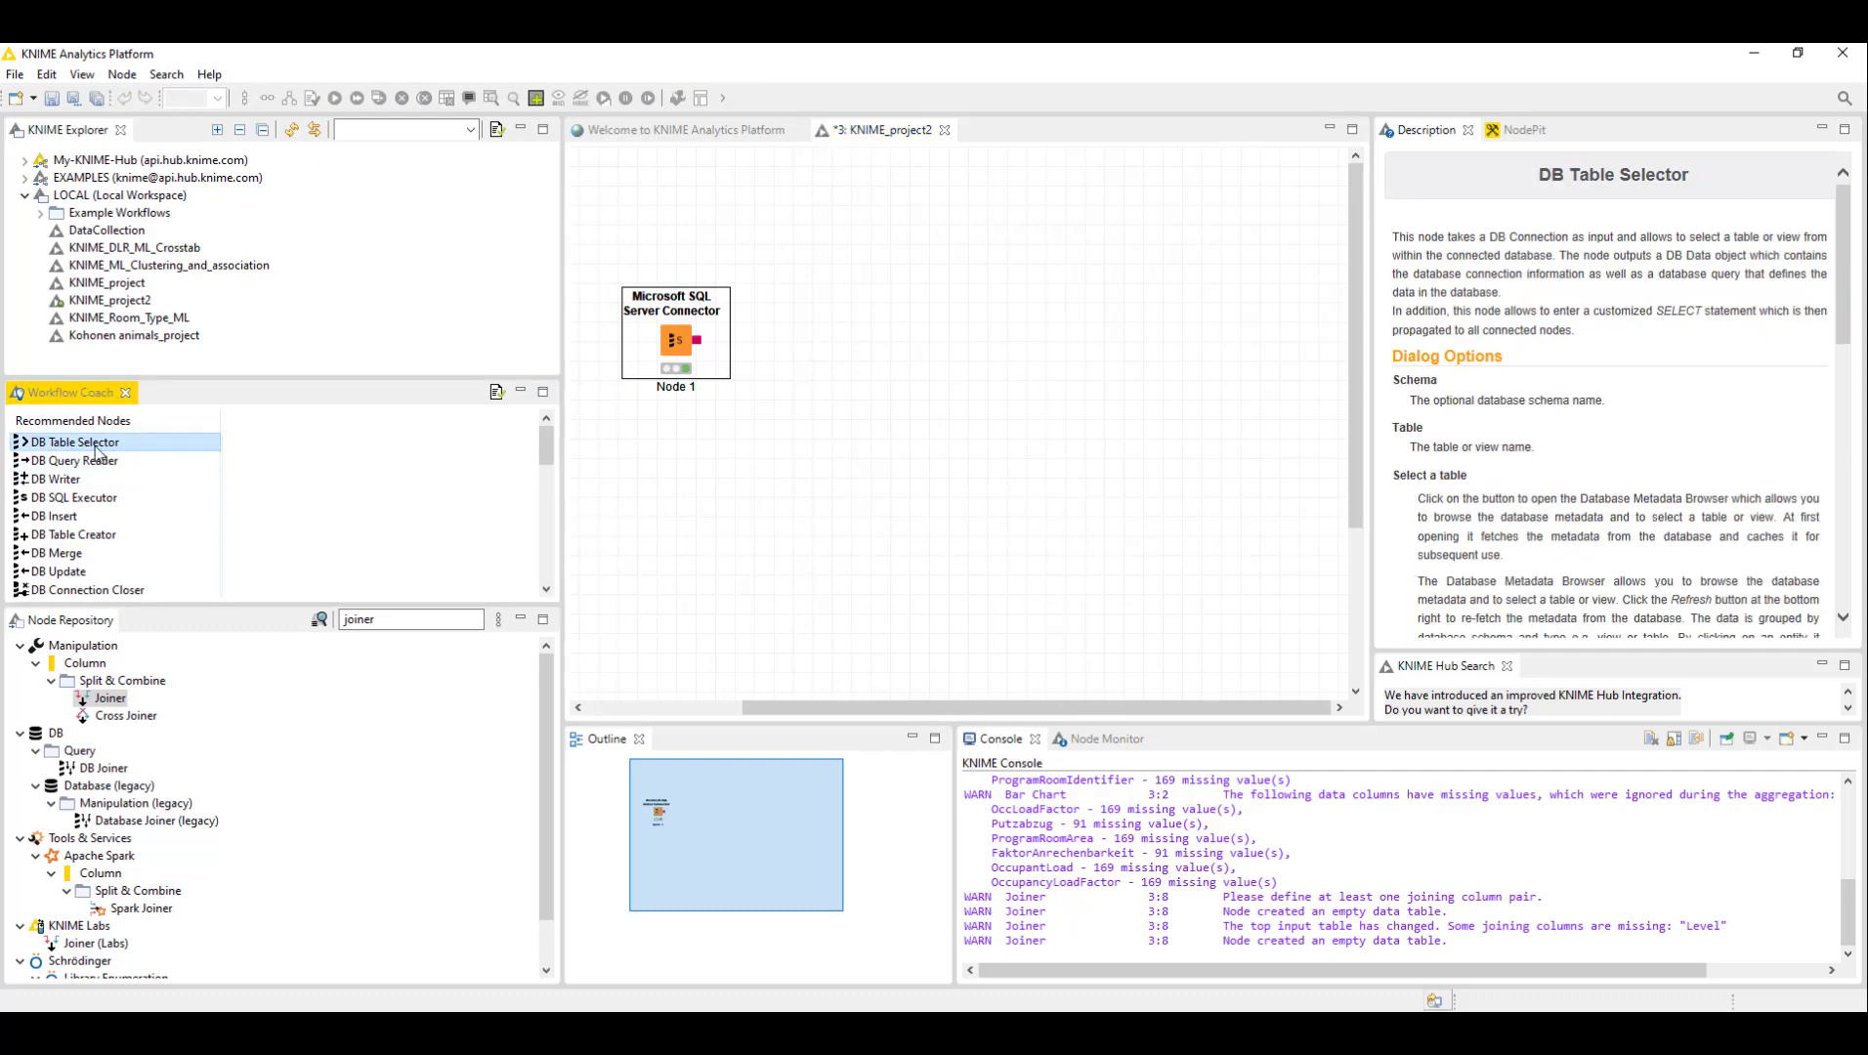
pyautogui.moveTo(79, 445); pyautogui.dragTo(858, 391)
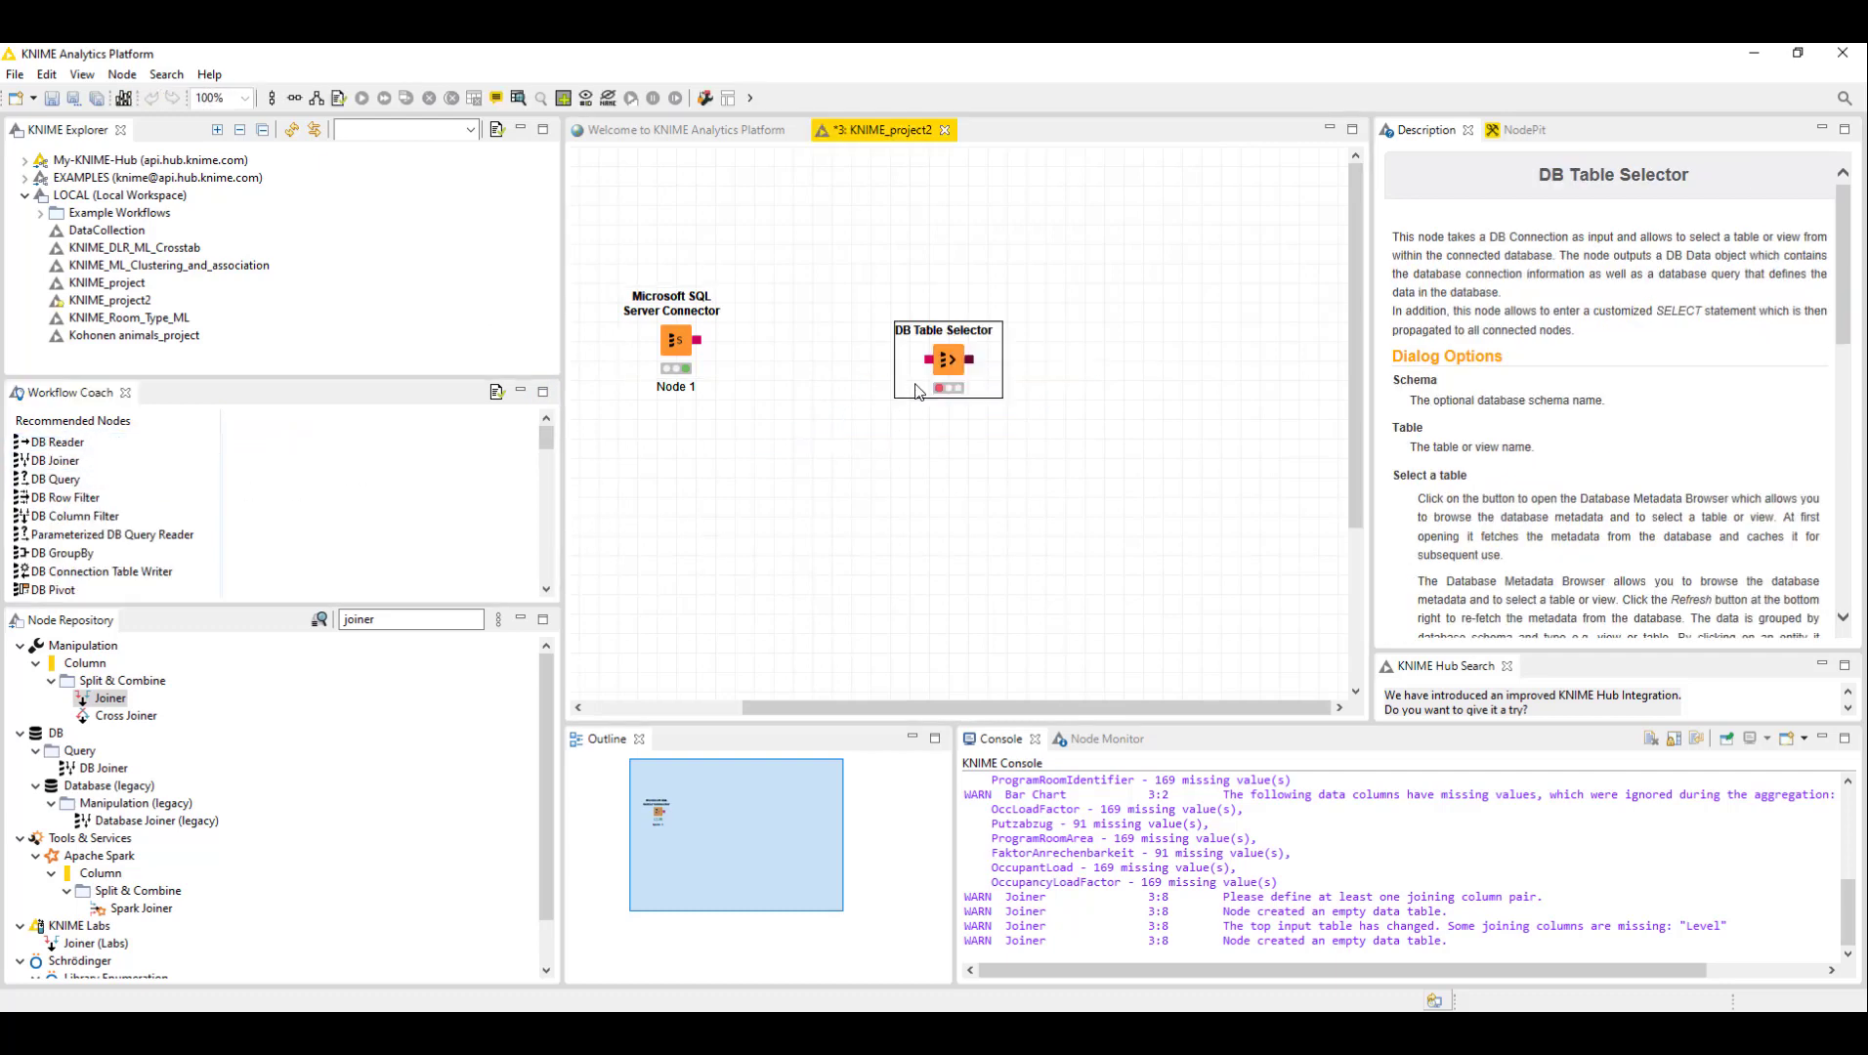
pyautogui.moveTo(959, 358); pyautogui.dragTo(868, 347)
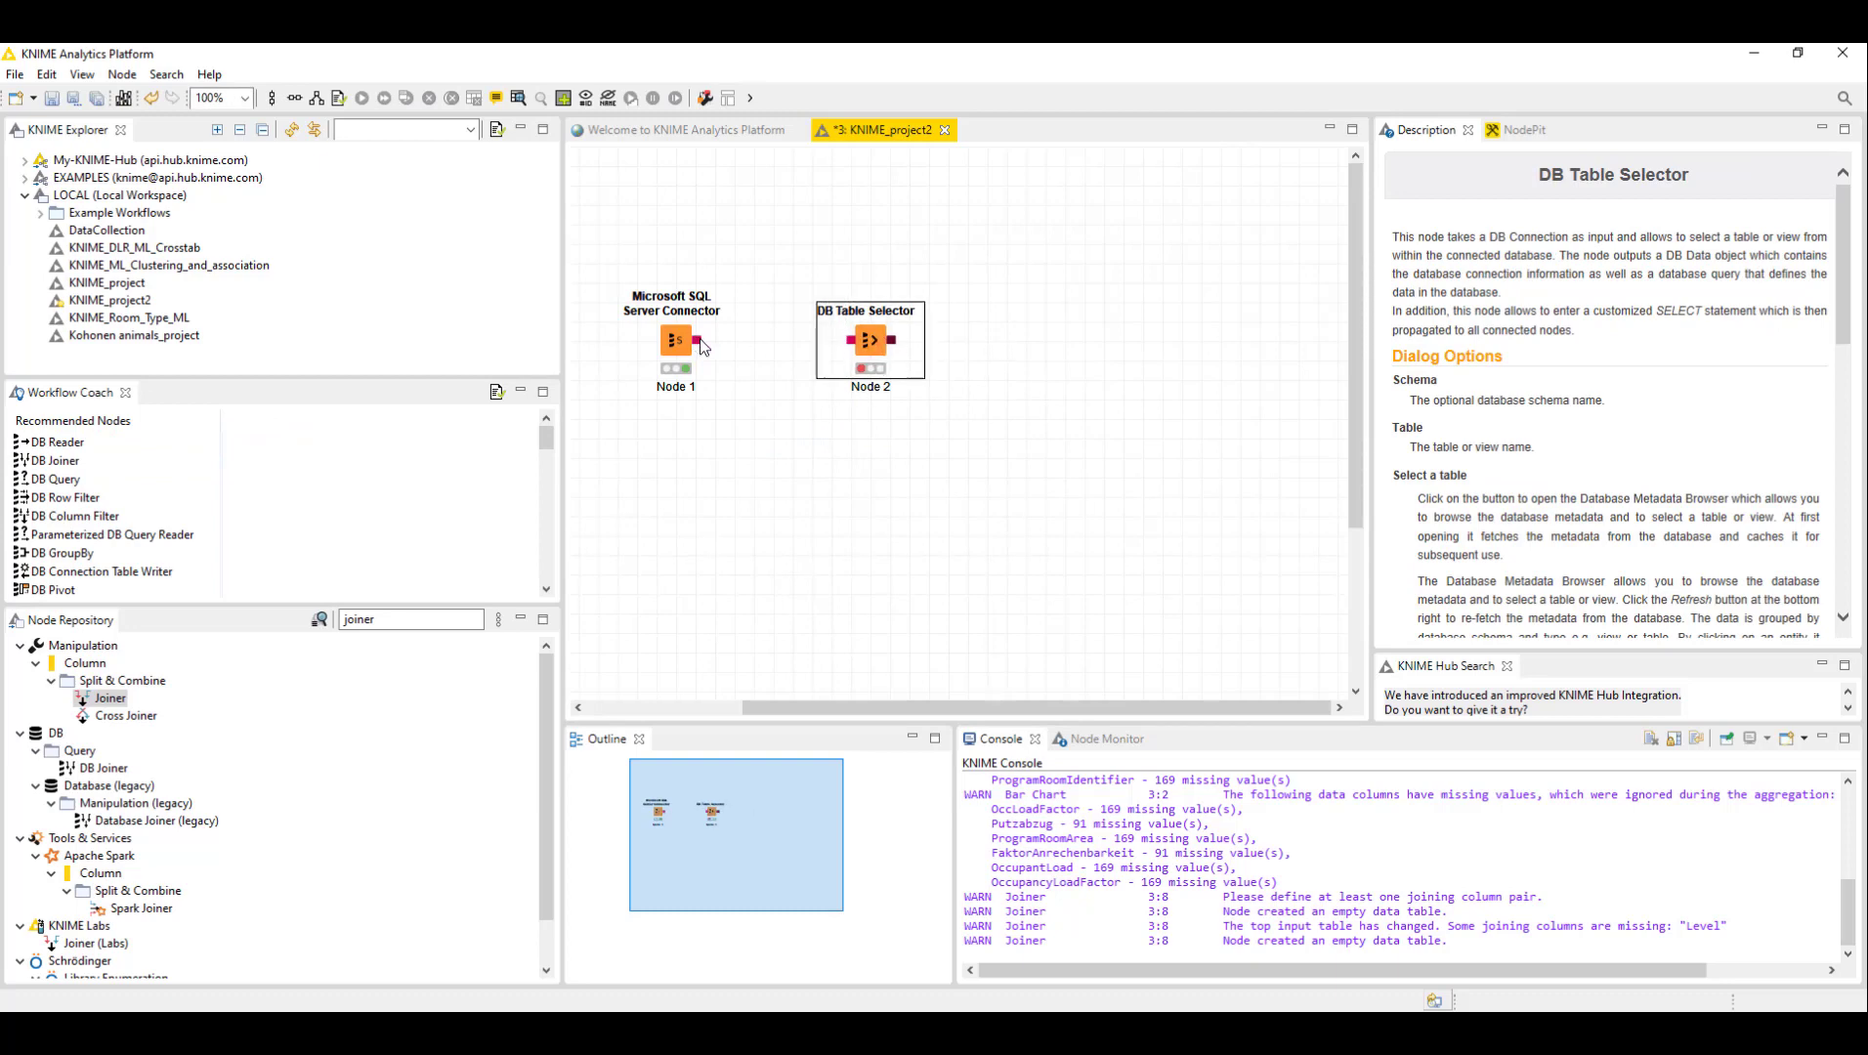
pyautogui.moveTo(700, 342); pyautogui.dragTo(818, 340)
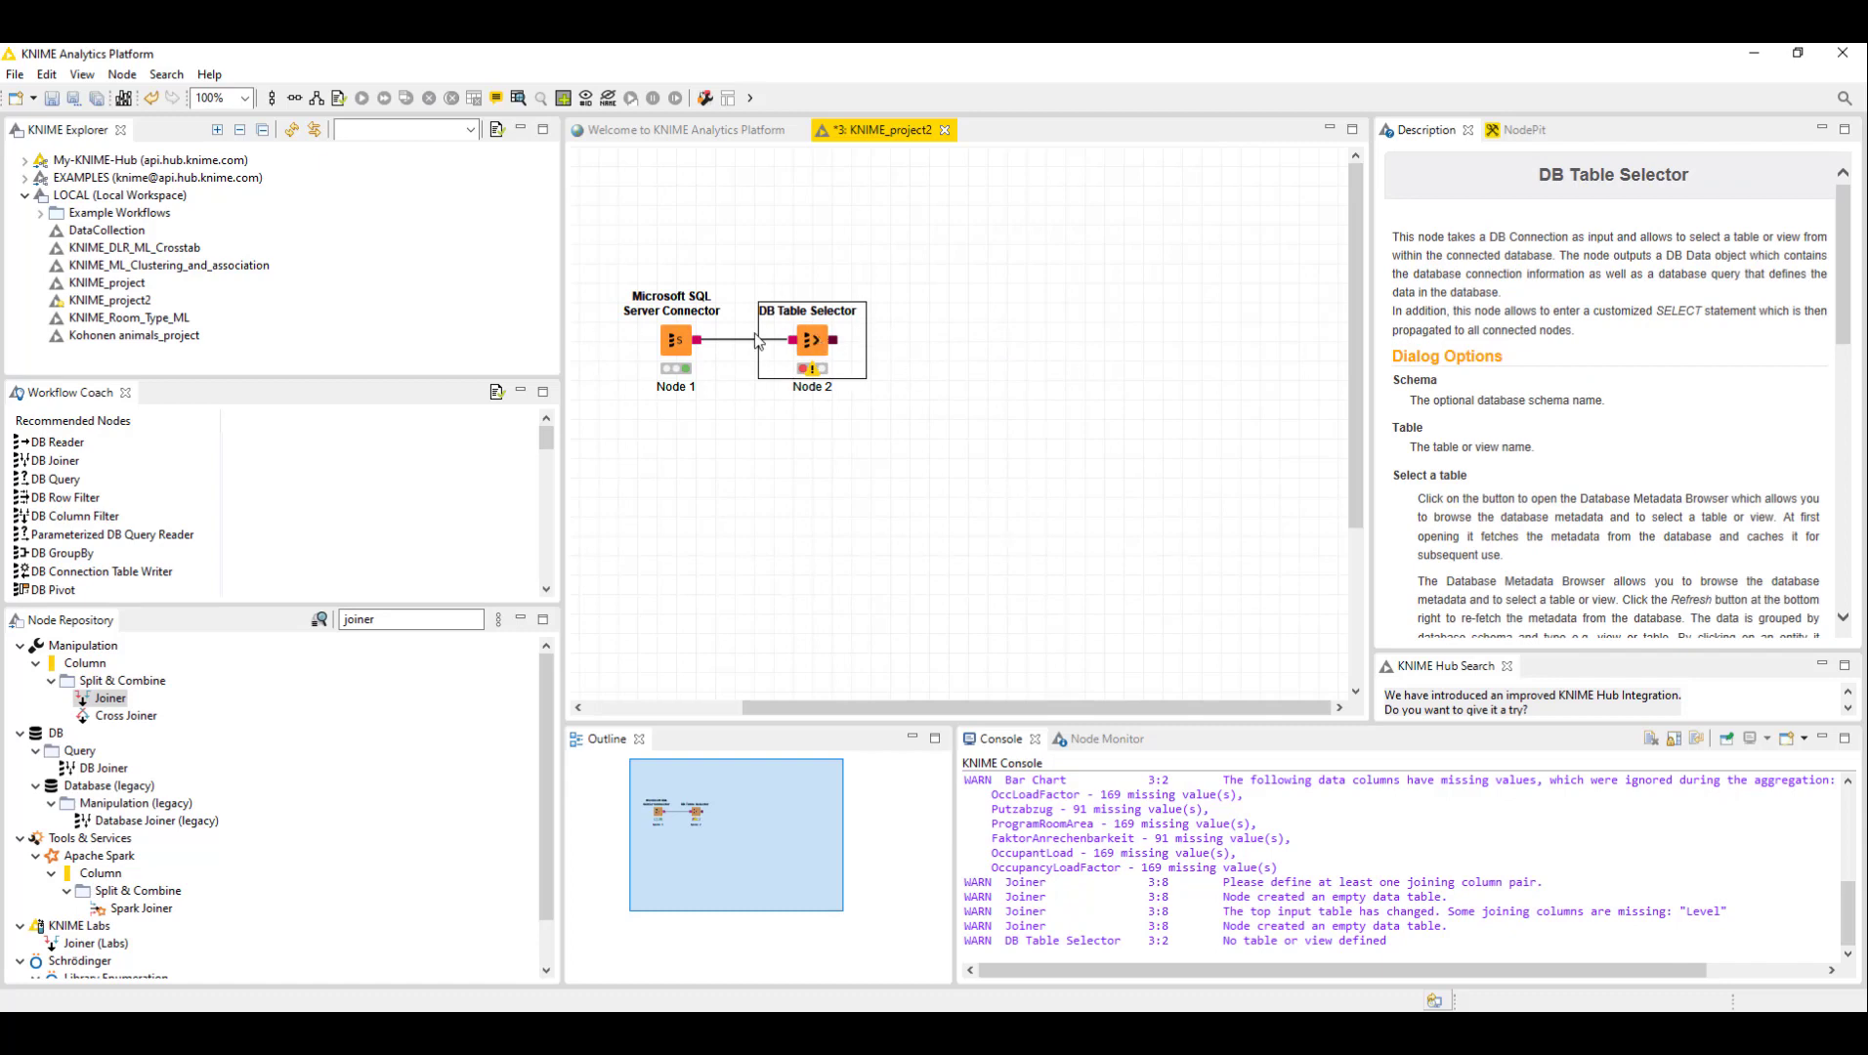
# - Open the DB Table Selector's configuration dialog and look through its settings tabs
pyautogui.rightClick(811, 342)
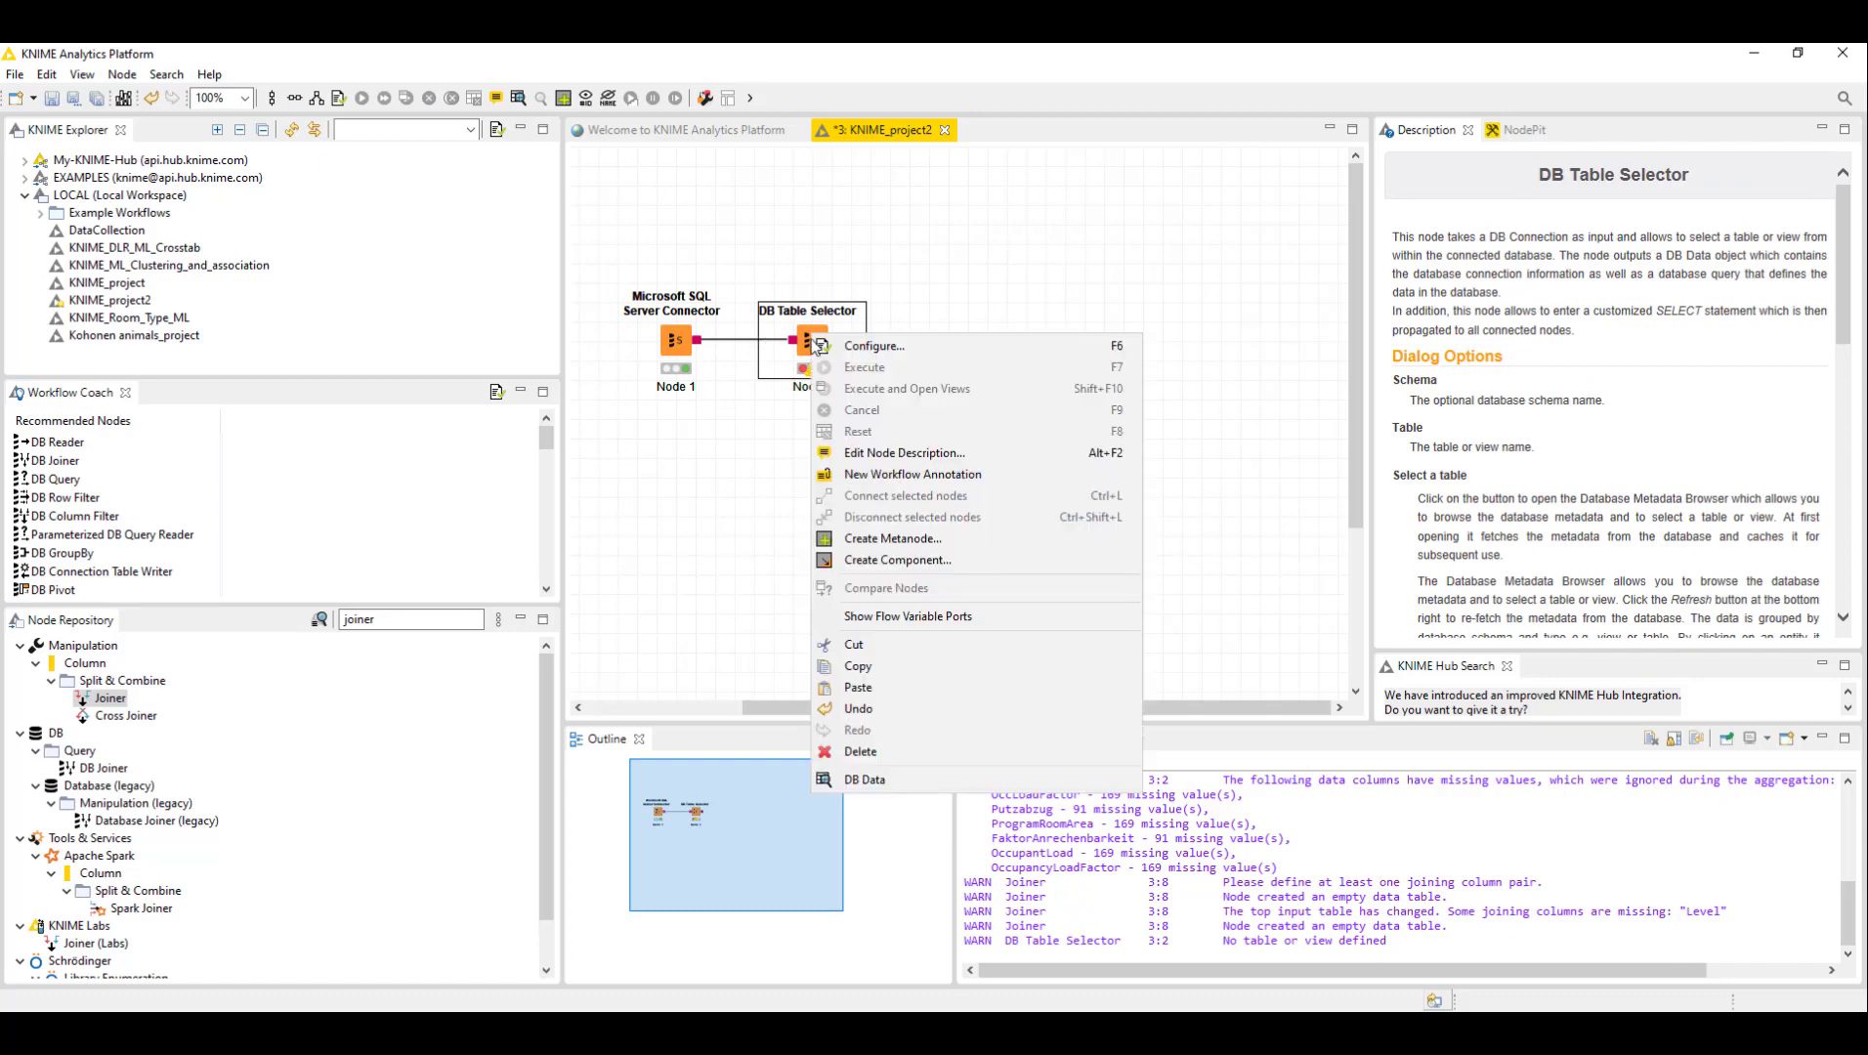
pyautogui.click(879, 249)
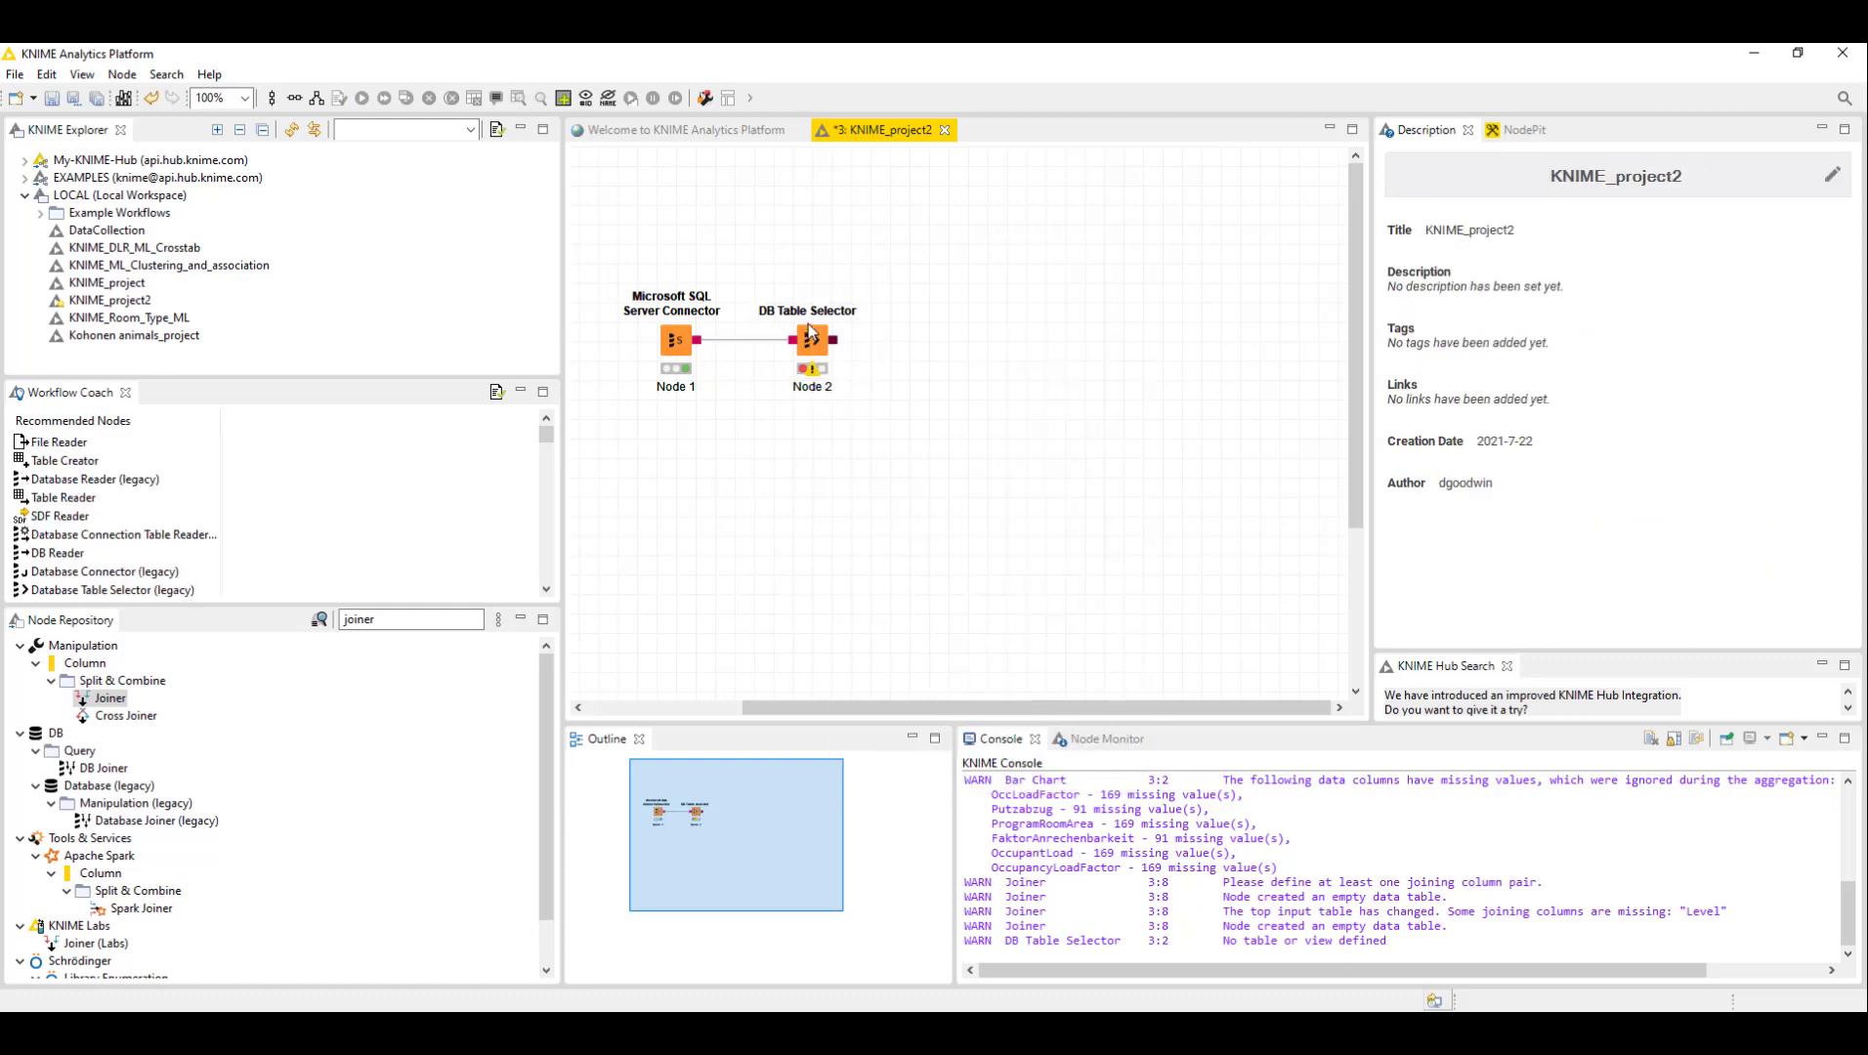
pyautogui.rightClick(813, 340)
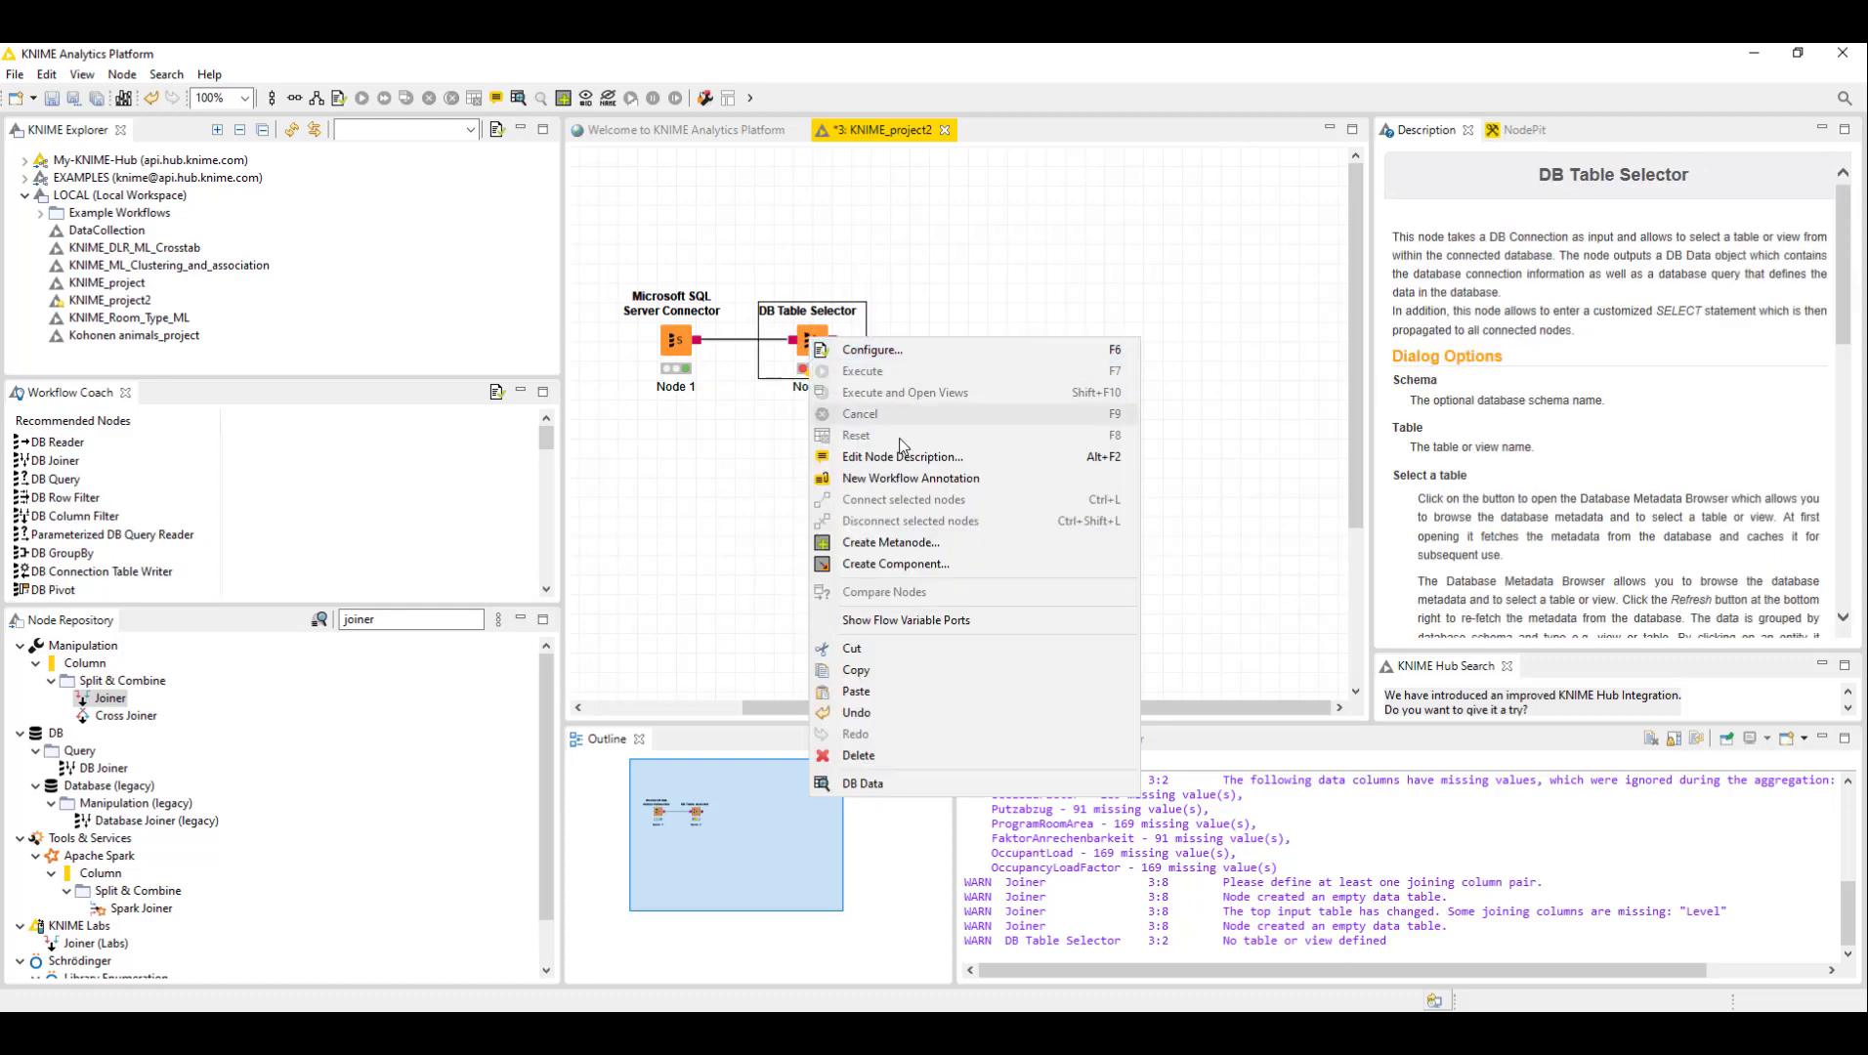
pyautogui.click(883, 358)
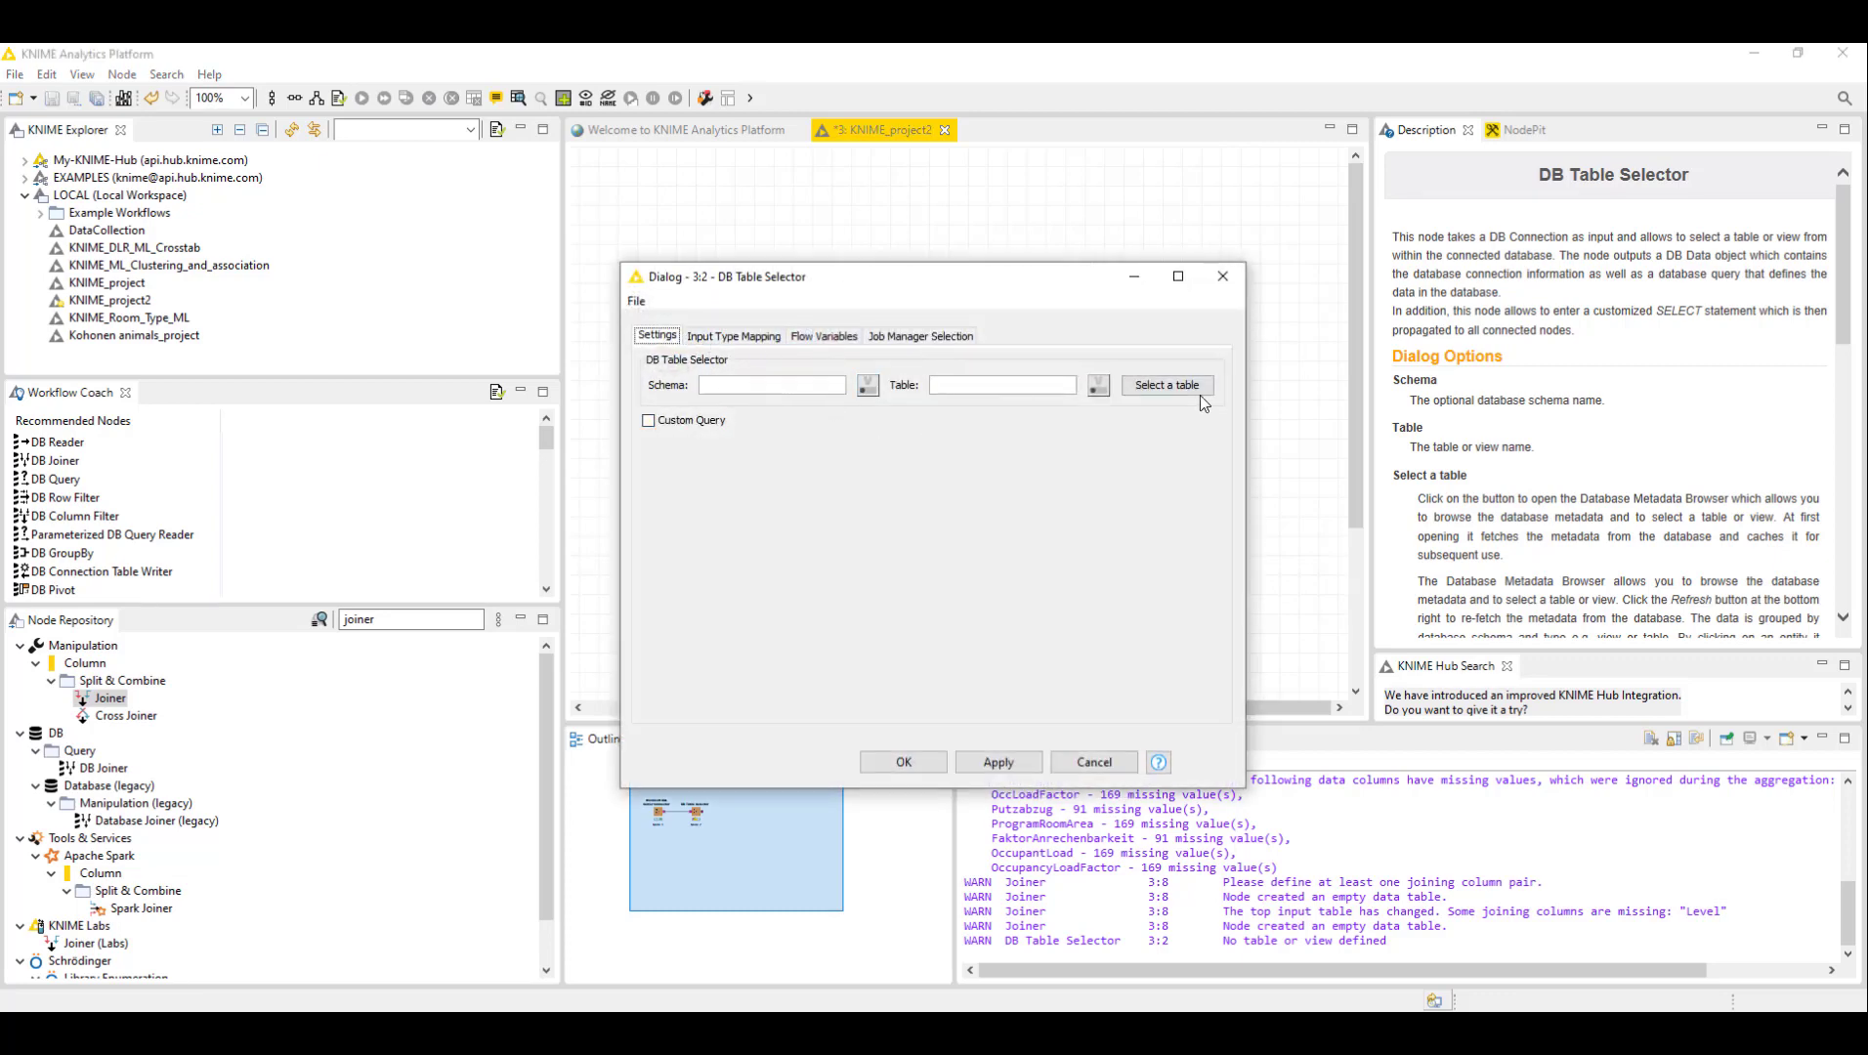
pyautogui.click(724, 338)
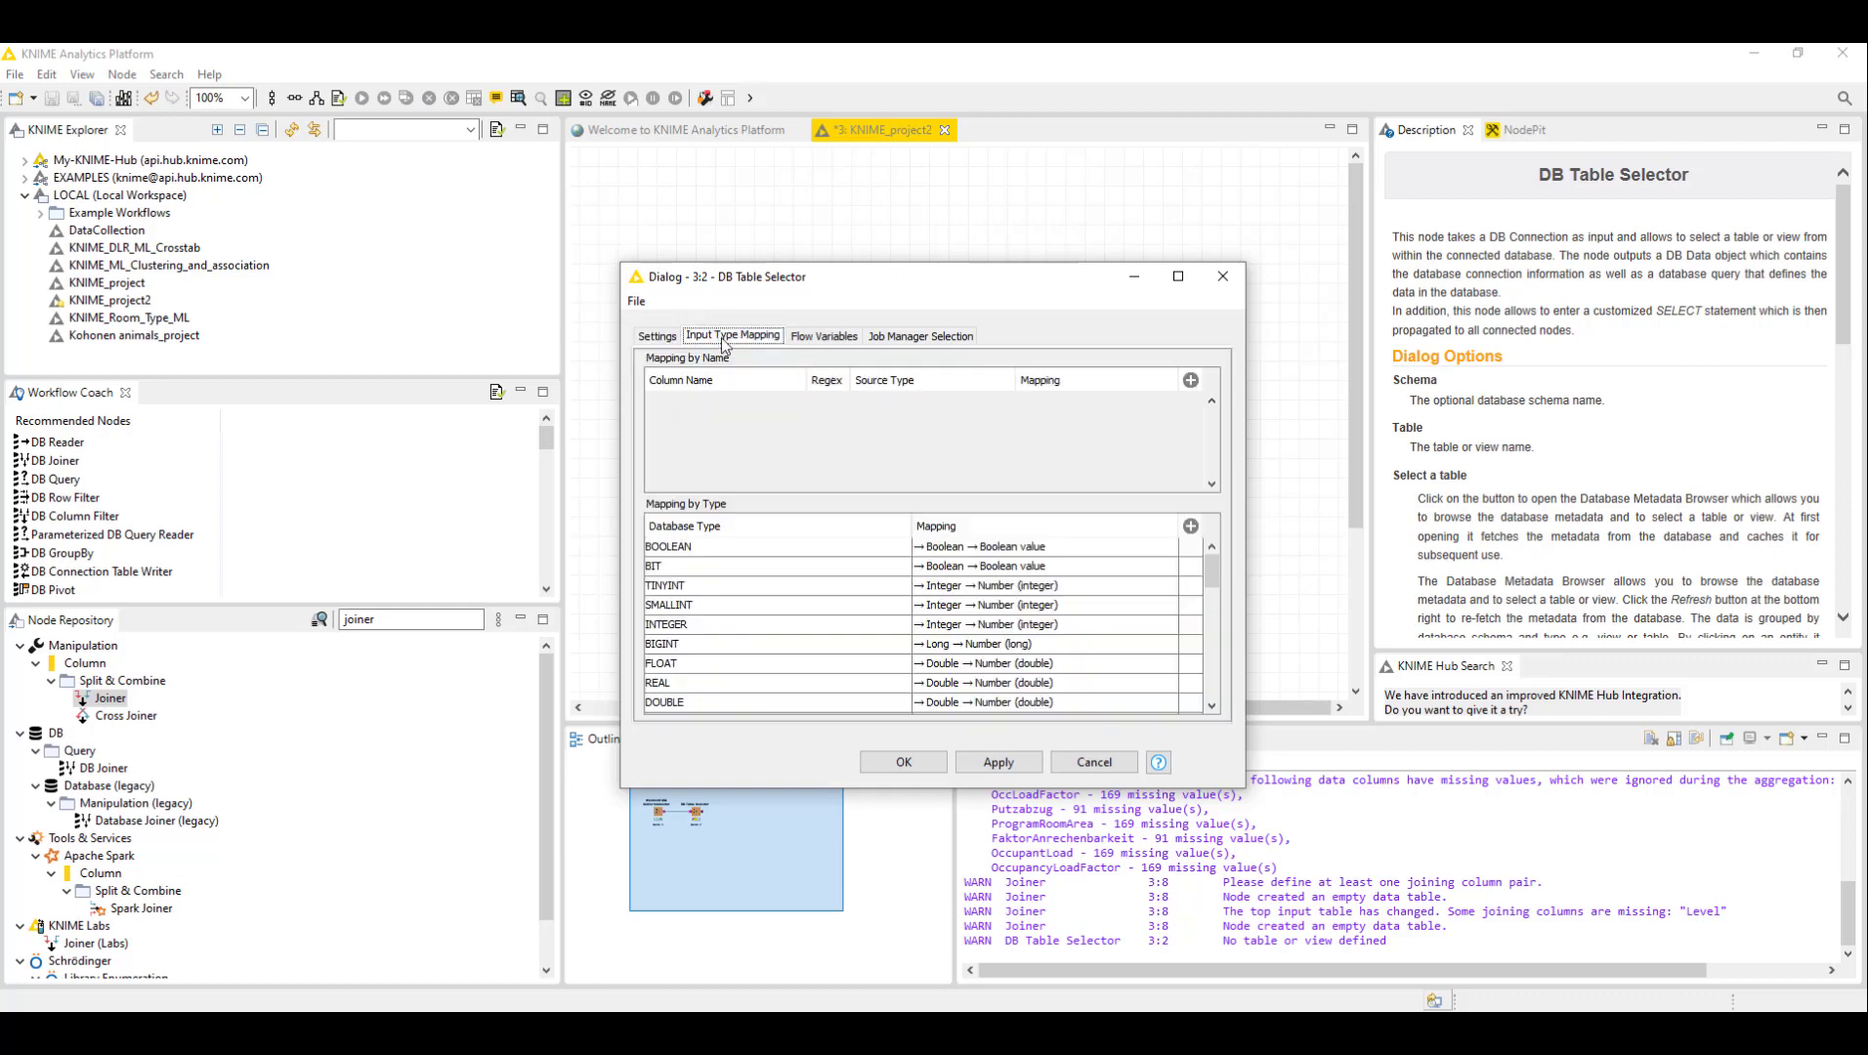
pyautogui.click(830, 338)
pyautogui.click(920, 337)
pyautogui.click(644, 336)
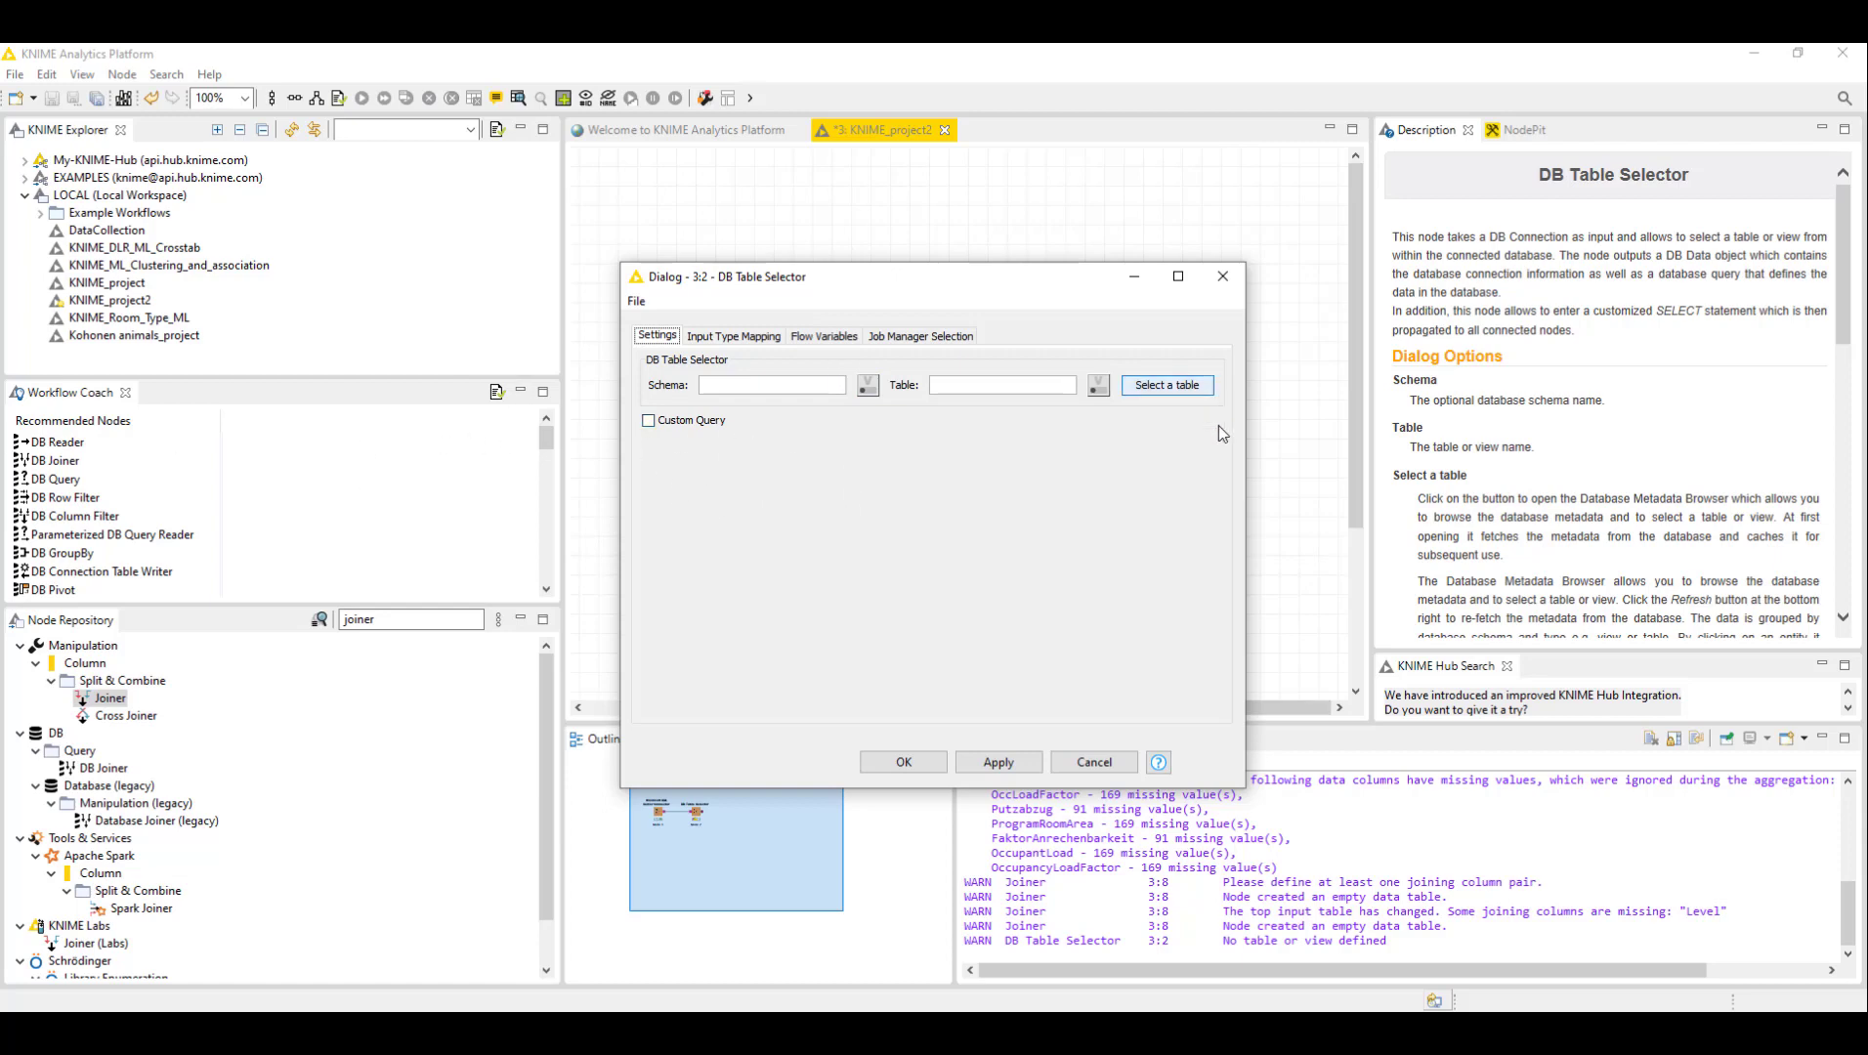
# - Open the database metadata browser and browse the tables in the dbo schema
pyautogui.click(1180, 394)
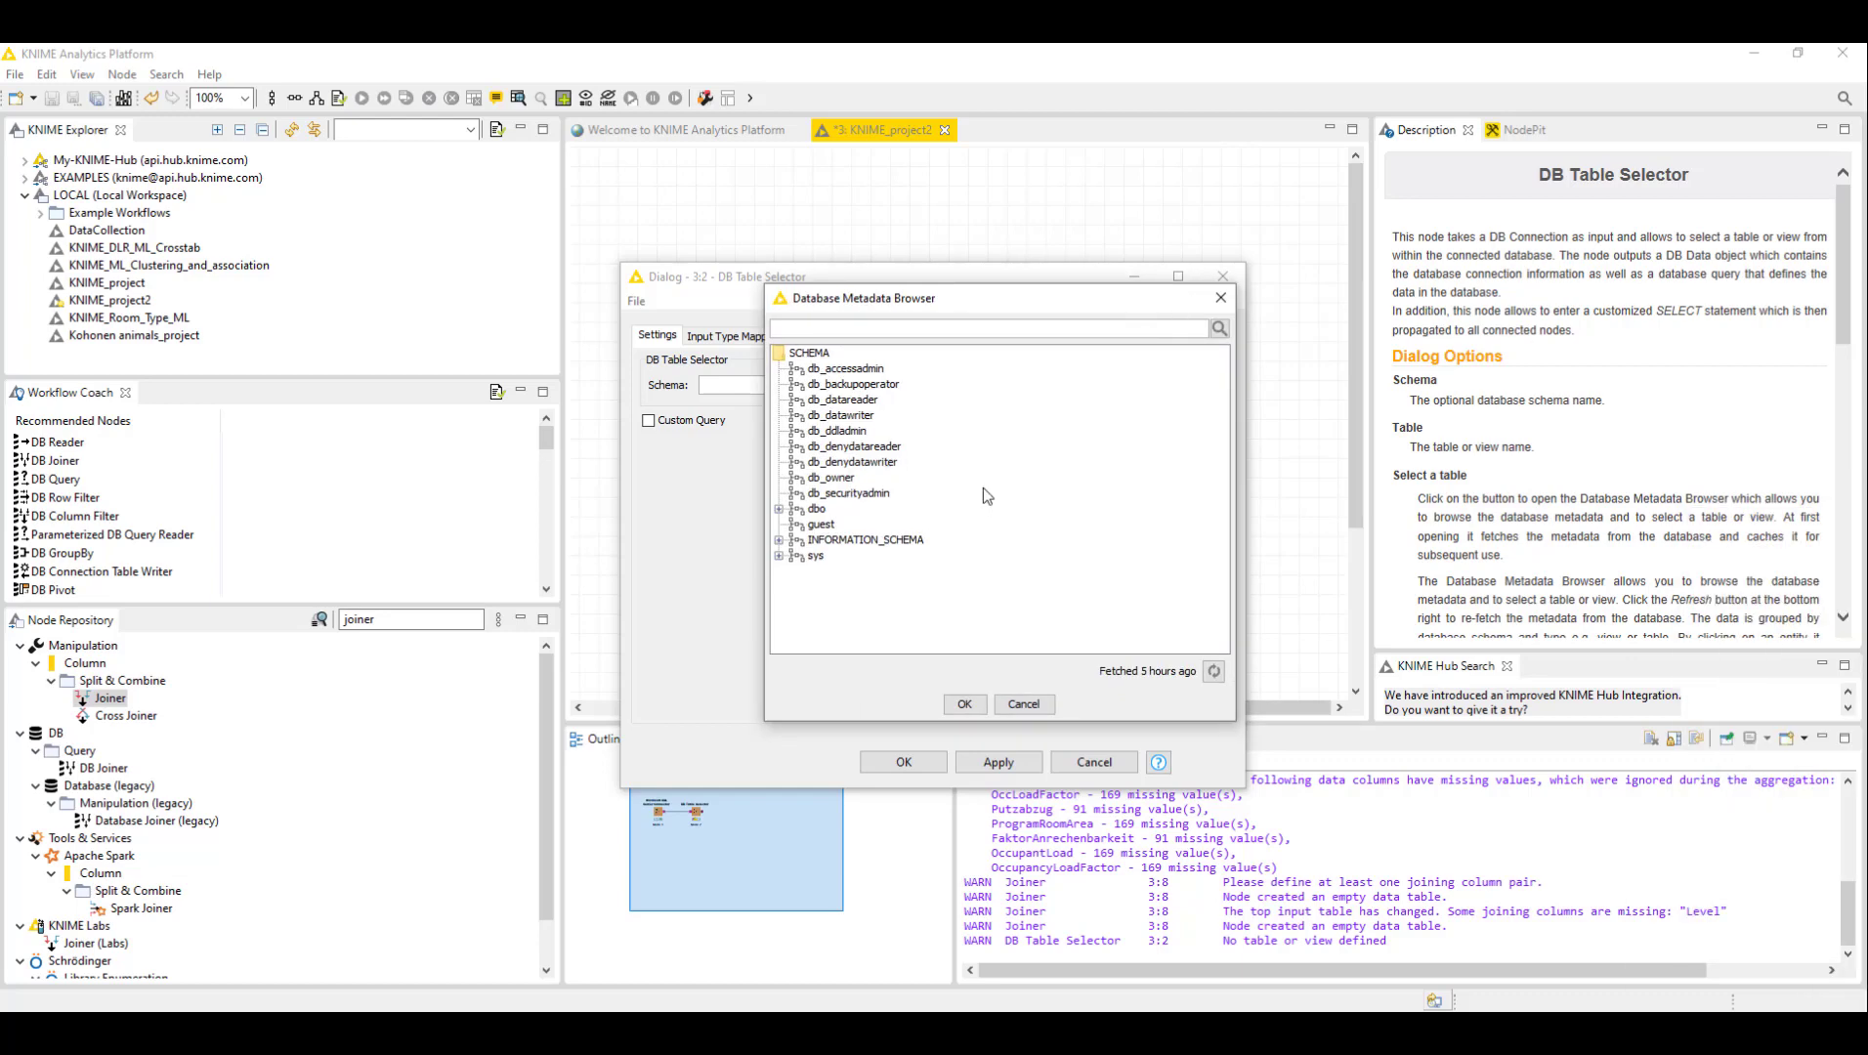
pyautogui.click(778, 510)
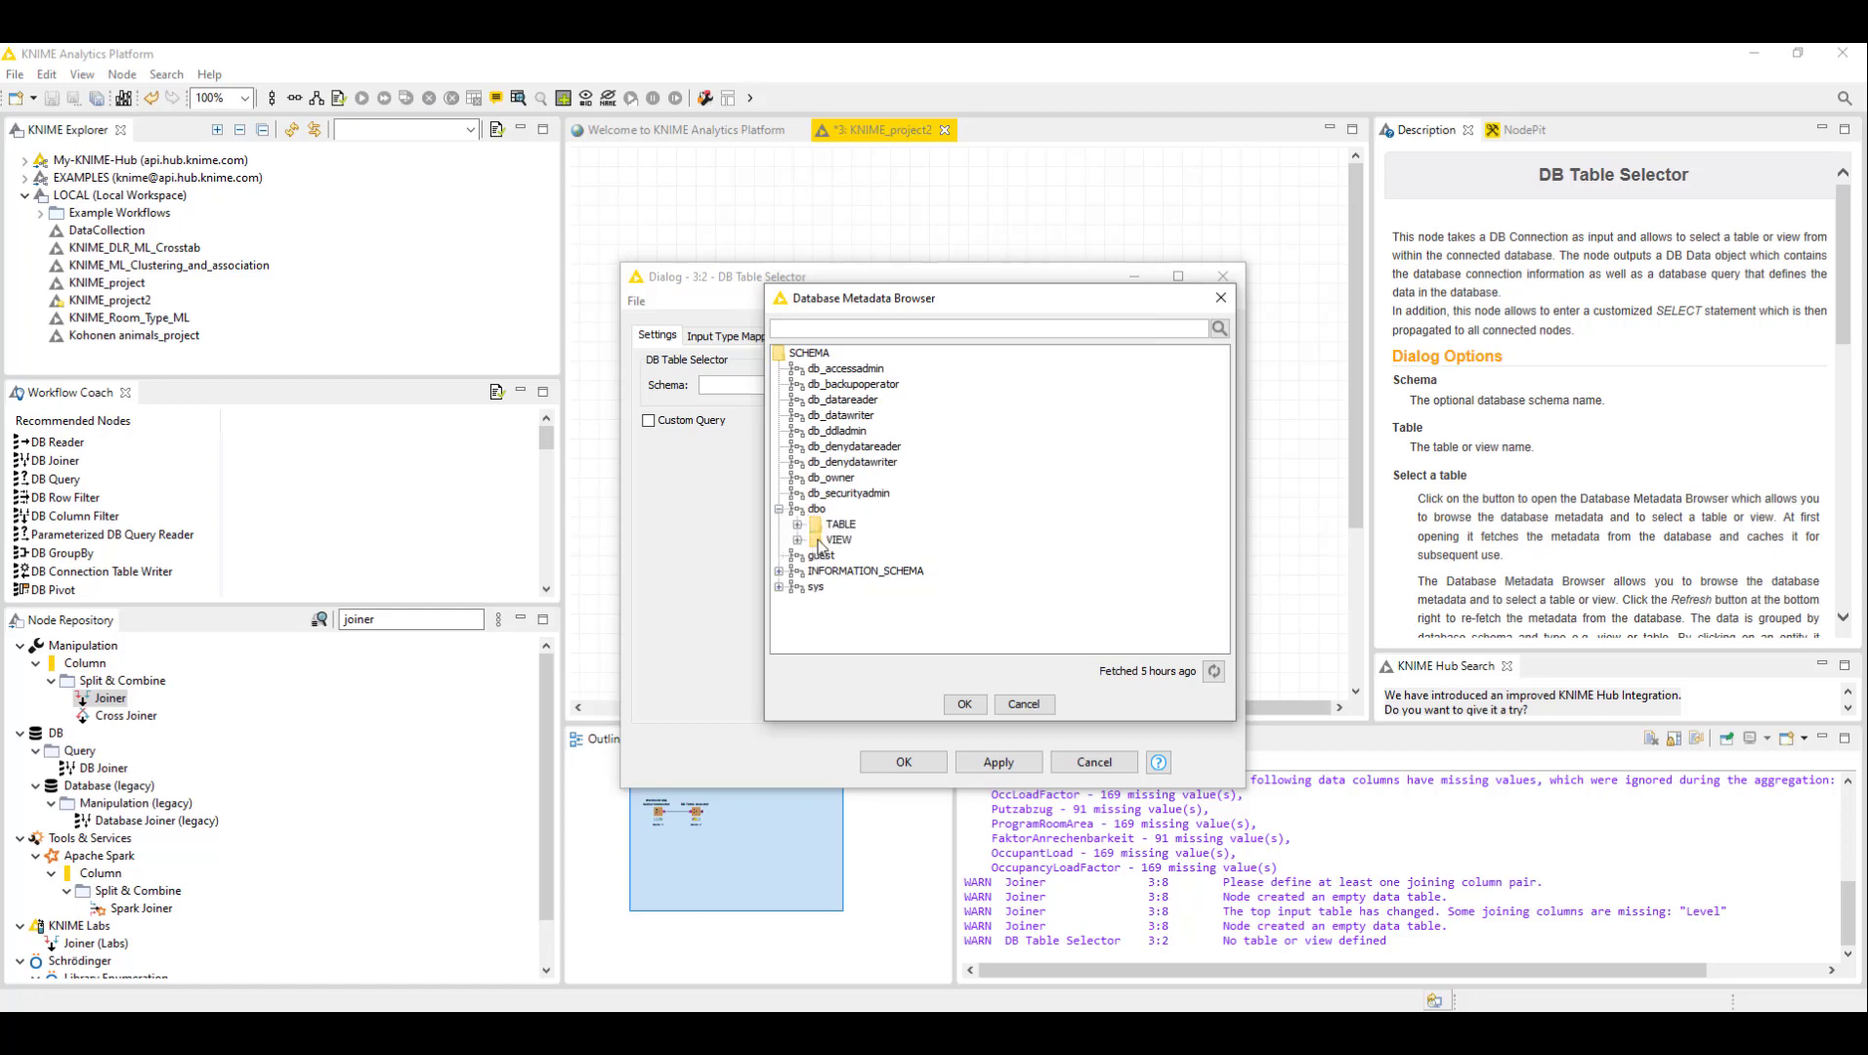
pyautogui.click(799, 526)
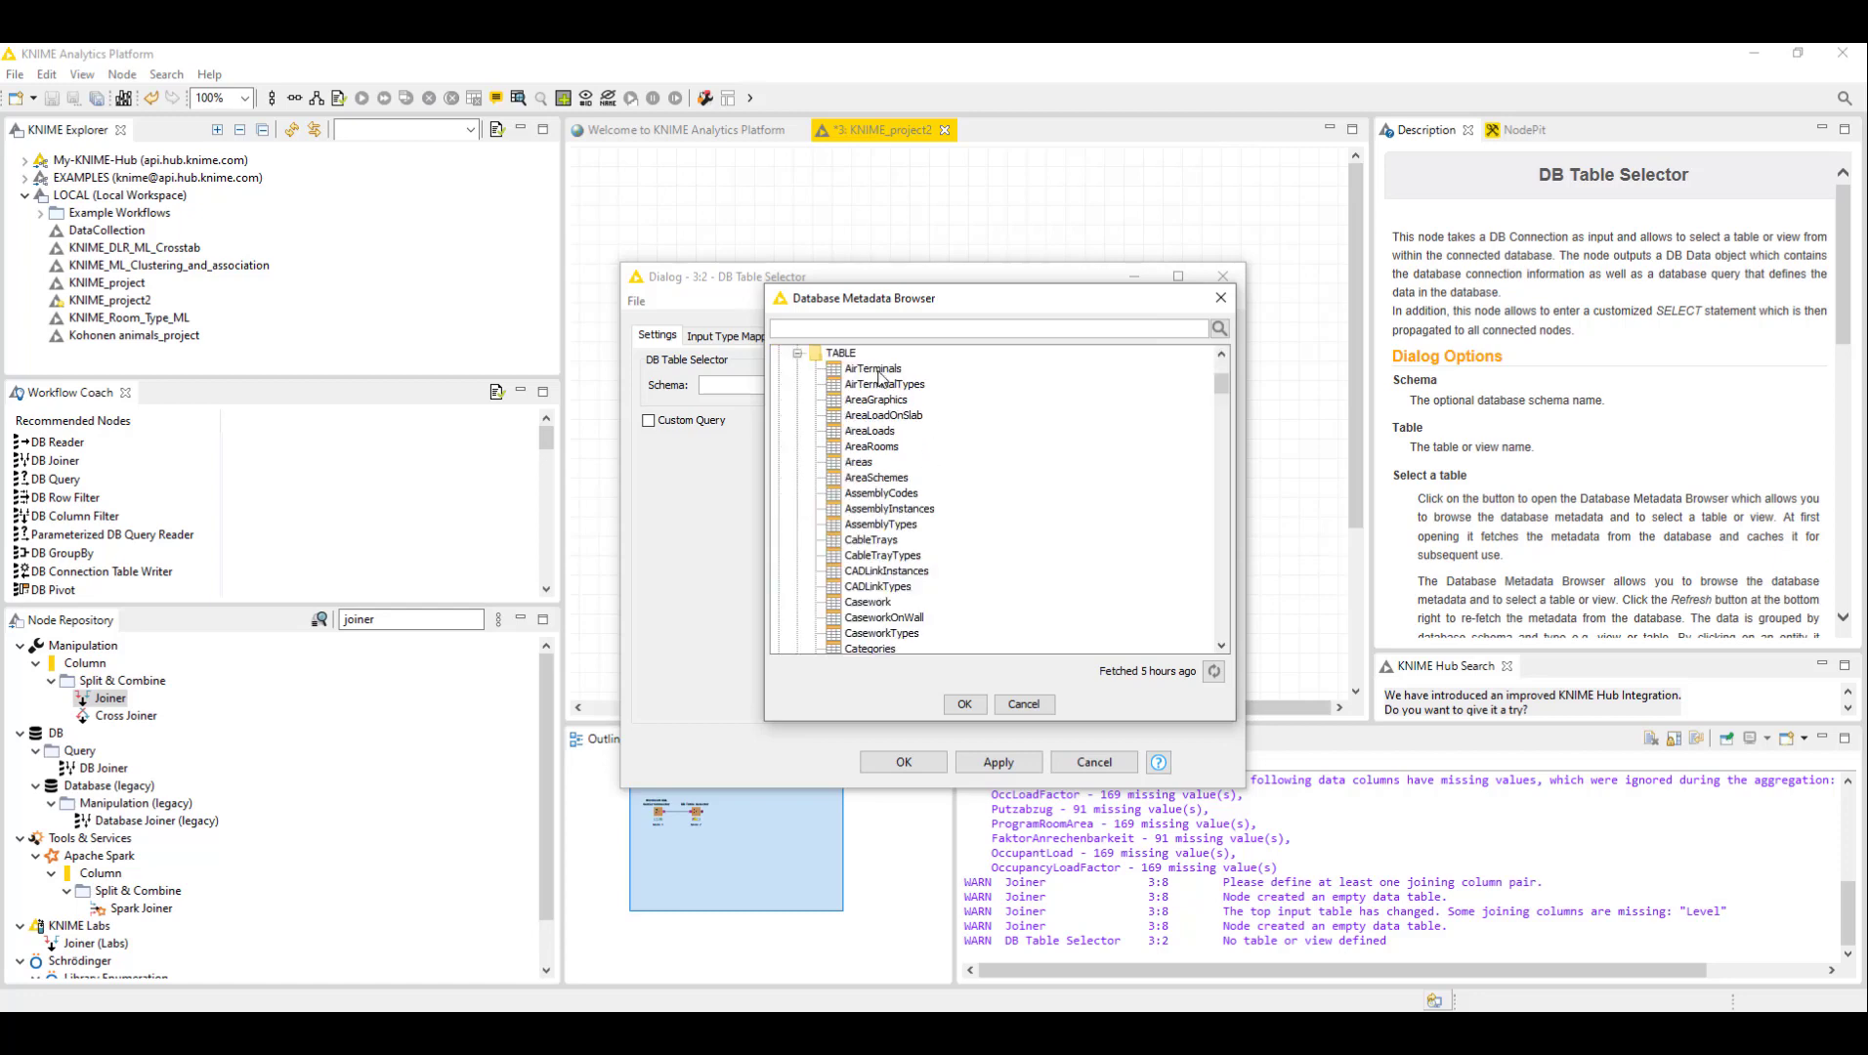
pyautogui.scroll(-10, 884, 401)
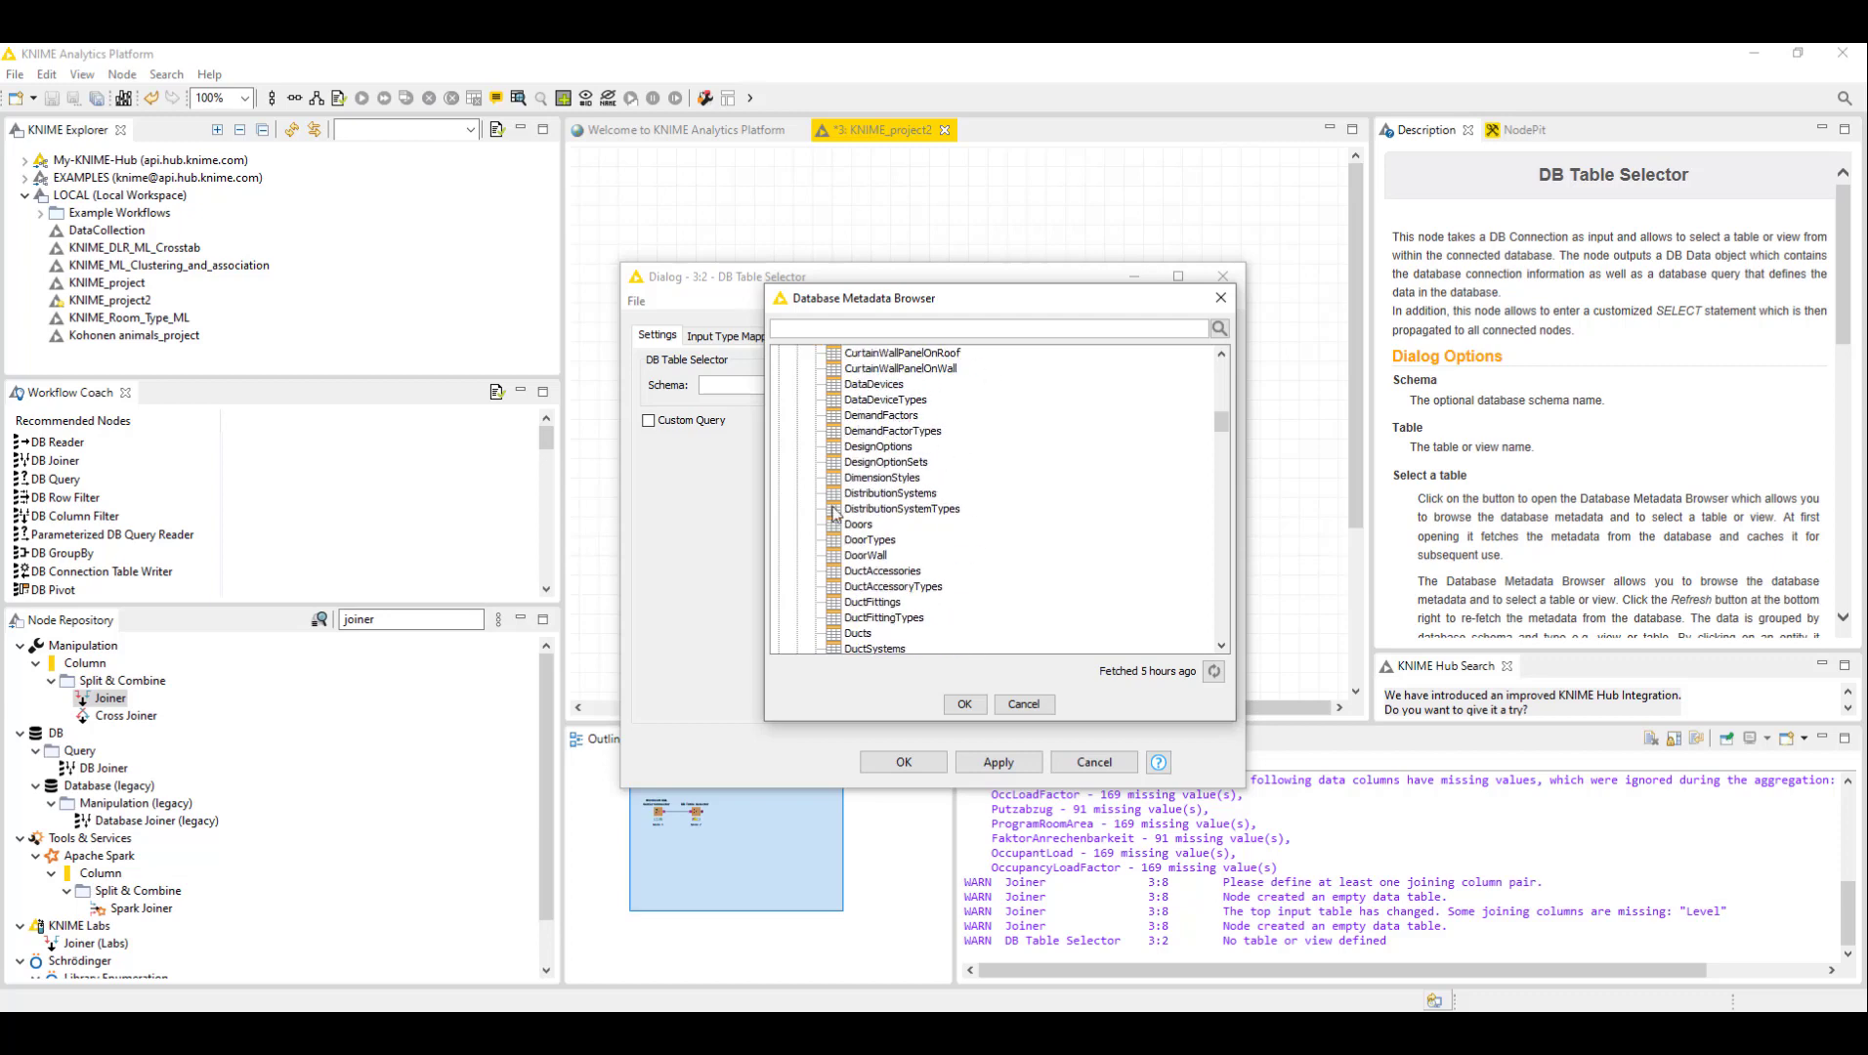
pyautogui.scroll(2, 913, 464)
pyautogui.scroll(4, 913, 464)
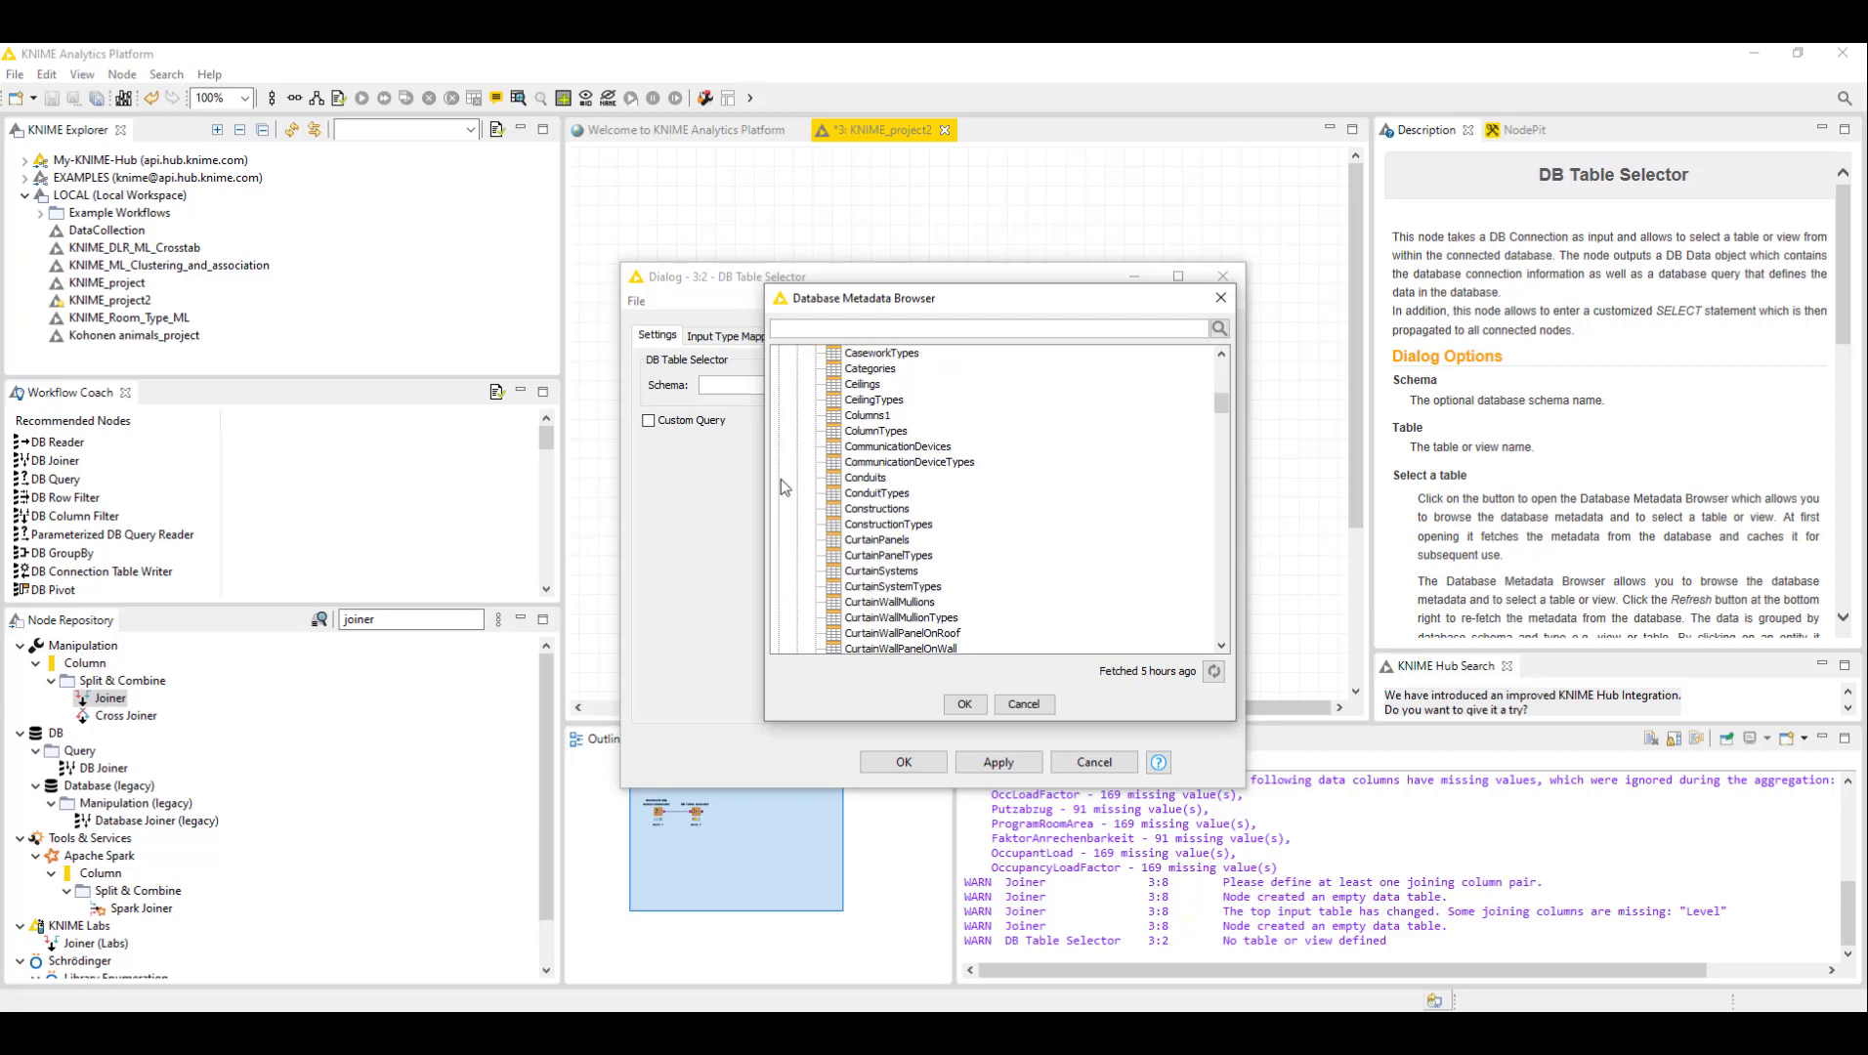
pyautogui.scroll(4, 900, 410)
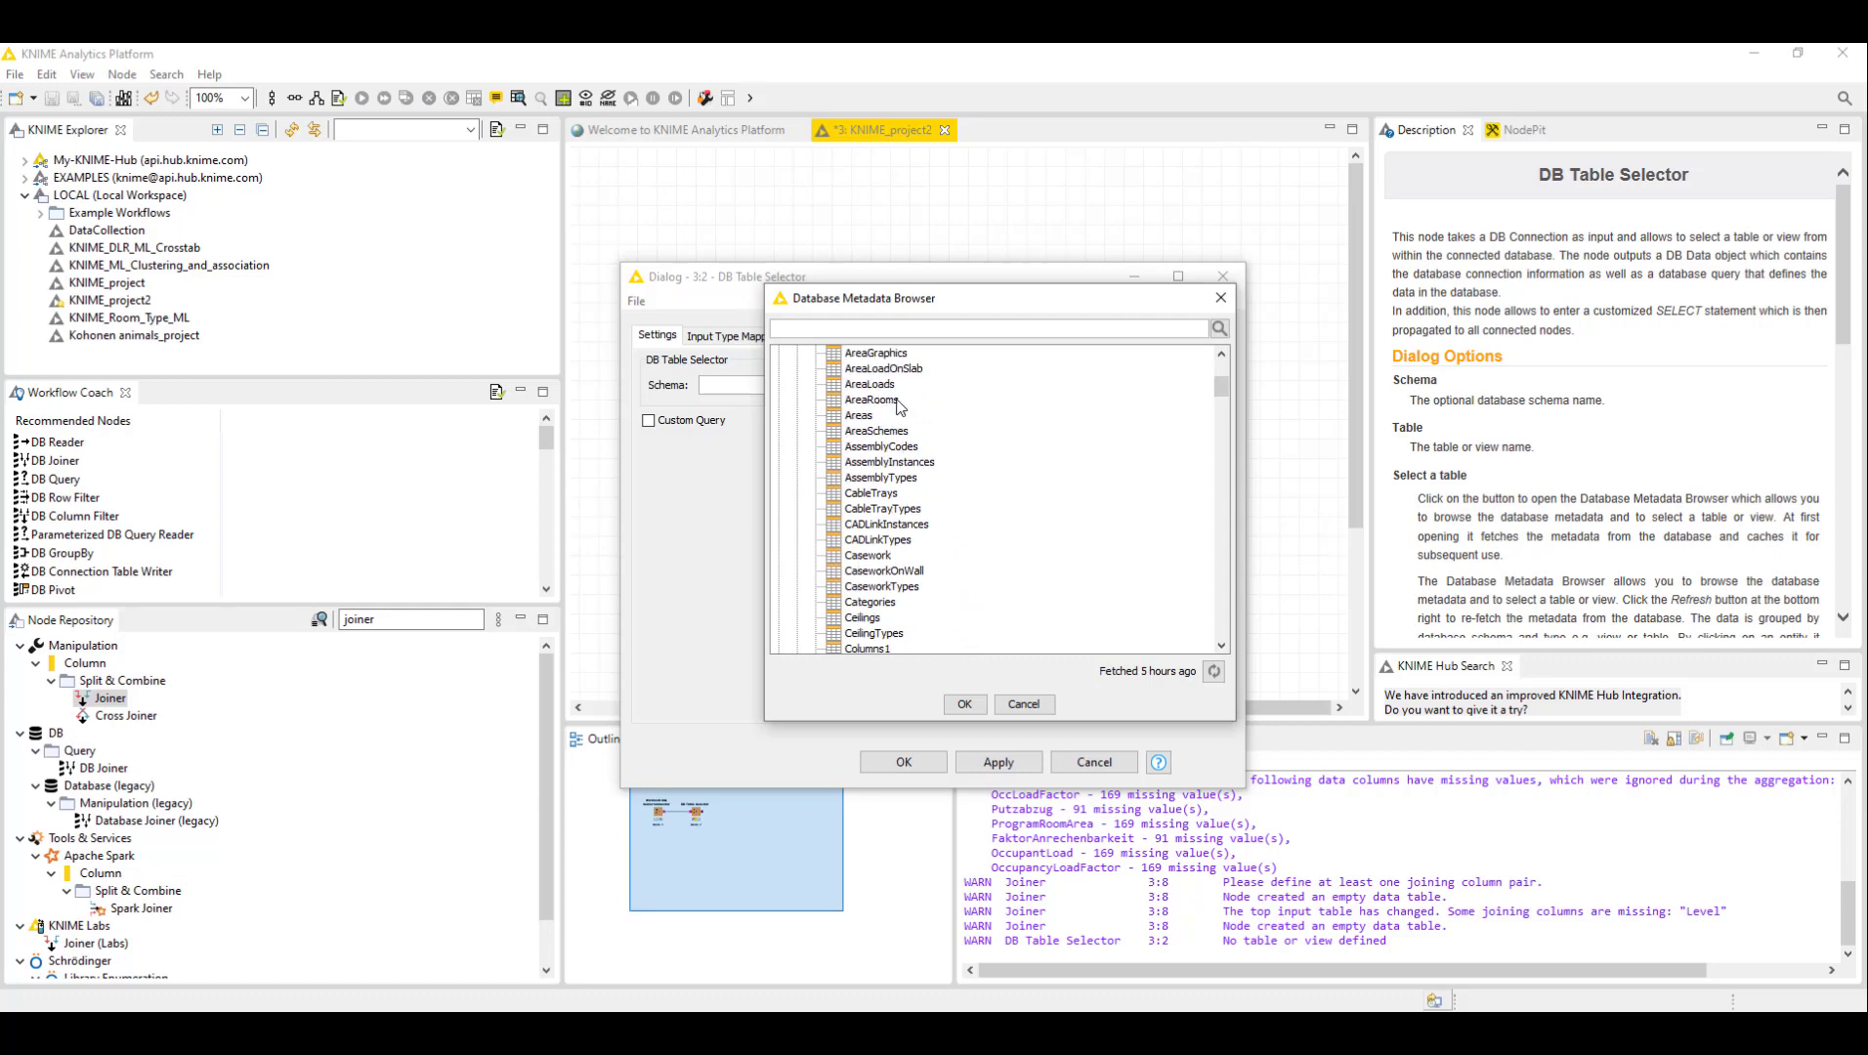
pyautogui.scroll(1, 899, 446)
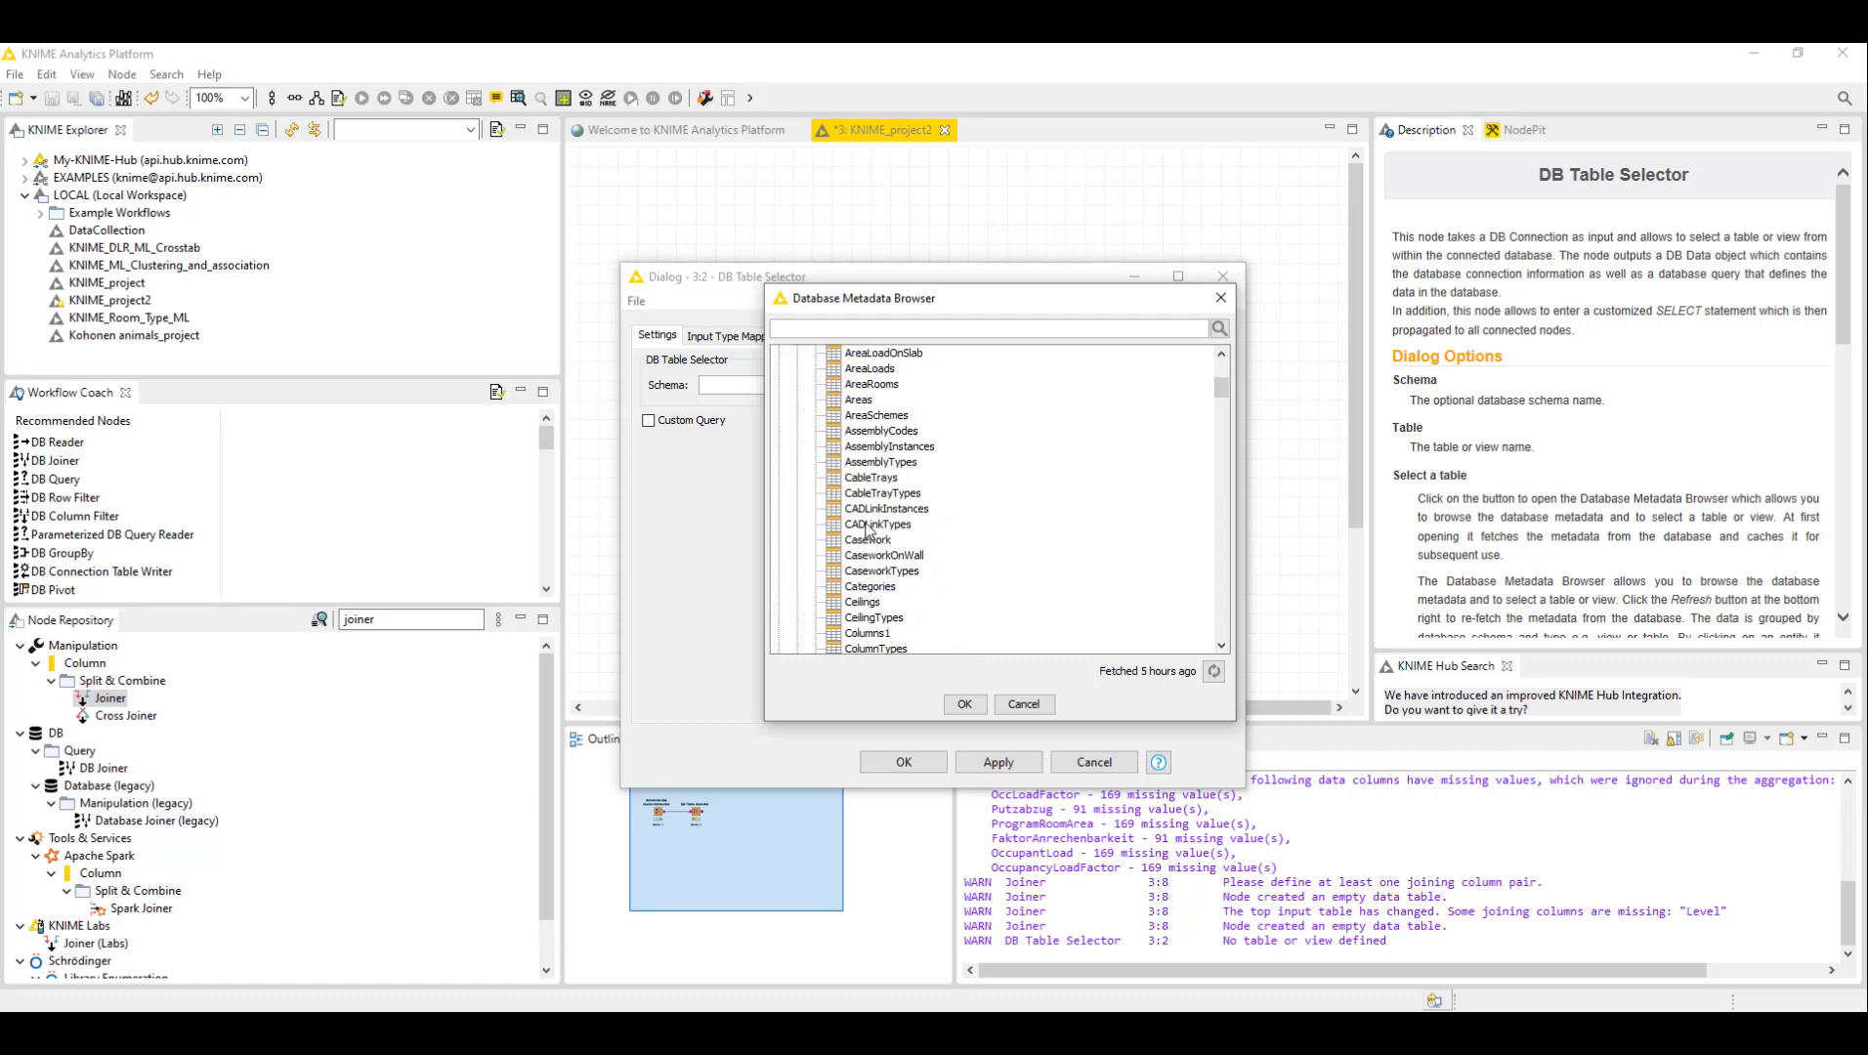
pyautogui.scroll(-5, 874, 563)
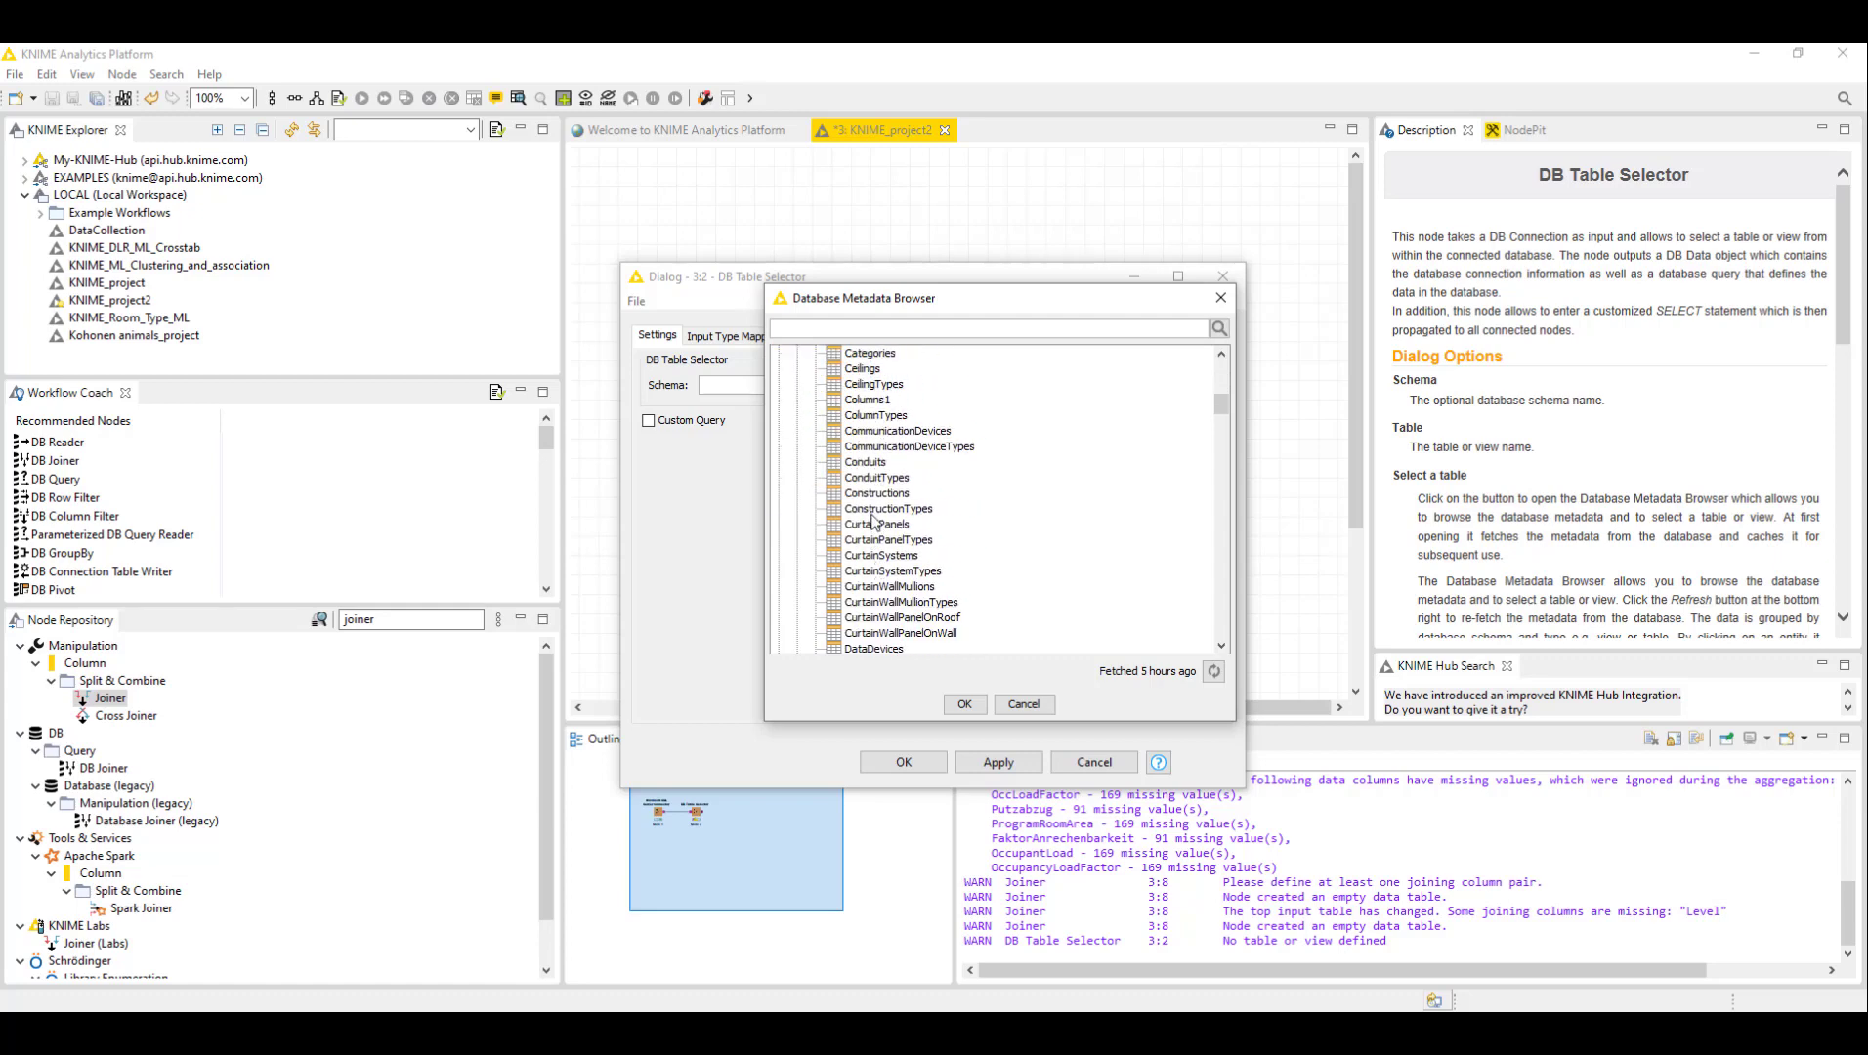
pyautogui.scroll(-10, 874, 520)
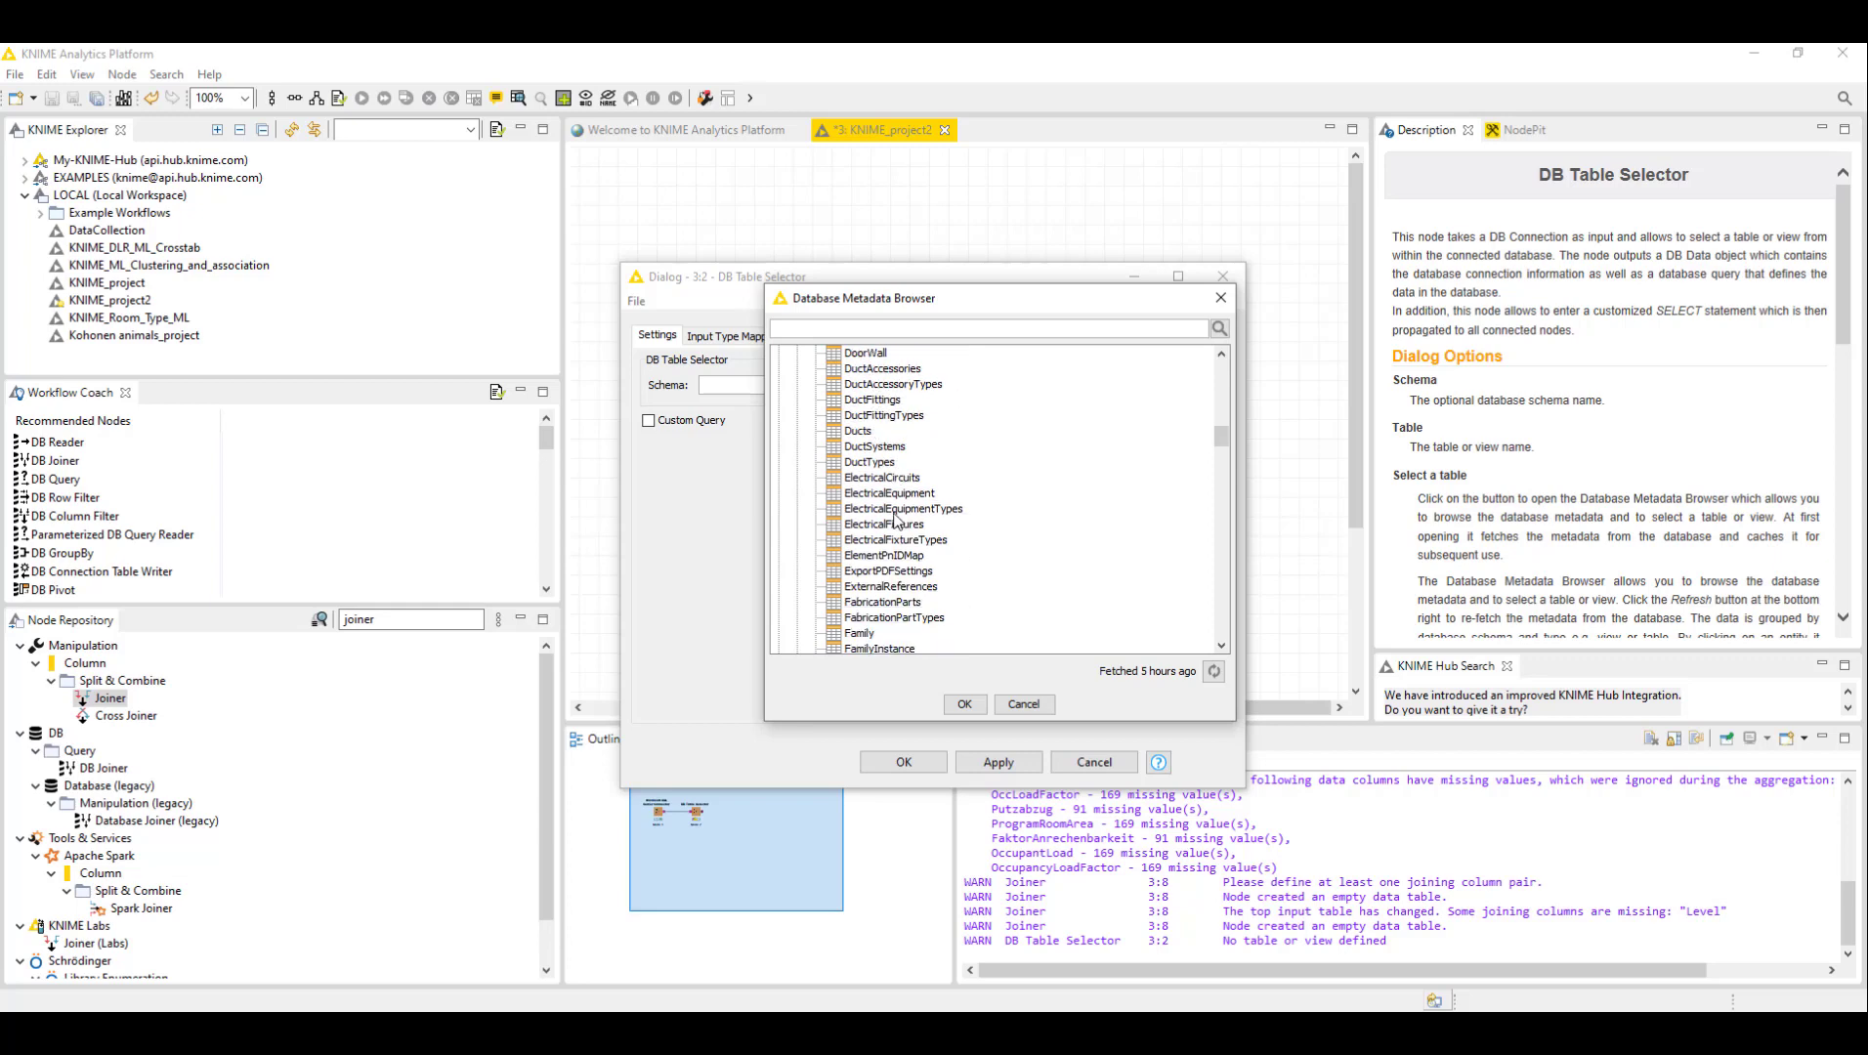
pyautogui.scroll(-1, 894, 520)
pyautogui.scroll(-2, 952, 469)
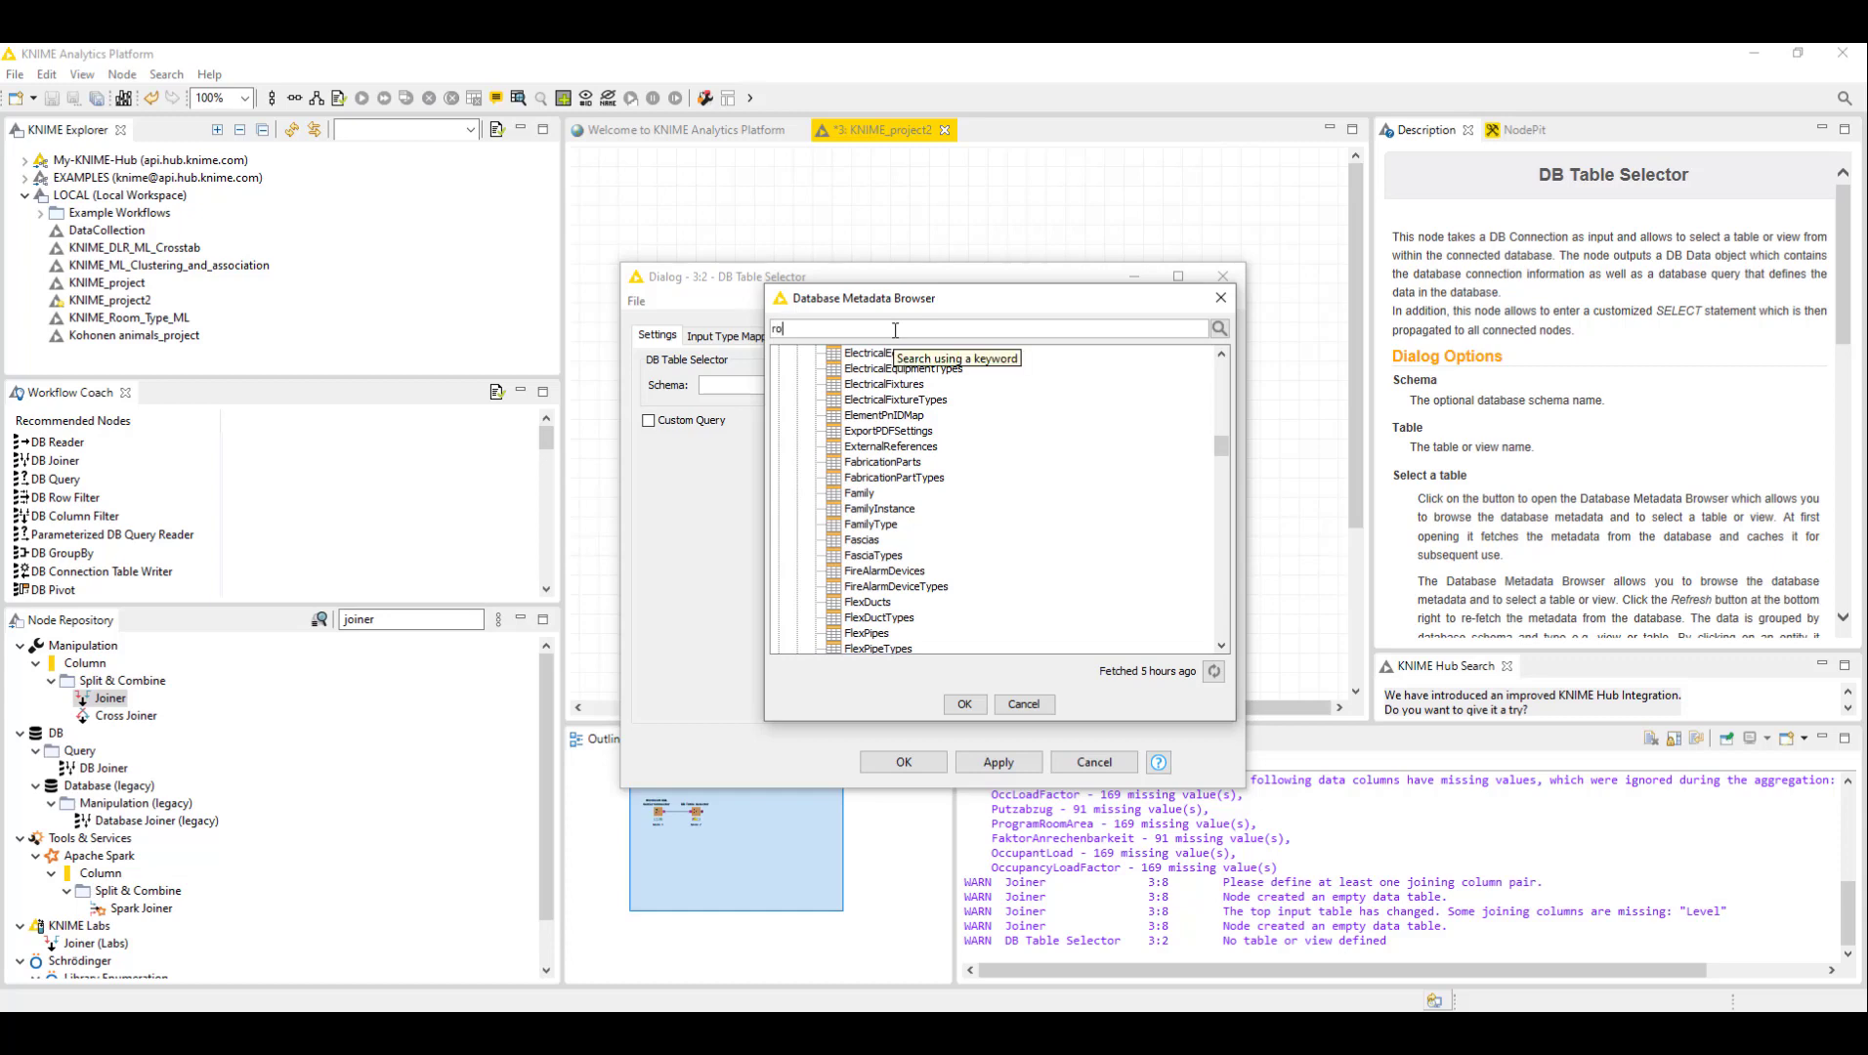
# - Search the metadata browser for rooms, select the Rooms table, and clear the search
pyautogui.press('Return')
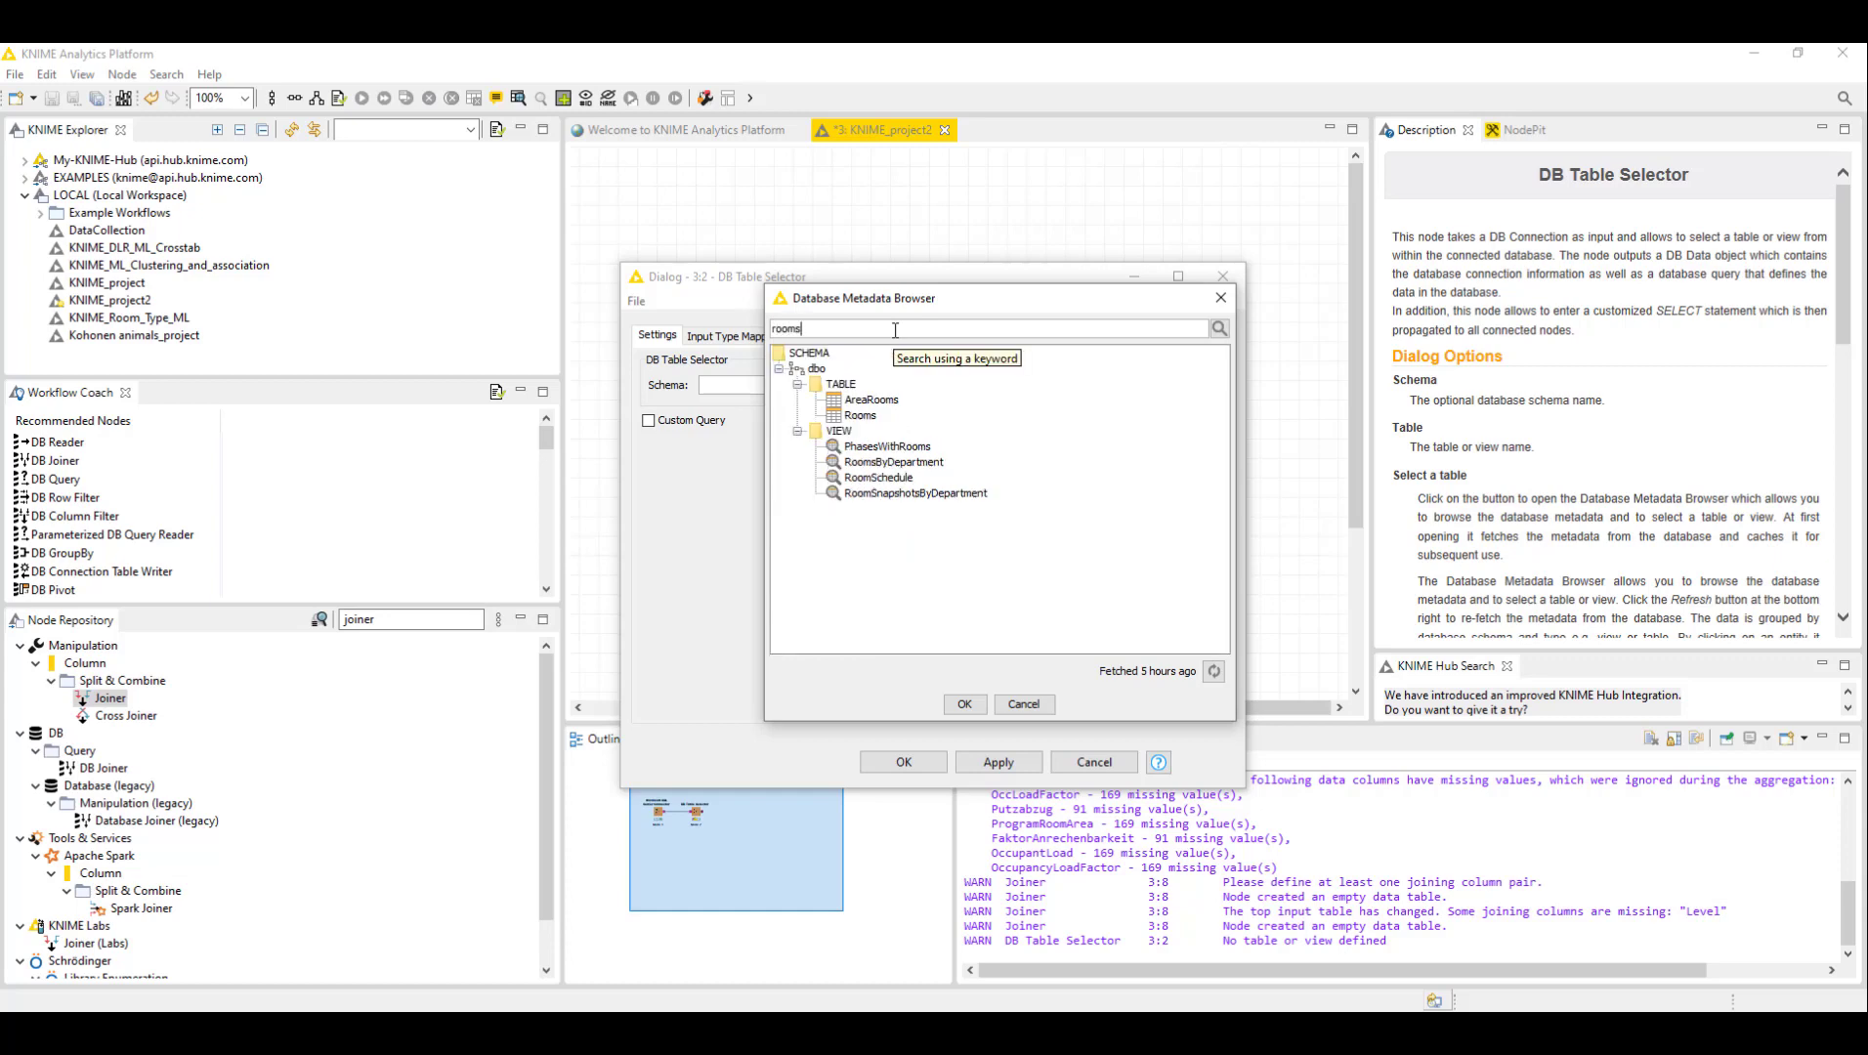
pyautogui.click(847, 418)
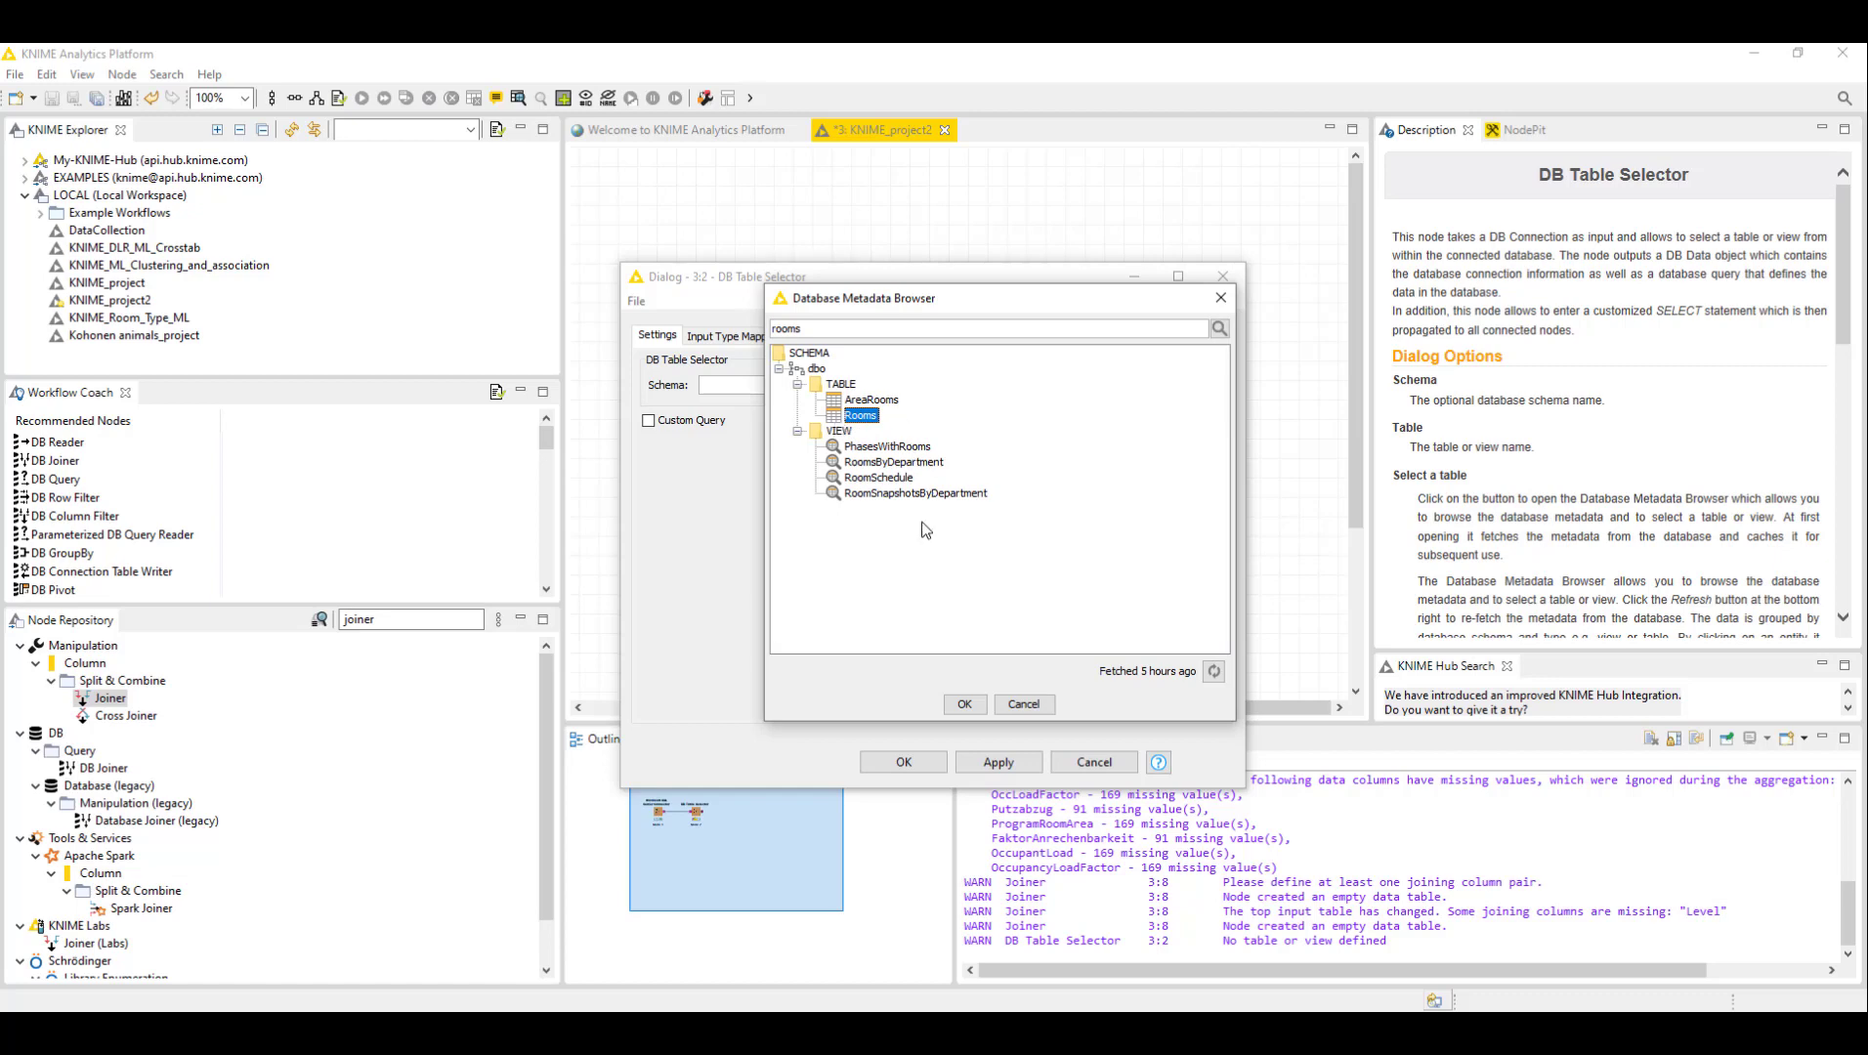
pyautogui.doubleClick(811, 322)
pyautogui.press('BackSpace')
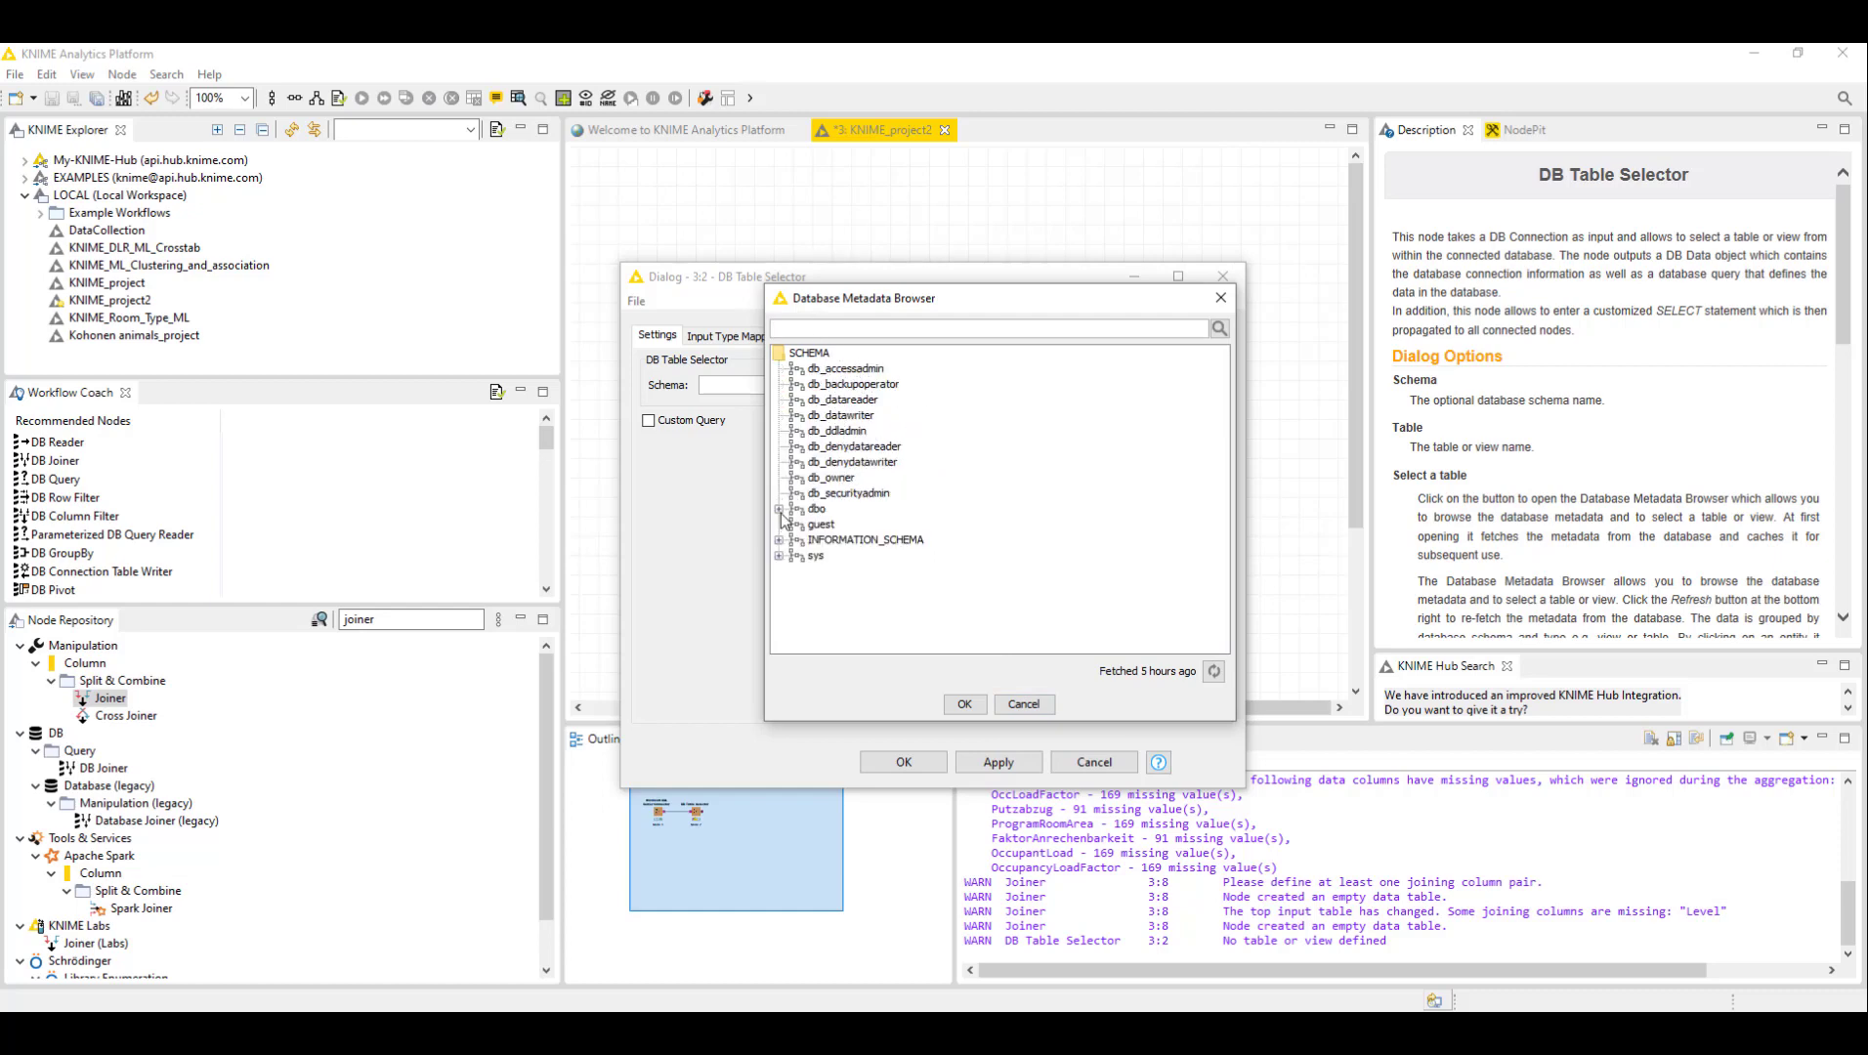
# - Expand the tables of the dbo schema and browse through the table list and one table's columns
pyautogui.click(779, 510)
pyautogui.click(797, 526)
pyautogui.click(857, 509)
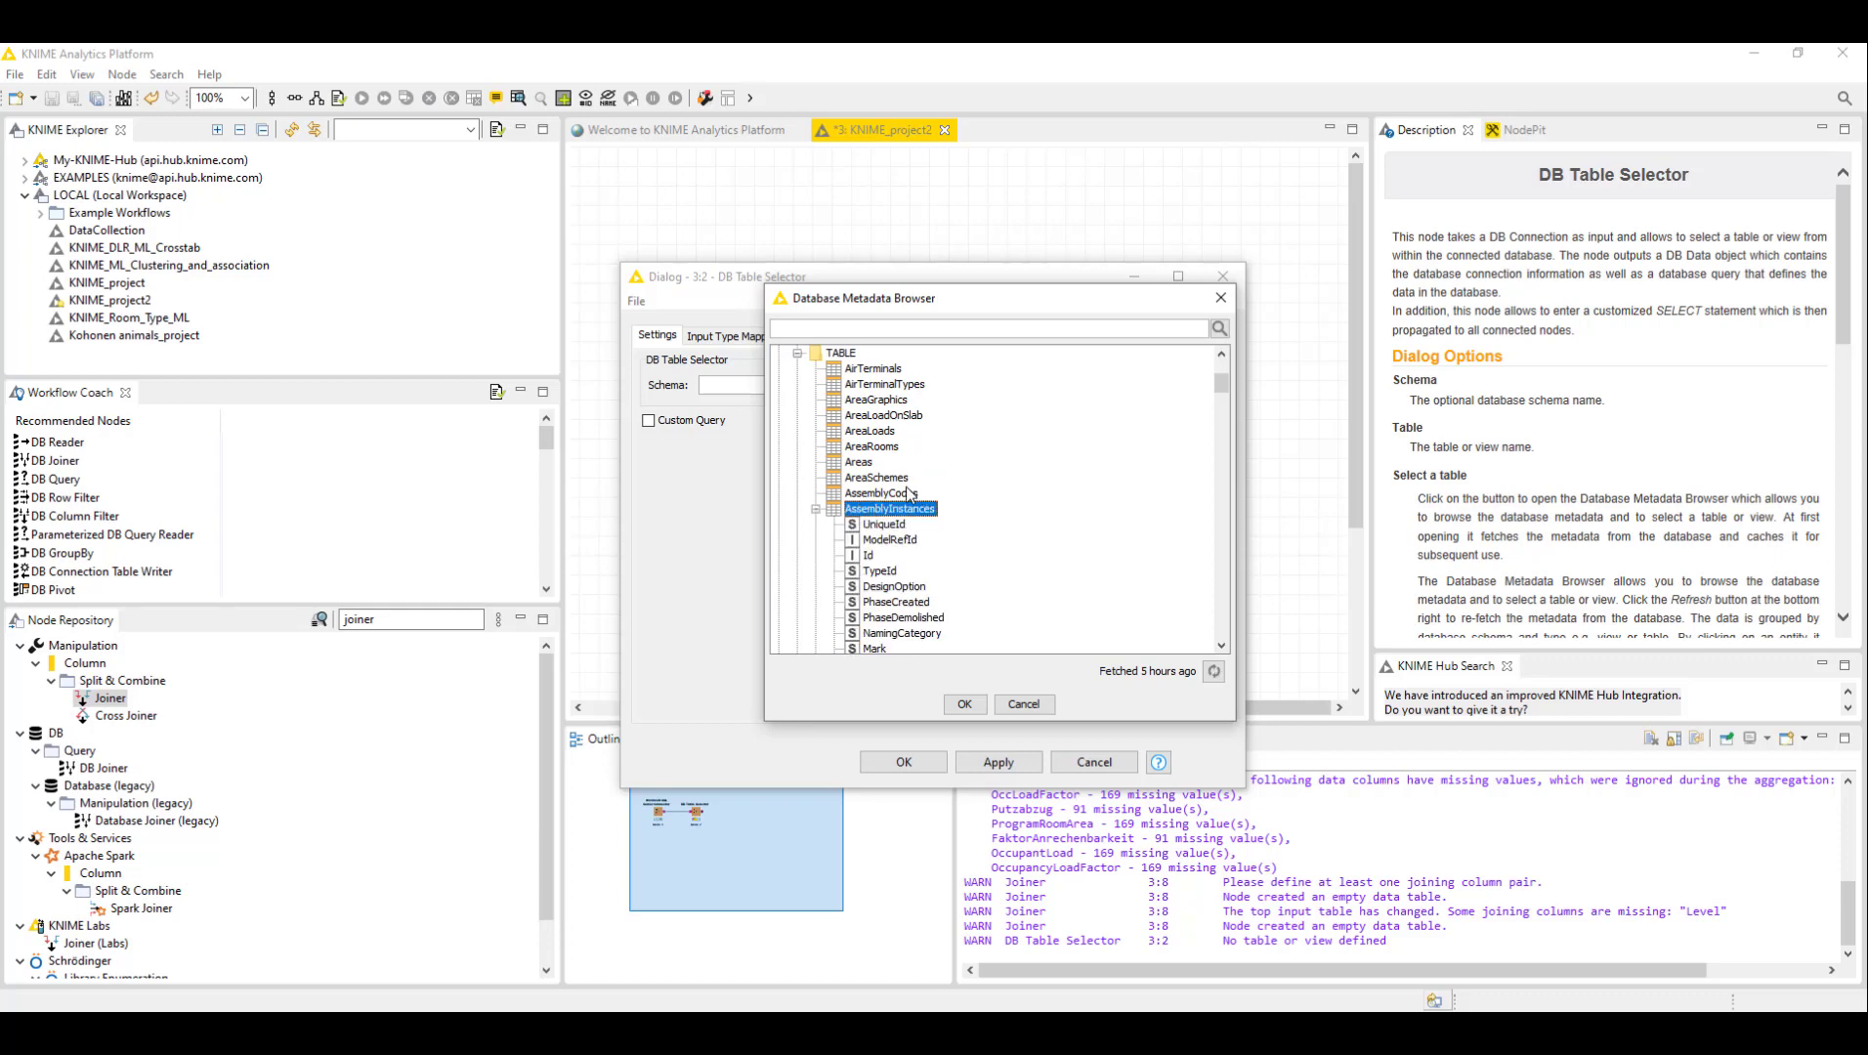
pyautogui.scroll(-3, 894, 490)
pyautogui.scroll(2, 876, 457)
pyautogui.click(889, 480)
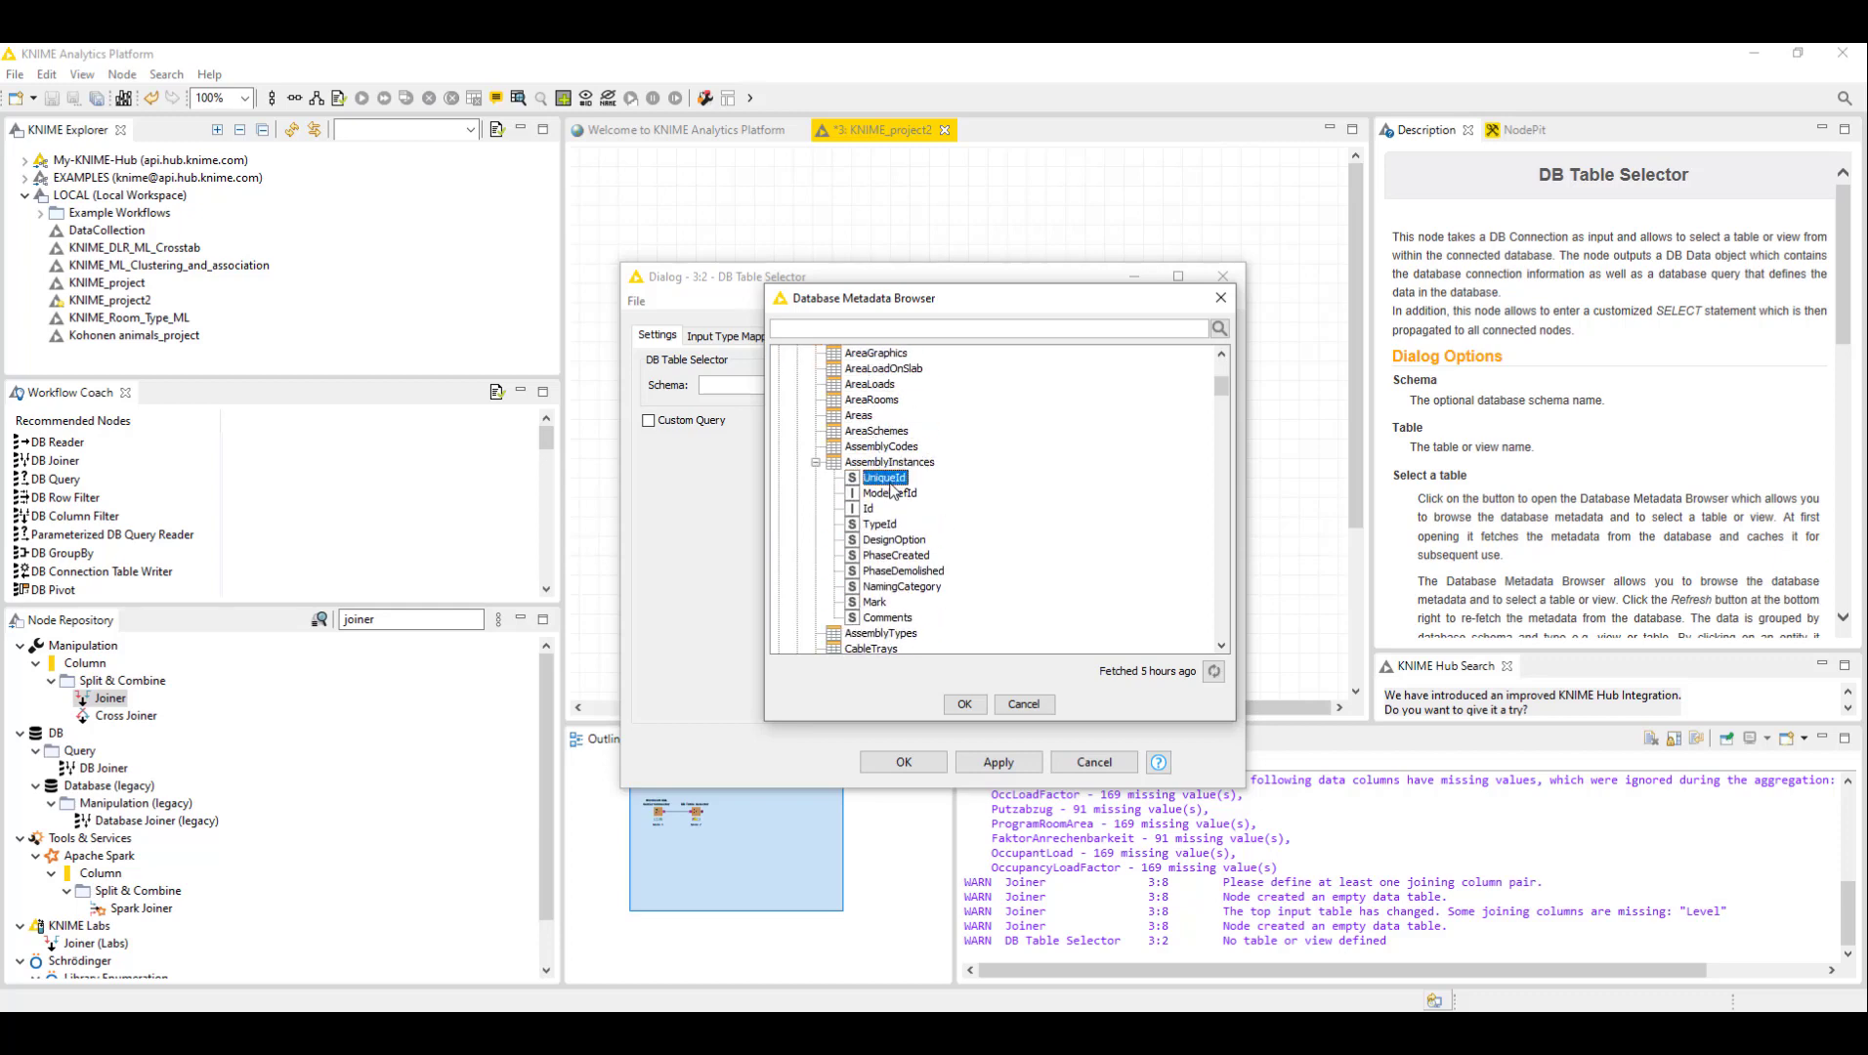
pyautogui.click(889, 494)
pyautogui.scroll(-10, 858, 442)
pyautogui.scroll(-15, 858, 442)
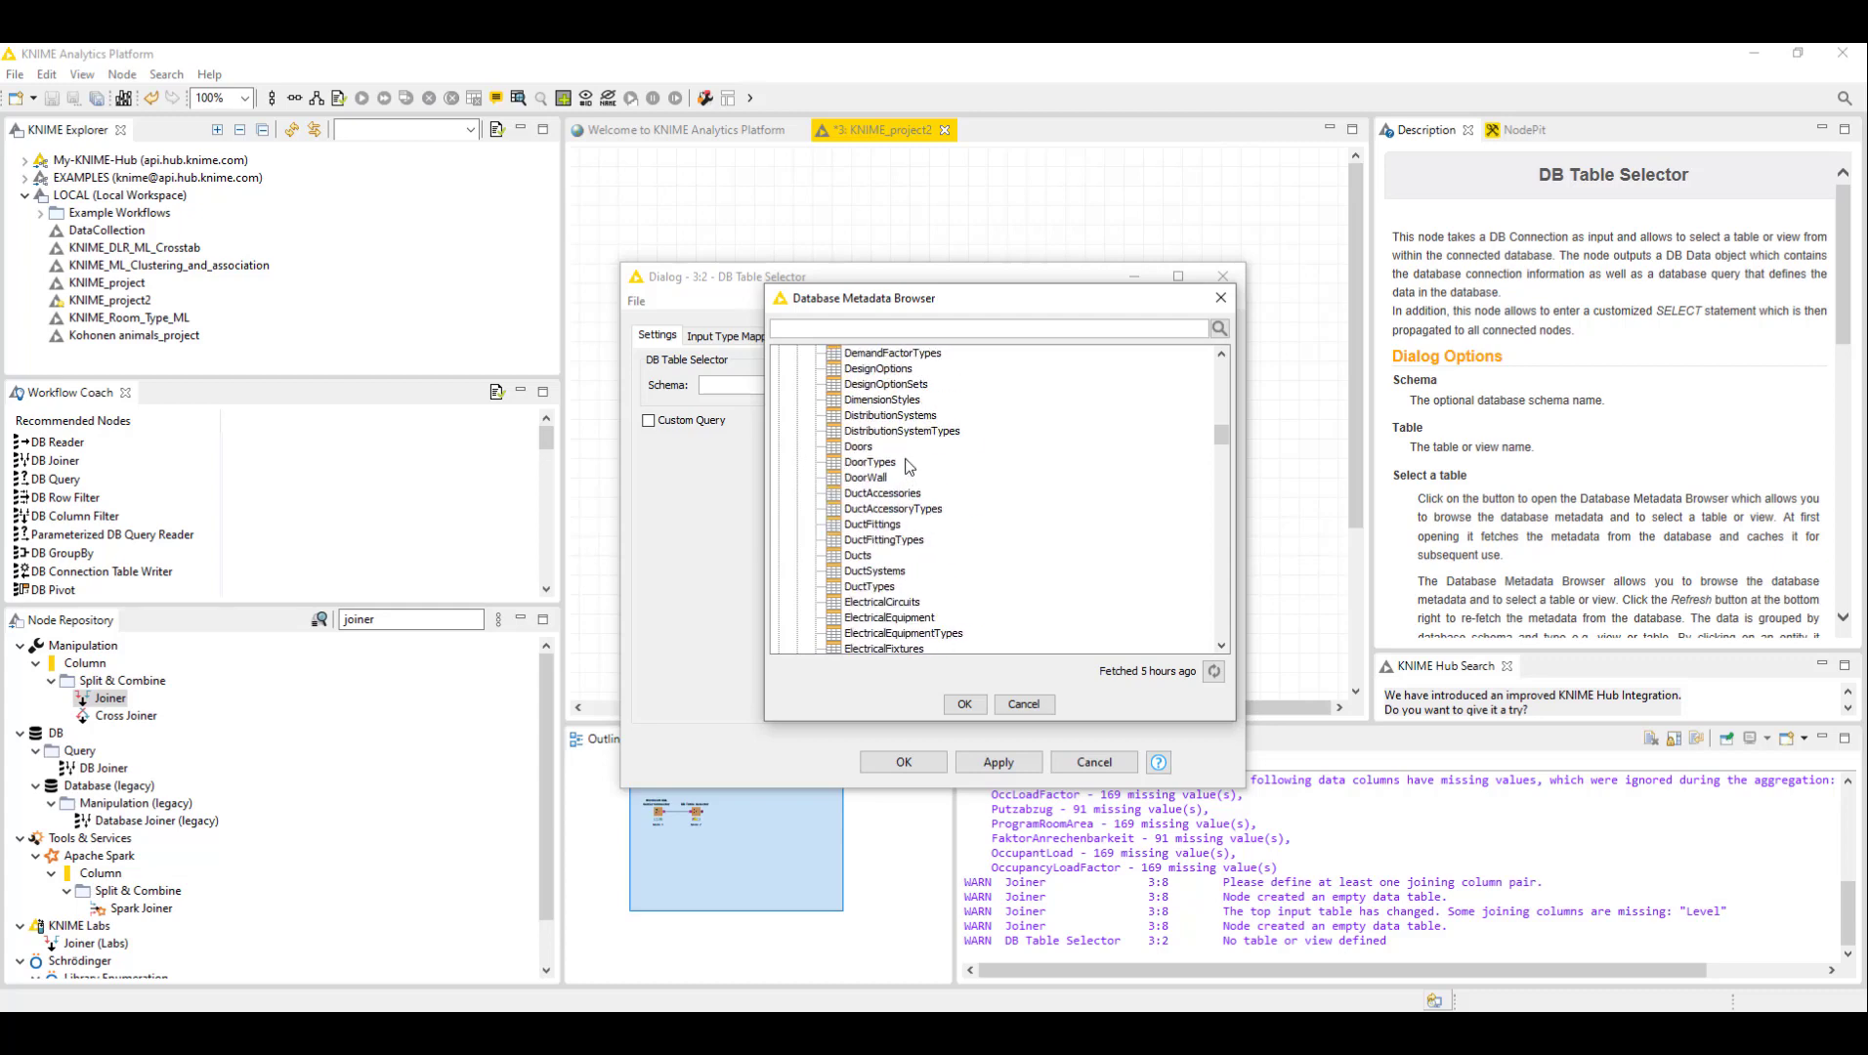
pyautogui.scroll(8, 914, 459)
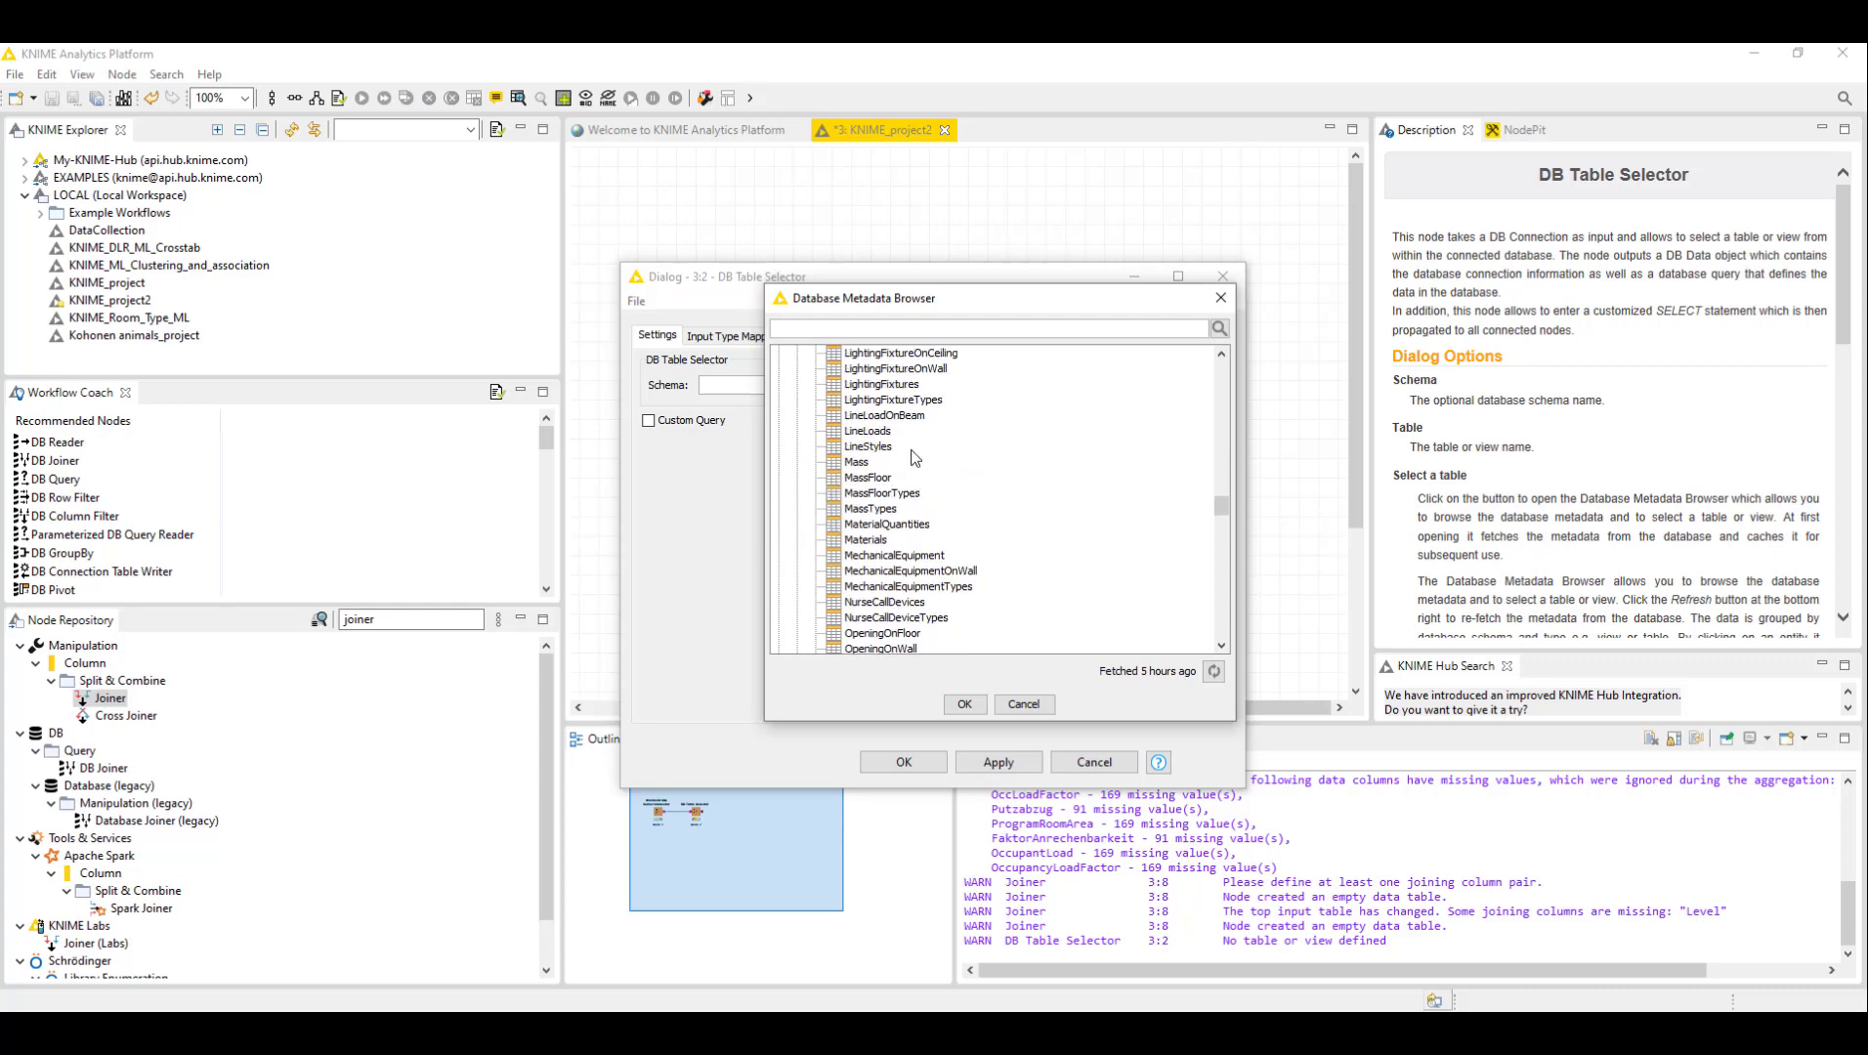
pyautogui.scroll(-12, 913, 459)
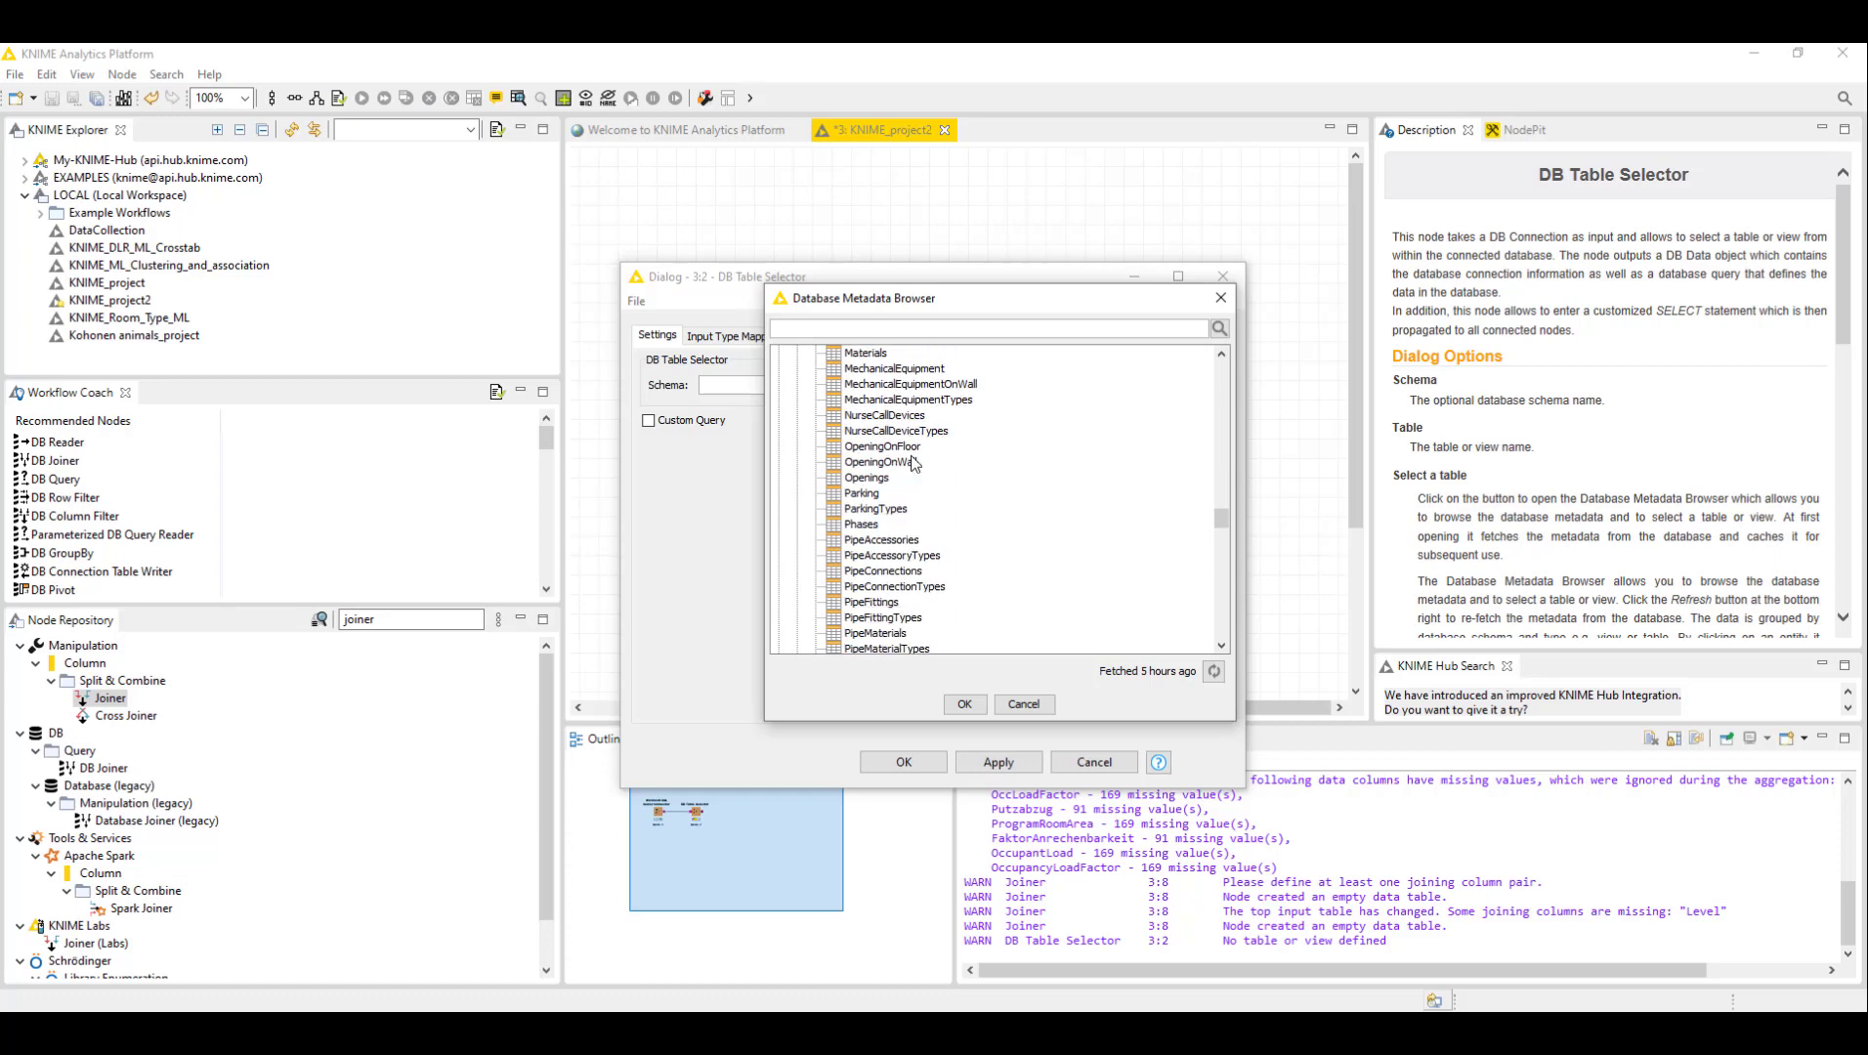
pyautogui.scroll(9, 908, 467)
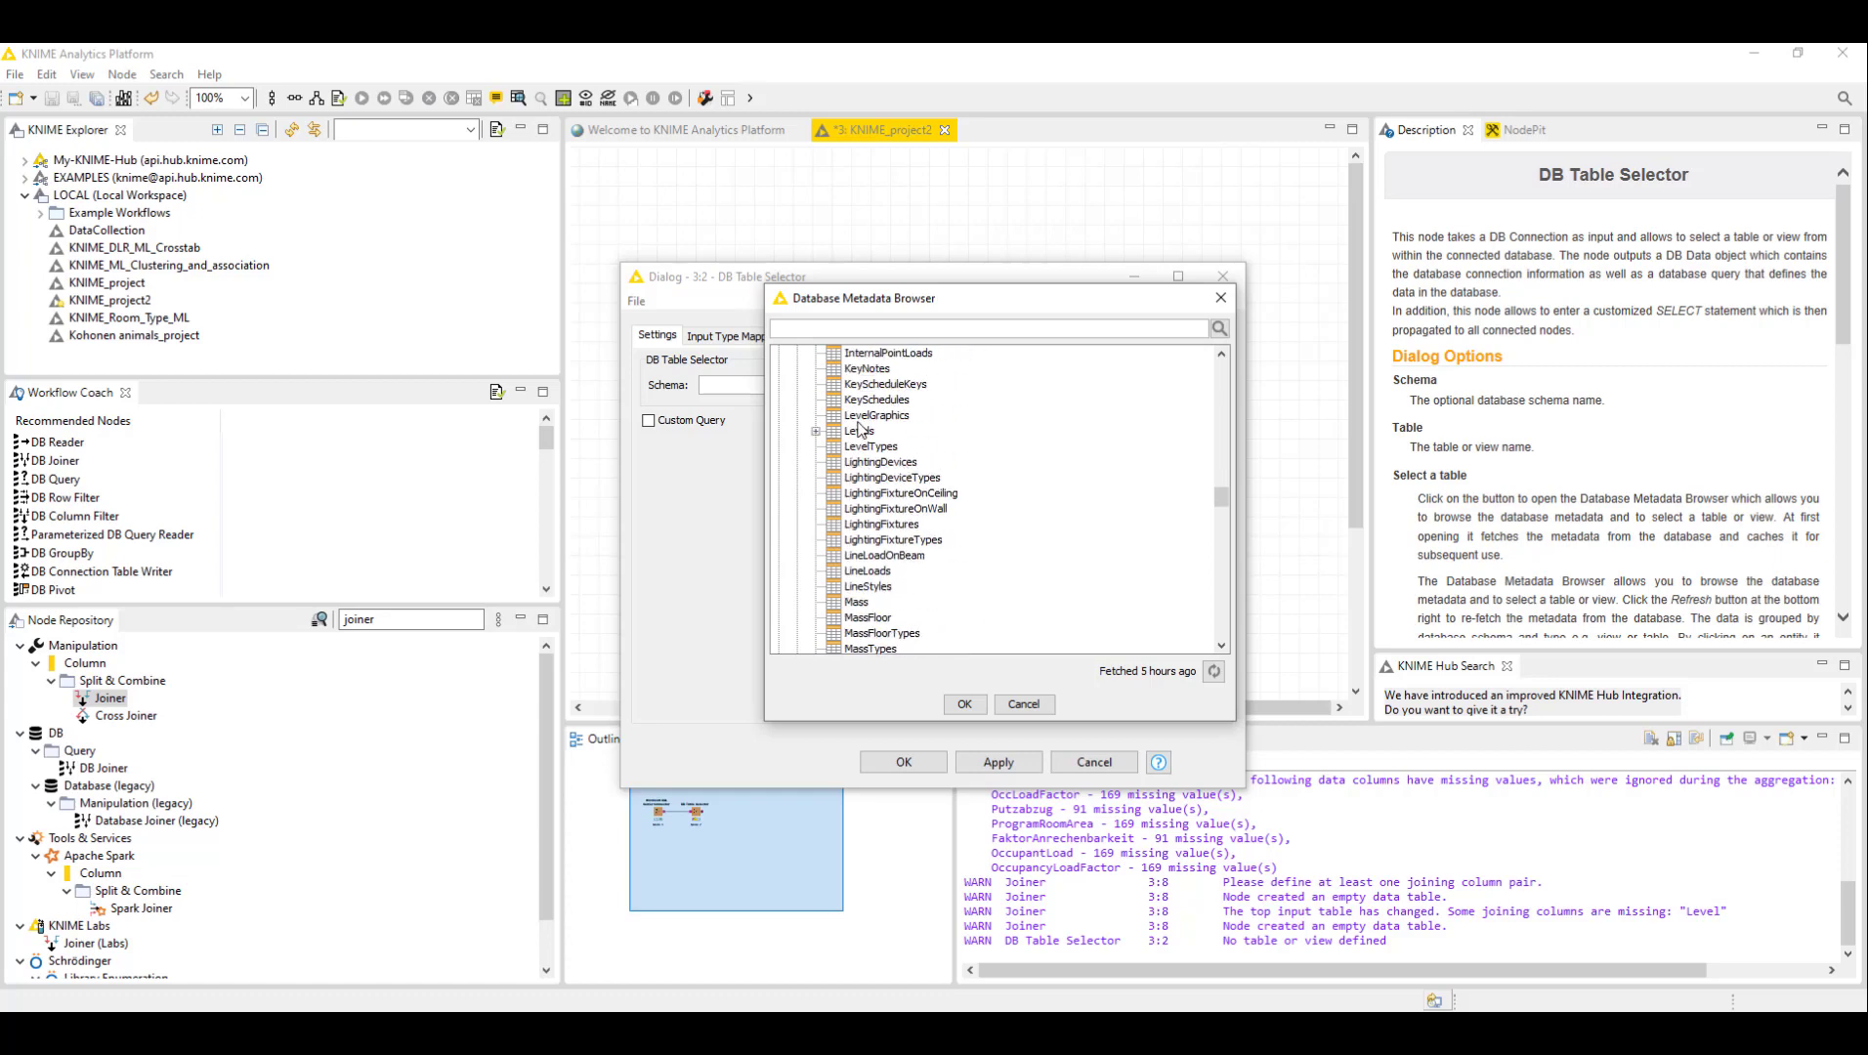
# - Select the Rooms table in the dbo schema and confirm the DB Table Selector configuration
pyautogui.click(860, 431)
pyautogui.scroll(-5, 886, 544)
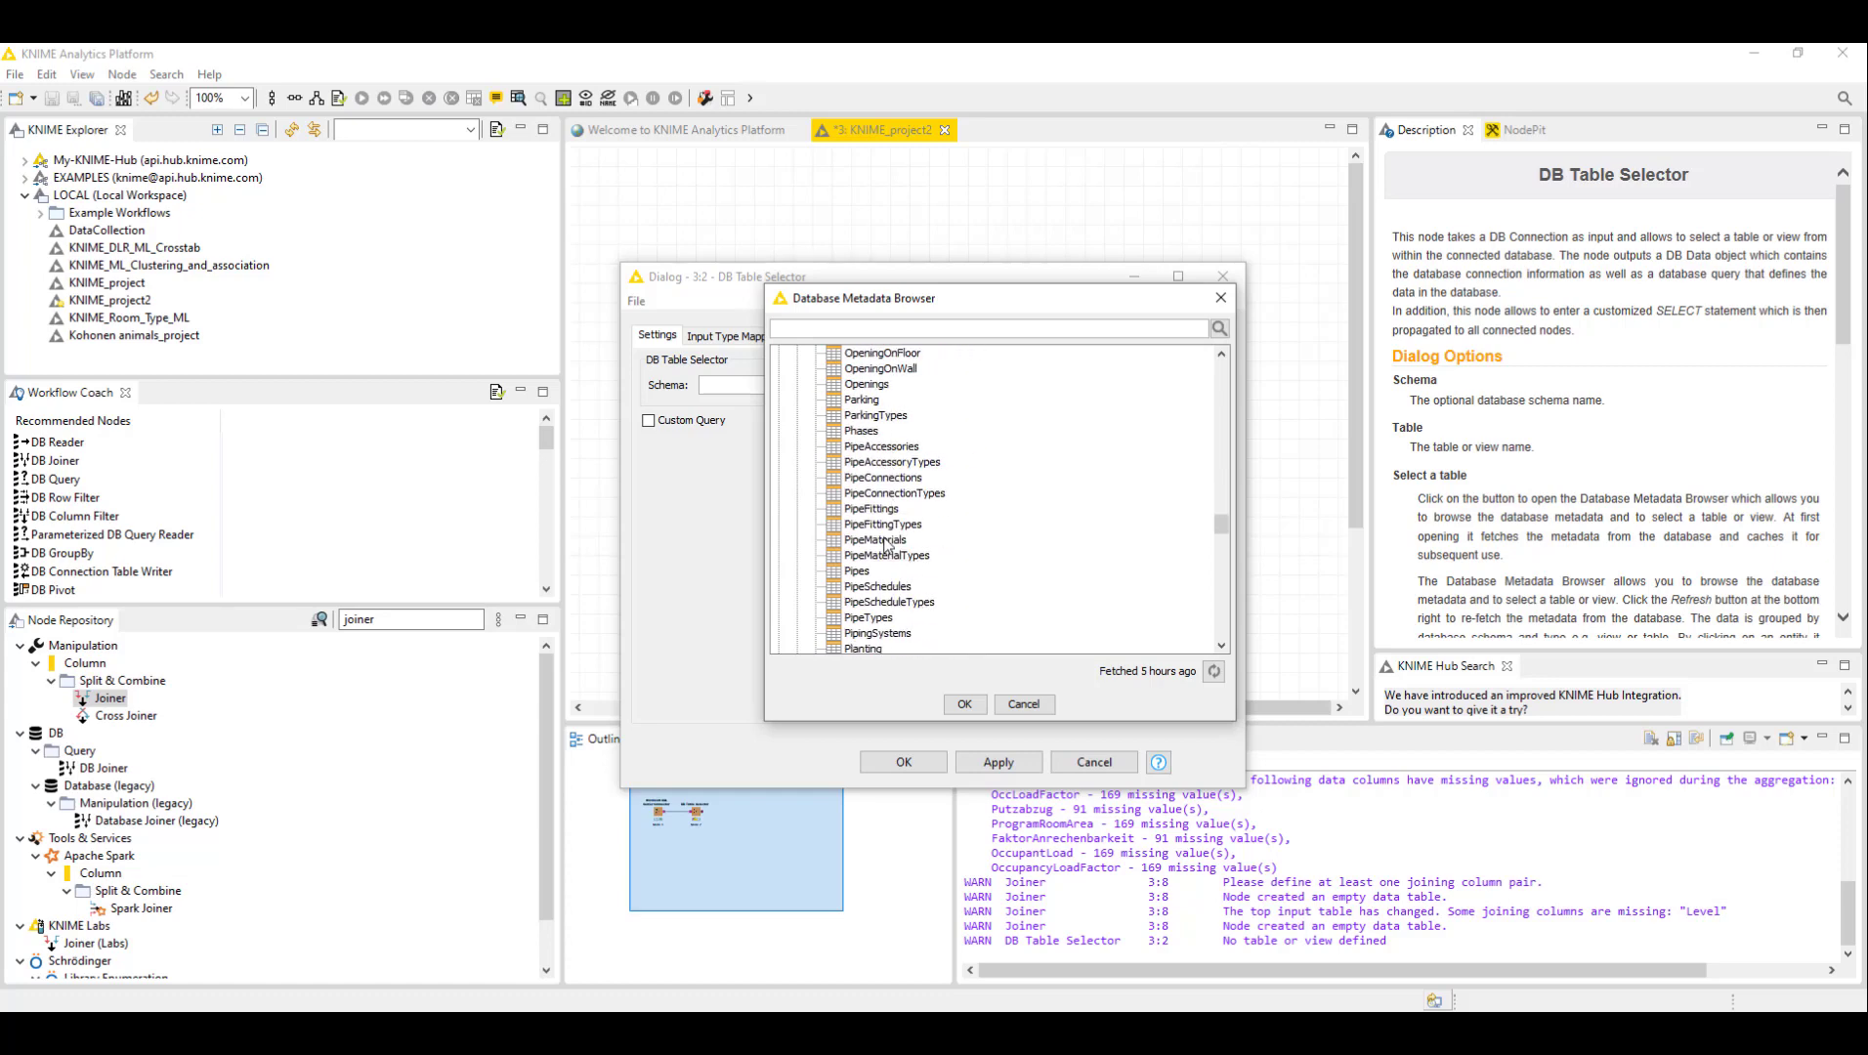
pyautogui.scroll(-9, 886, 545)
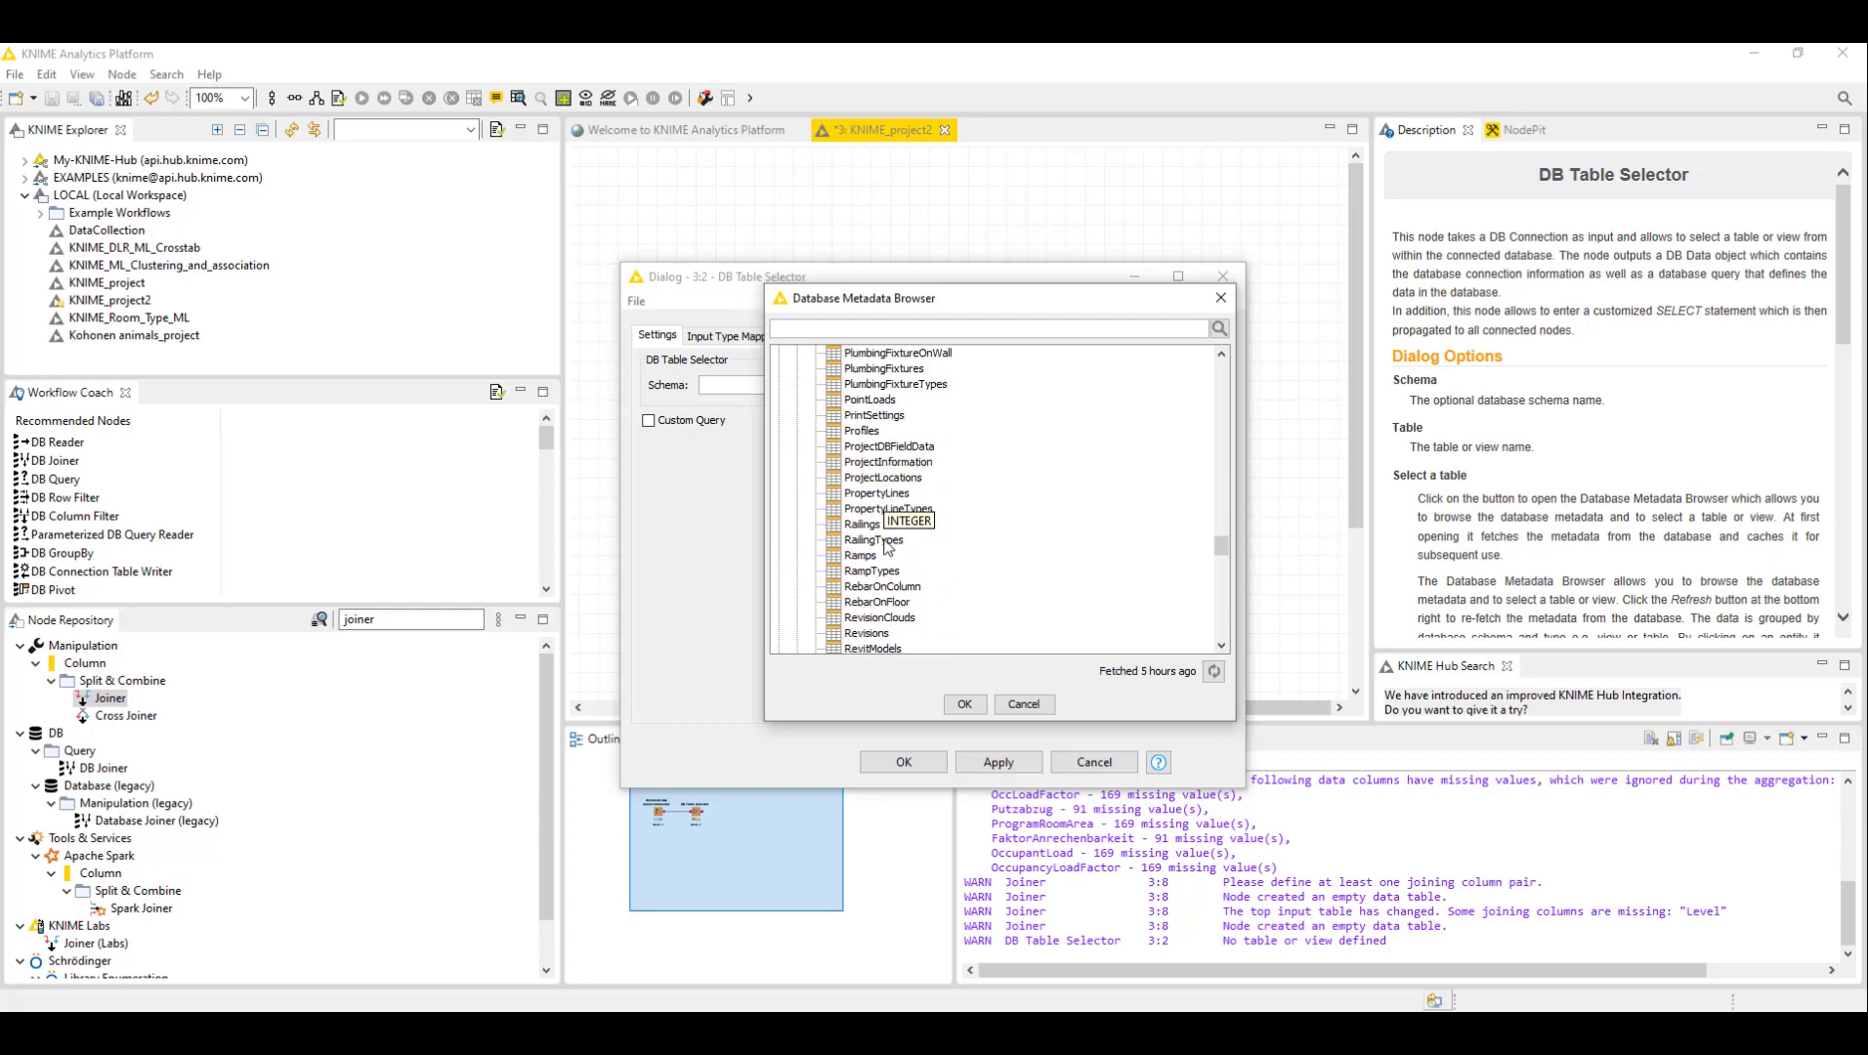
pyautogui.scroll(-3, 886, 547)
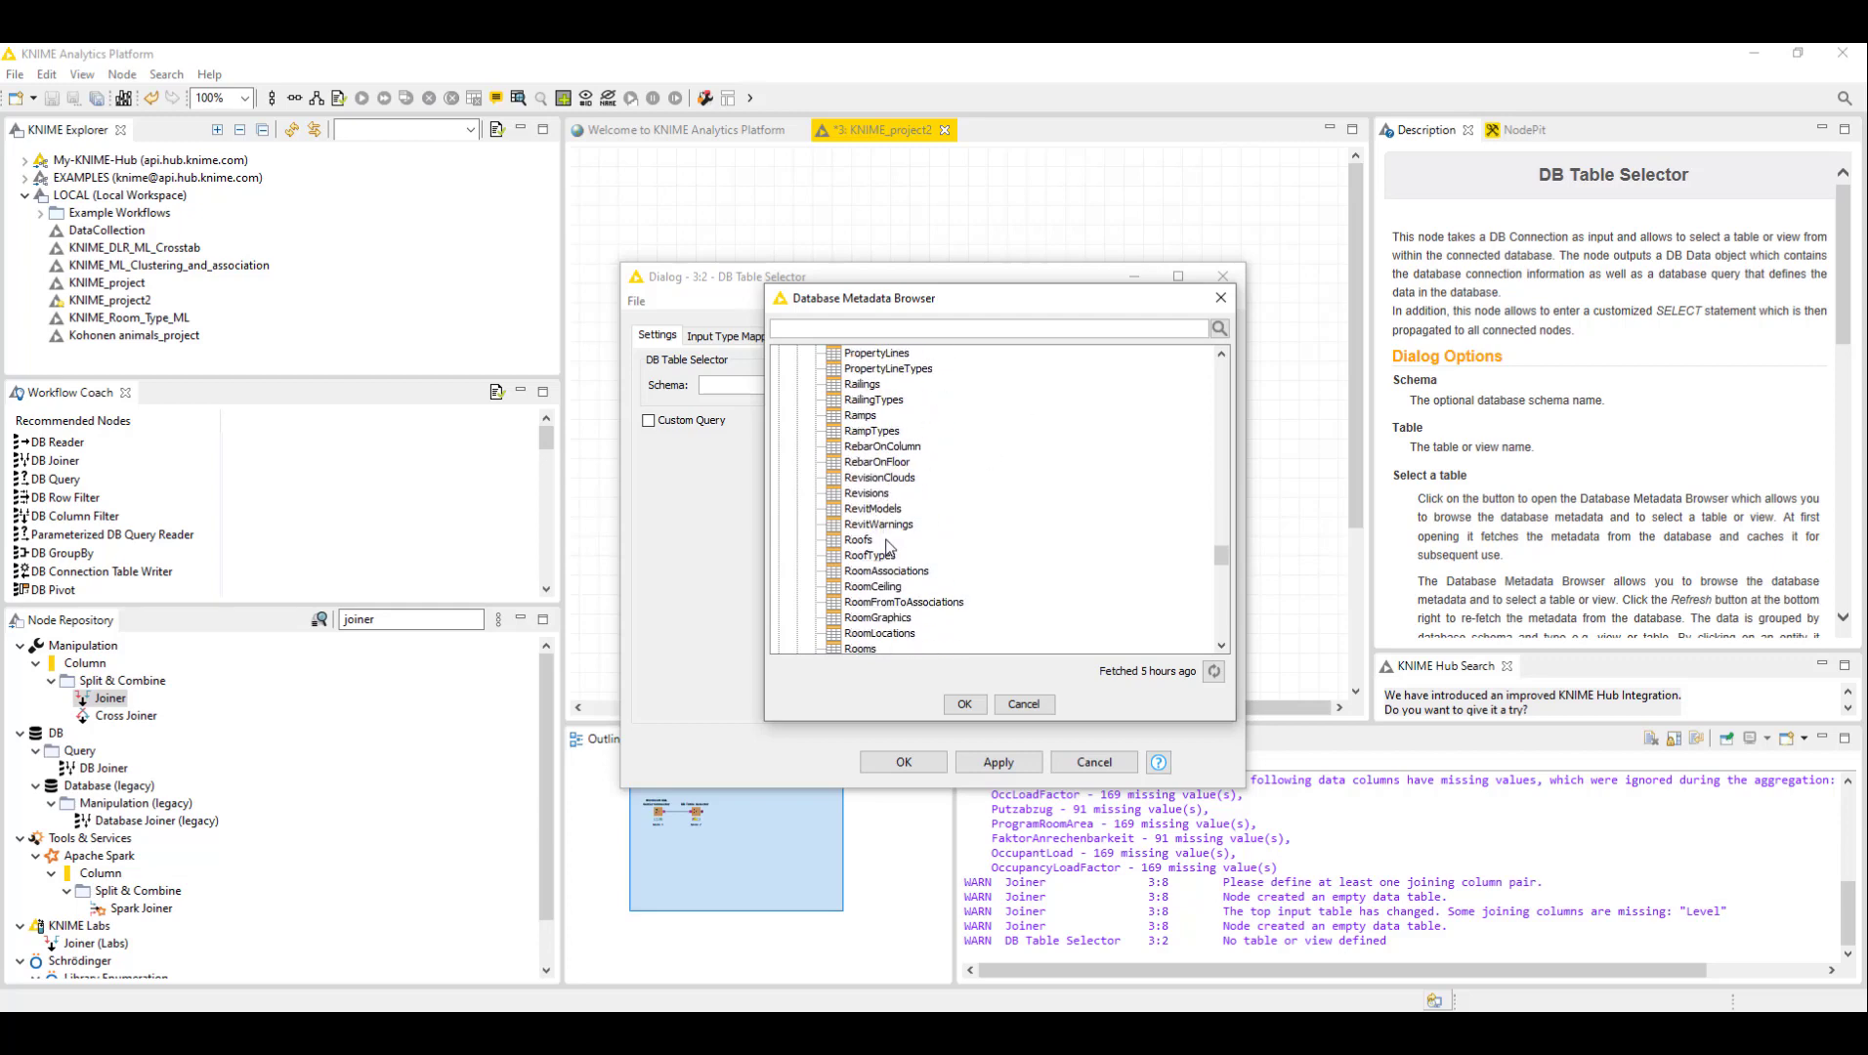
pyautogui.click(863, 556)
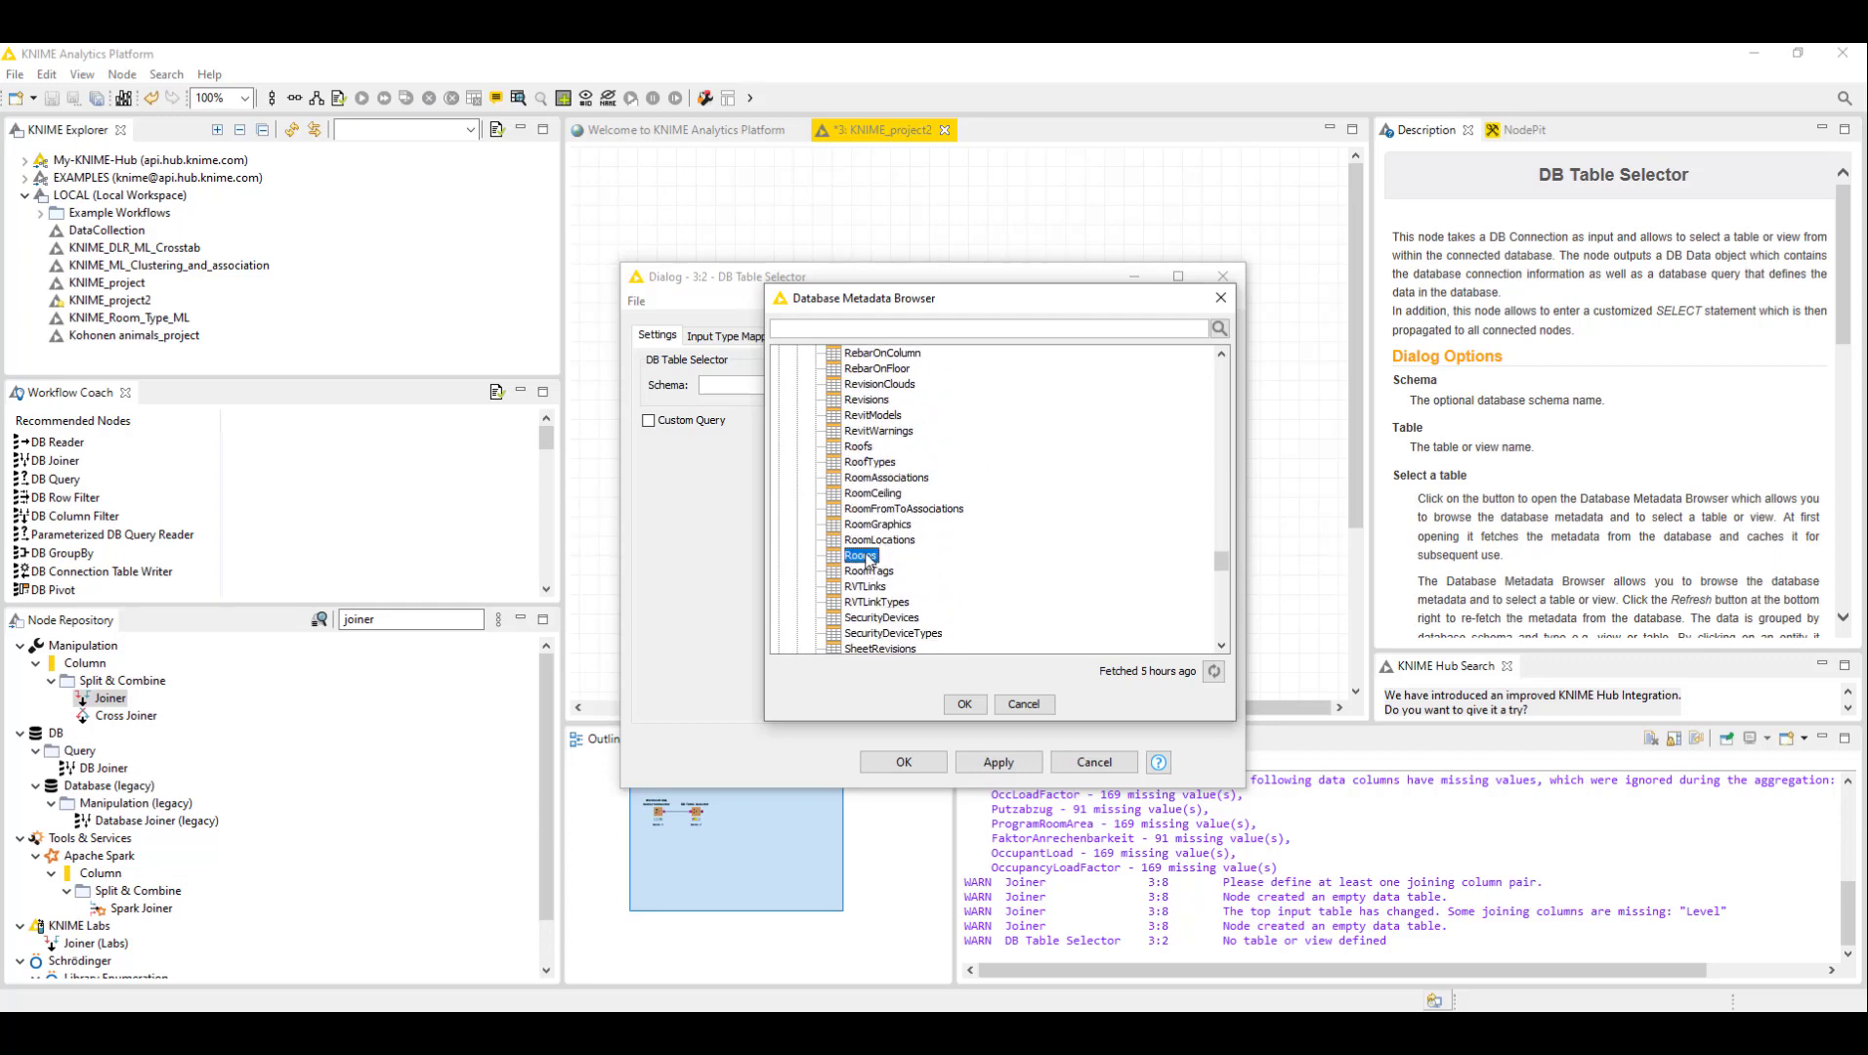
pyautogui.scroll(-1, 889, 522)
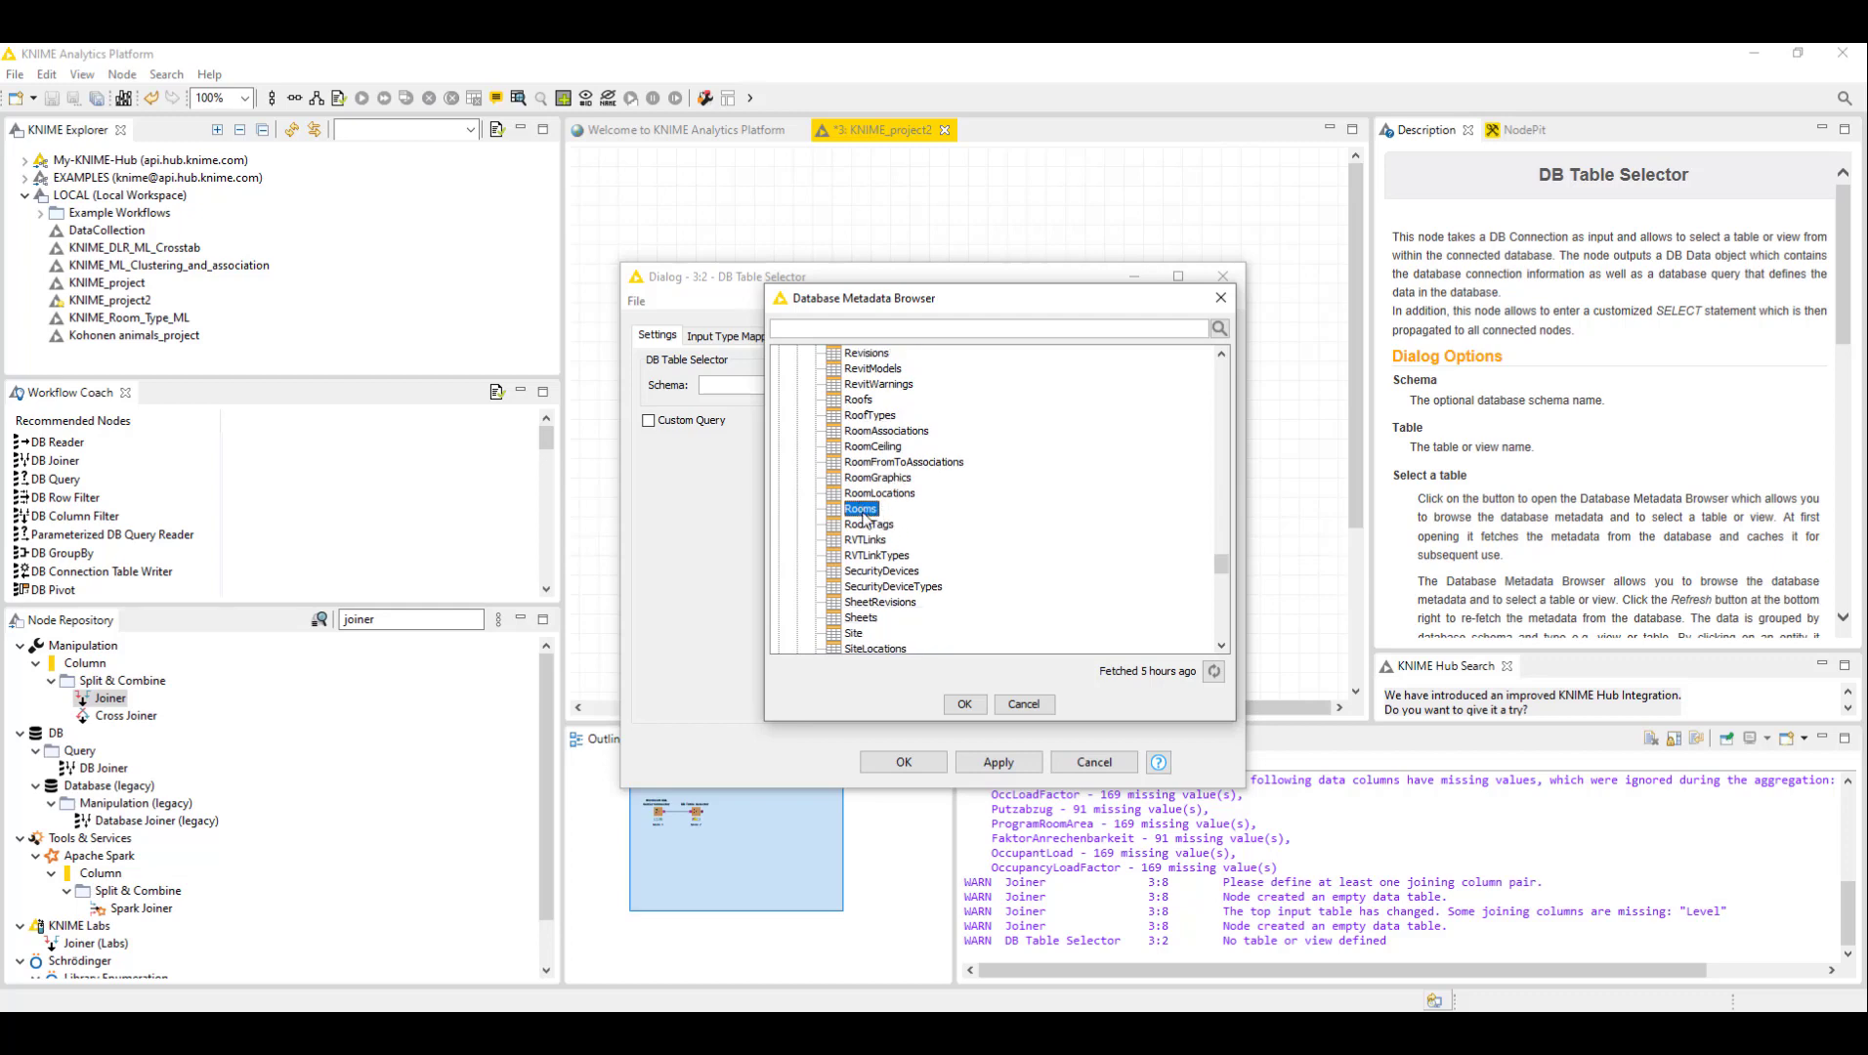
pyautogui.click(964, 705)
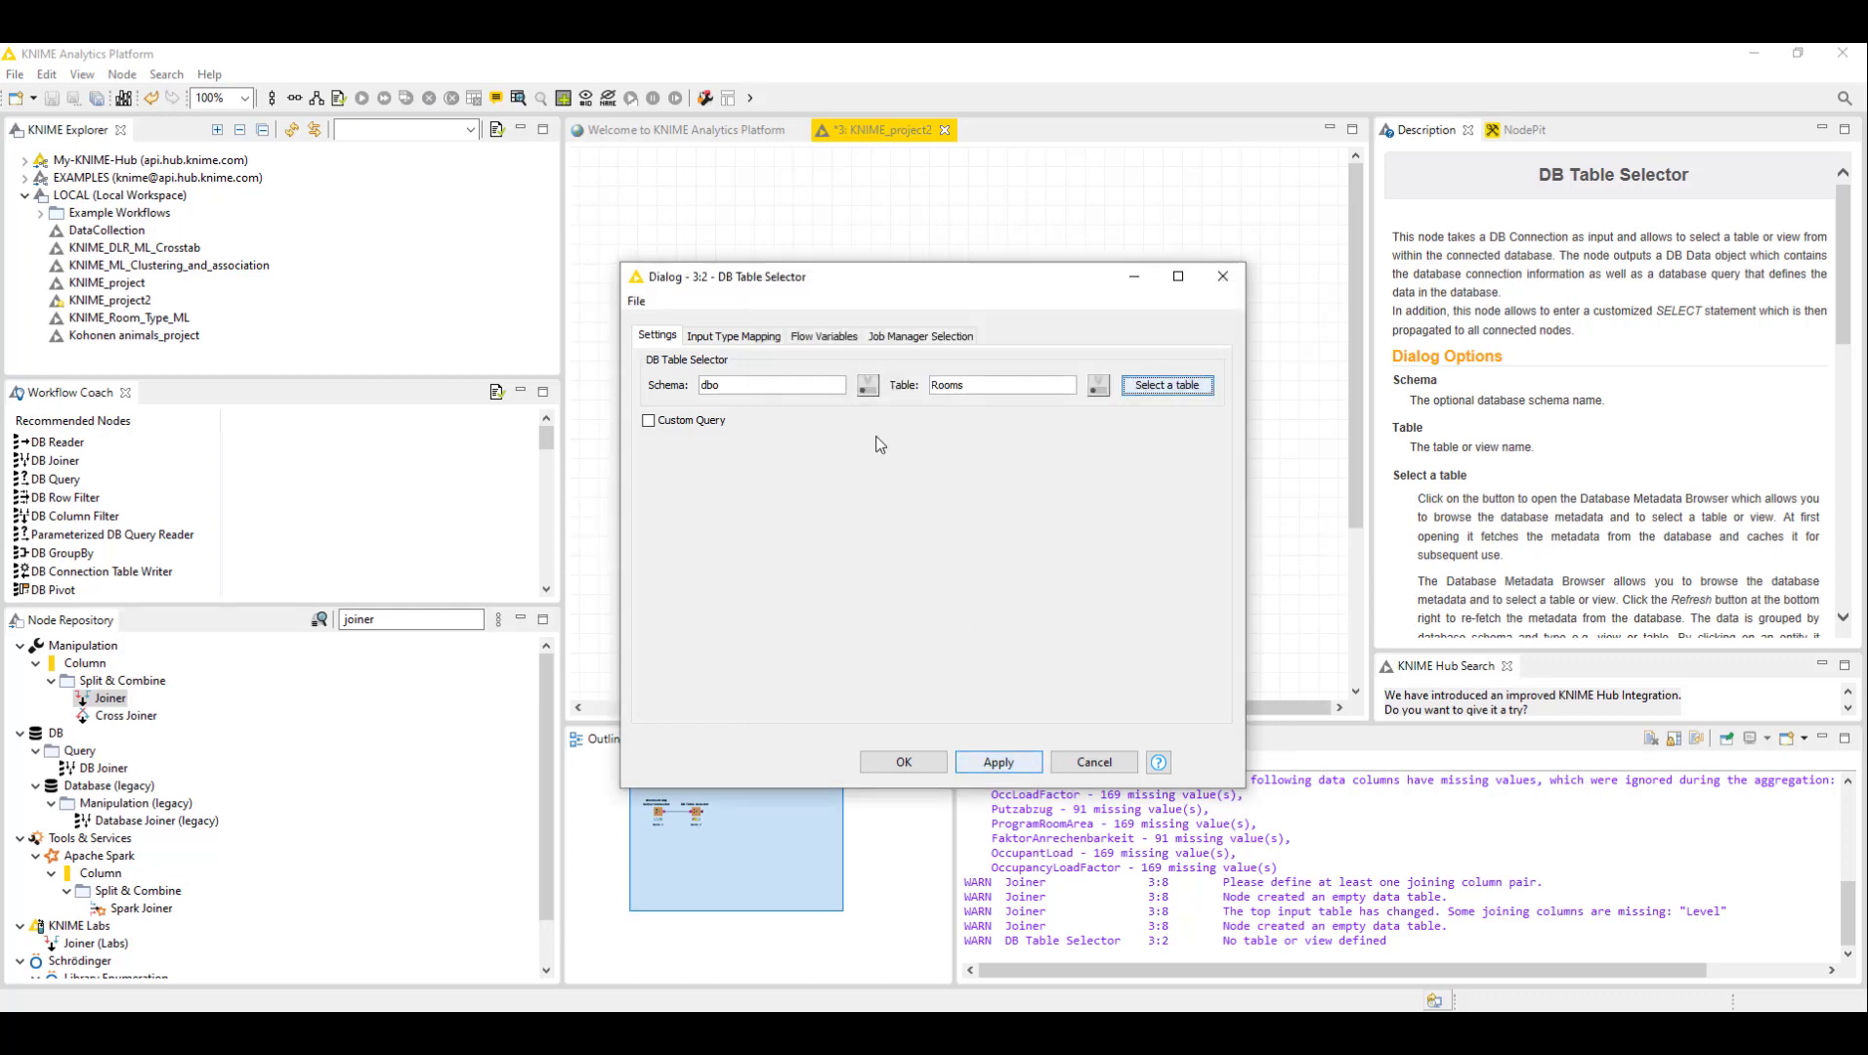
pyautogui.click(923, 761)
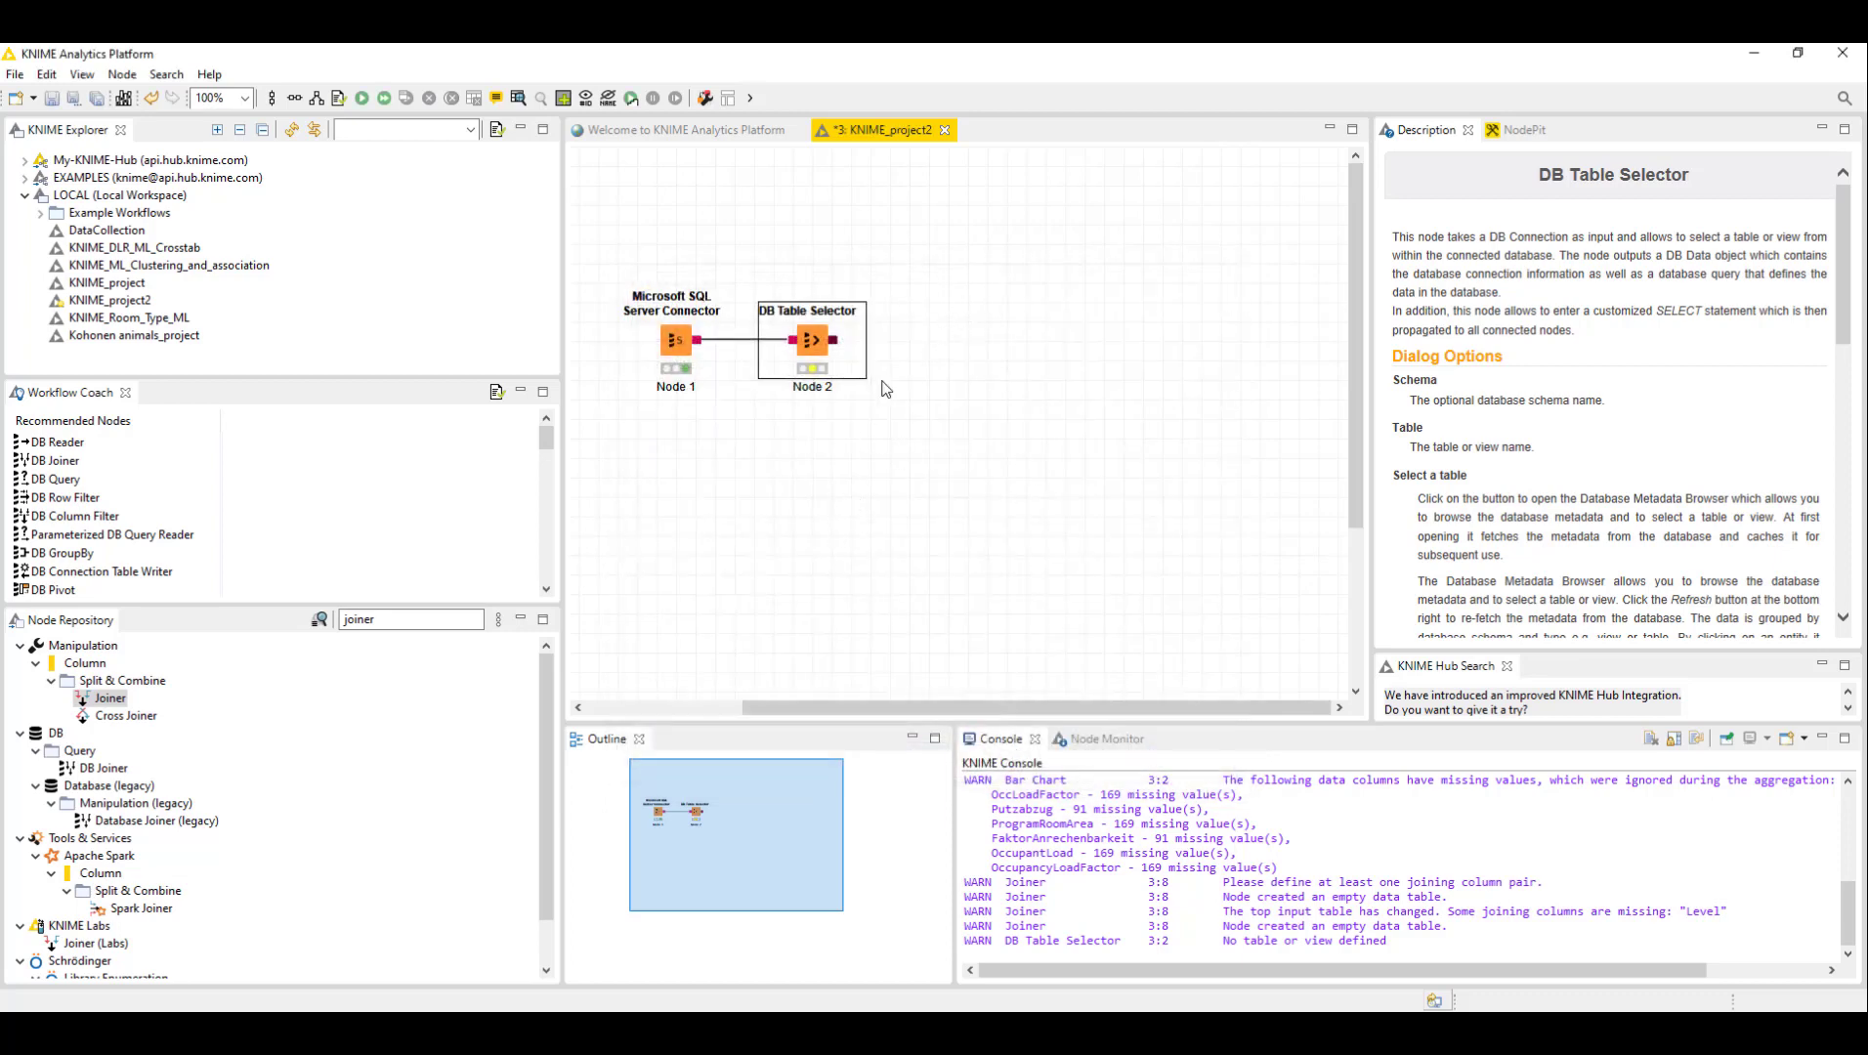
# - Execute the DB Table Selector node
pyautogui.moveTo(899, 272)
pyautogui.mouseDown()
pyautogui.moveTo(846, 359)
pyautogui.moveTo(931, 280)
pyautogui.mouseUp()
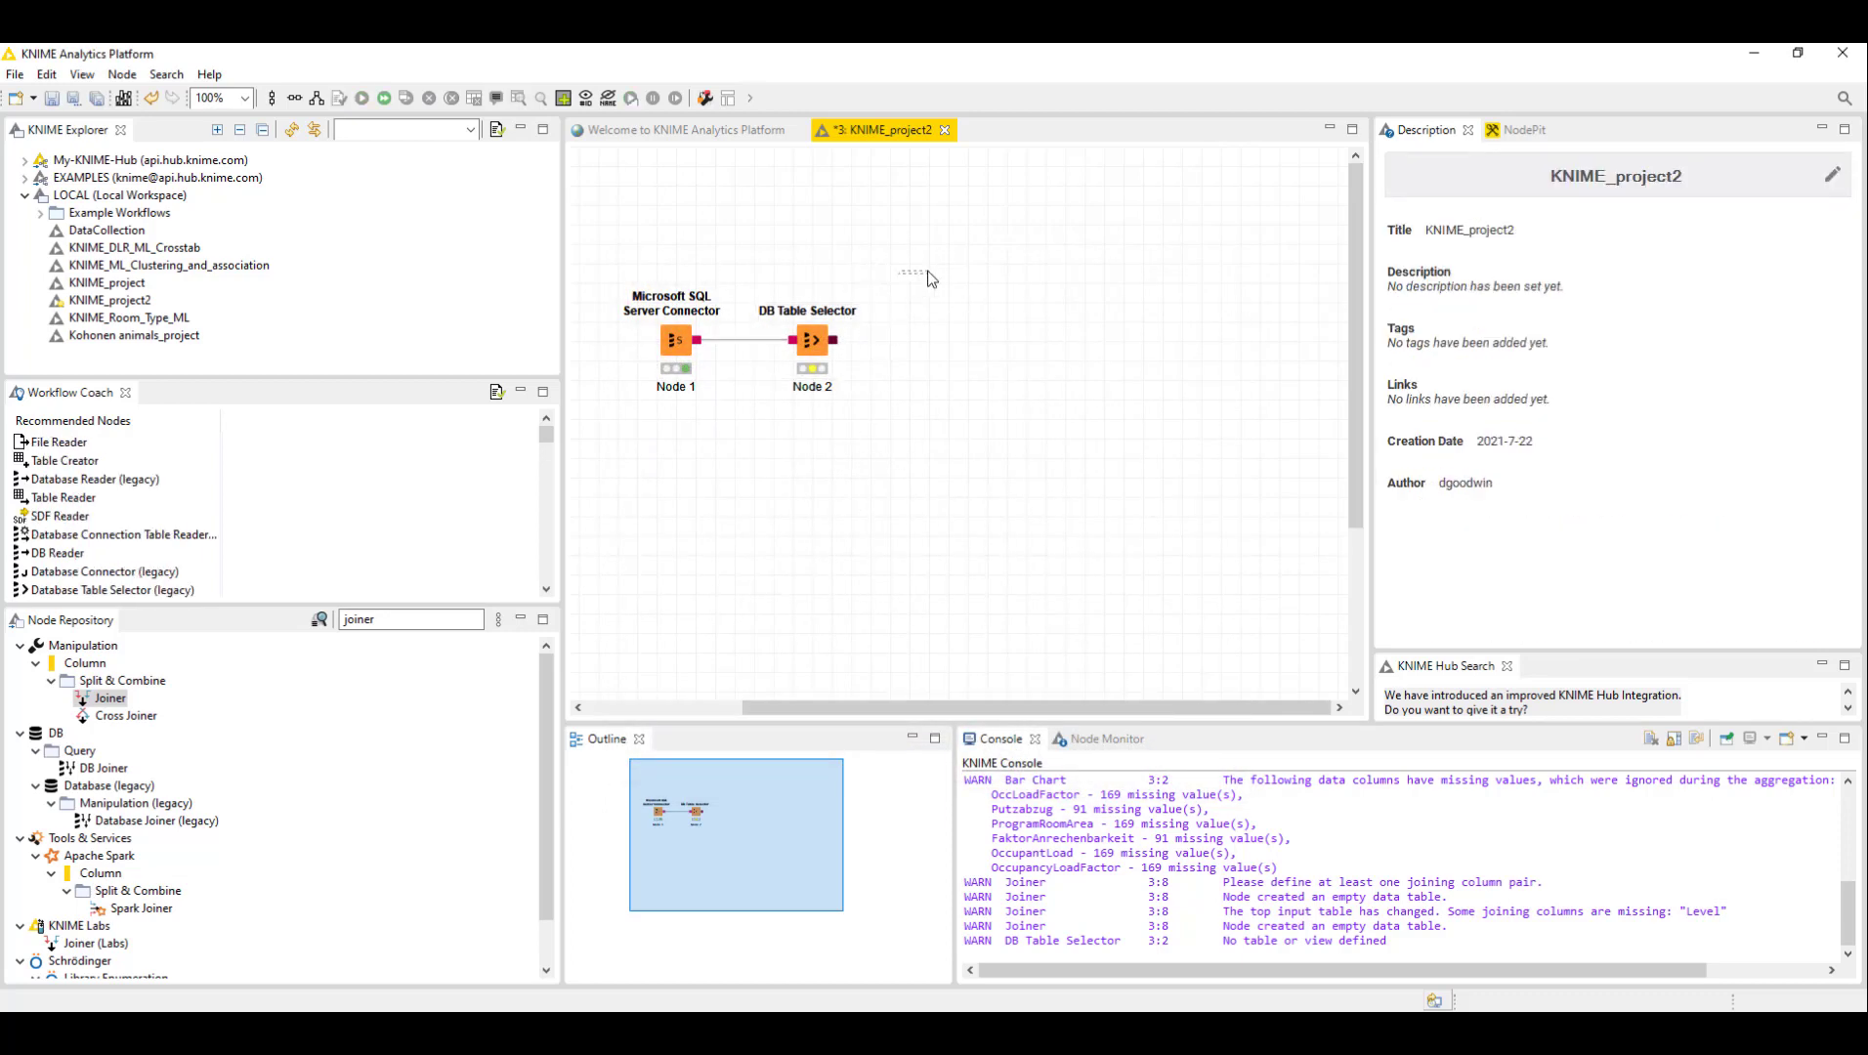
pyautogui.rightClick(811, 333)
pyautogui.click(894, 369)
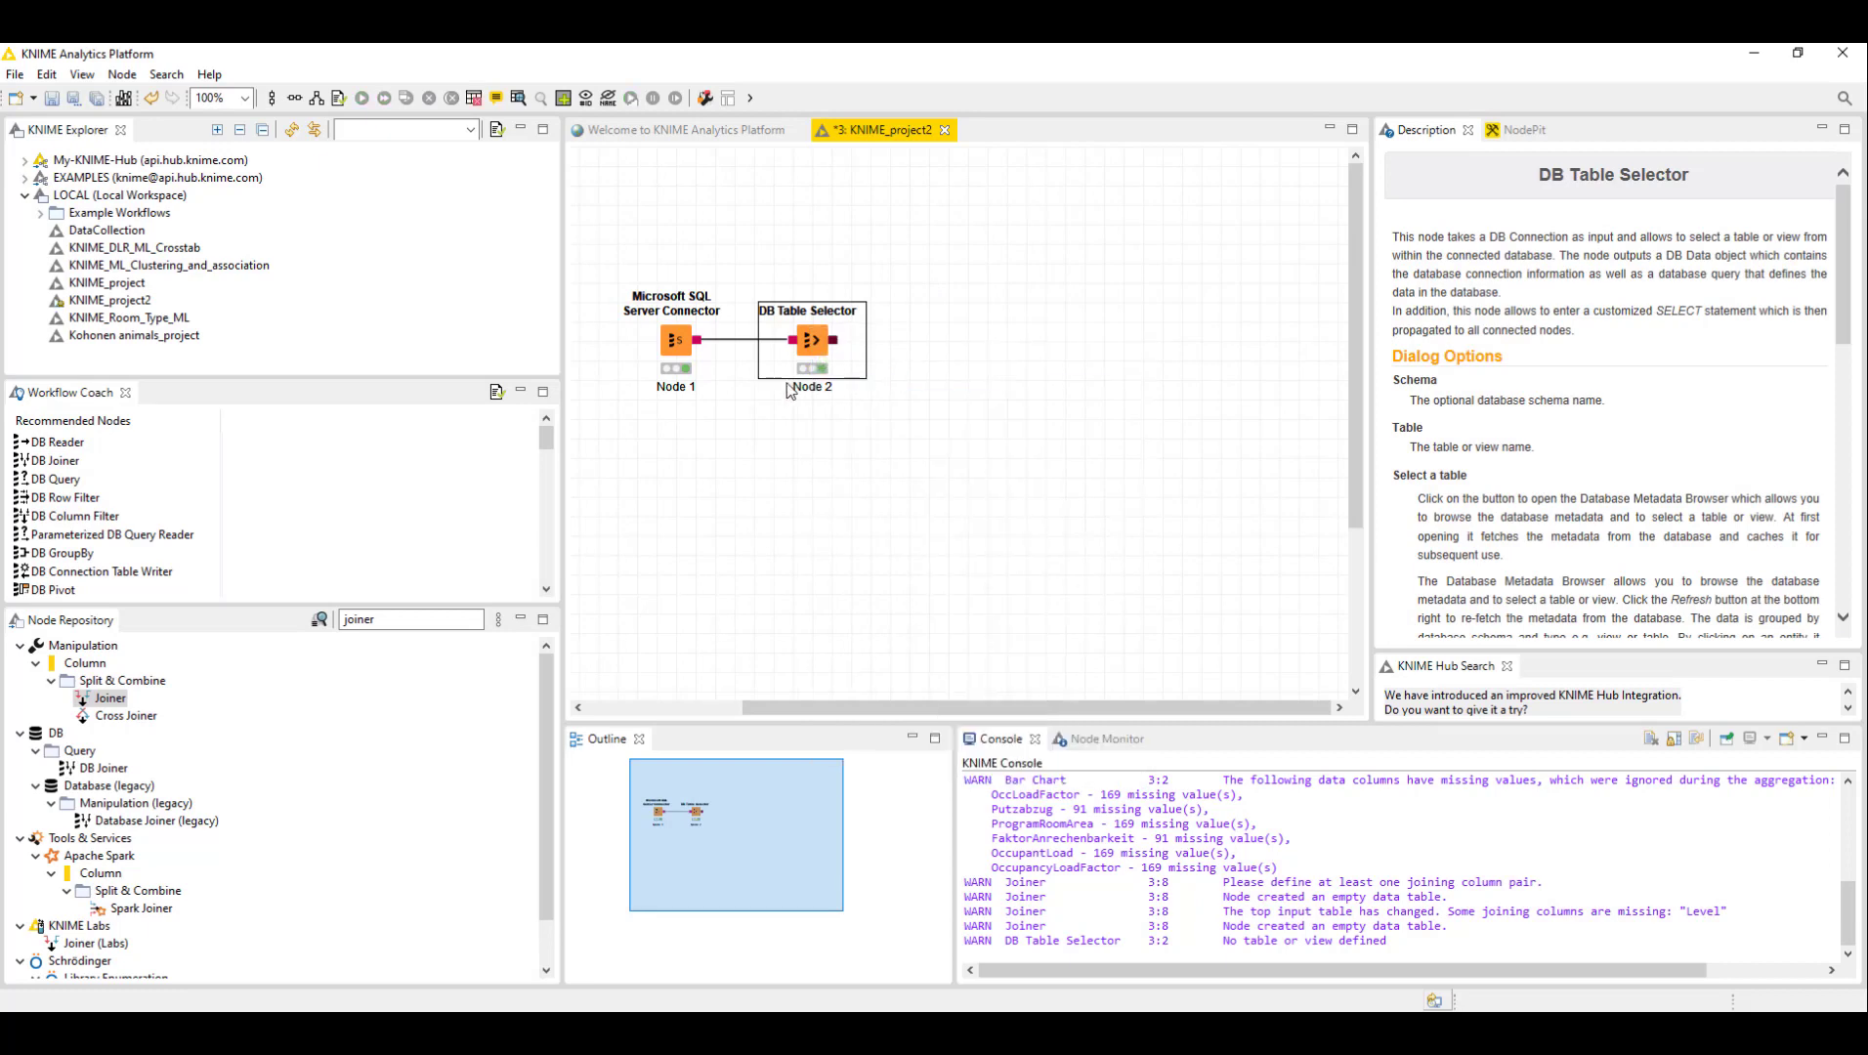
pyautogui.rightClick(813, 344)
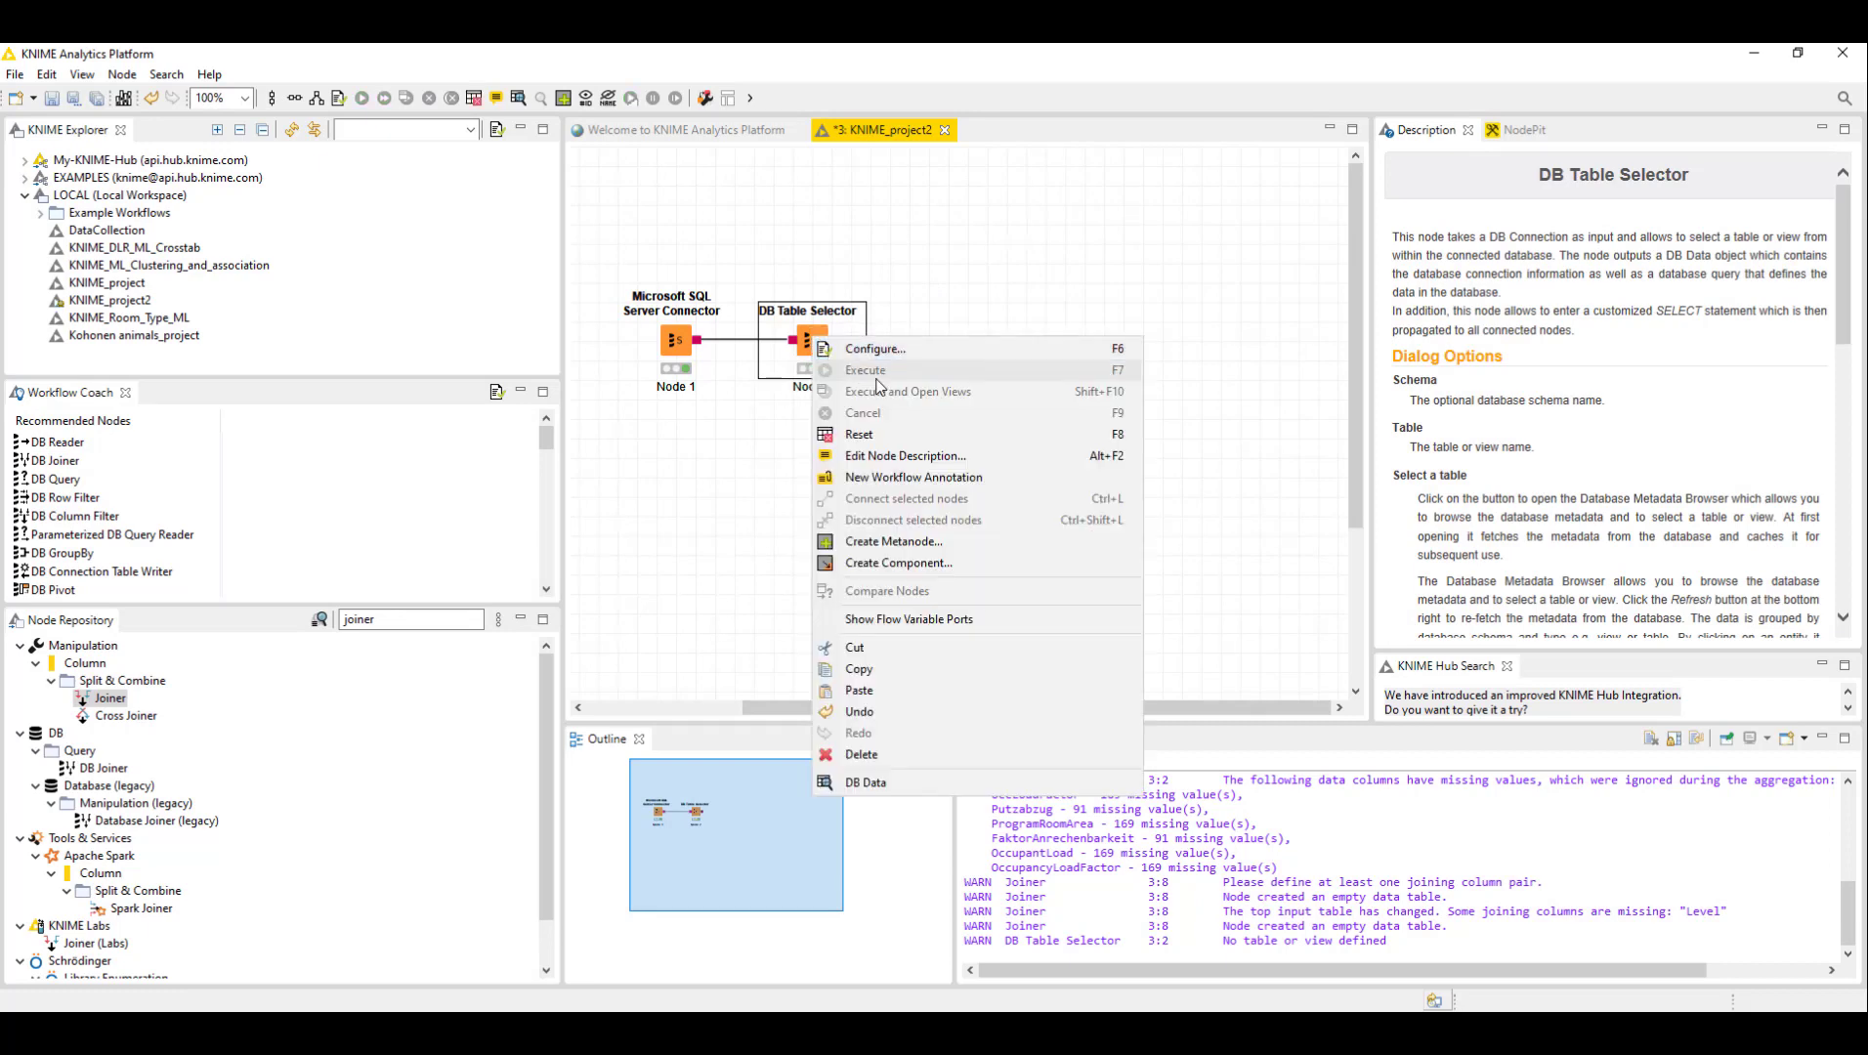
pyautogui.click(877, 384)
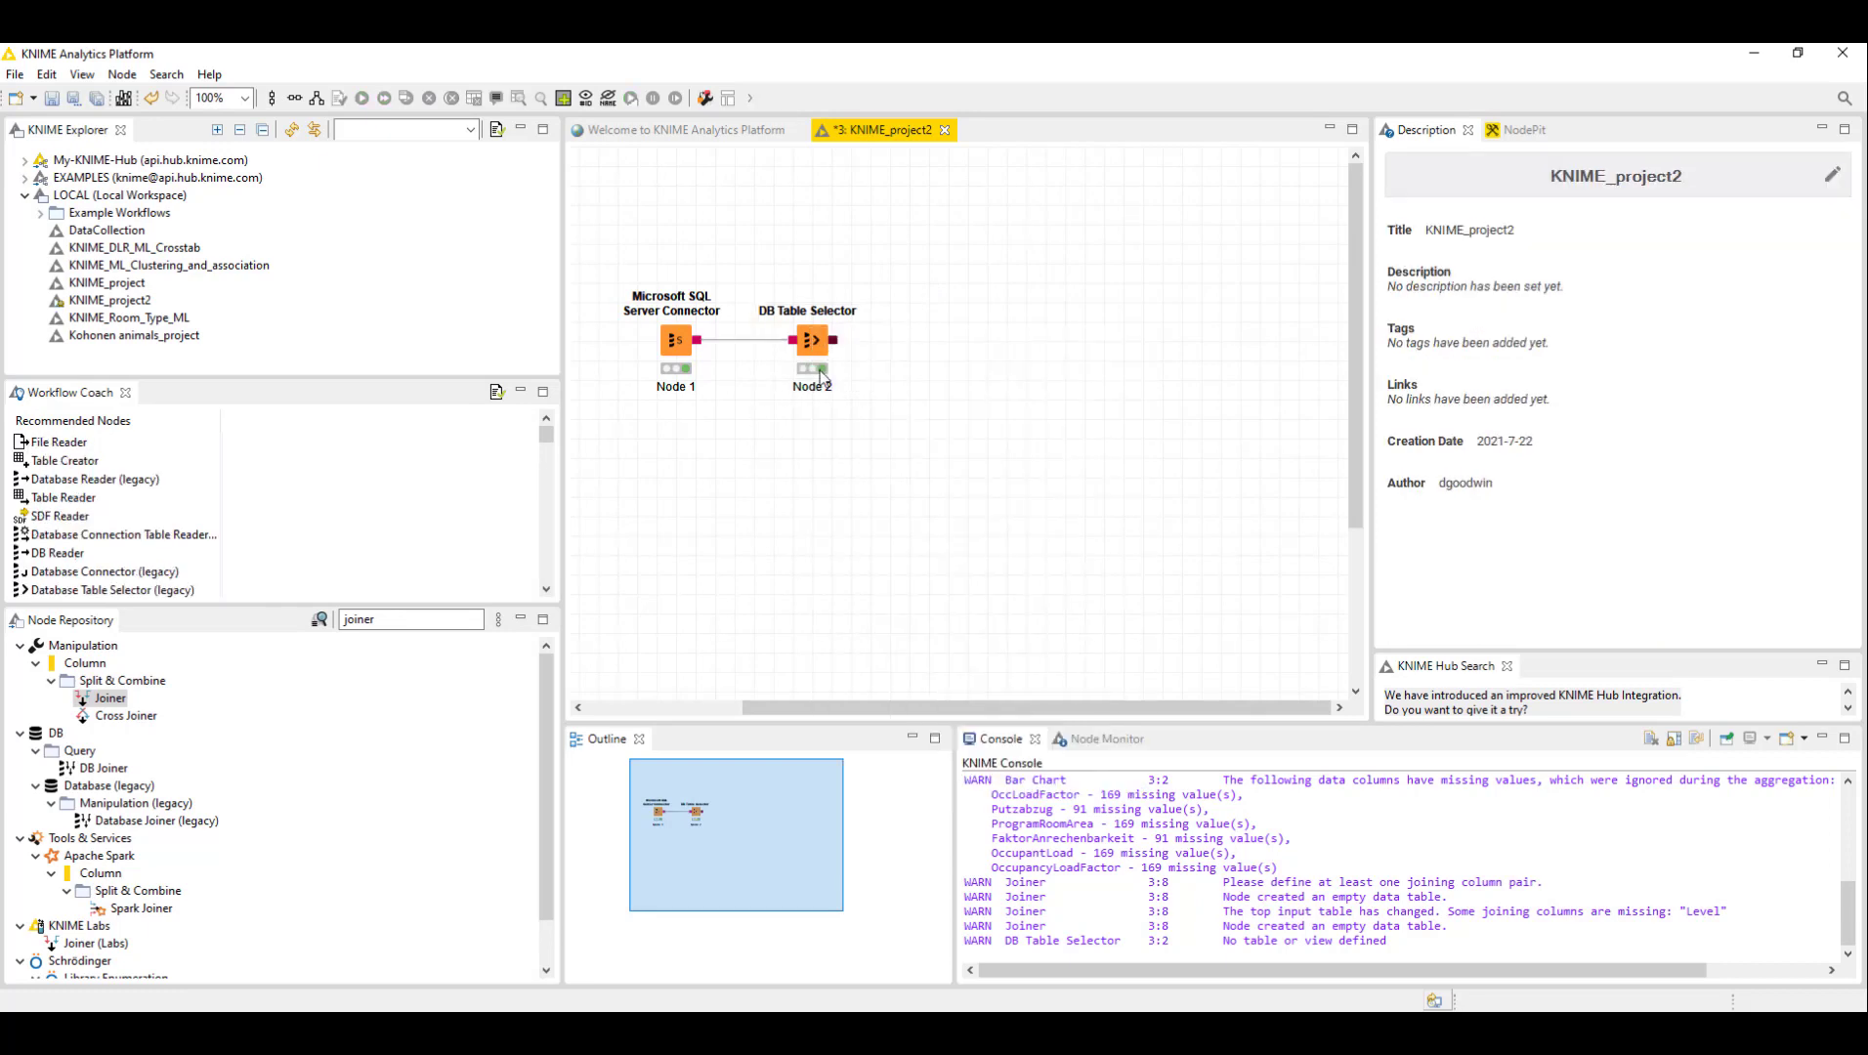
pyautogui.rightClick(828, 326)
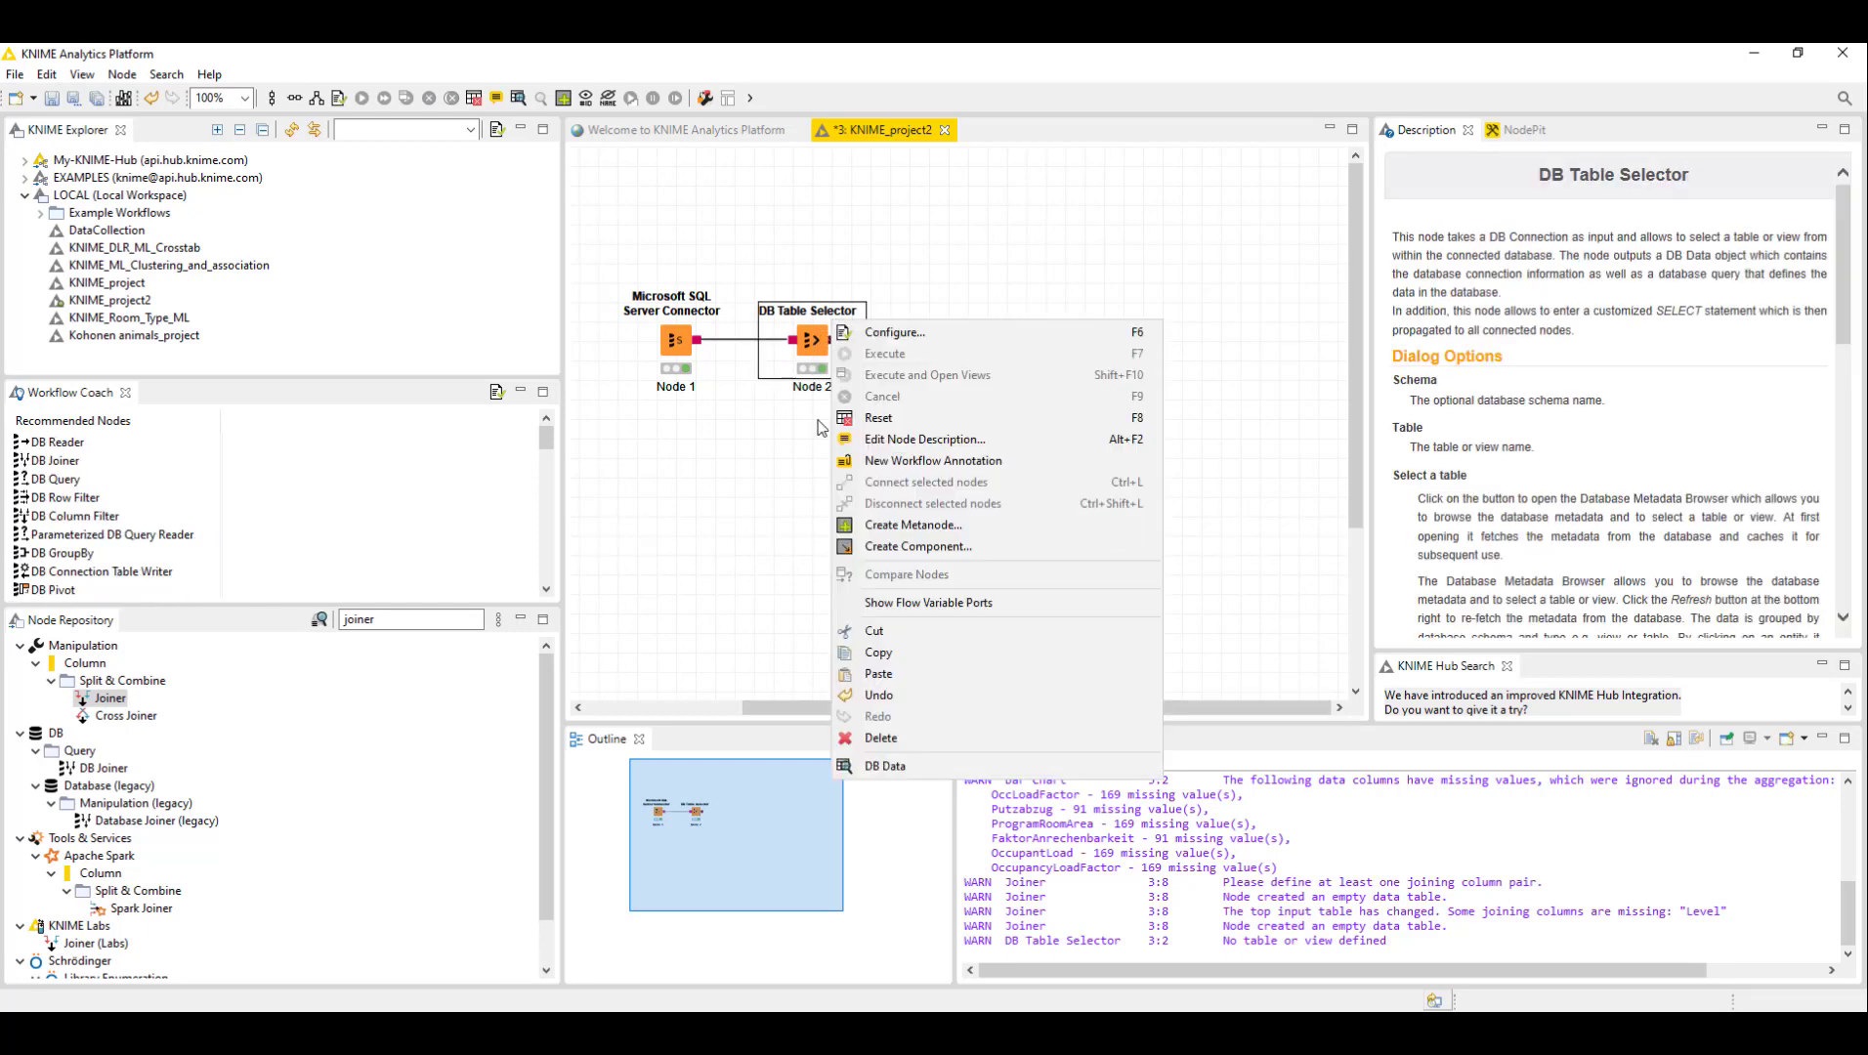
pyautogui.click(787, 227)
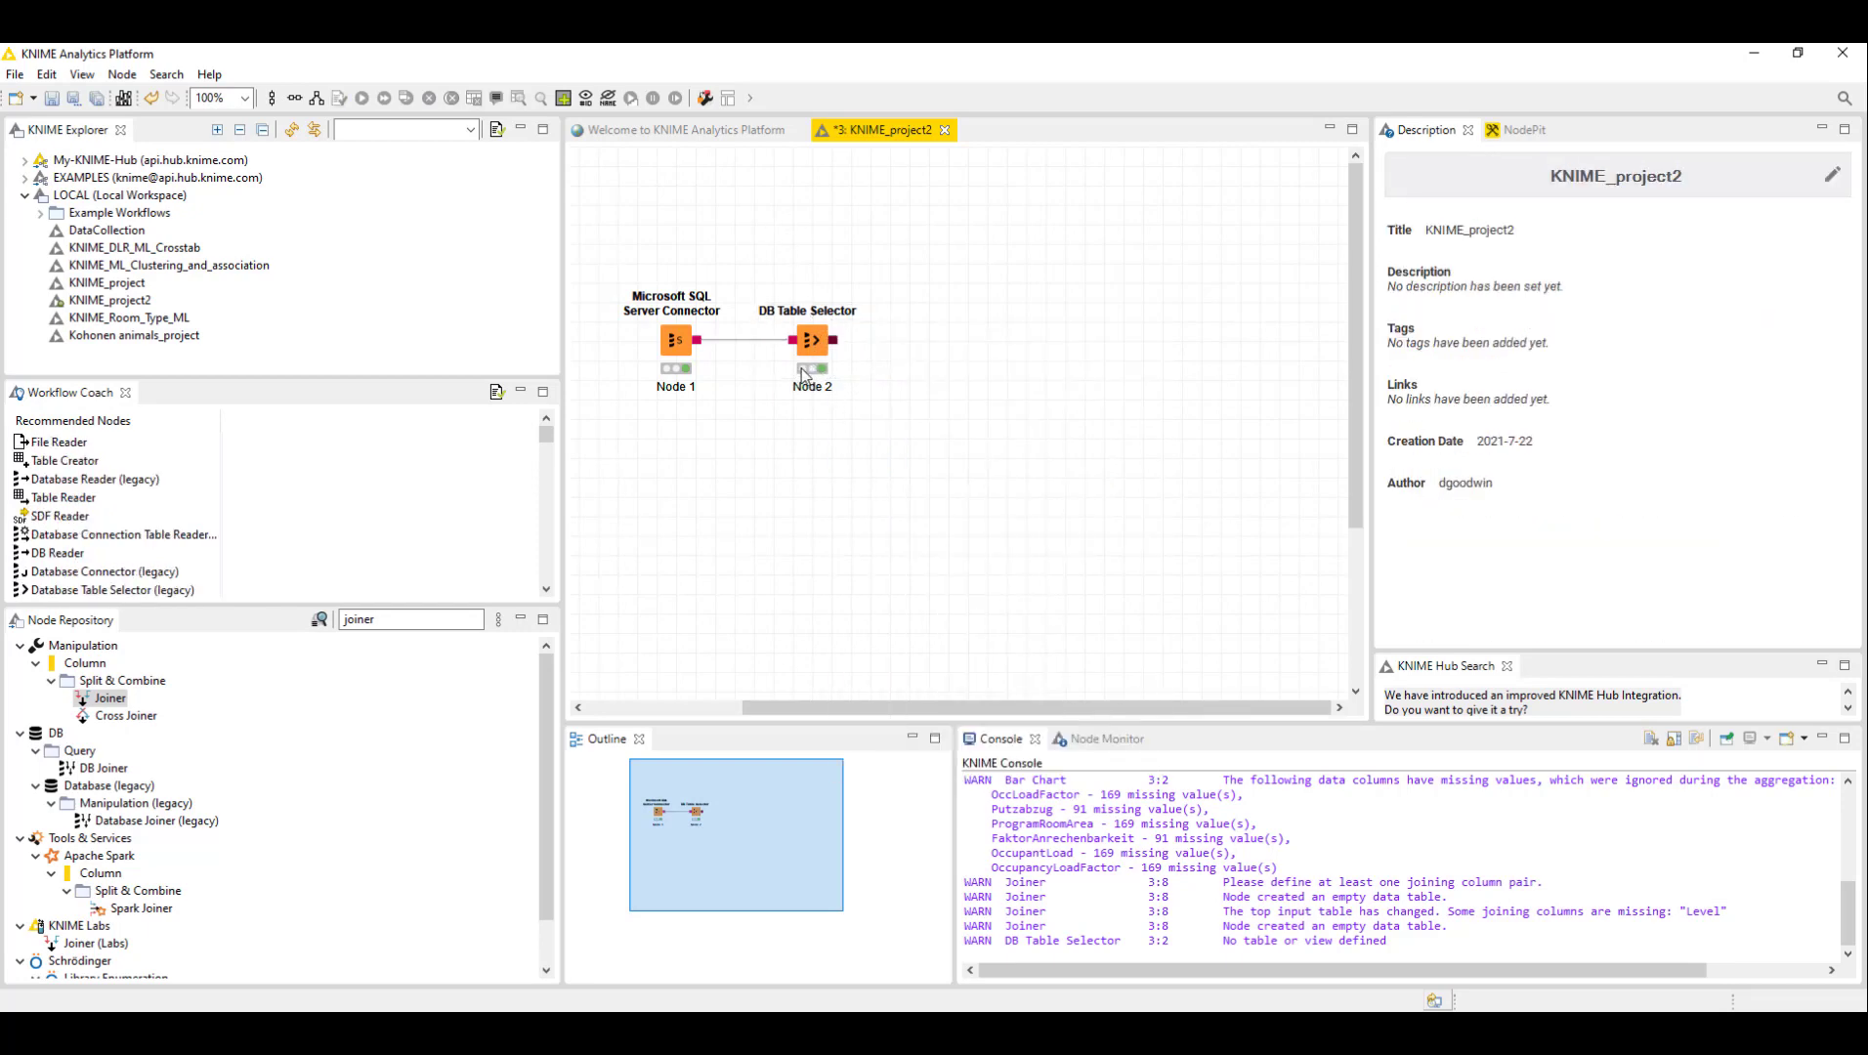
# - Open the DB Table Selector's DB Data output and load a preview of the table rows
pyautogui.rightClick(807, 344)
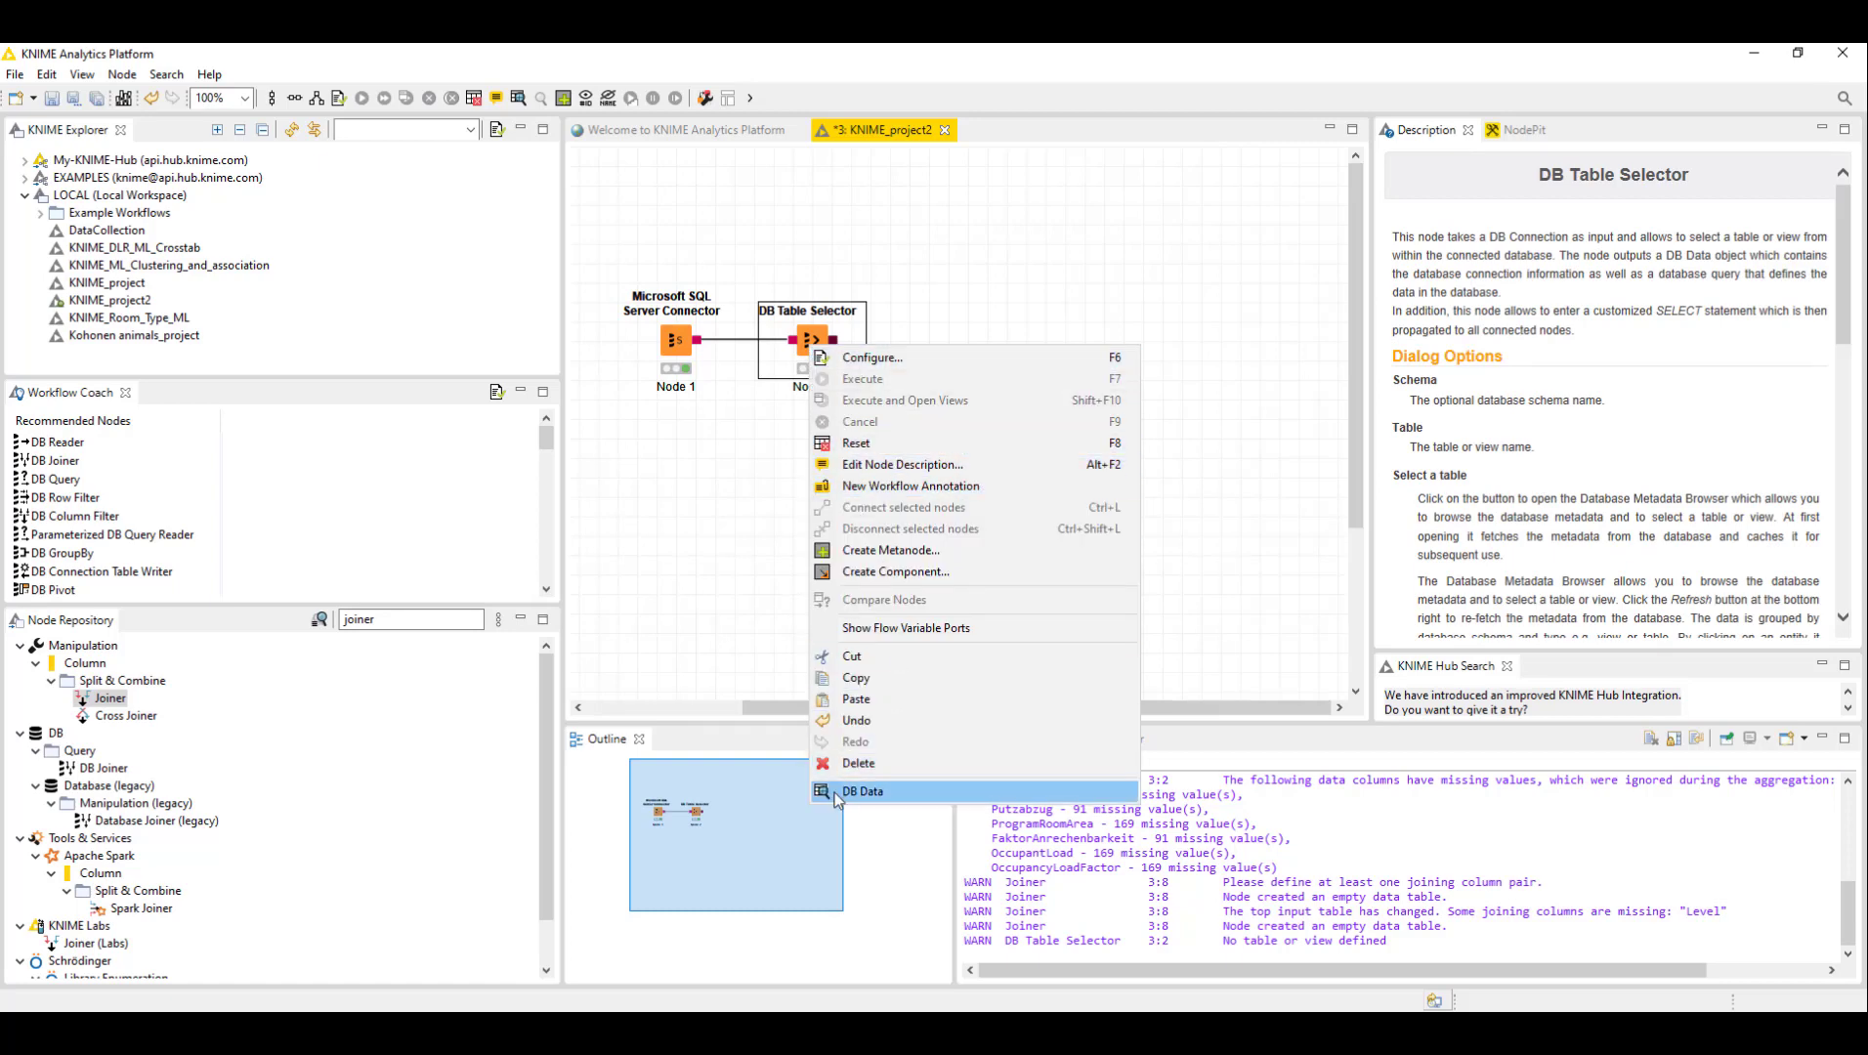
pyautogui.click(860, 792)
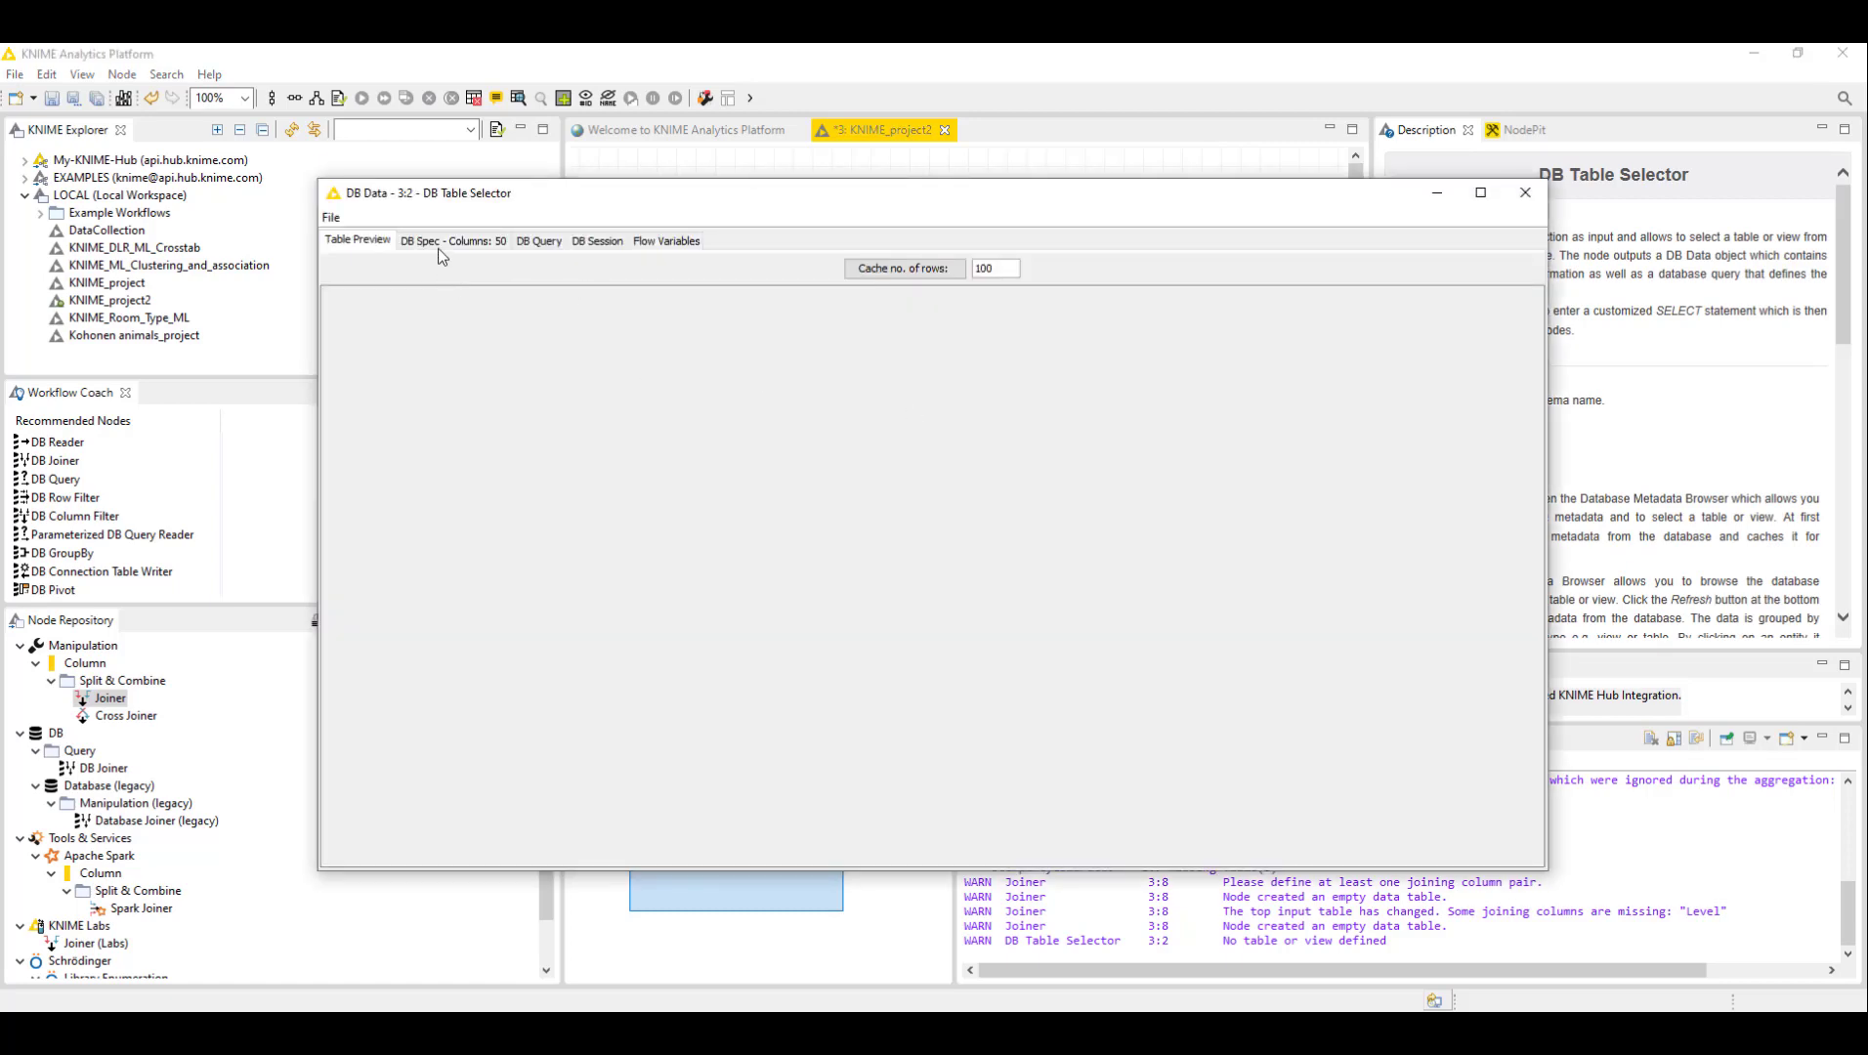
pyautogui.click(908, 270)
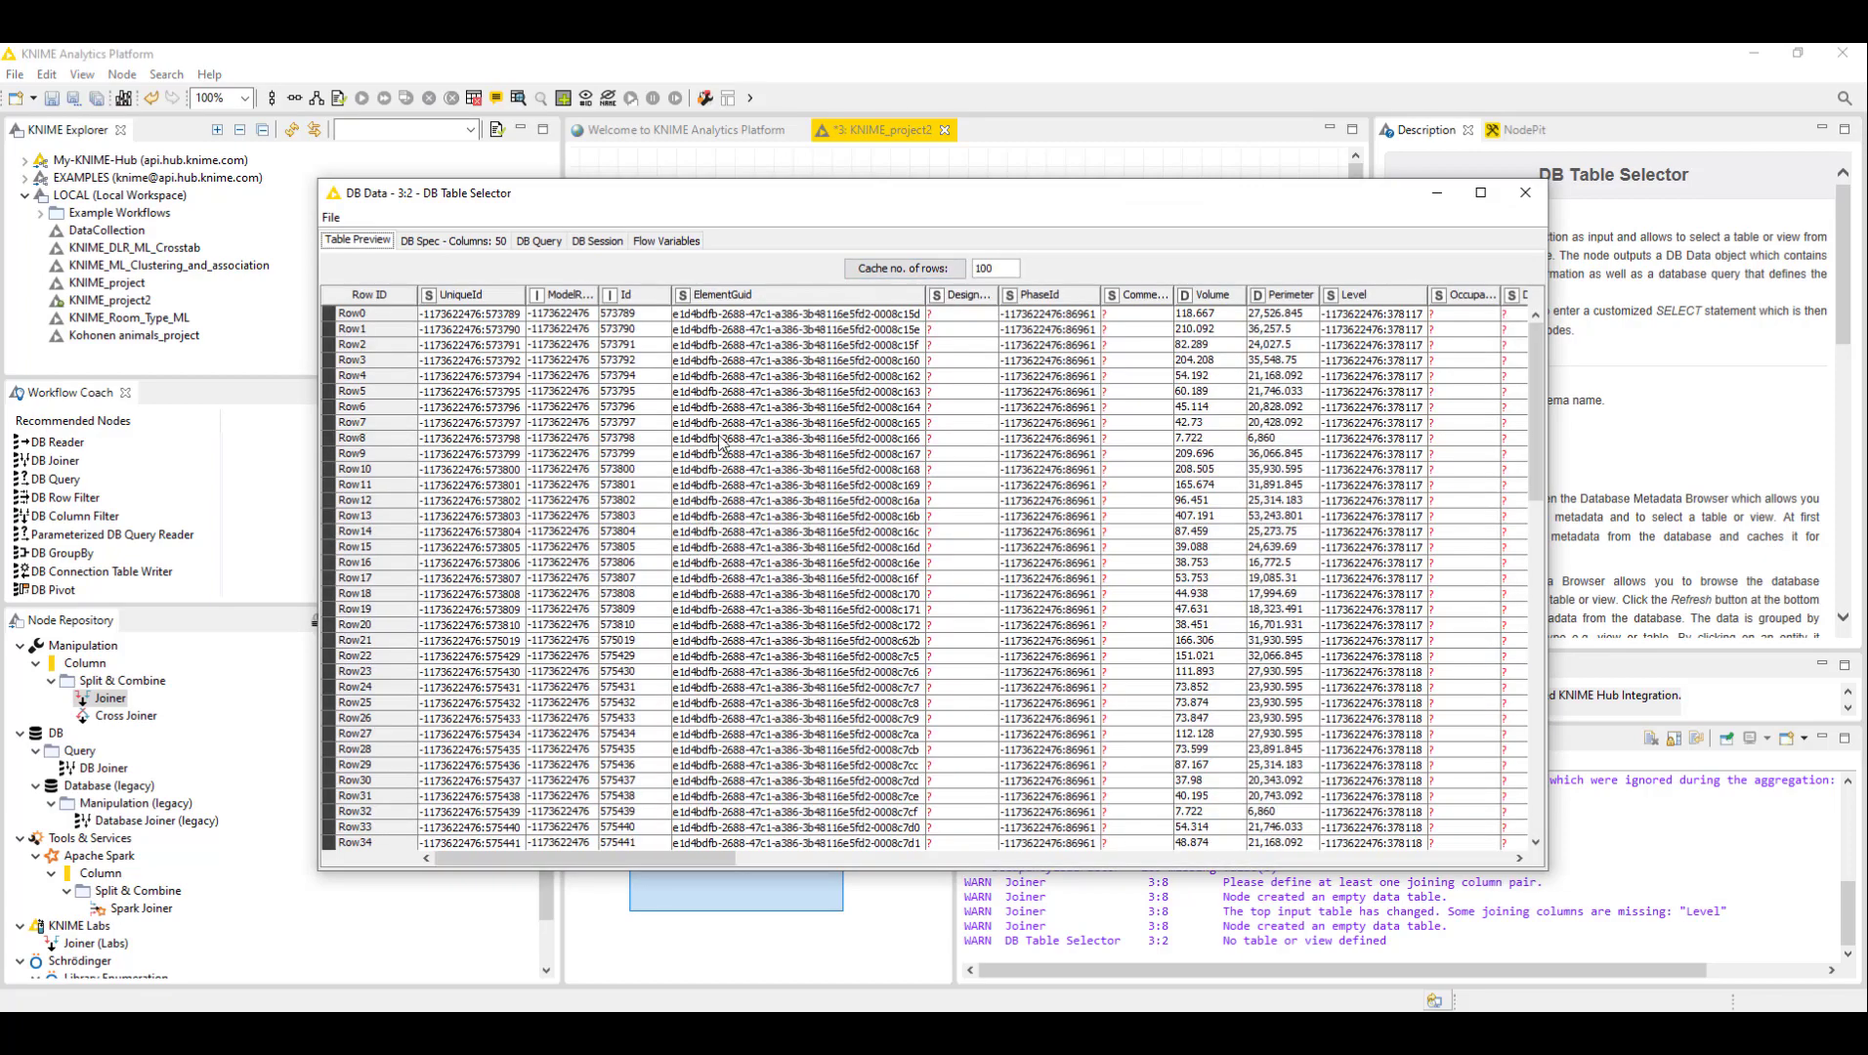
# - Scroll through the previewed Rooms table to examine its columns
pyautogui.scroll(-20, 654, 479)
pyautogui.scroll(20, 668, 473)
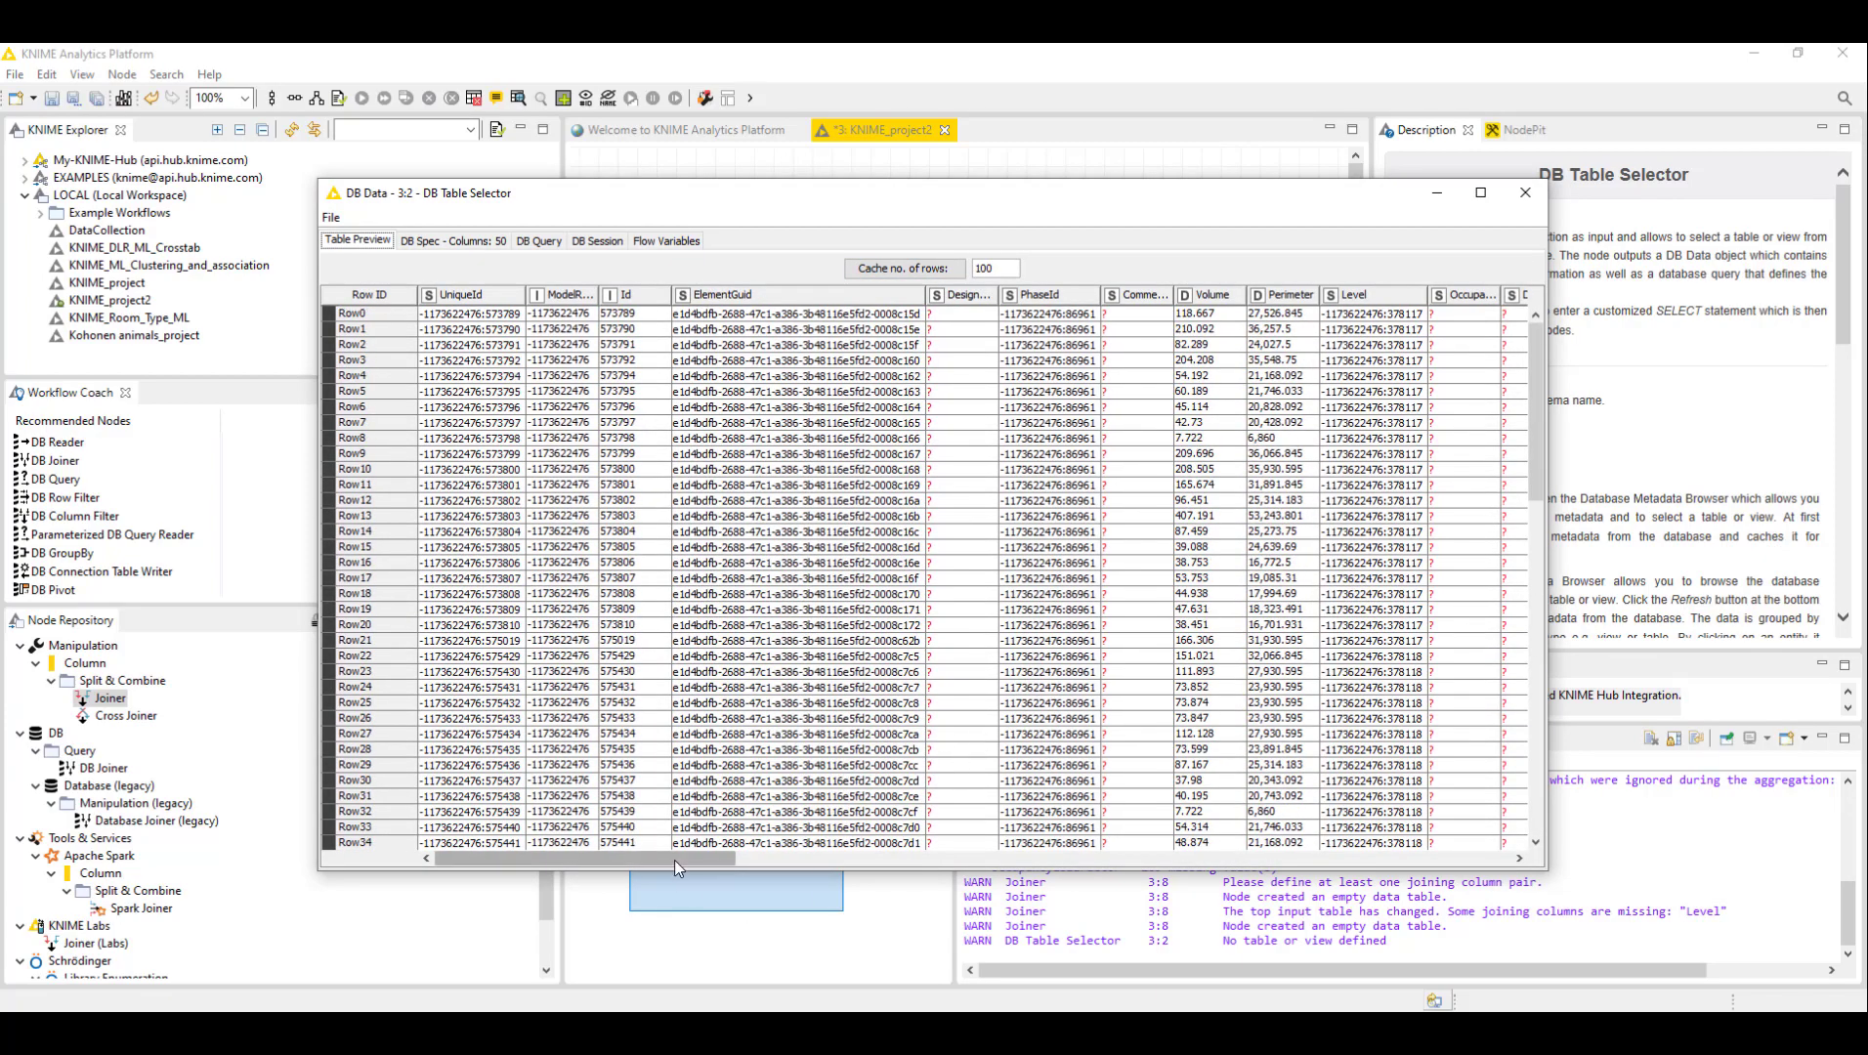
pyautogui.moveTo(674, 860); pyautogui.dragTo(1074, 850)
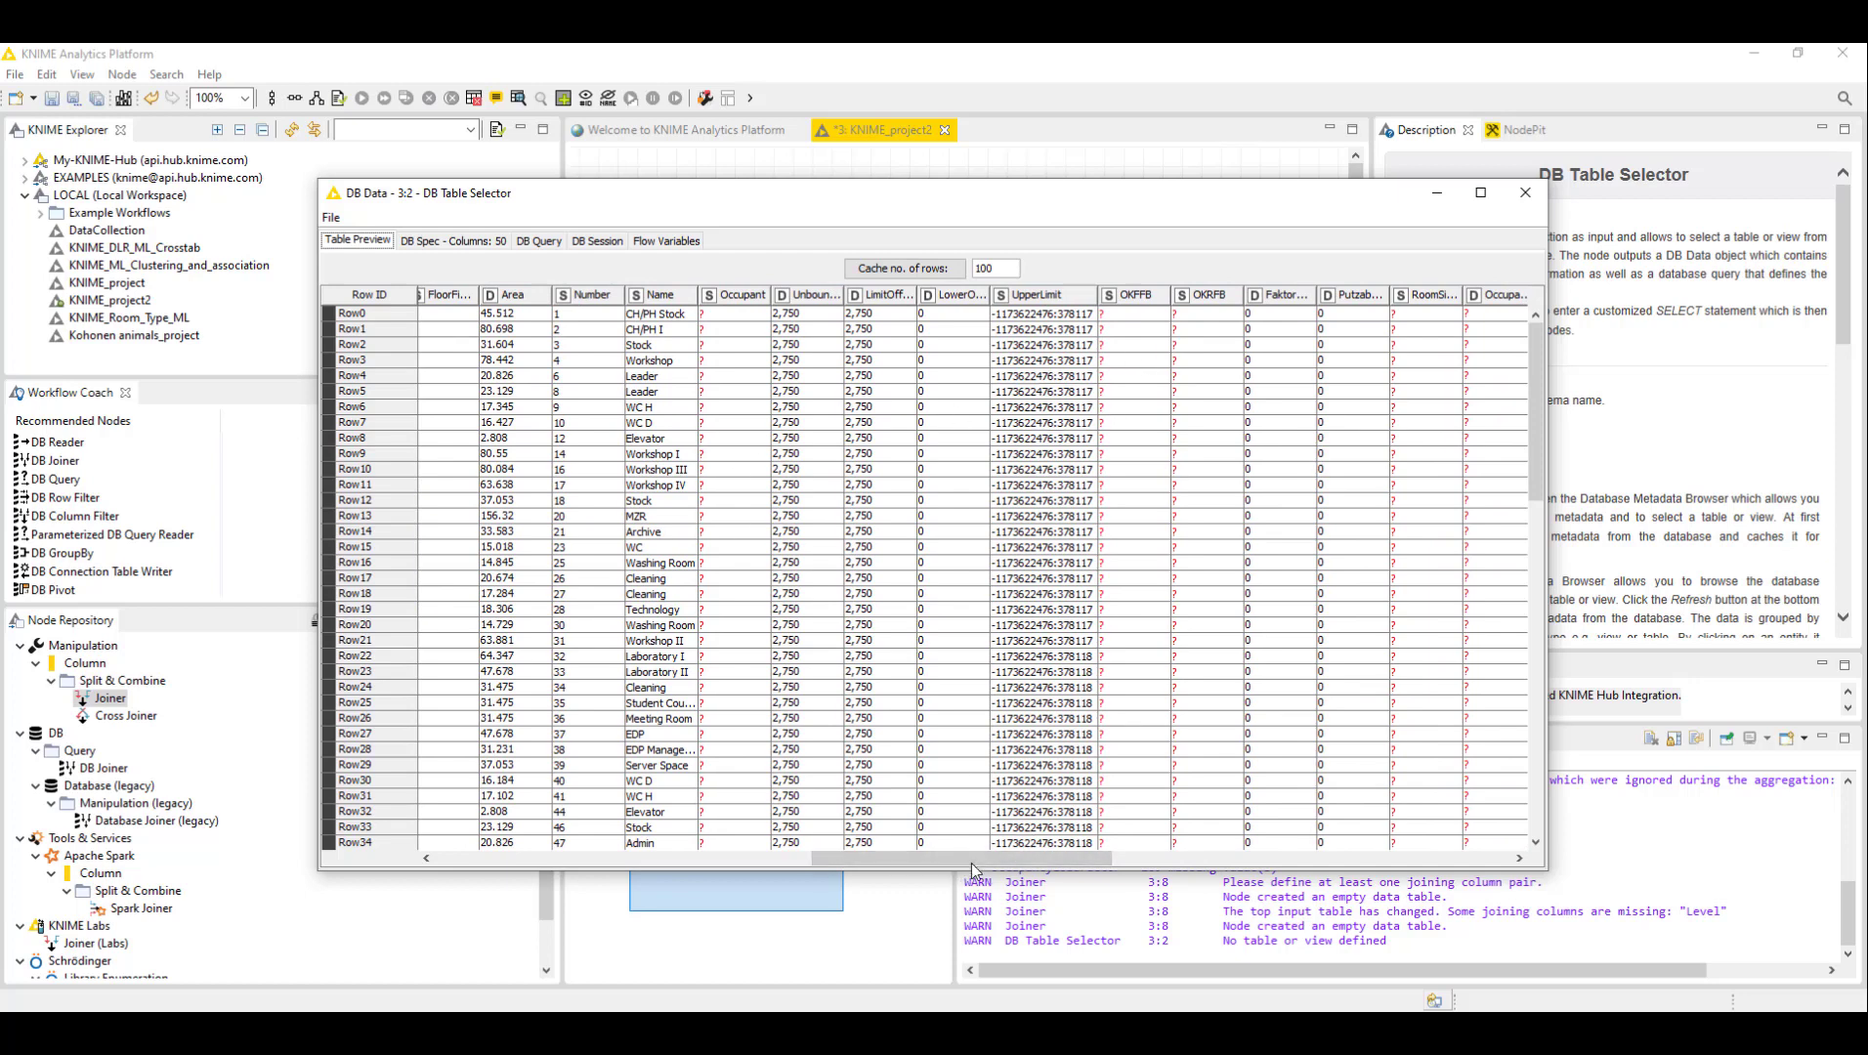
pyautogui.moveTo(967, 859); pyautogui.dragTo(713, 850)
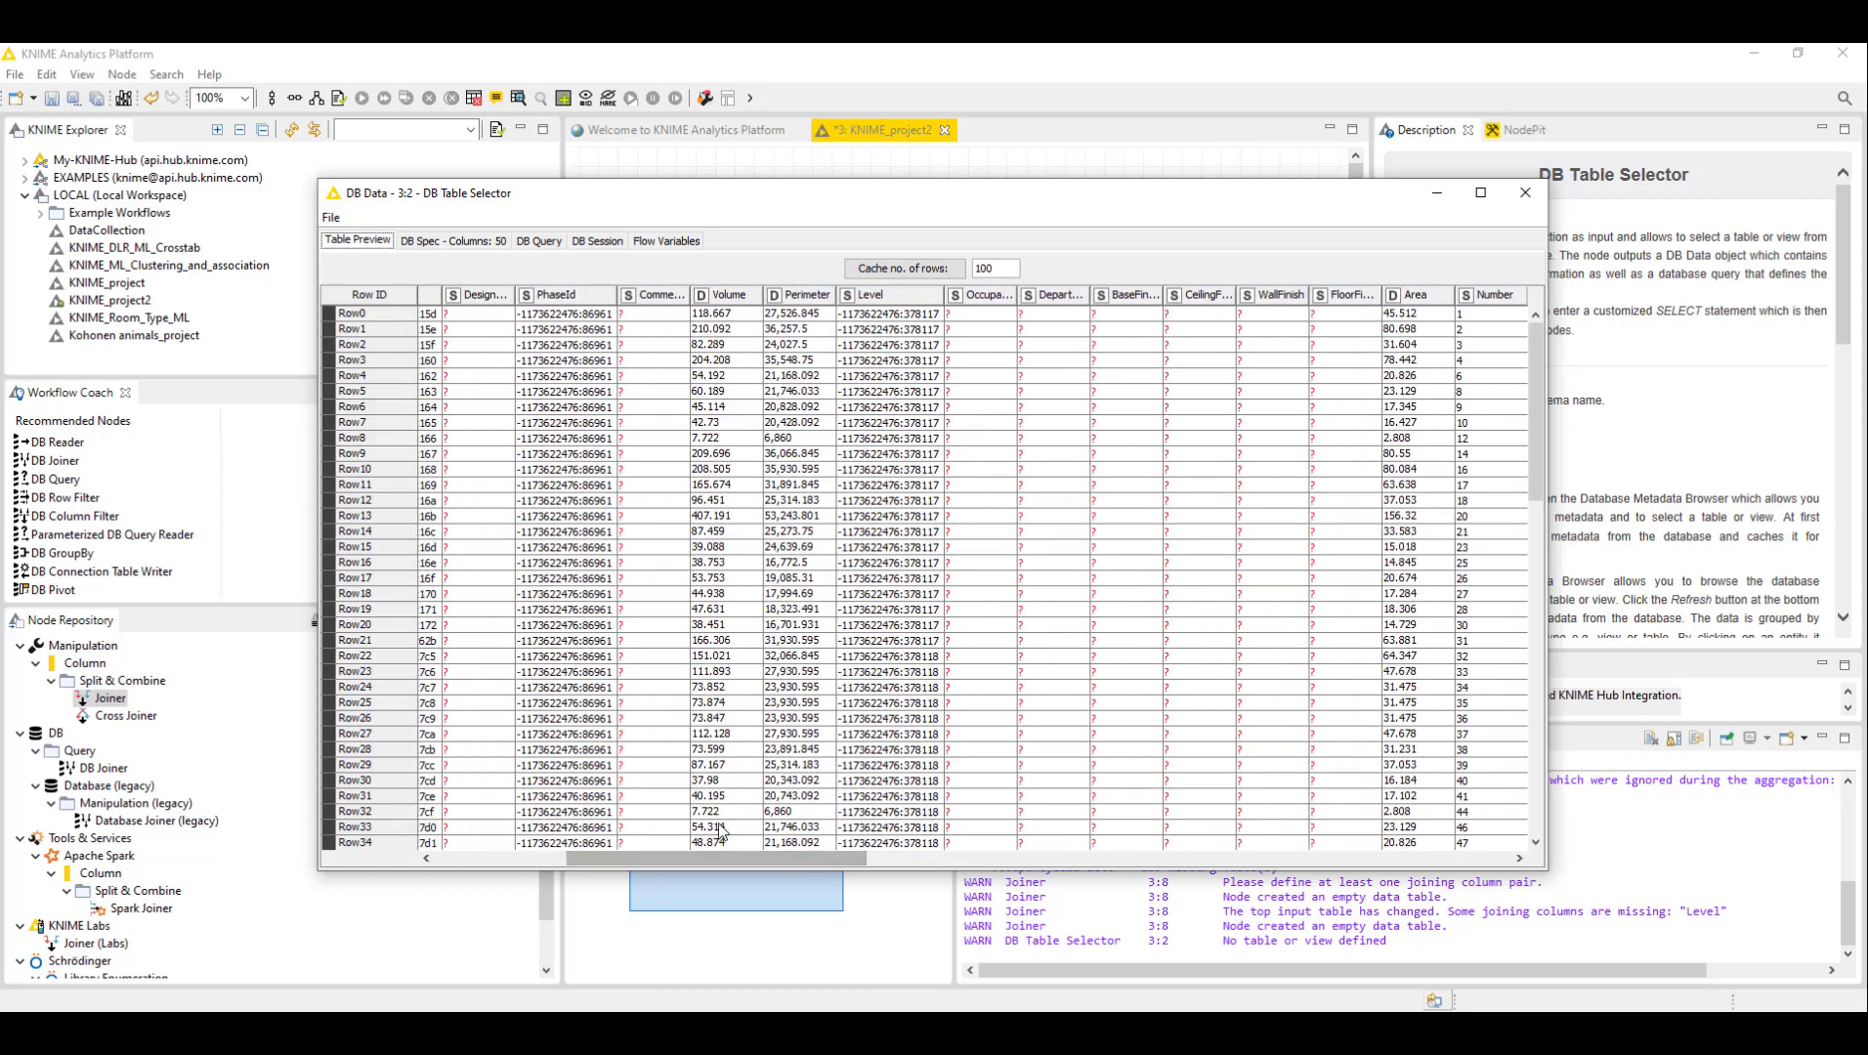
# - Inspect the Level column values across the preview rows and close the data view
pyautogui.click(880, 300)
pyautogui.click(891, 518)
pyautogui.click(892, 518)
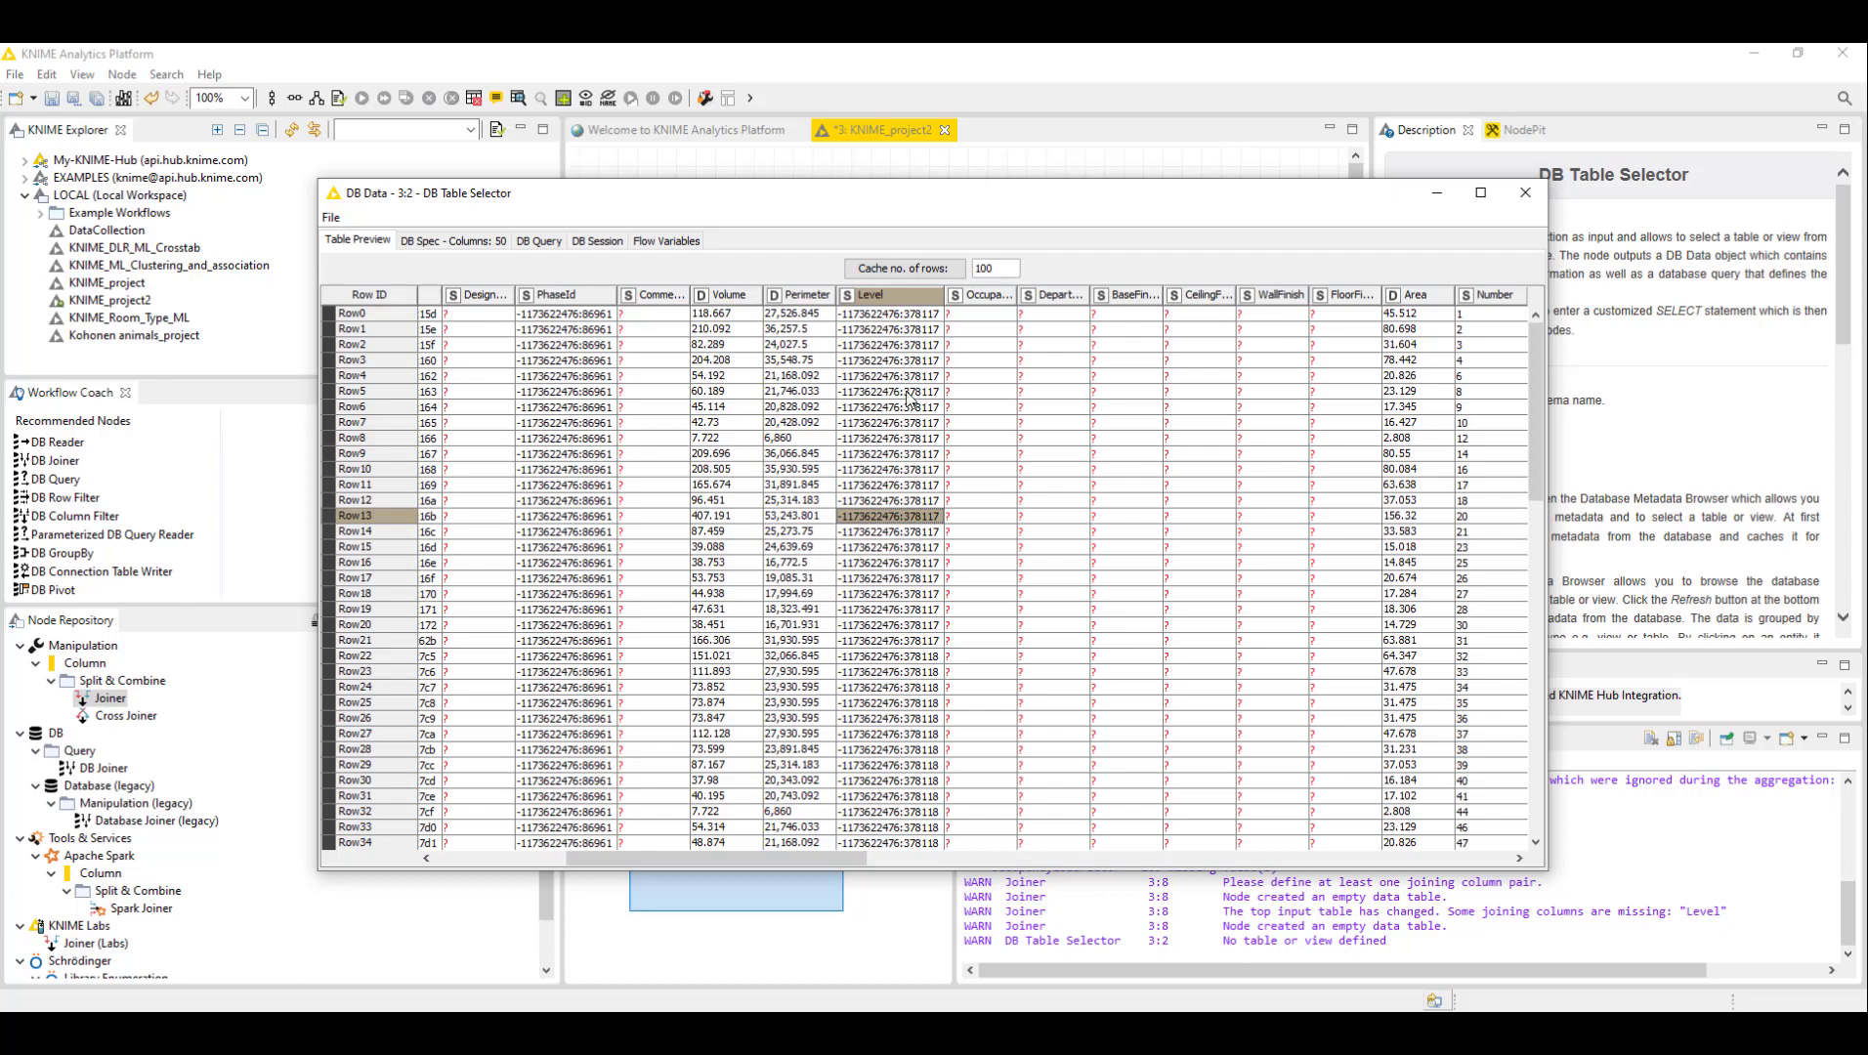
pyautogui.click(891, 331)
pyautogui.click(881, 316)
pyautogui.click(881, 326)
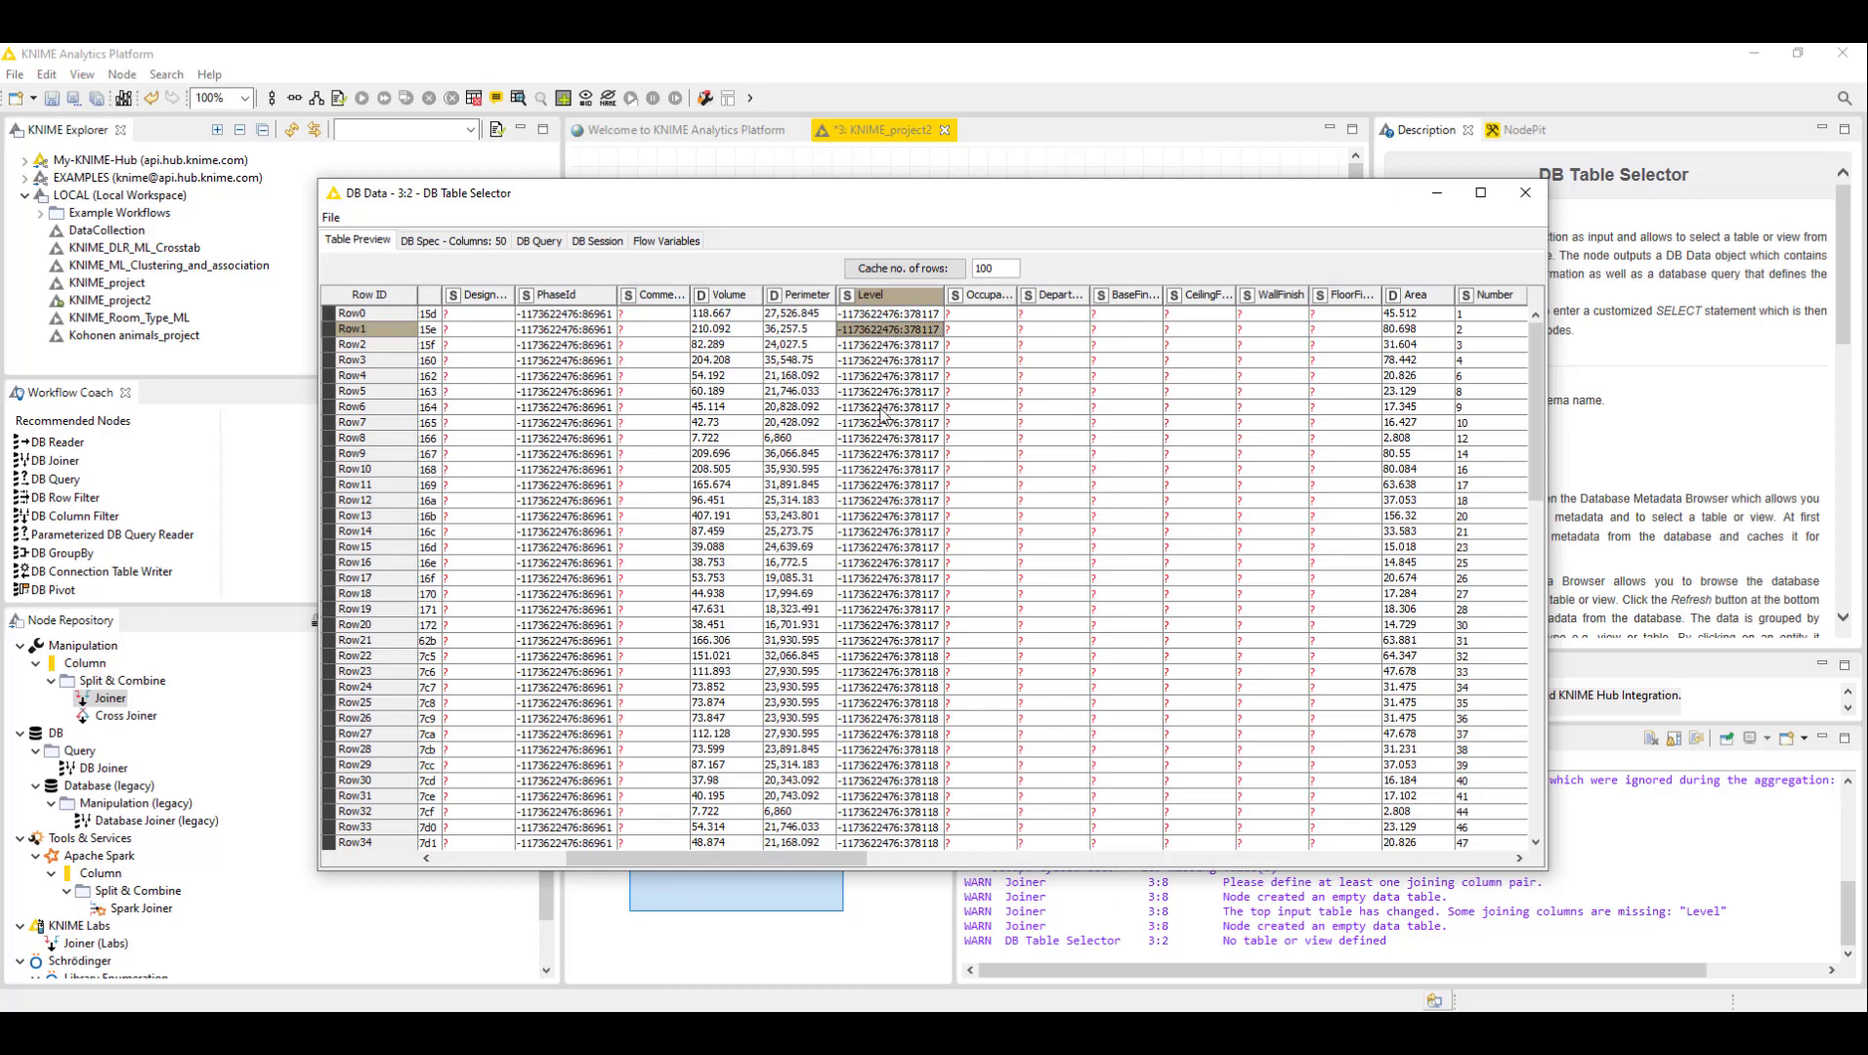
pyautogui.scroll(-20, 904, 508)
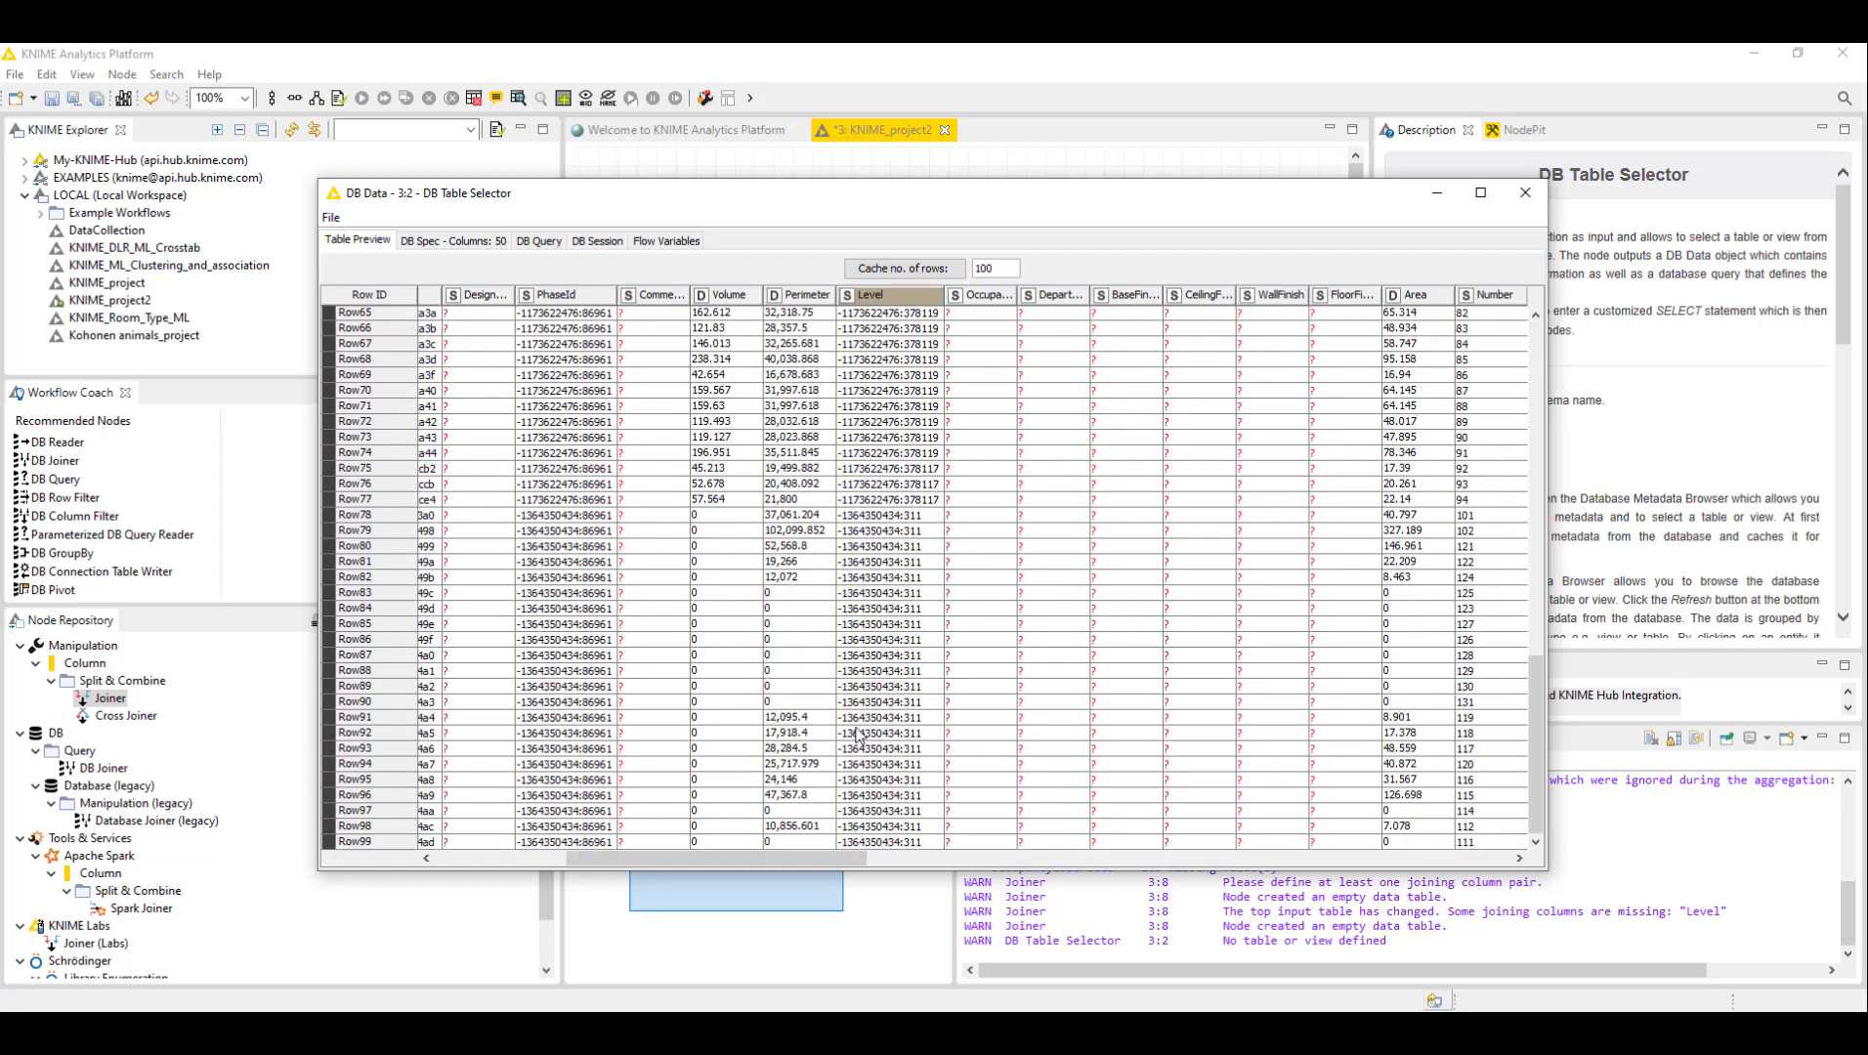
pyautogui.scroll(20, 861, 738)
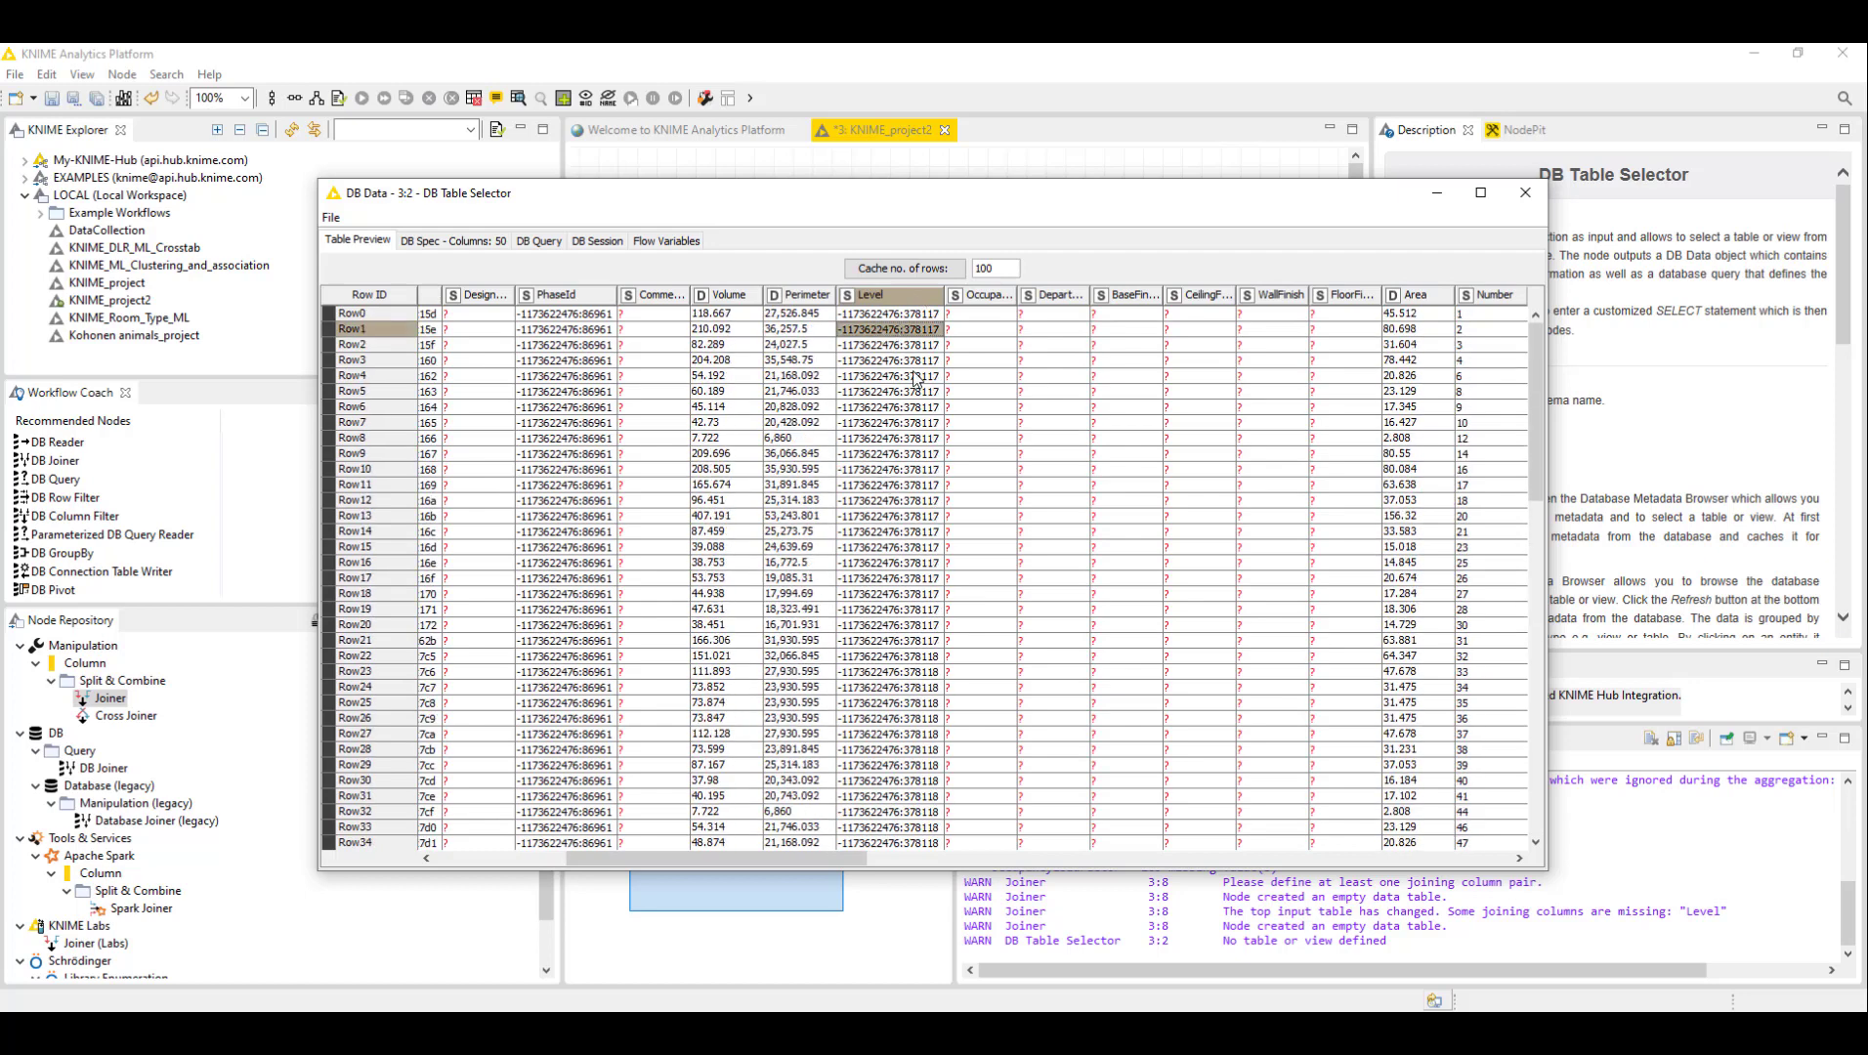
pyautogui.click(894, 471)
pyautogui.click(872, 438)
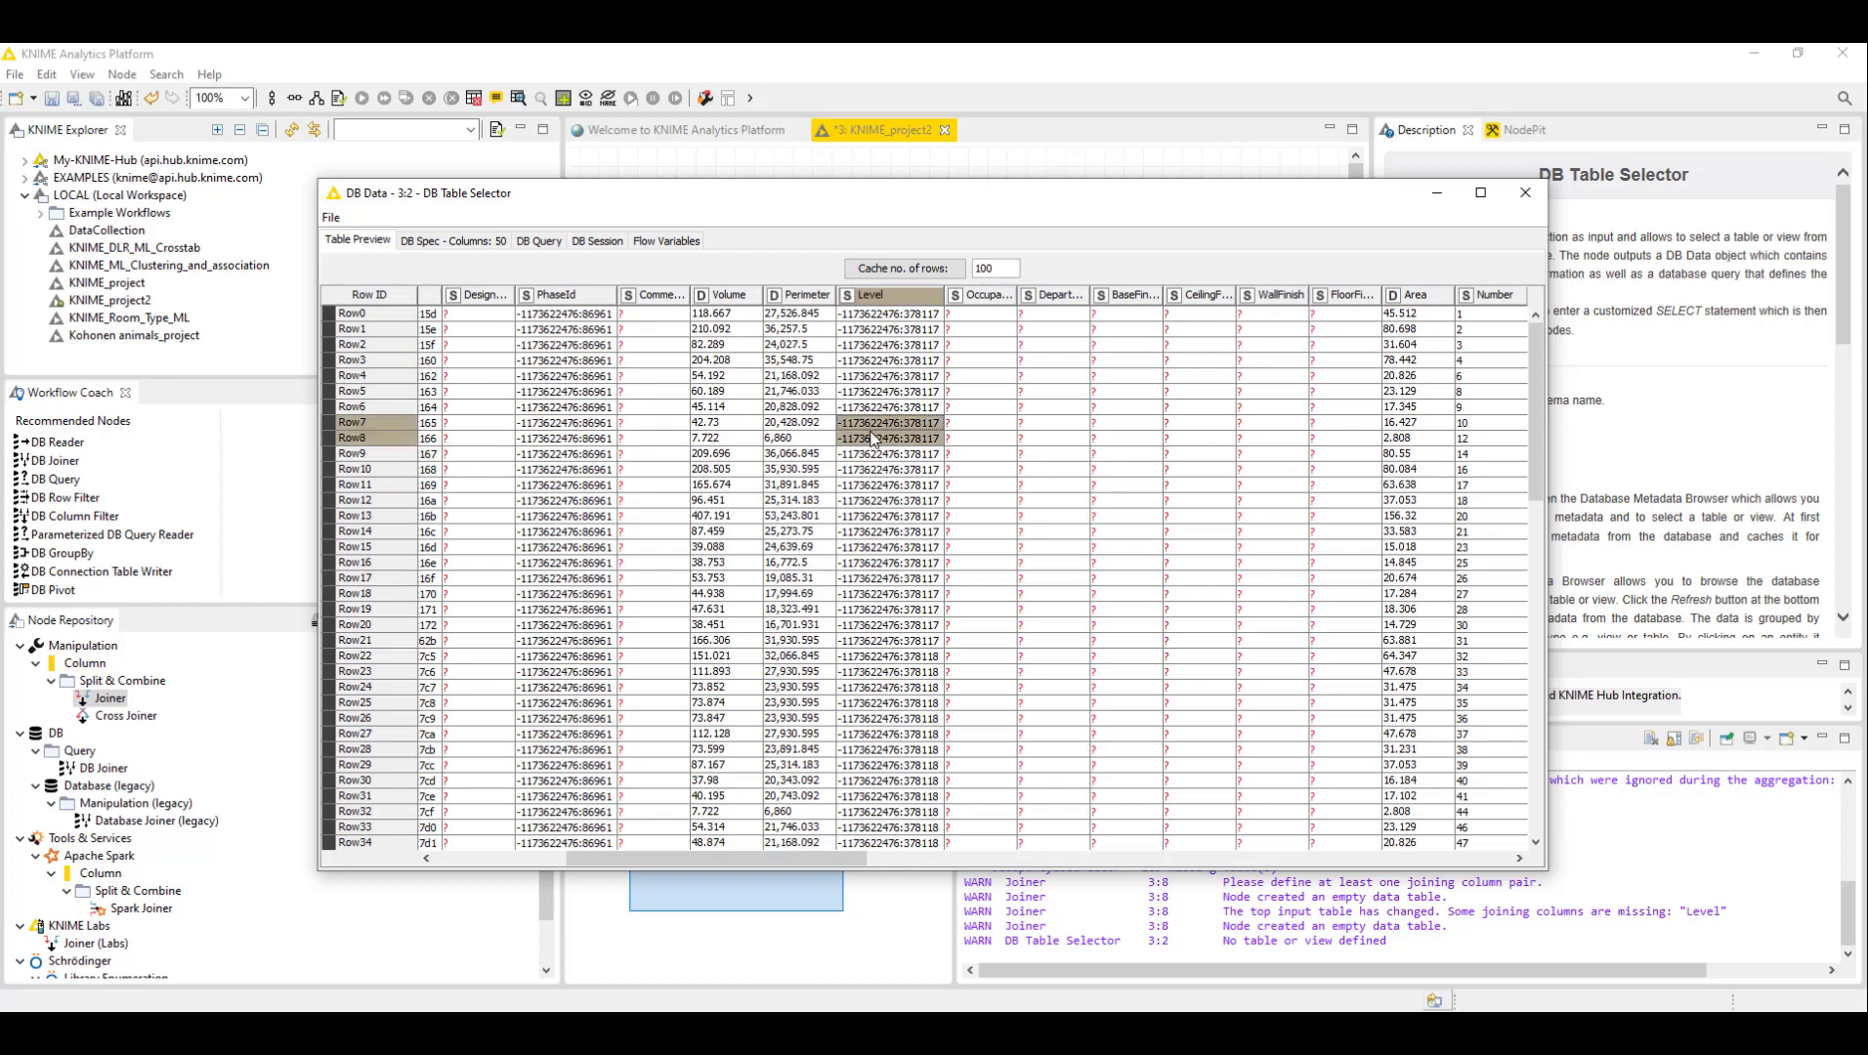
pyautogui.click(879, 485)
pyautogui.click(880, 426)
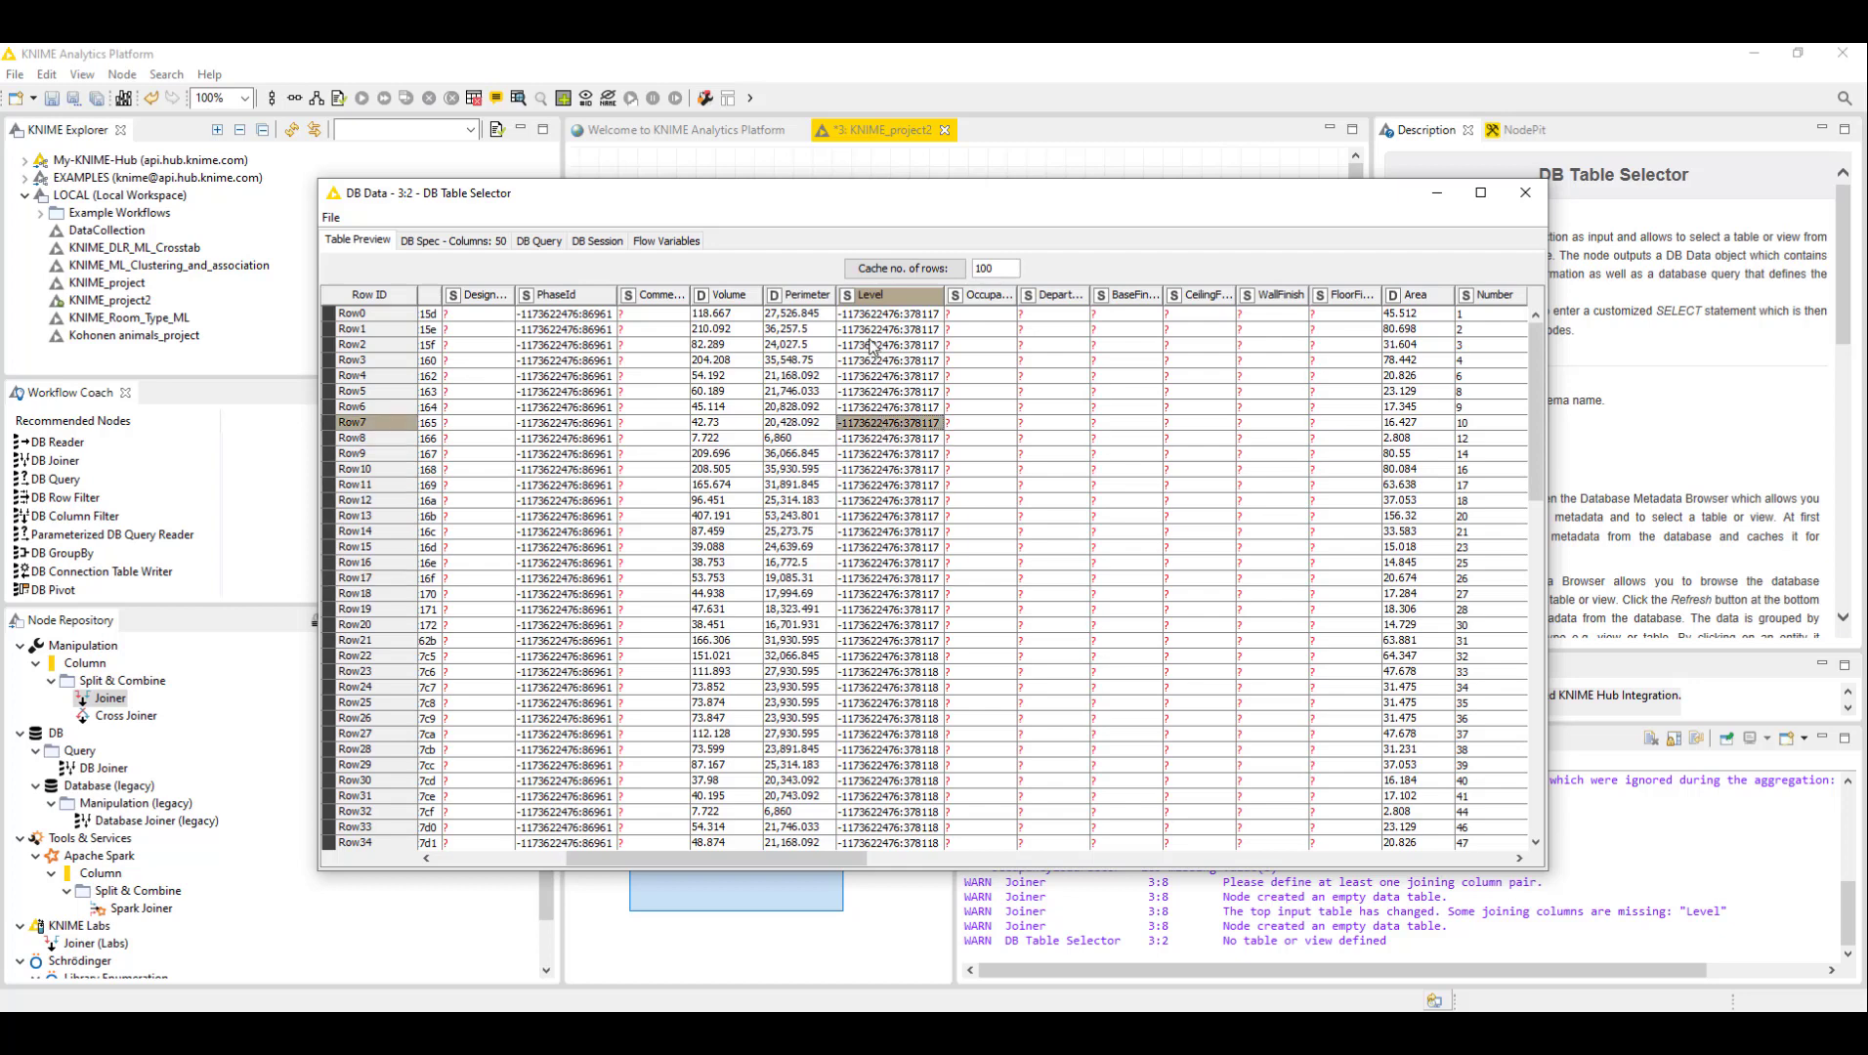
pyautogui.click(874, 332)
pyautogui.click(912, 347)
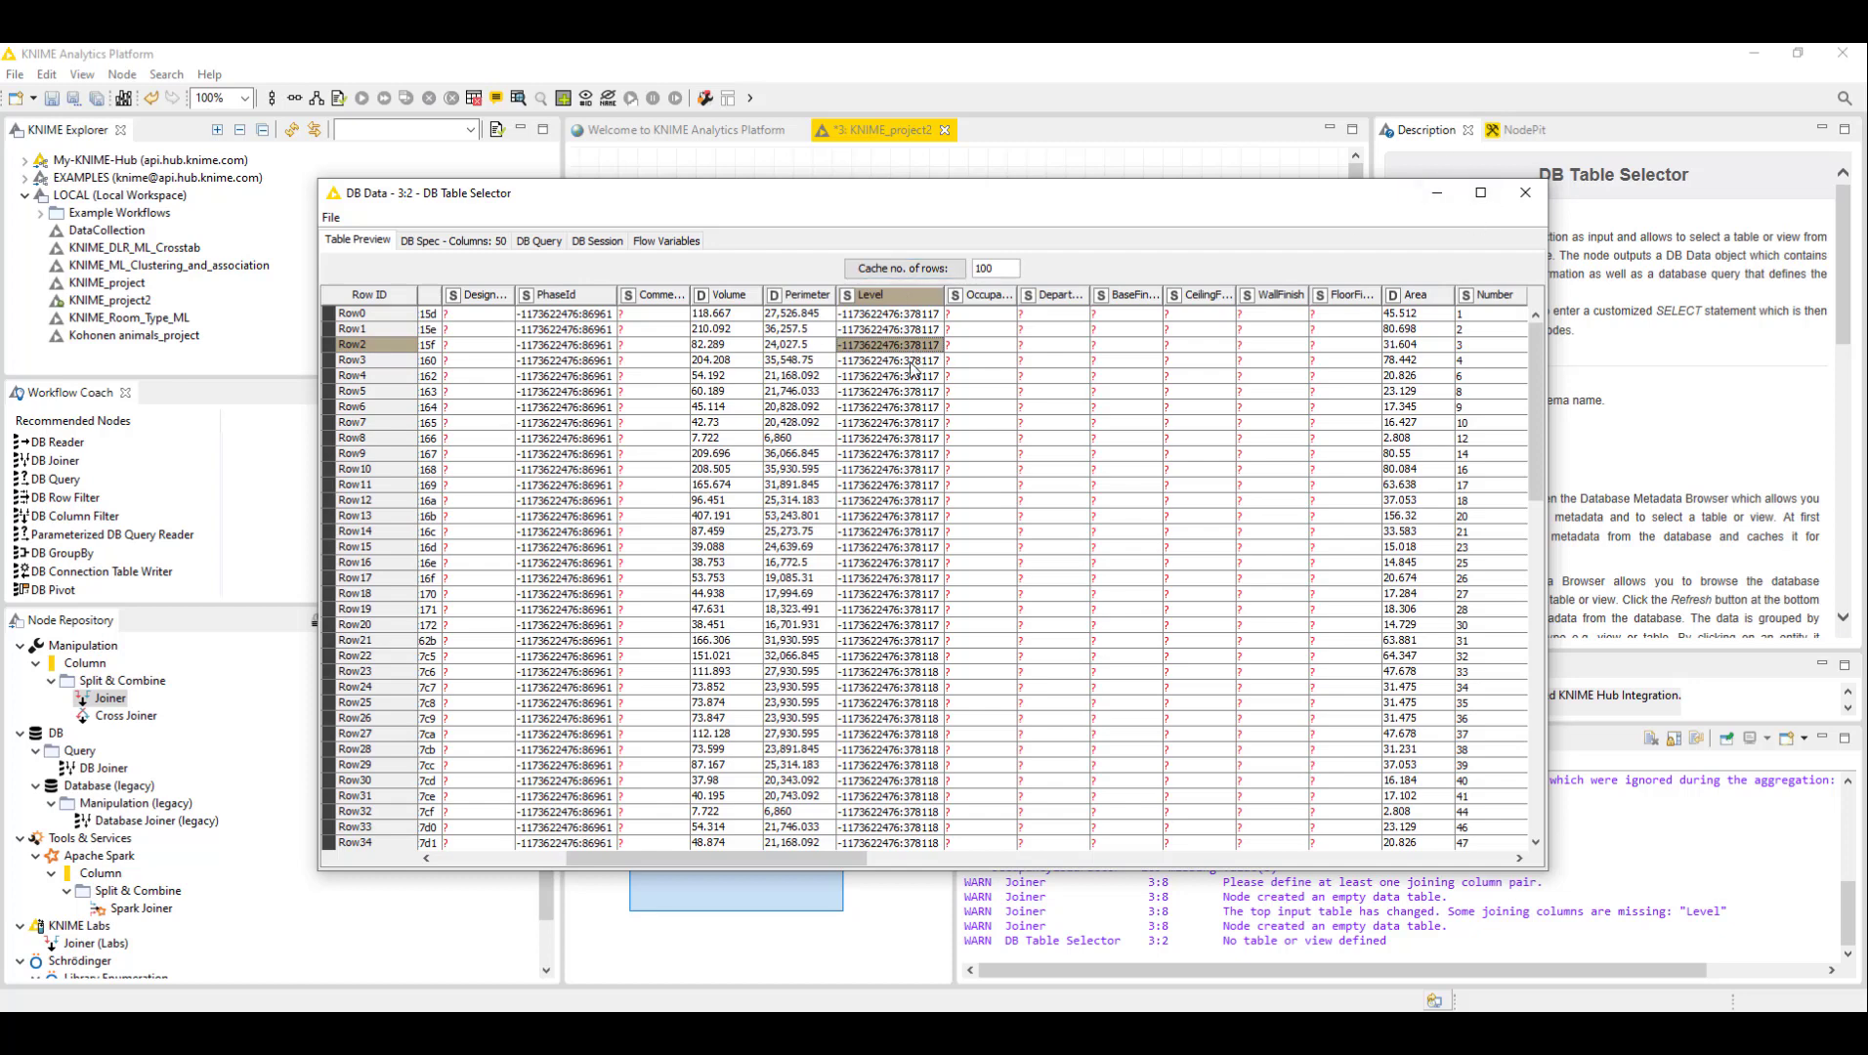
pyautogui.click(891, 423)
pyautogui.click(891, 329)
pyautogui.click(1525, 192)
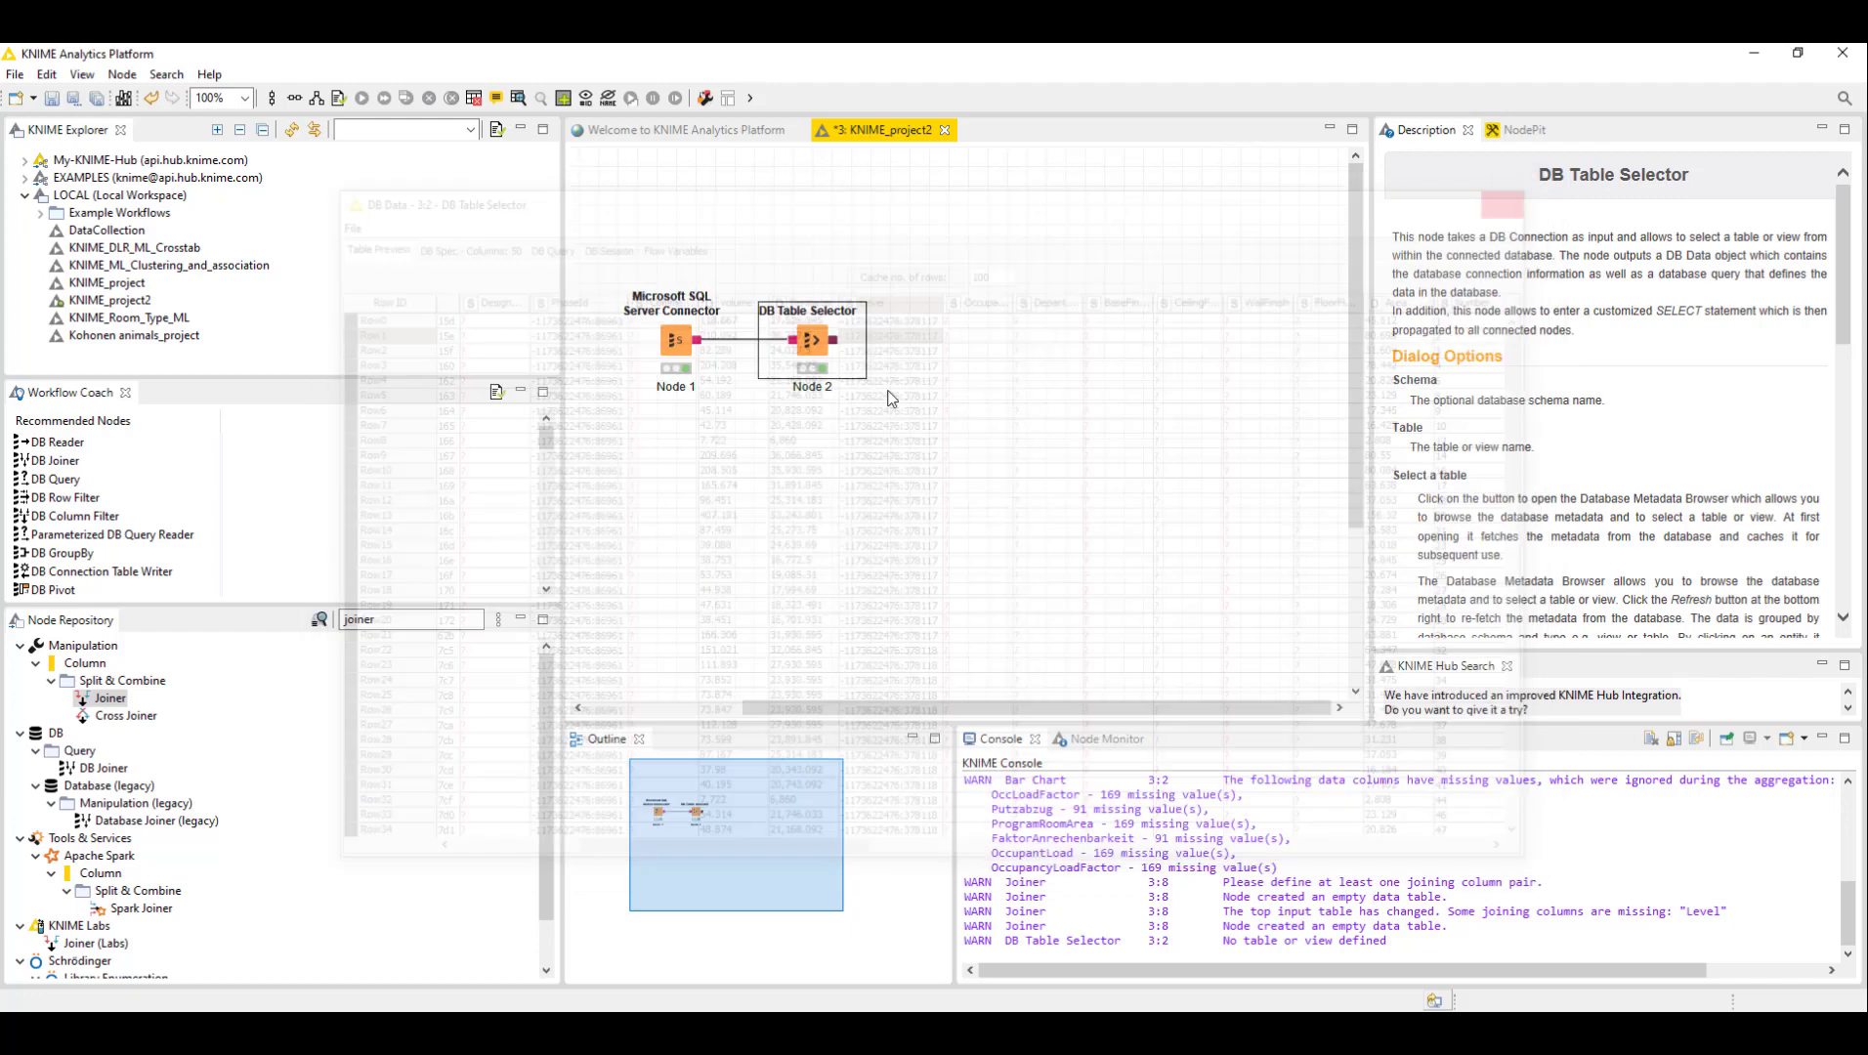
pyautogui.click(916, 320)
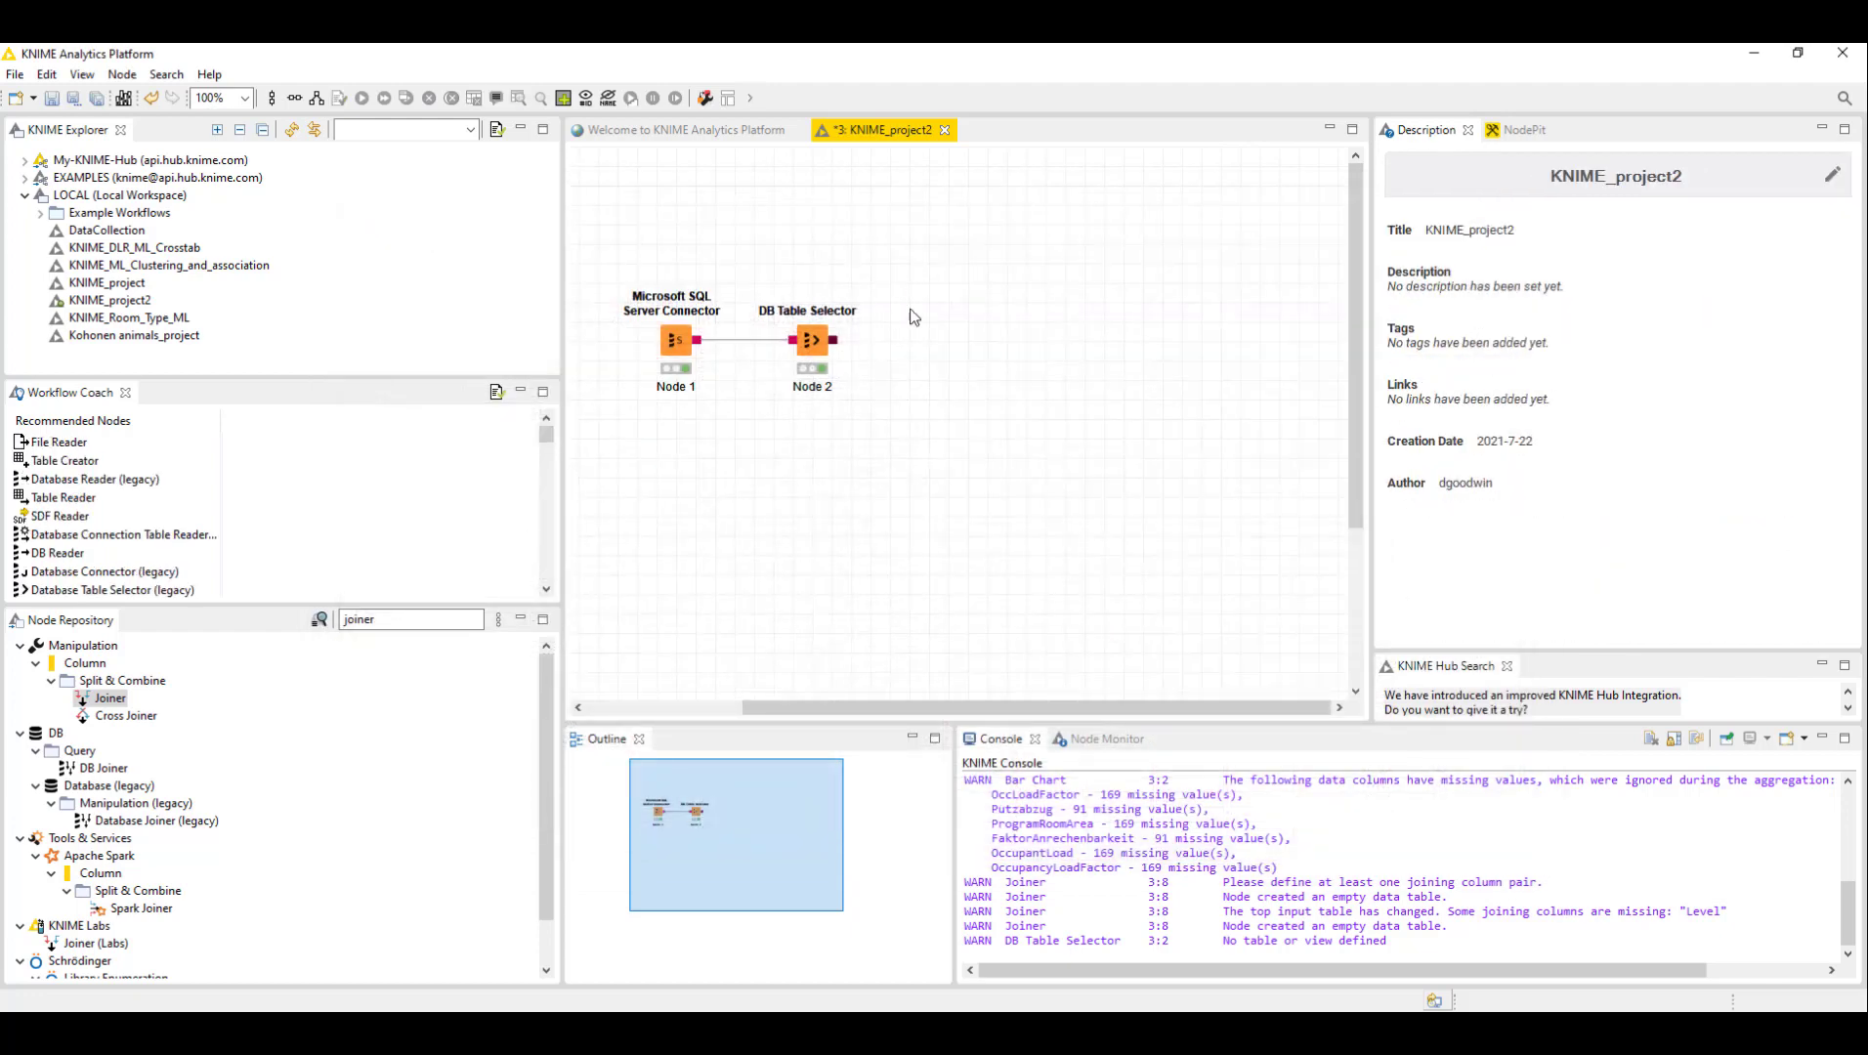
pyautogui.moveTo(939, 256); pyautogui.dragTo(803, 427)
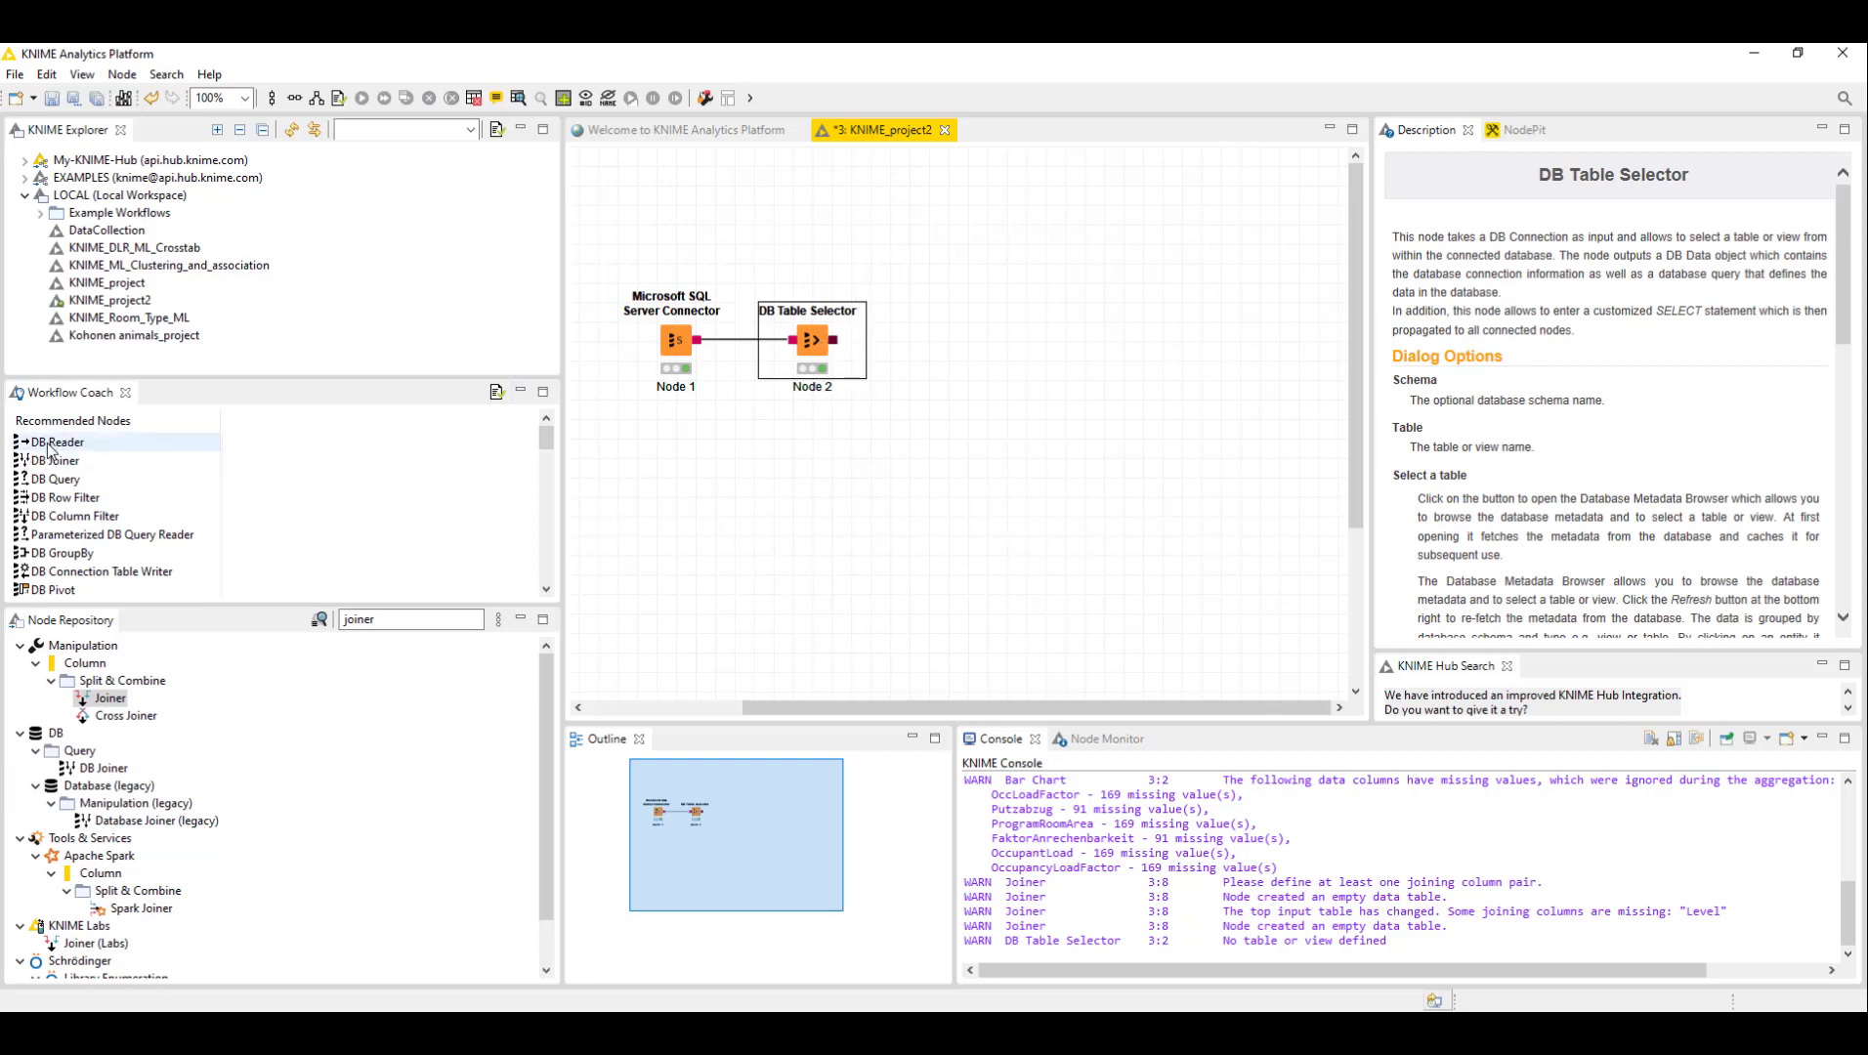
# - Add a DB Reader node, connect it to the DB Table Selector's output, and execute it
pyautogui.moveTo(51, 450); pyautogui.dragTo(967, 363)
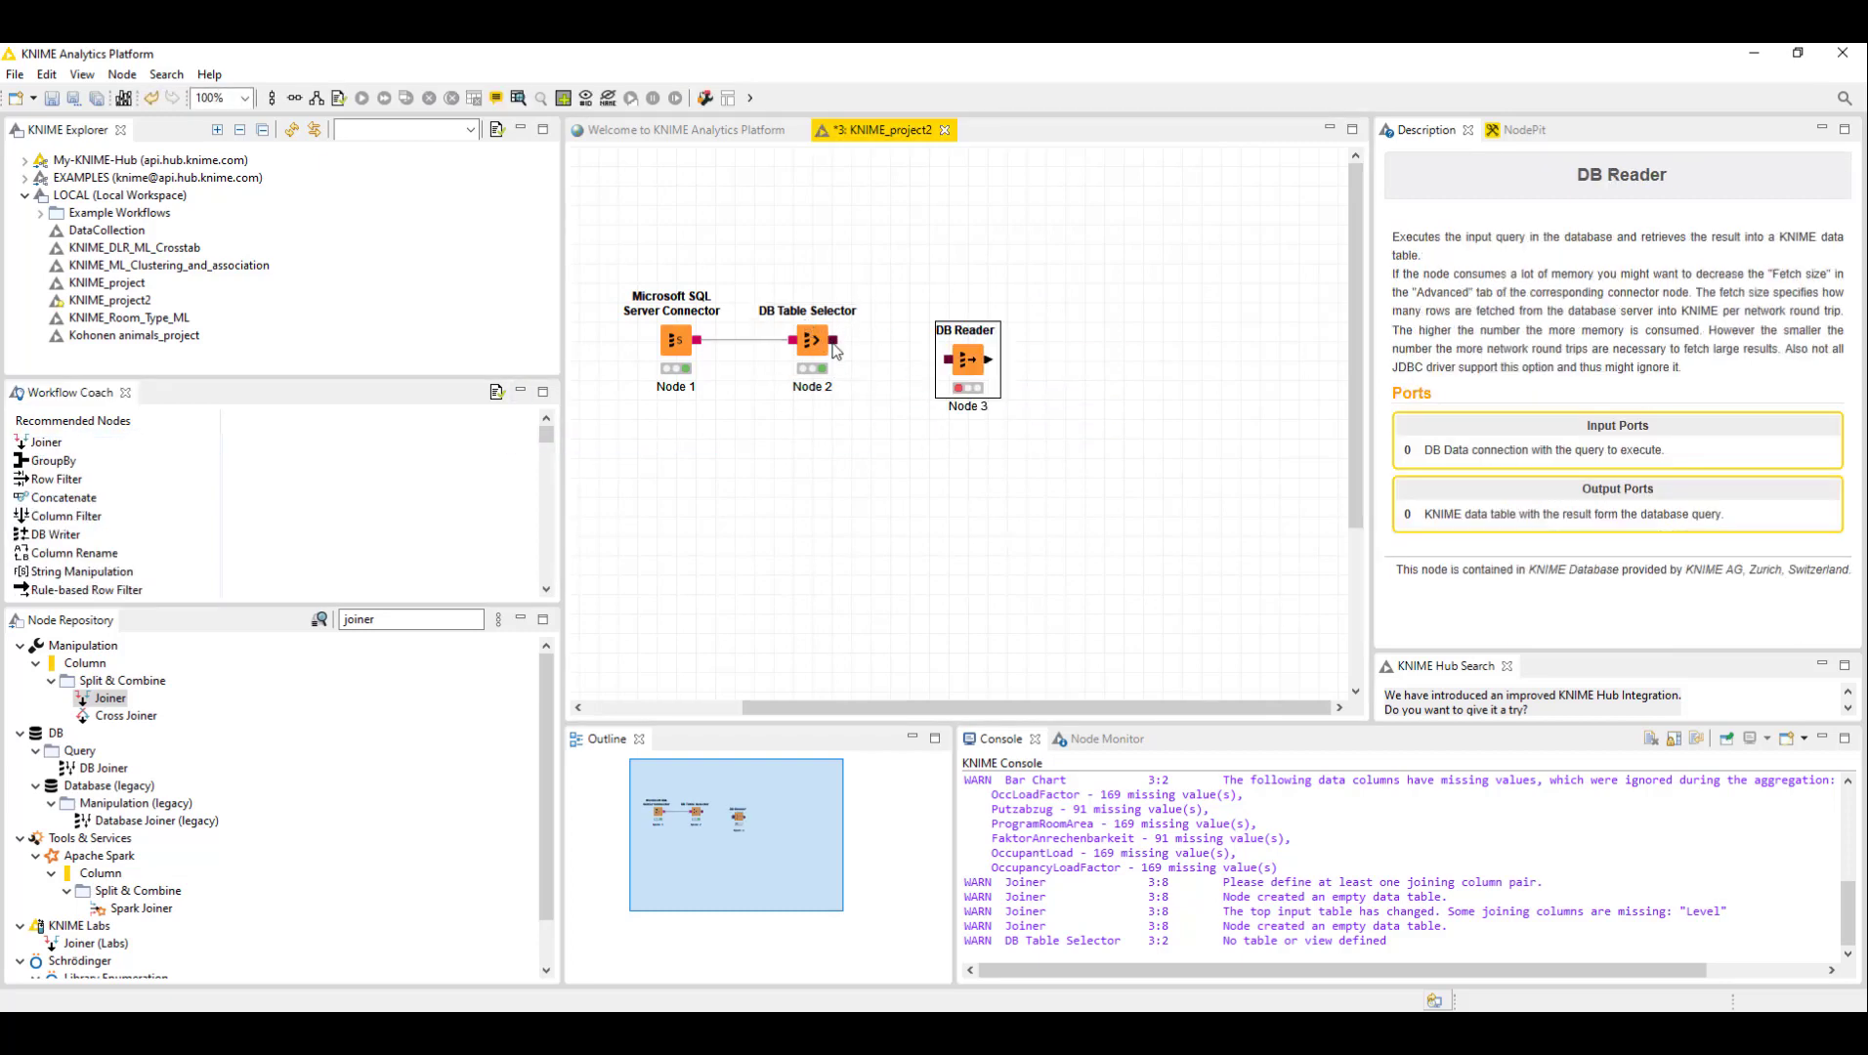
pyautogui.moveTo(833, 341); pyautogui.dragTo(910, 359)
pyautogui.rightClick(920, 363)
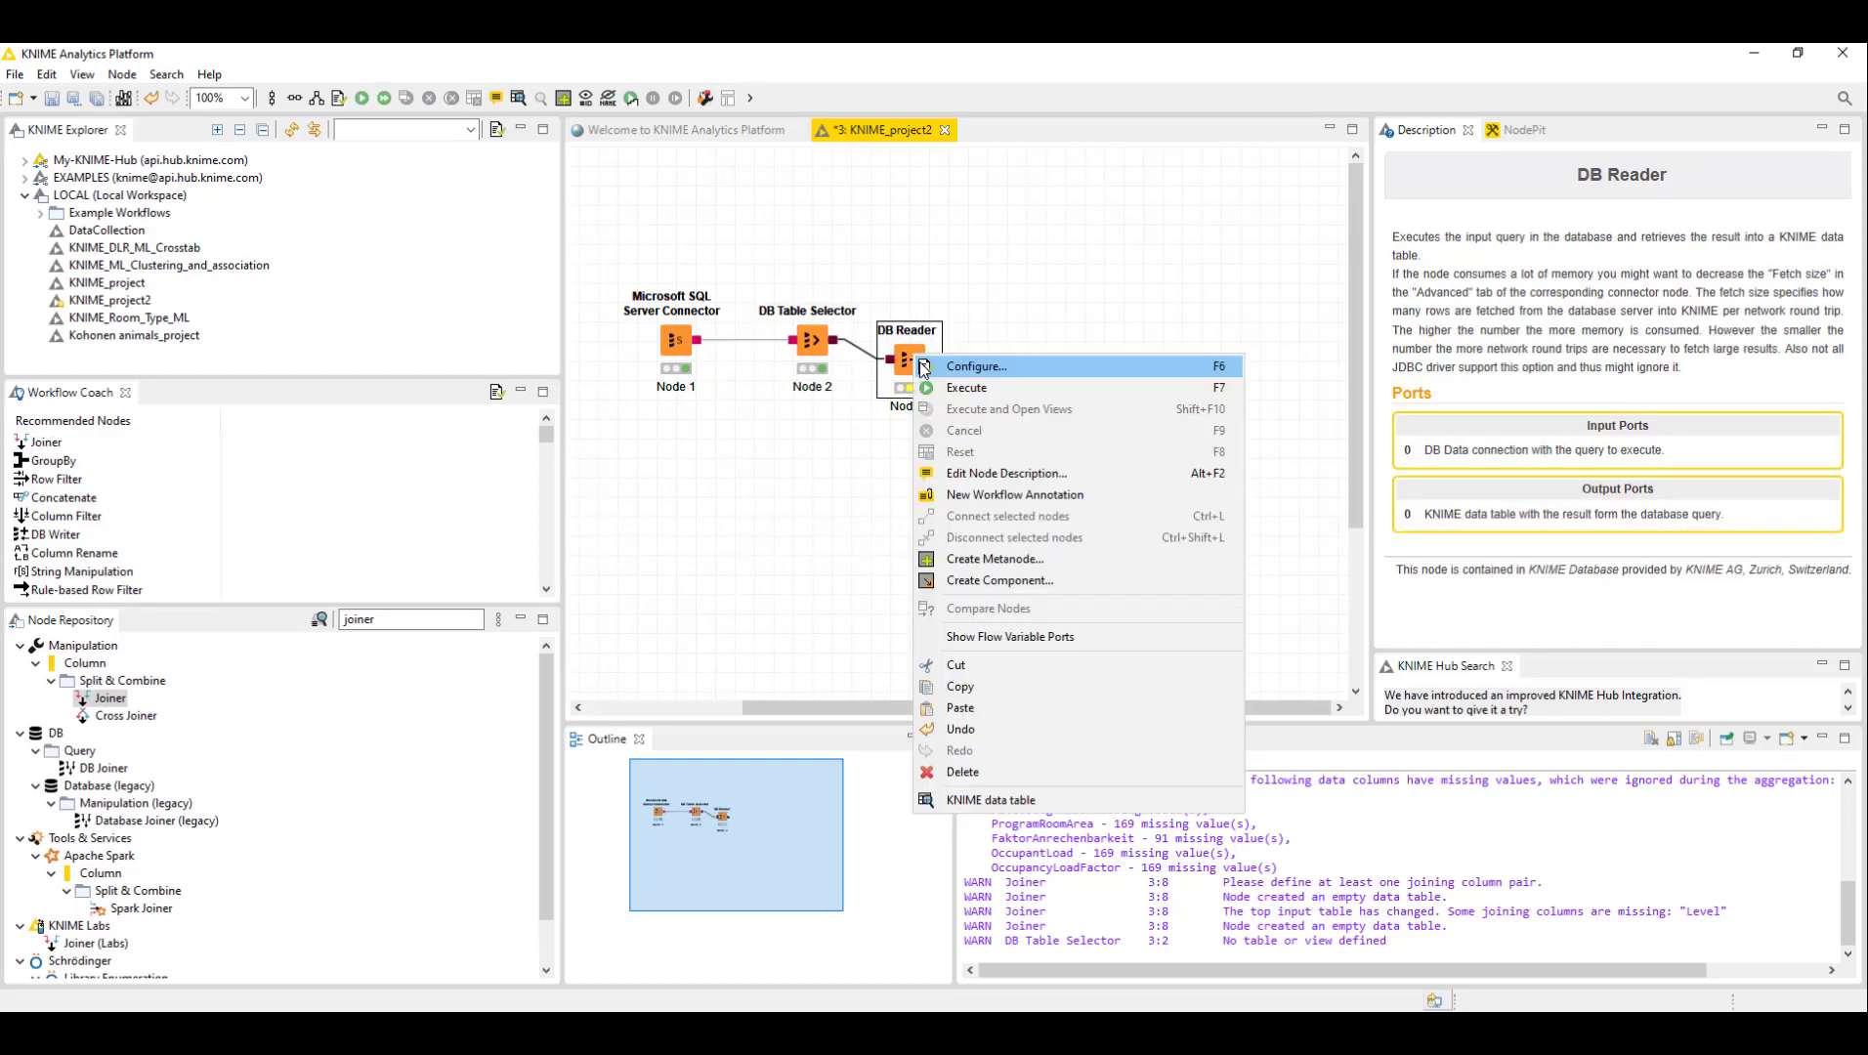
pyautogui.click(968, 388)
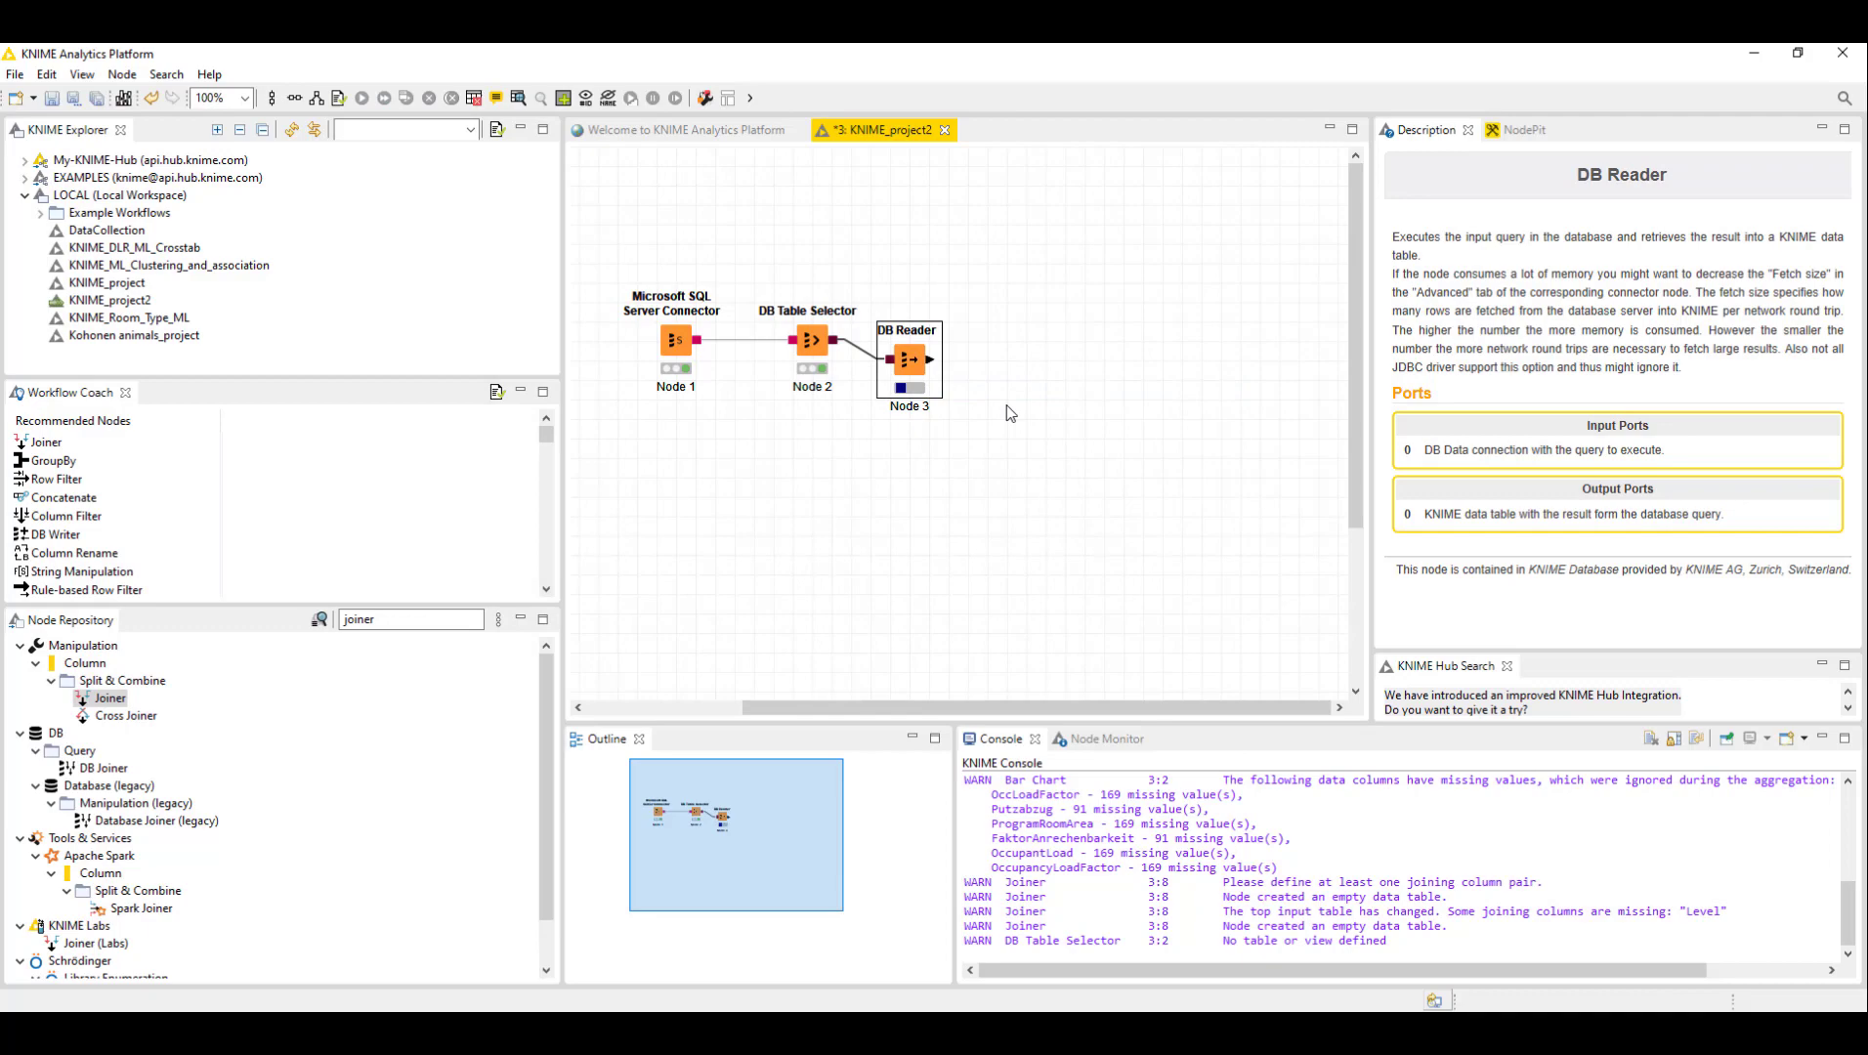
# - Open the DB Reader's output data table to review the rows, then close it
pyautogui.rightClick(908, 363)
pyautogui.click(1048, 814)
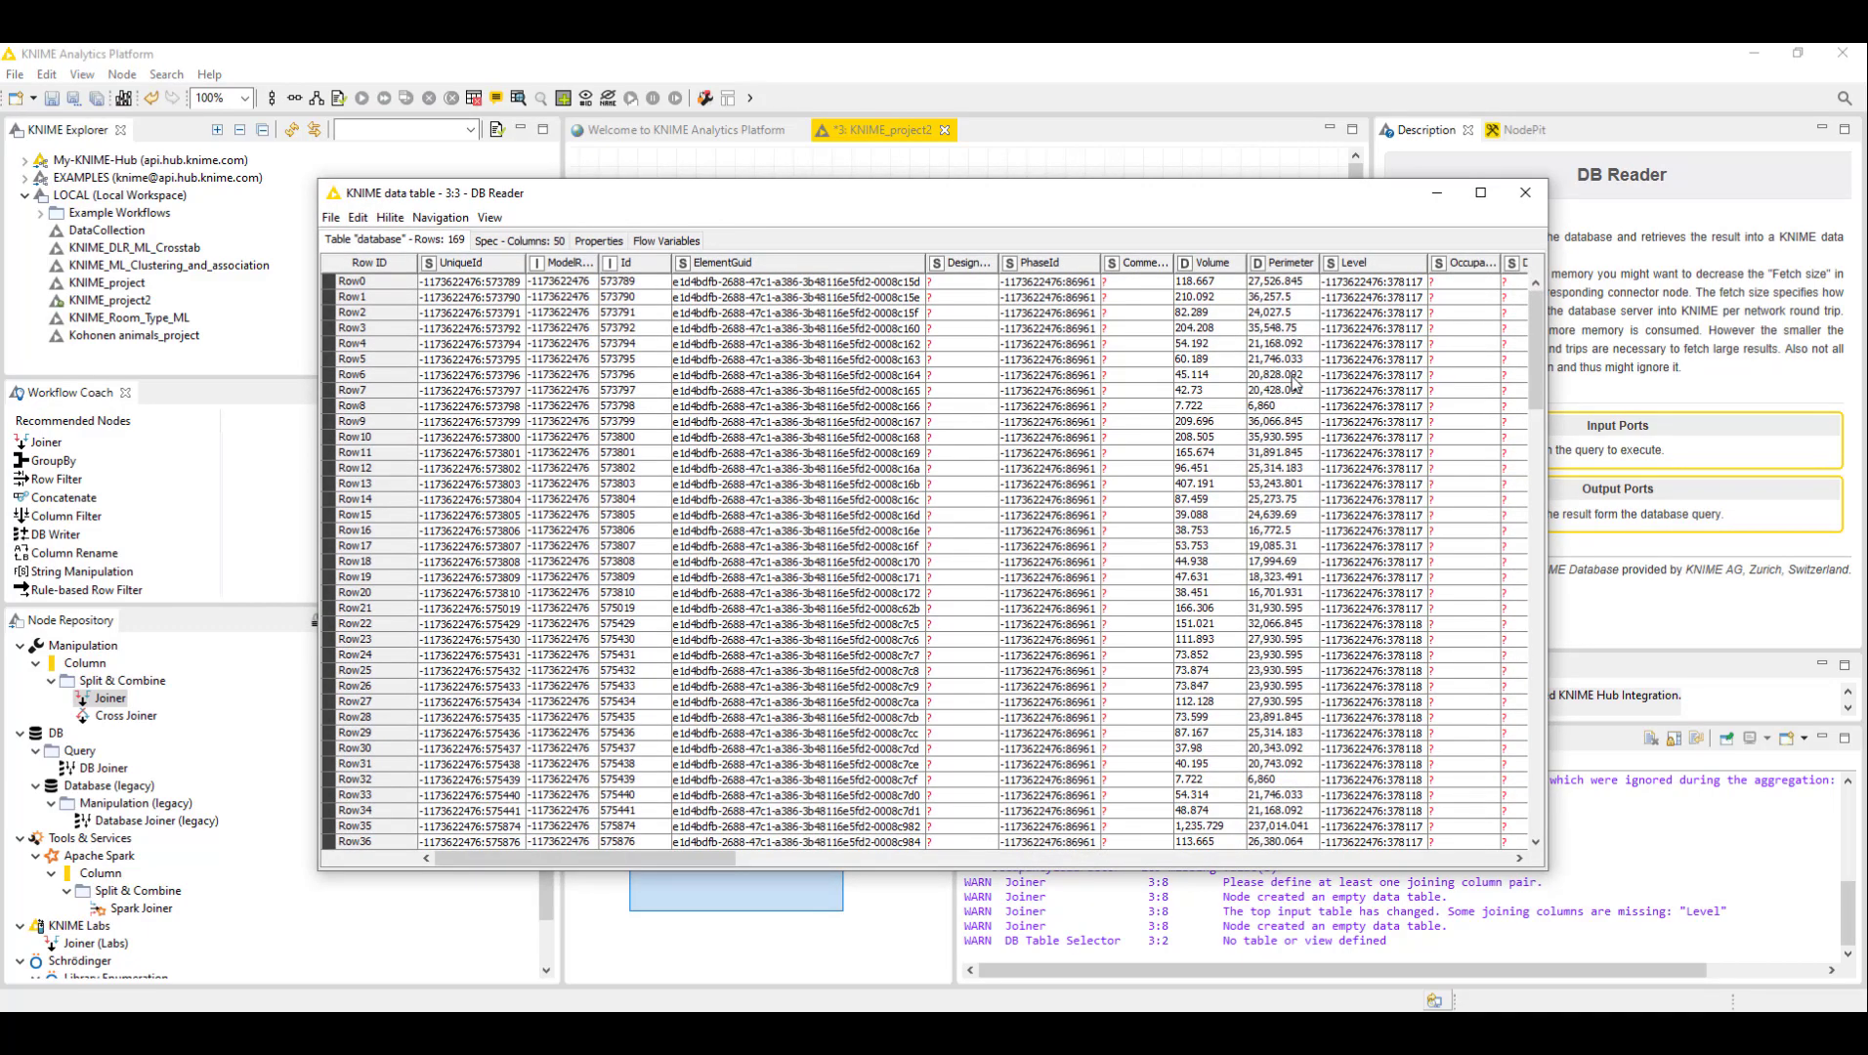
pyautogui.click(1525, 192)
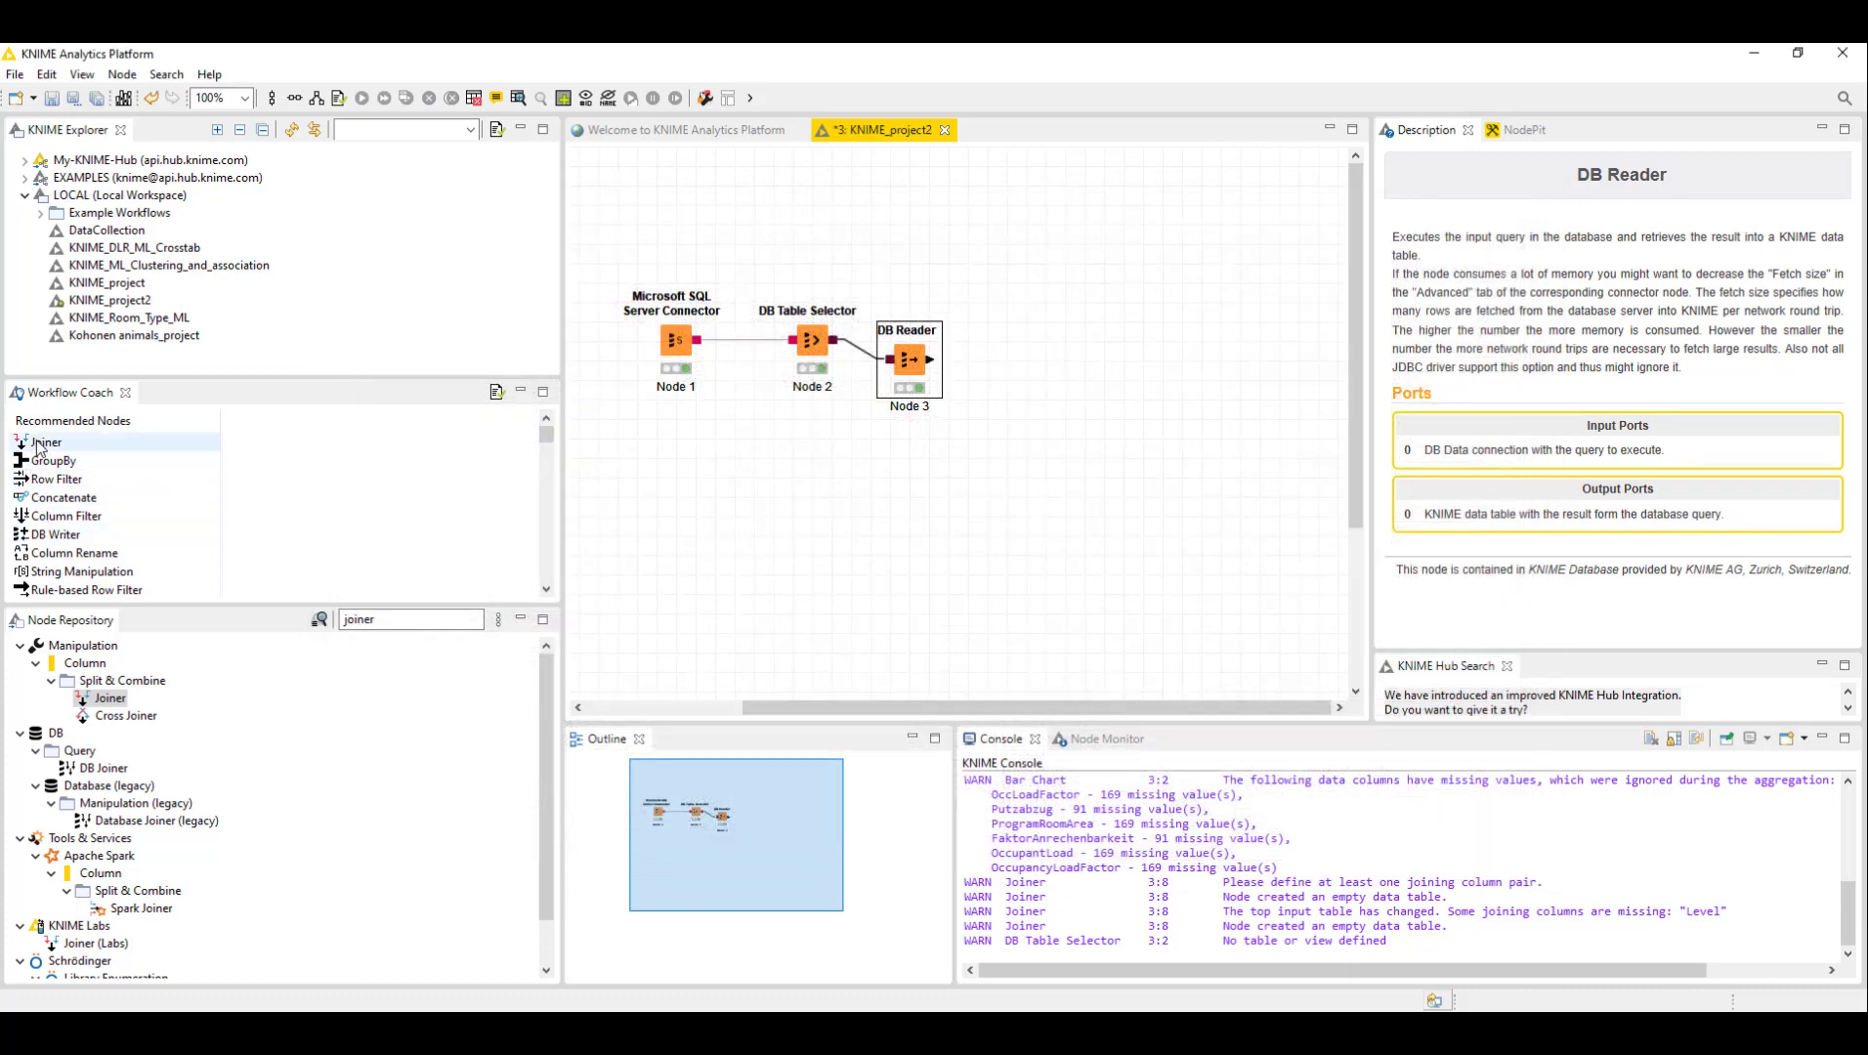
# - Add a Joiner node to the workflow canvas to the right of the DB Reader
pyautogui.moveTo(43, 443); pyautogui.dragTo(1064, 410)
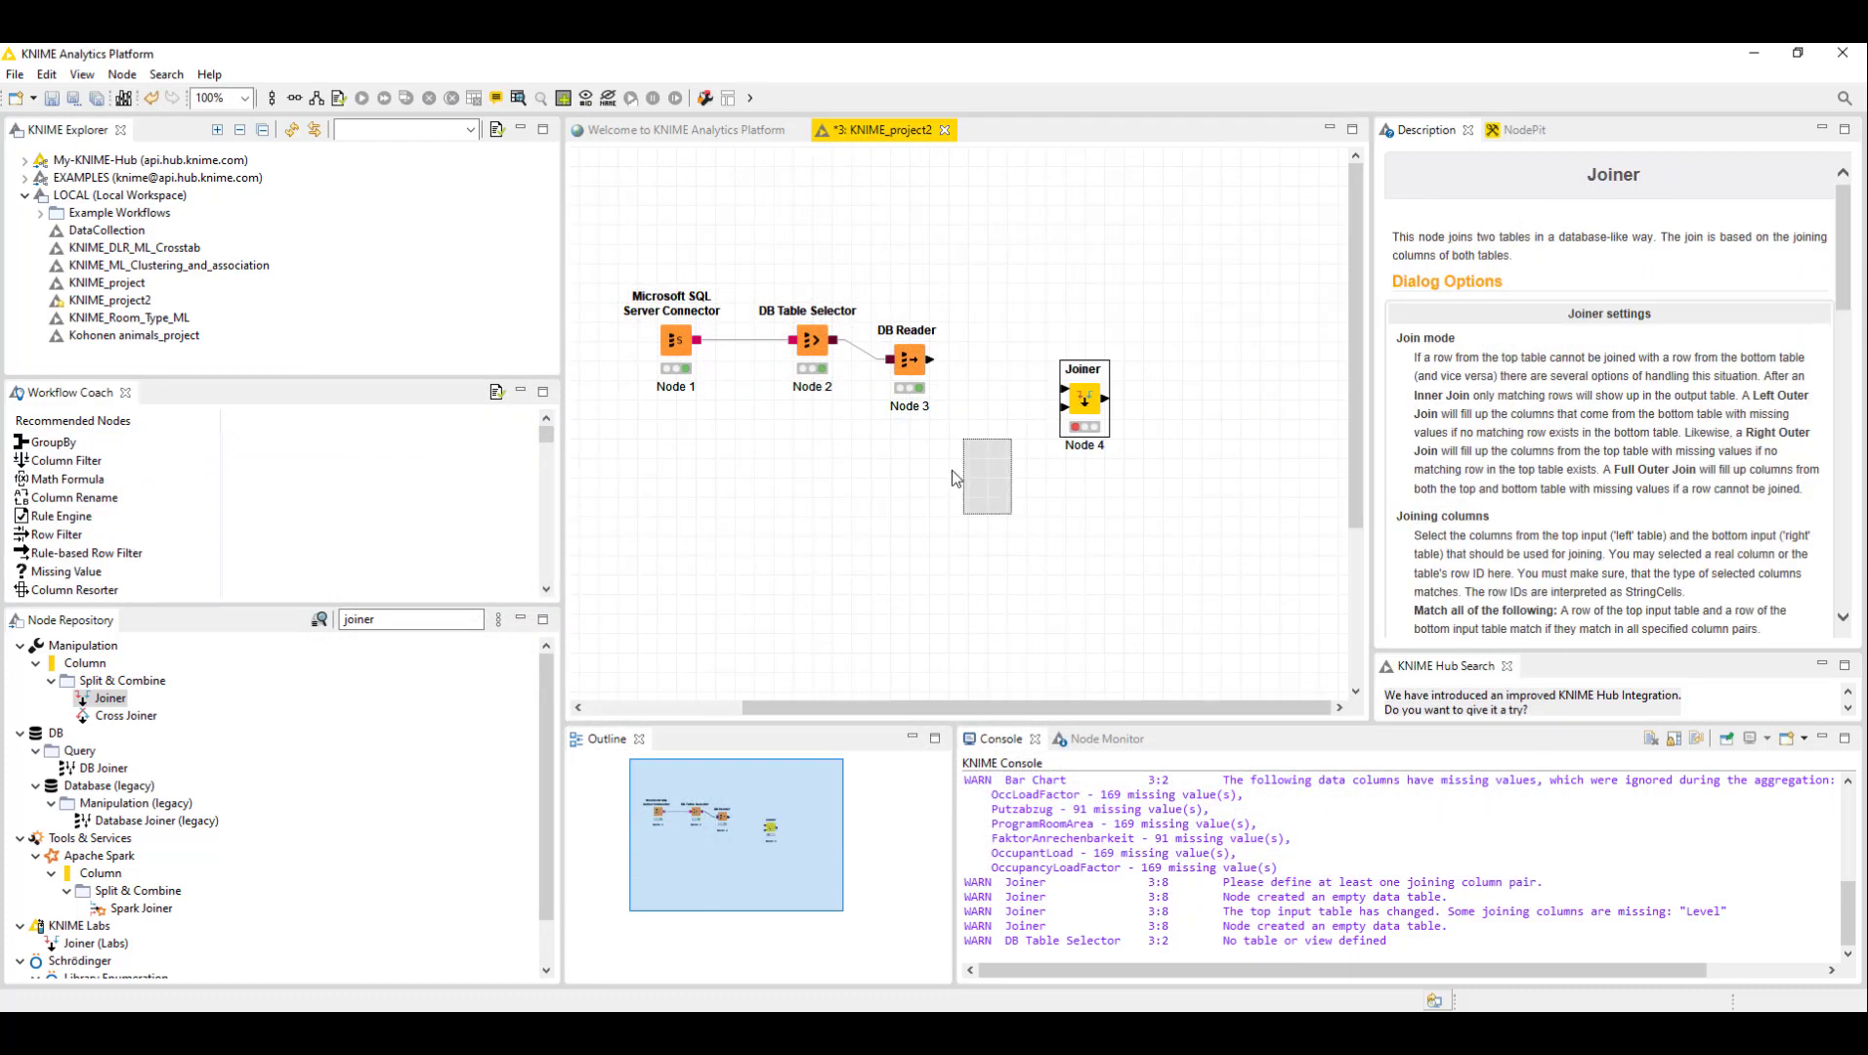
pyautogui.moveTo(1058, 474); pyautogui.dragTo(1059, 477)
pyautogui.click(1007, 348)
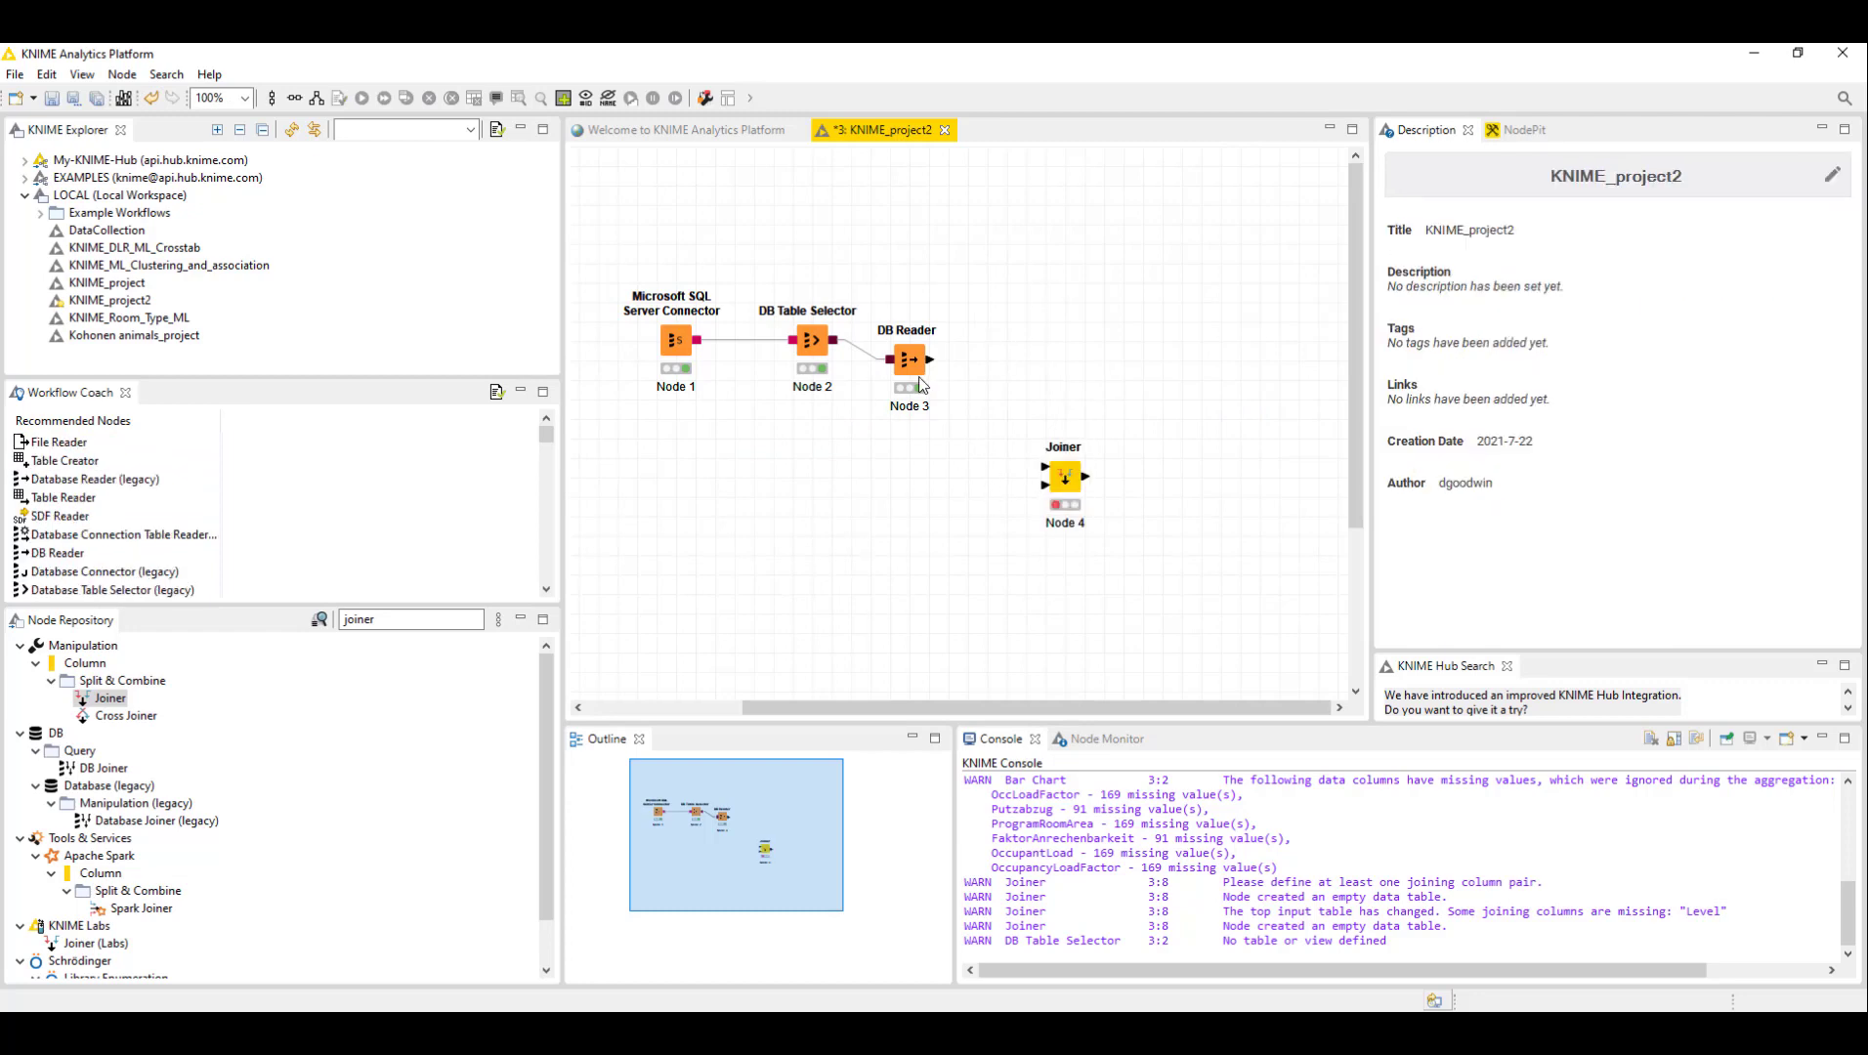
# - Rename the DB Table Selector node's label to Rooms
pyautogui.click(801, 387)
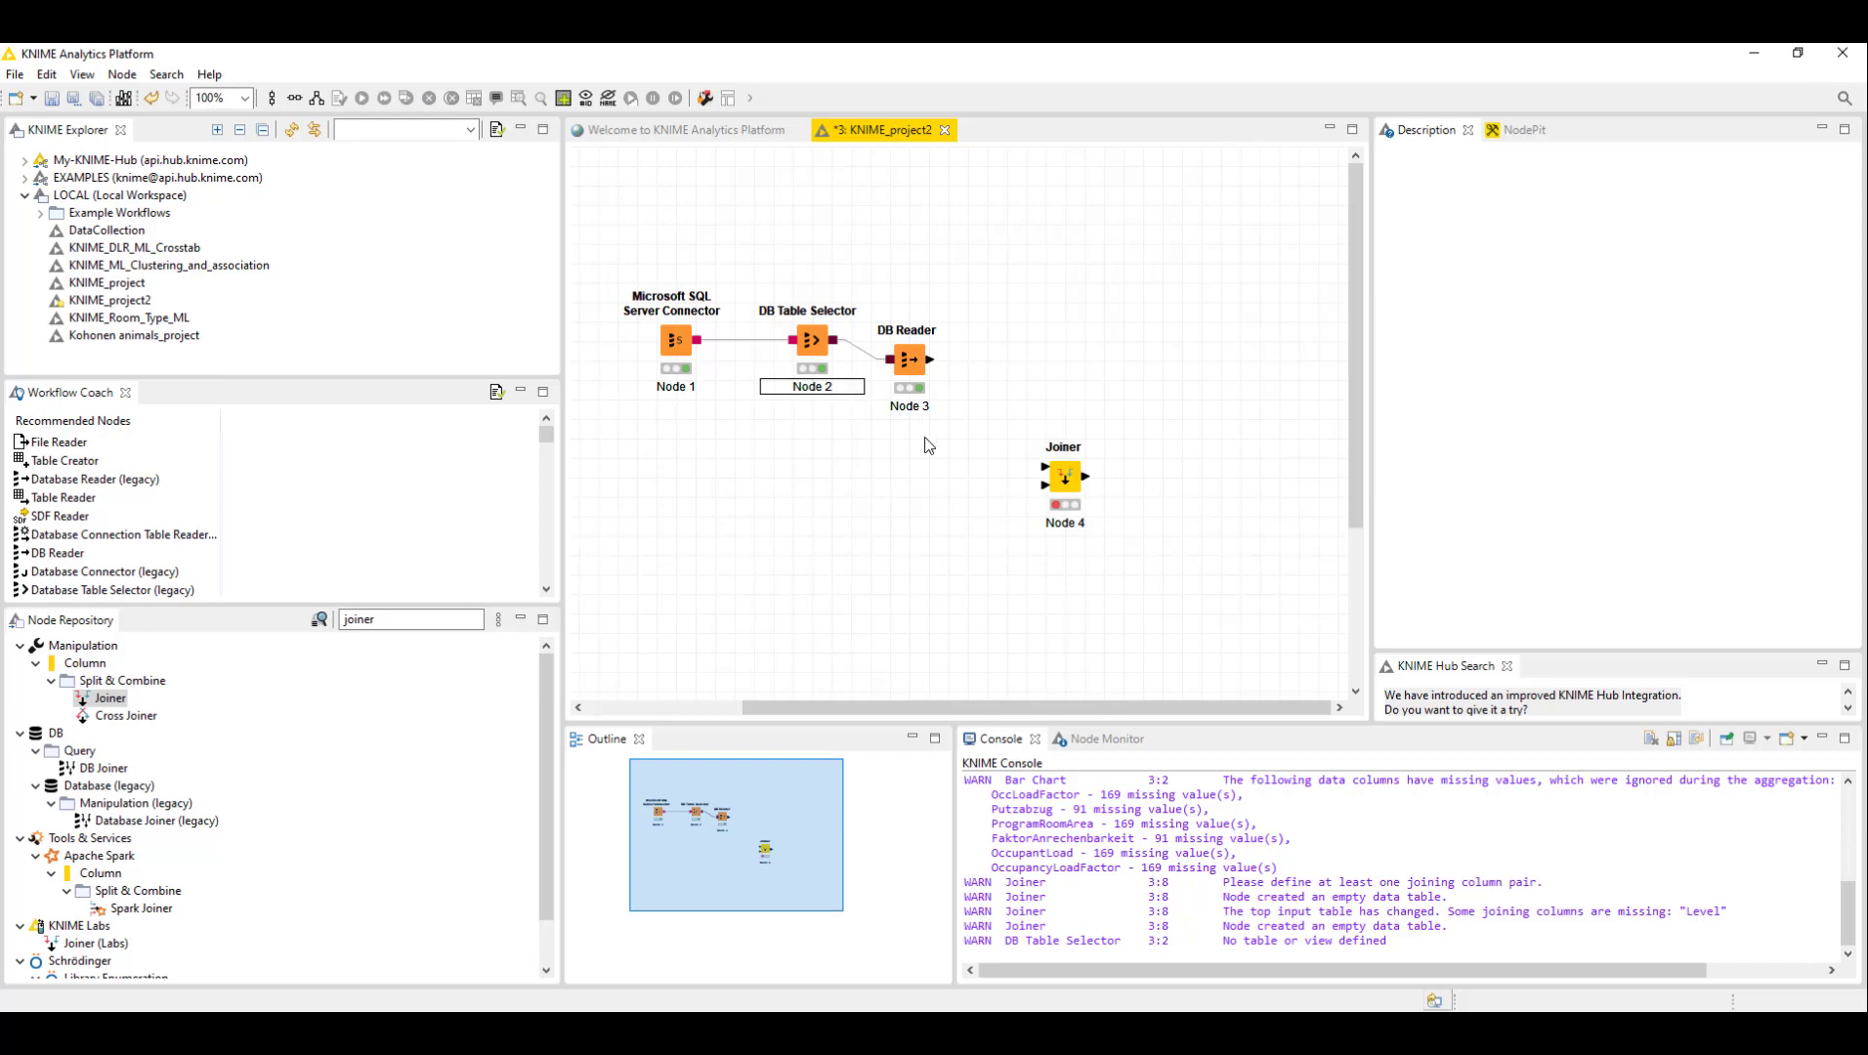
pyautogui.click(816, 401)
pyautogui.doubleClick(822, 387)
pyautogui.write('Rooms')
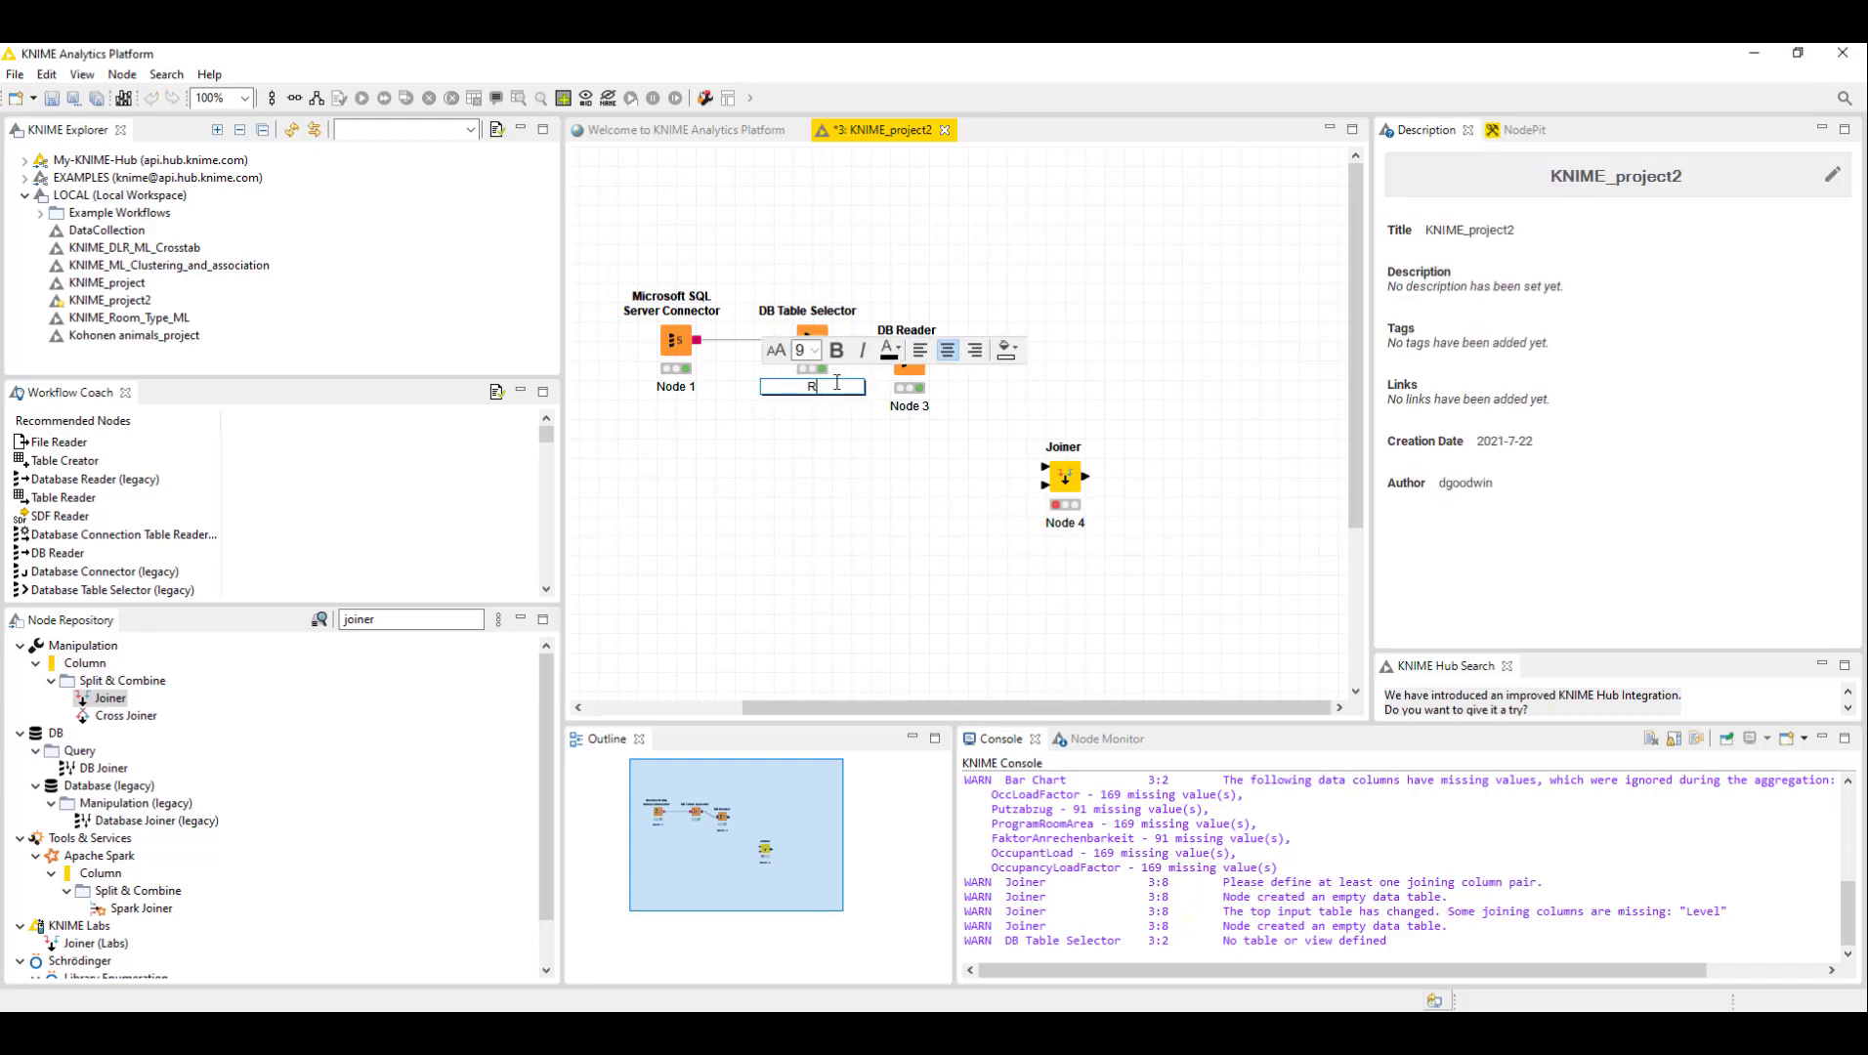
pyautogui.click(919, 491)
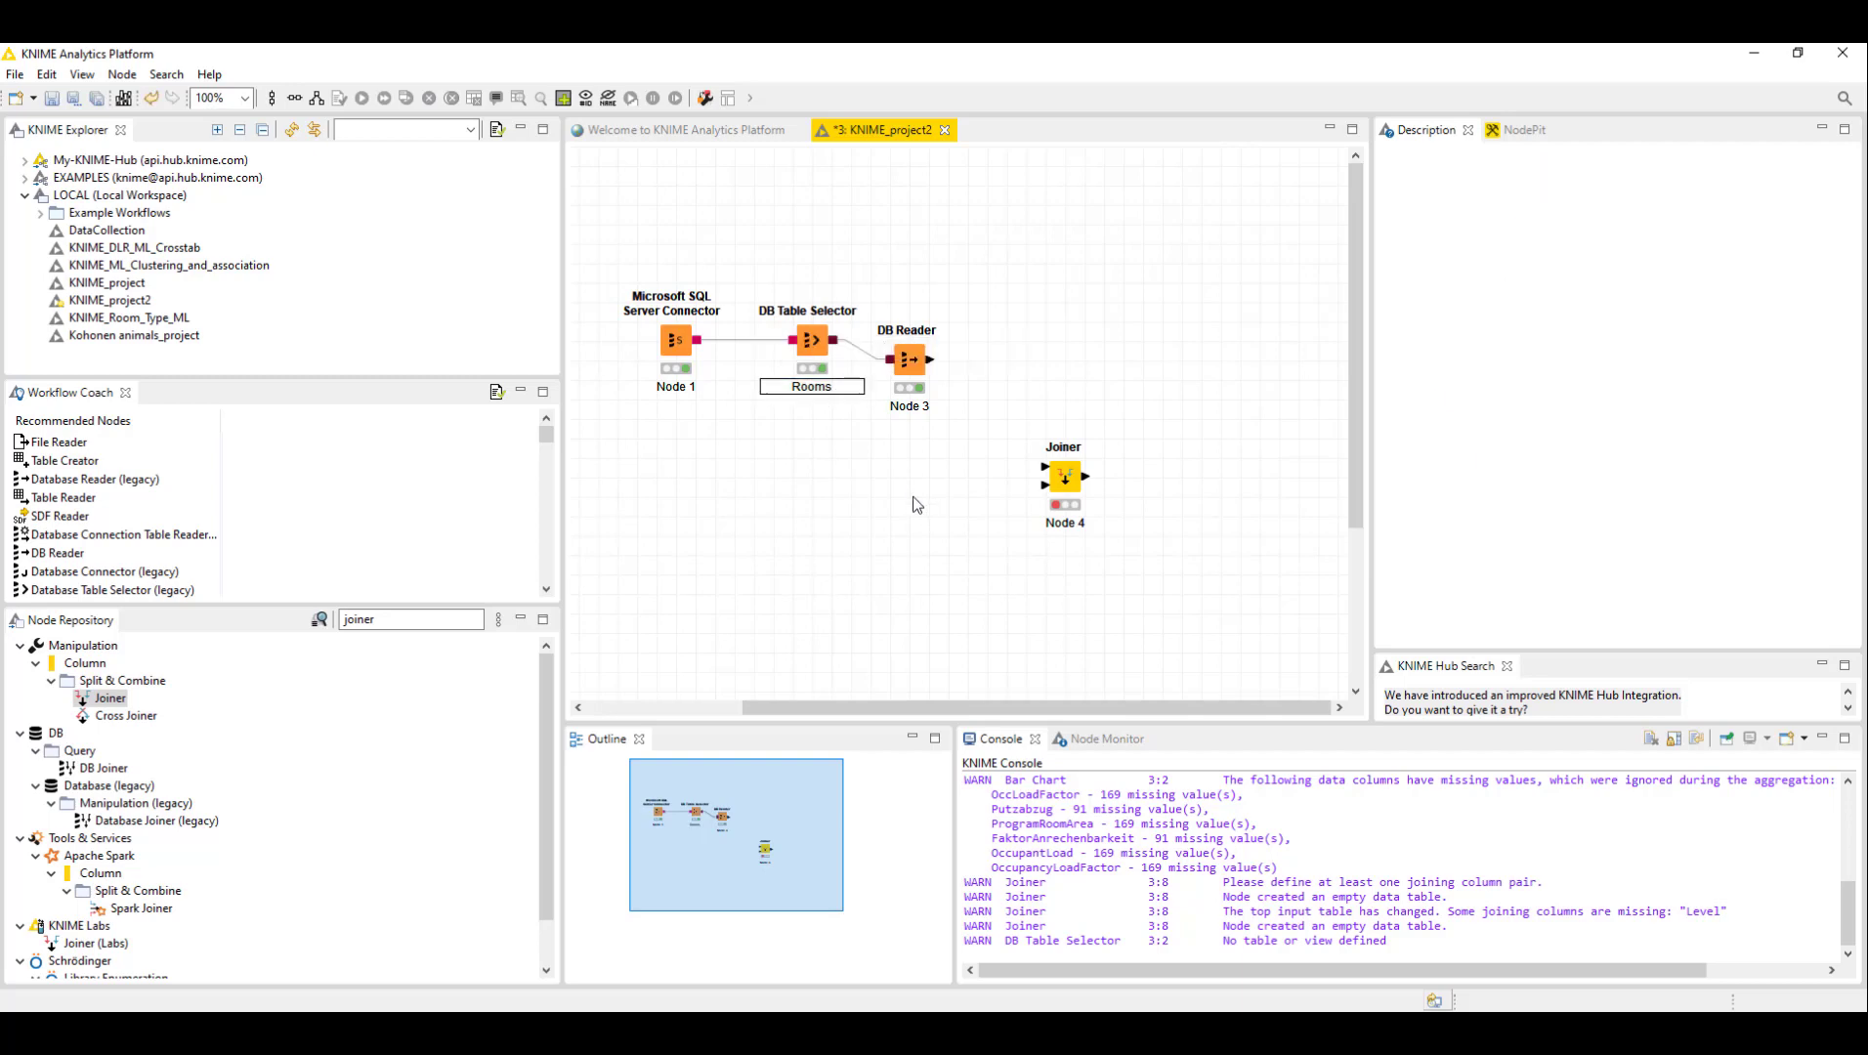
# - Move the Joiner aside and duplicate the DB Table Selector and DB Reader pair below the original nodes
pyautogui.moveTo(1068, 481); pyautogui.dragTo(1006, 436)
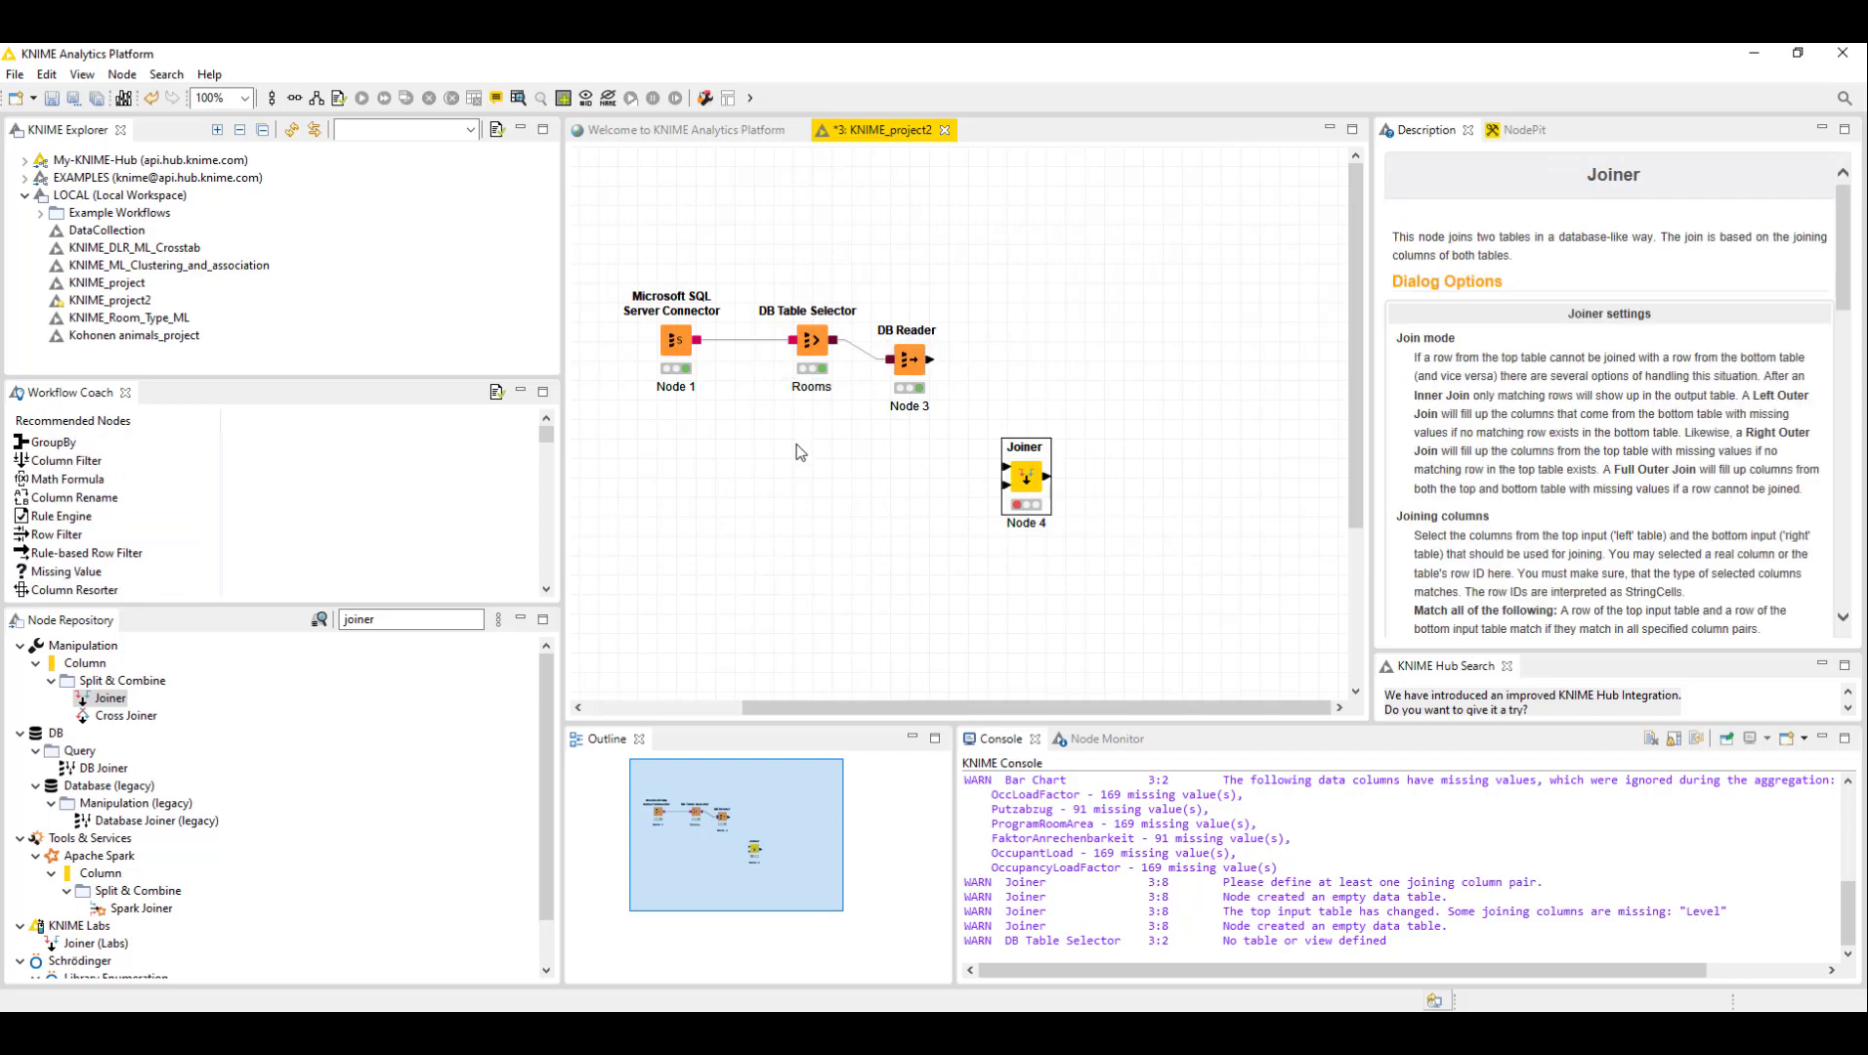
pyautogui.moveTo(928, 244); pyautogui.dragTo(860, 298)
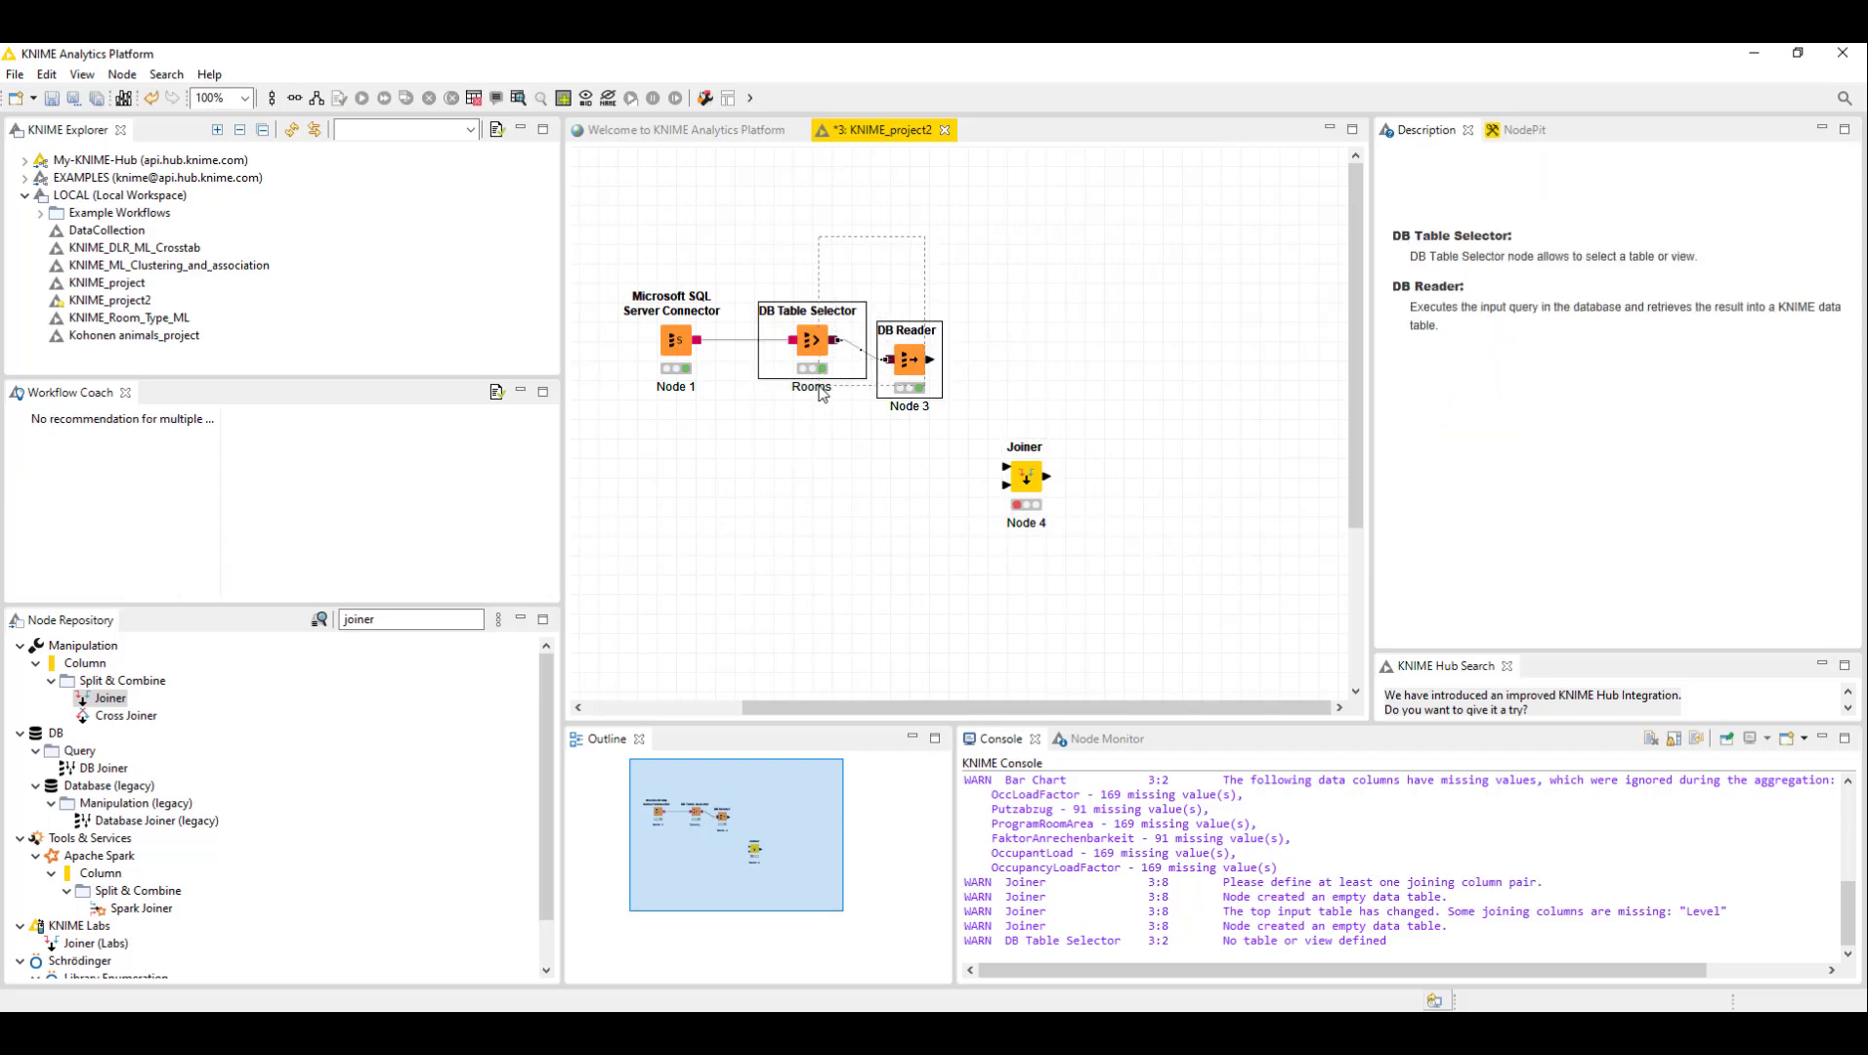
pyautogui.hotkey('ctrl', 'c')
pyautogui.hotkey('ctrl', 'v')
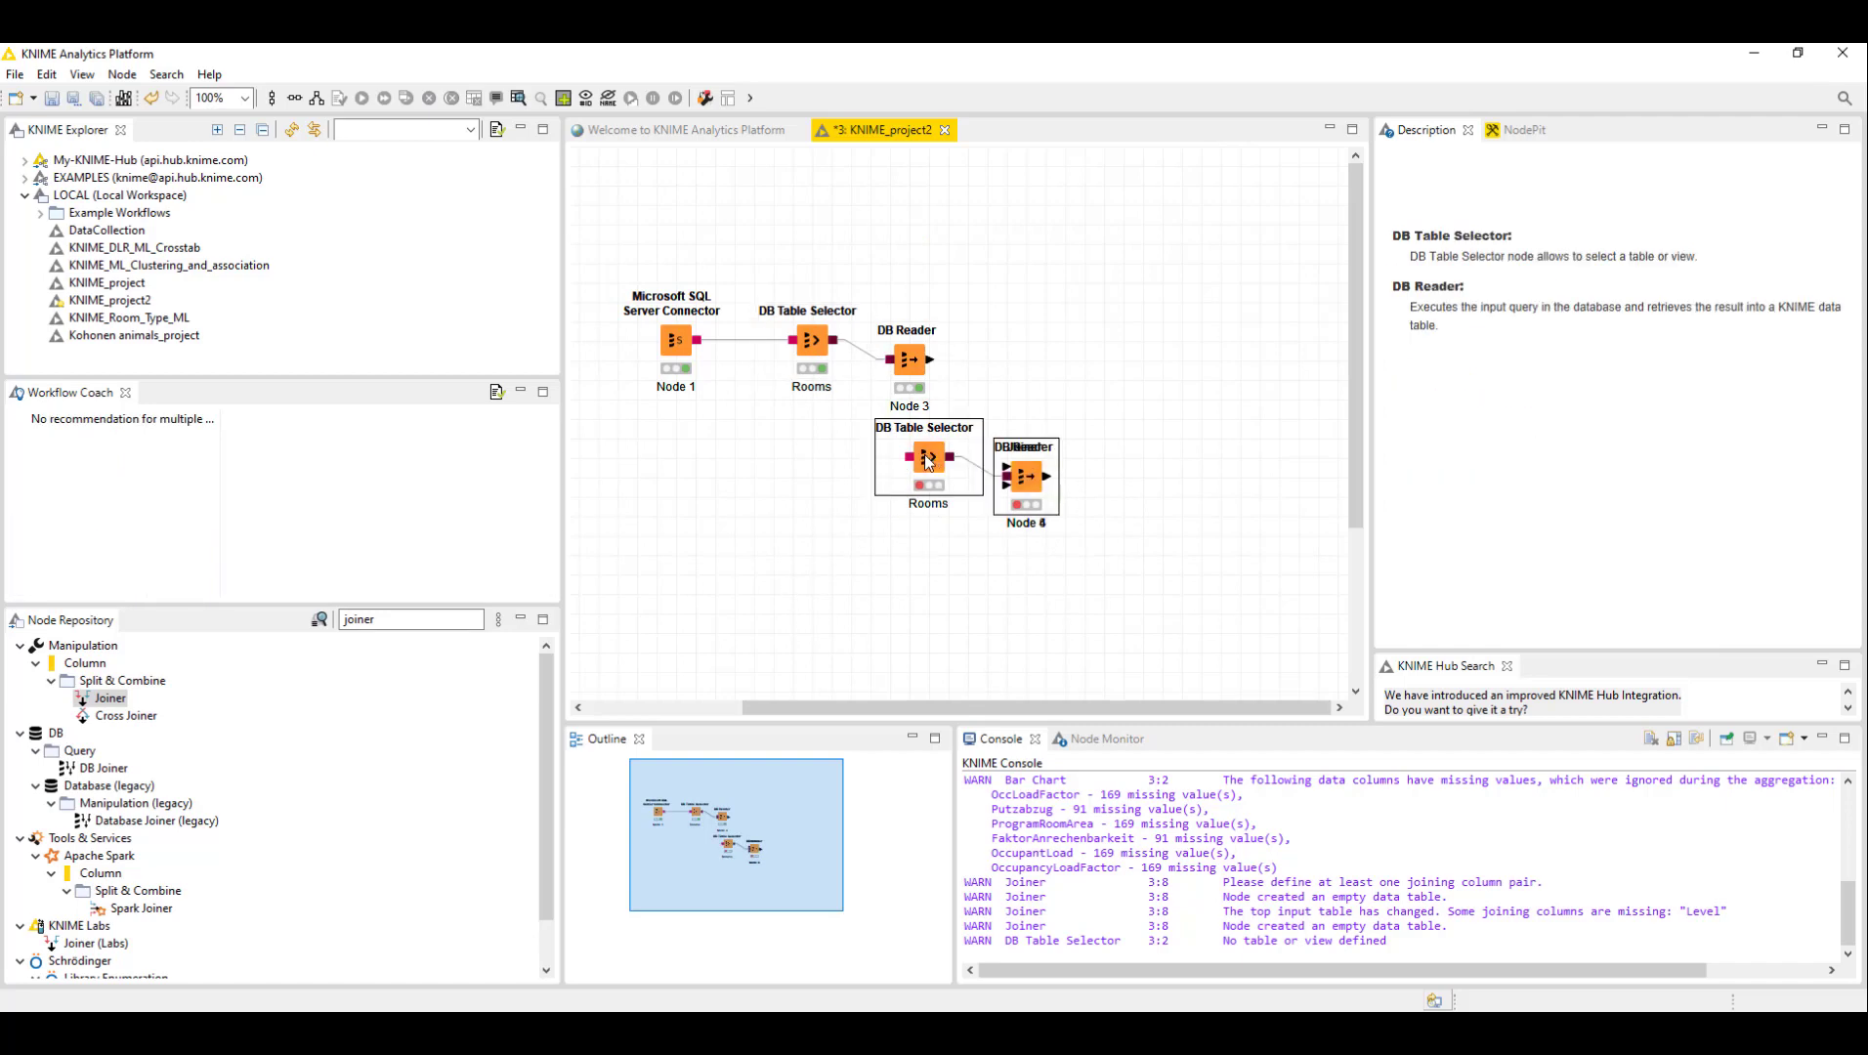
pyautogui.moveTo(919, 461); pyautogui.dragTo(785, 459)
pyautogui.click(1024, 479)
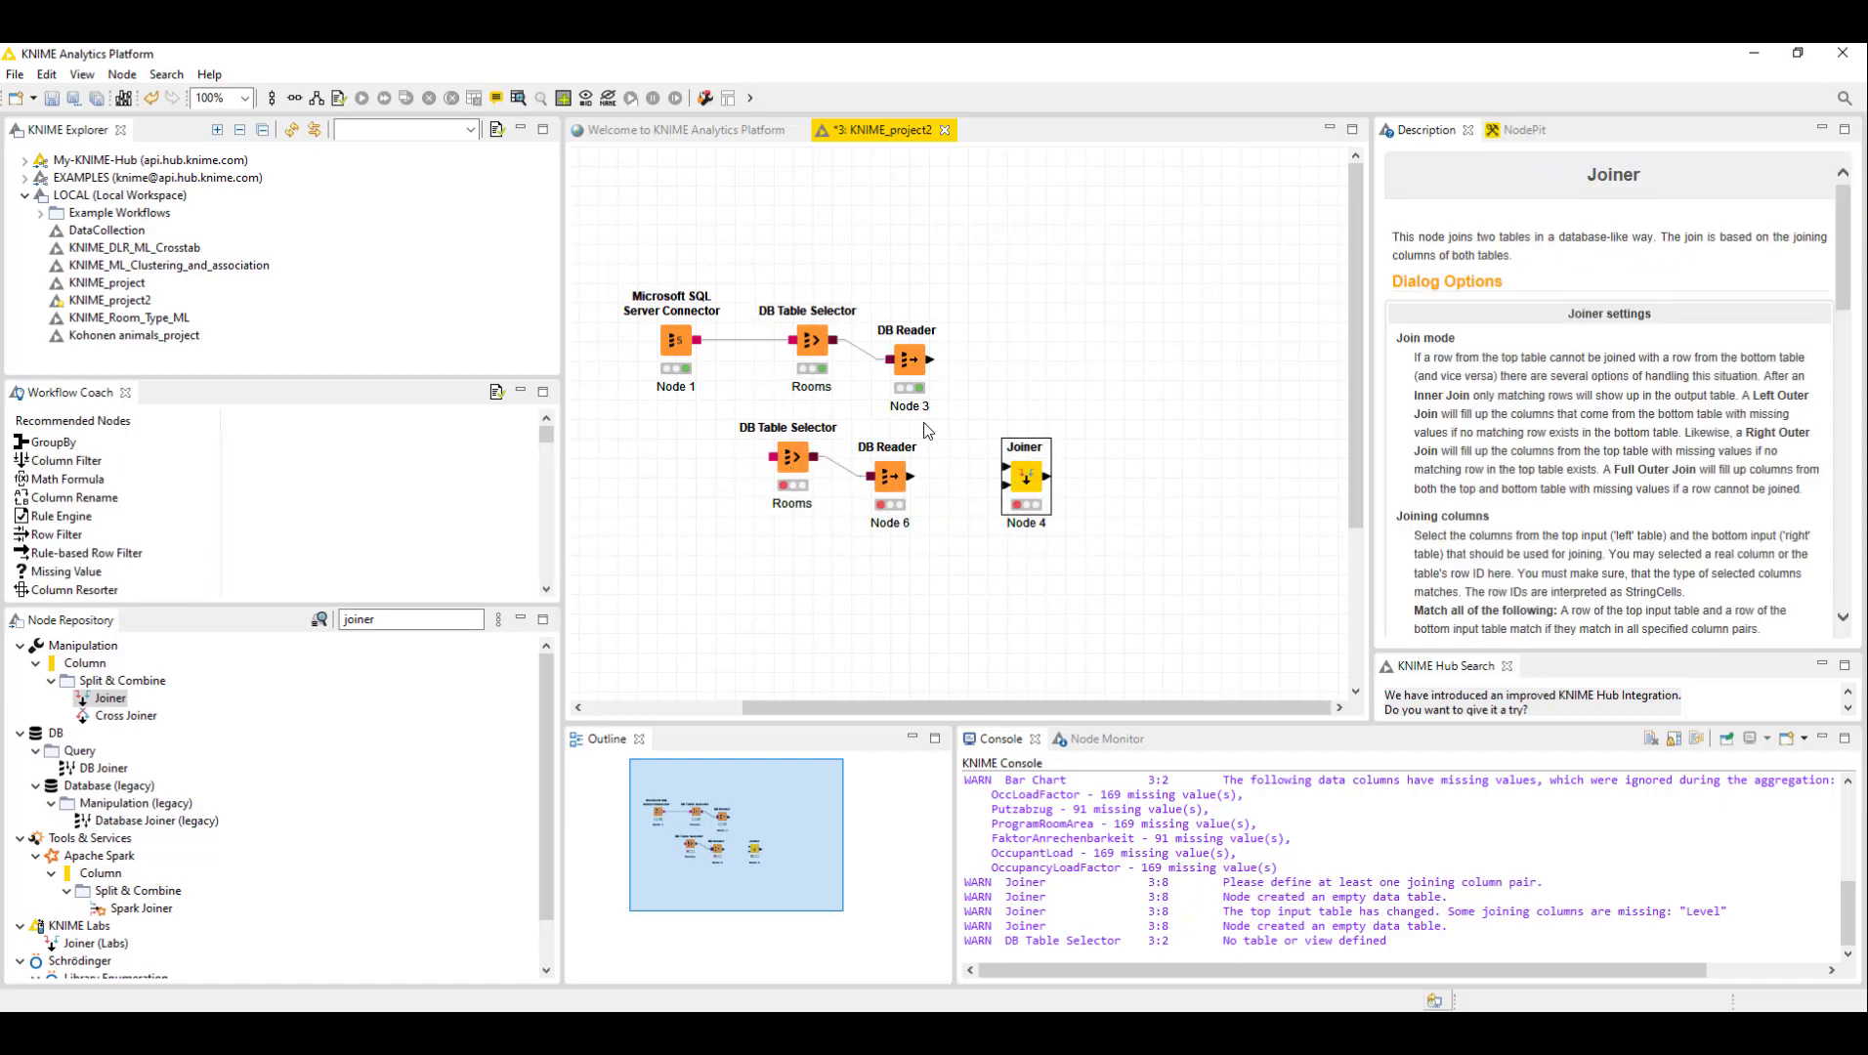
# - Rename the copied DB Table Selector node's label to Levels
pyautogui.click(793, 505)
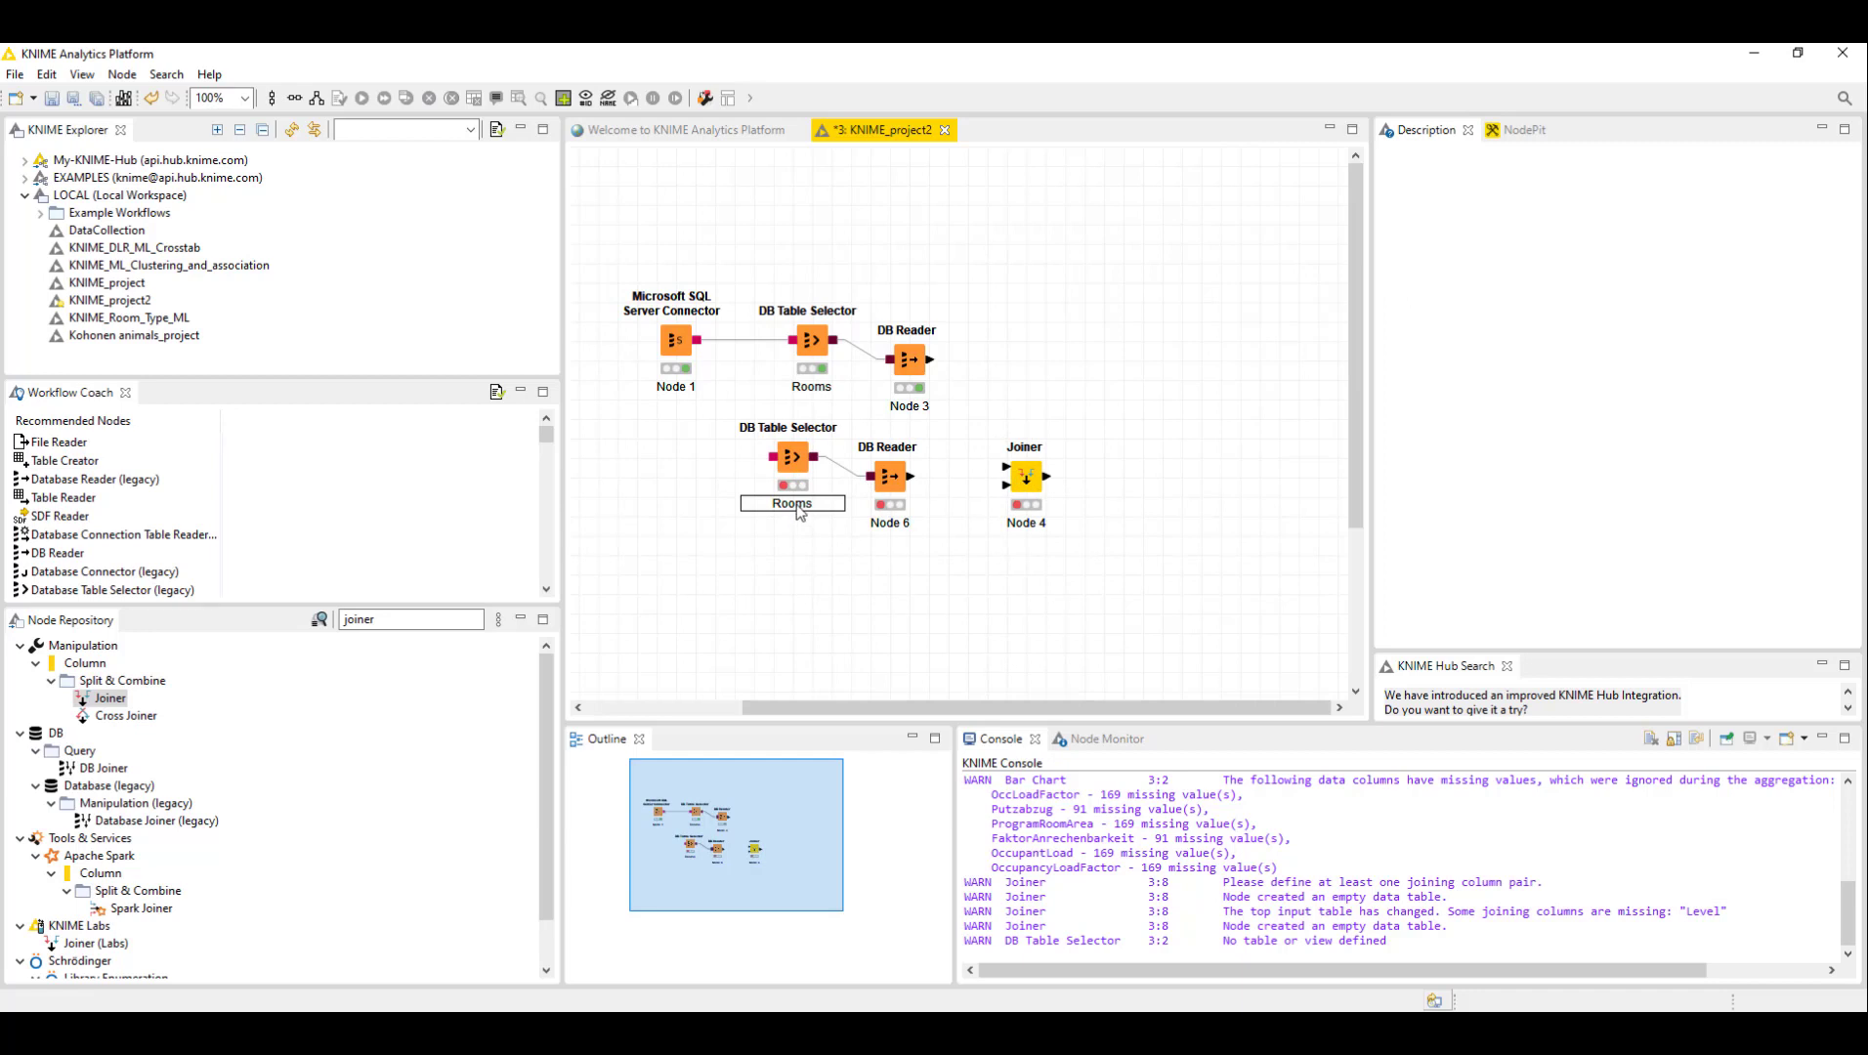
pyautogui.moveTo(810, 507); pyautogui.dragTo(720, 497)
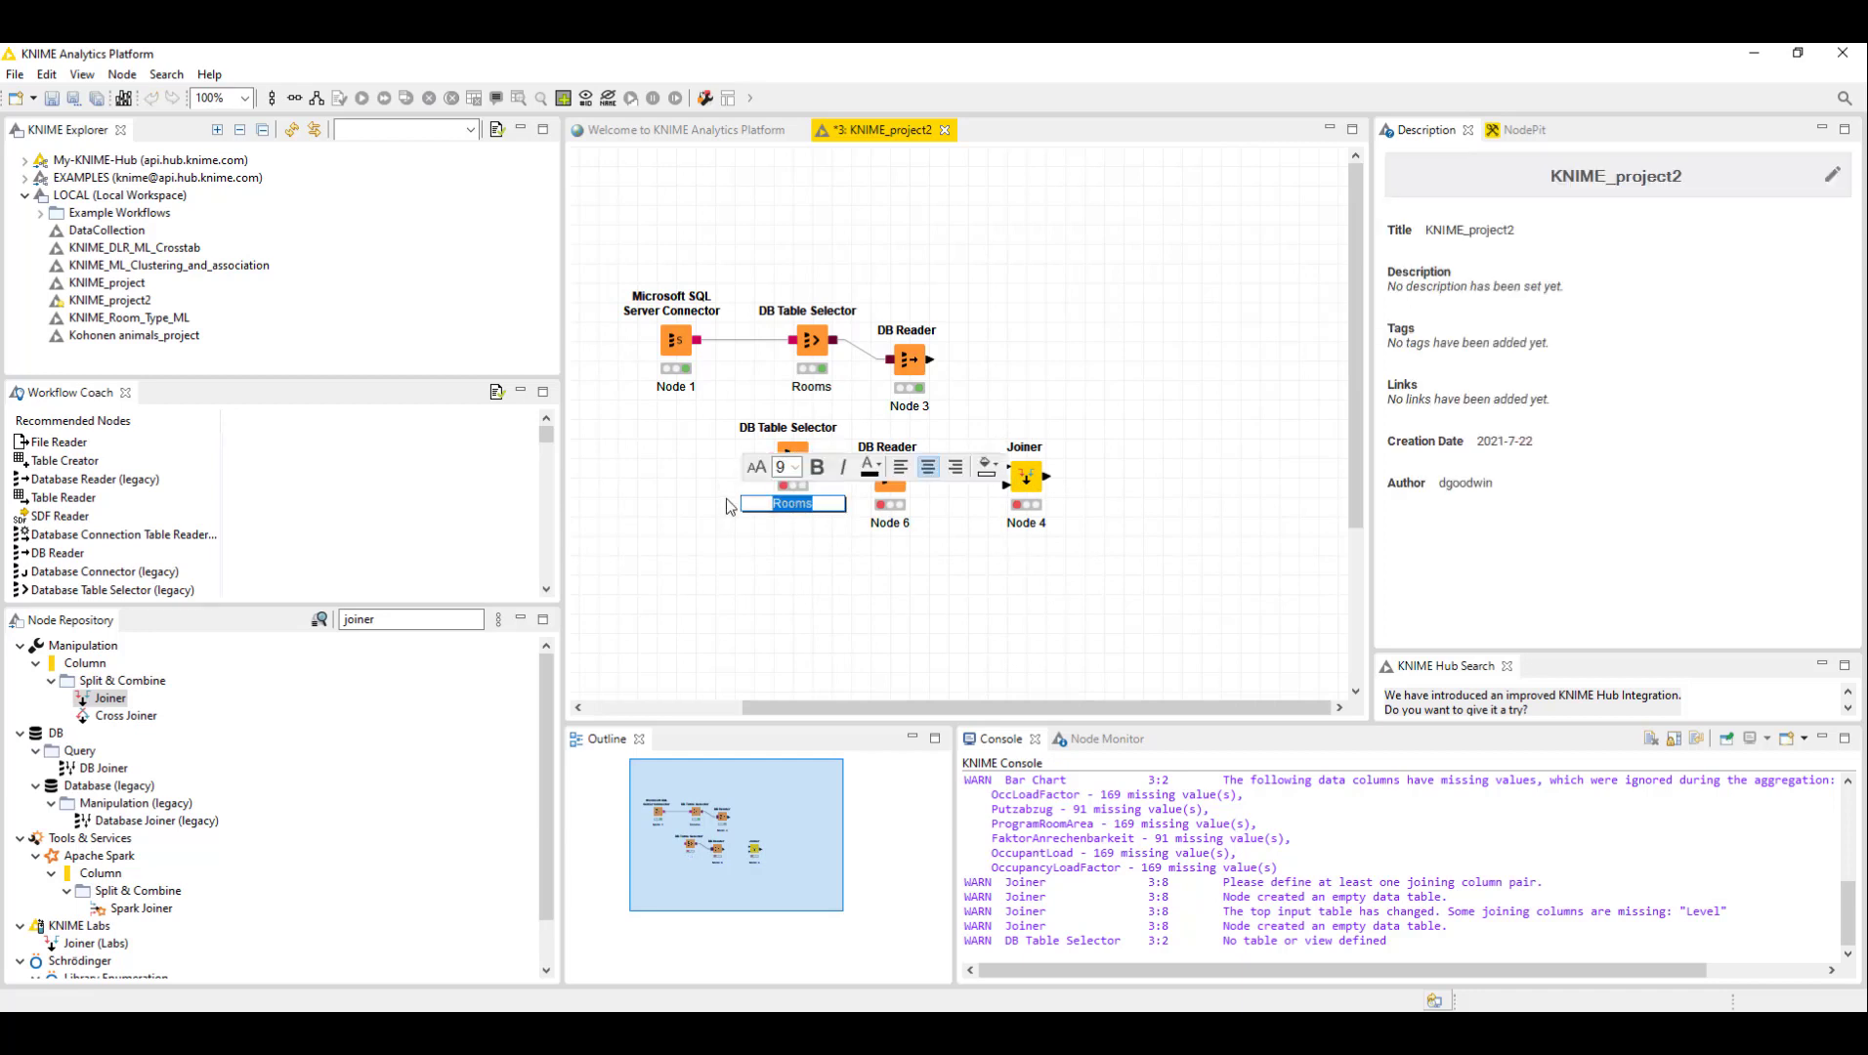
pyautogui.write('Levels')
pyautogui.click(957, 413)
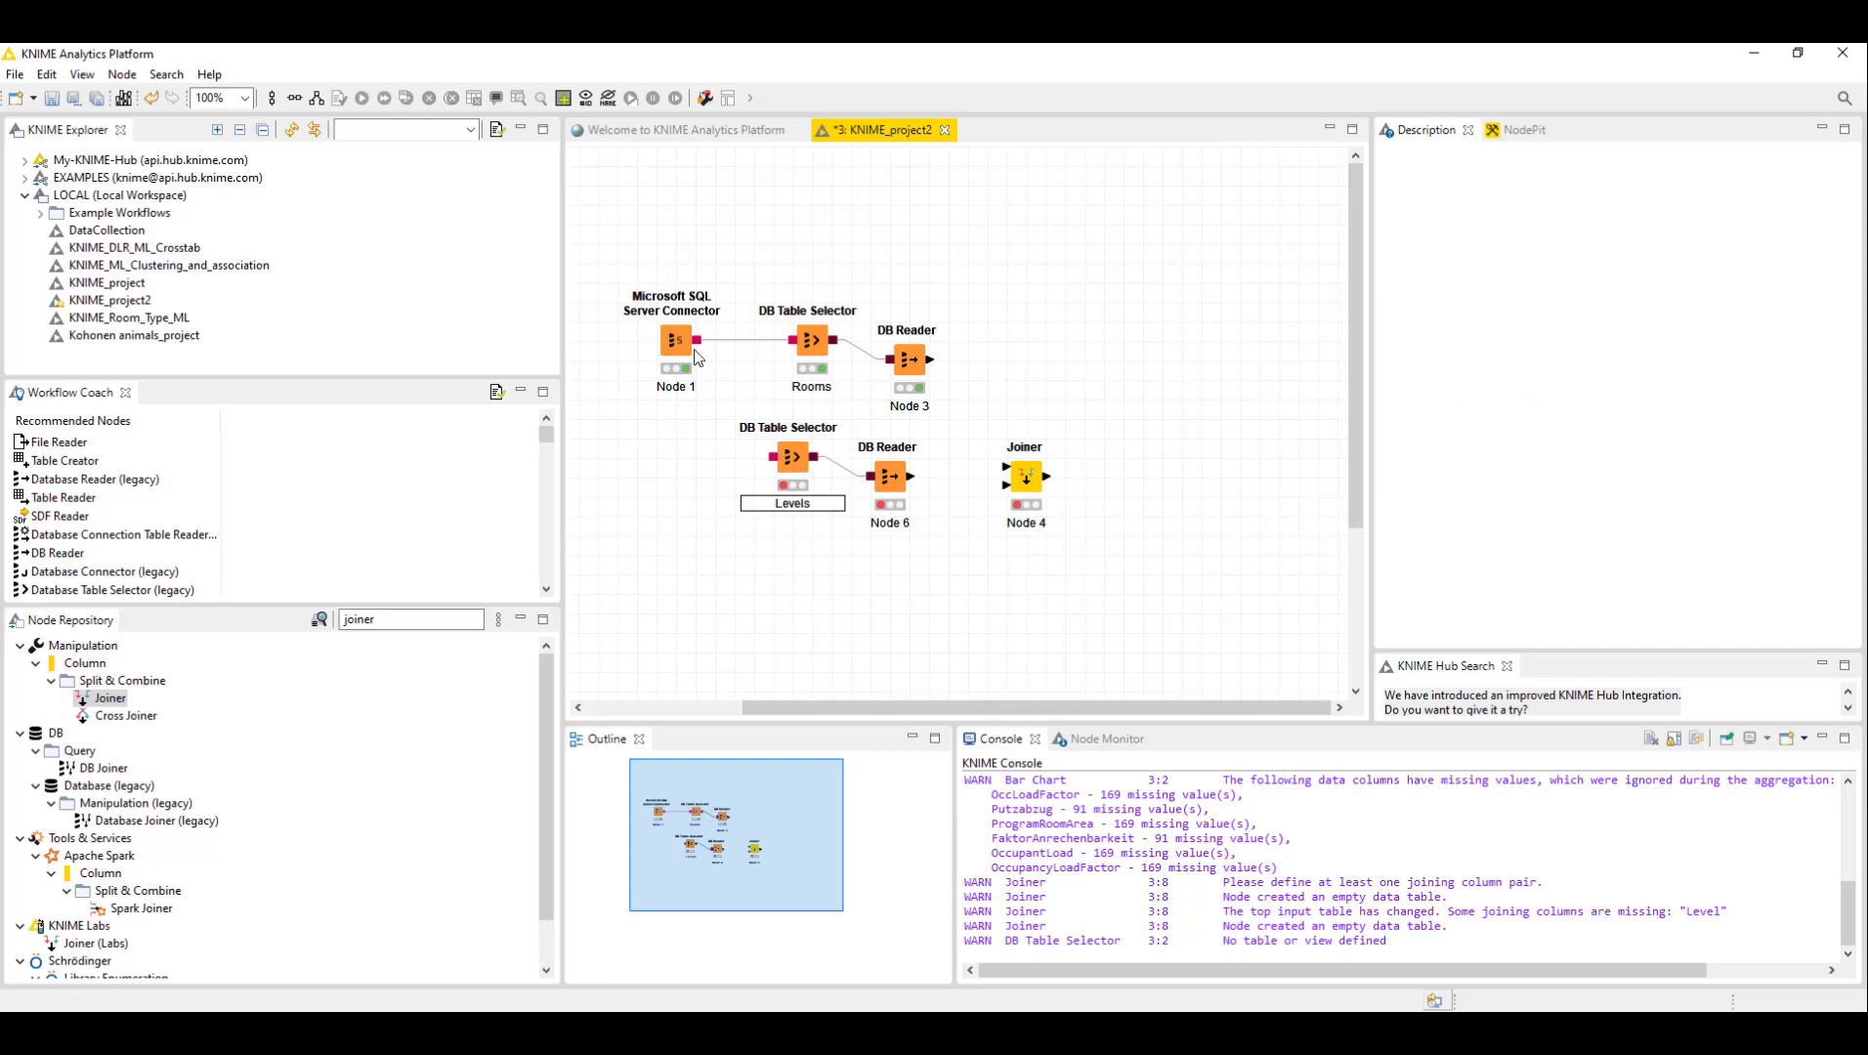
# - Connect the SQL Server Connector to the Levels DB Table Selector and set its table to Levels
pyautogui.moveTo(698, 341)
pyautogui.mouseDown()
pyautogui.moveTo(772, 479)
pyautogui.moveTo(767, 464)
pyautogui.mouseUp()
pyautogui.click(708, 521)
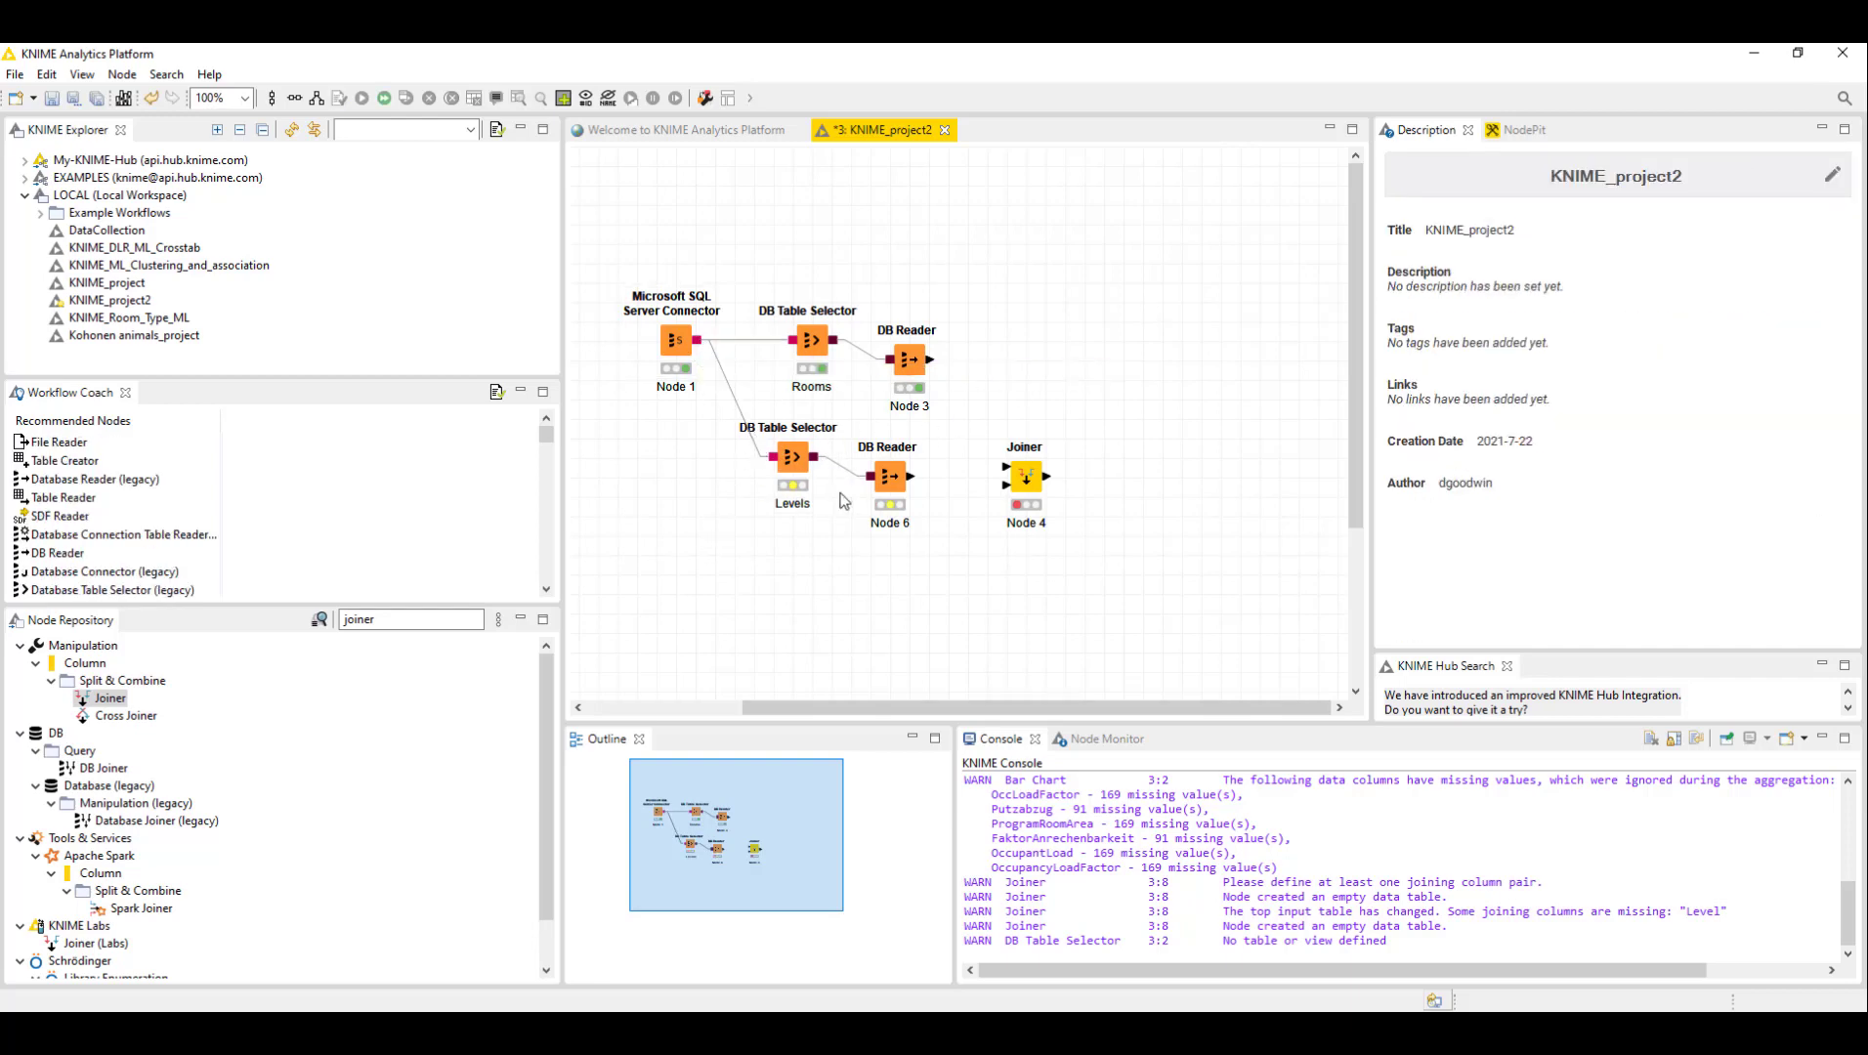
pyautogui.click(787, 465)
pyautogui.rightClick(789, 463)
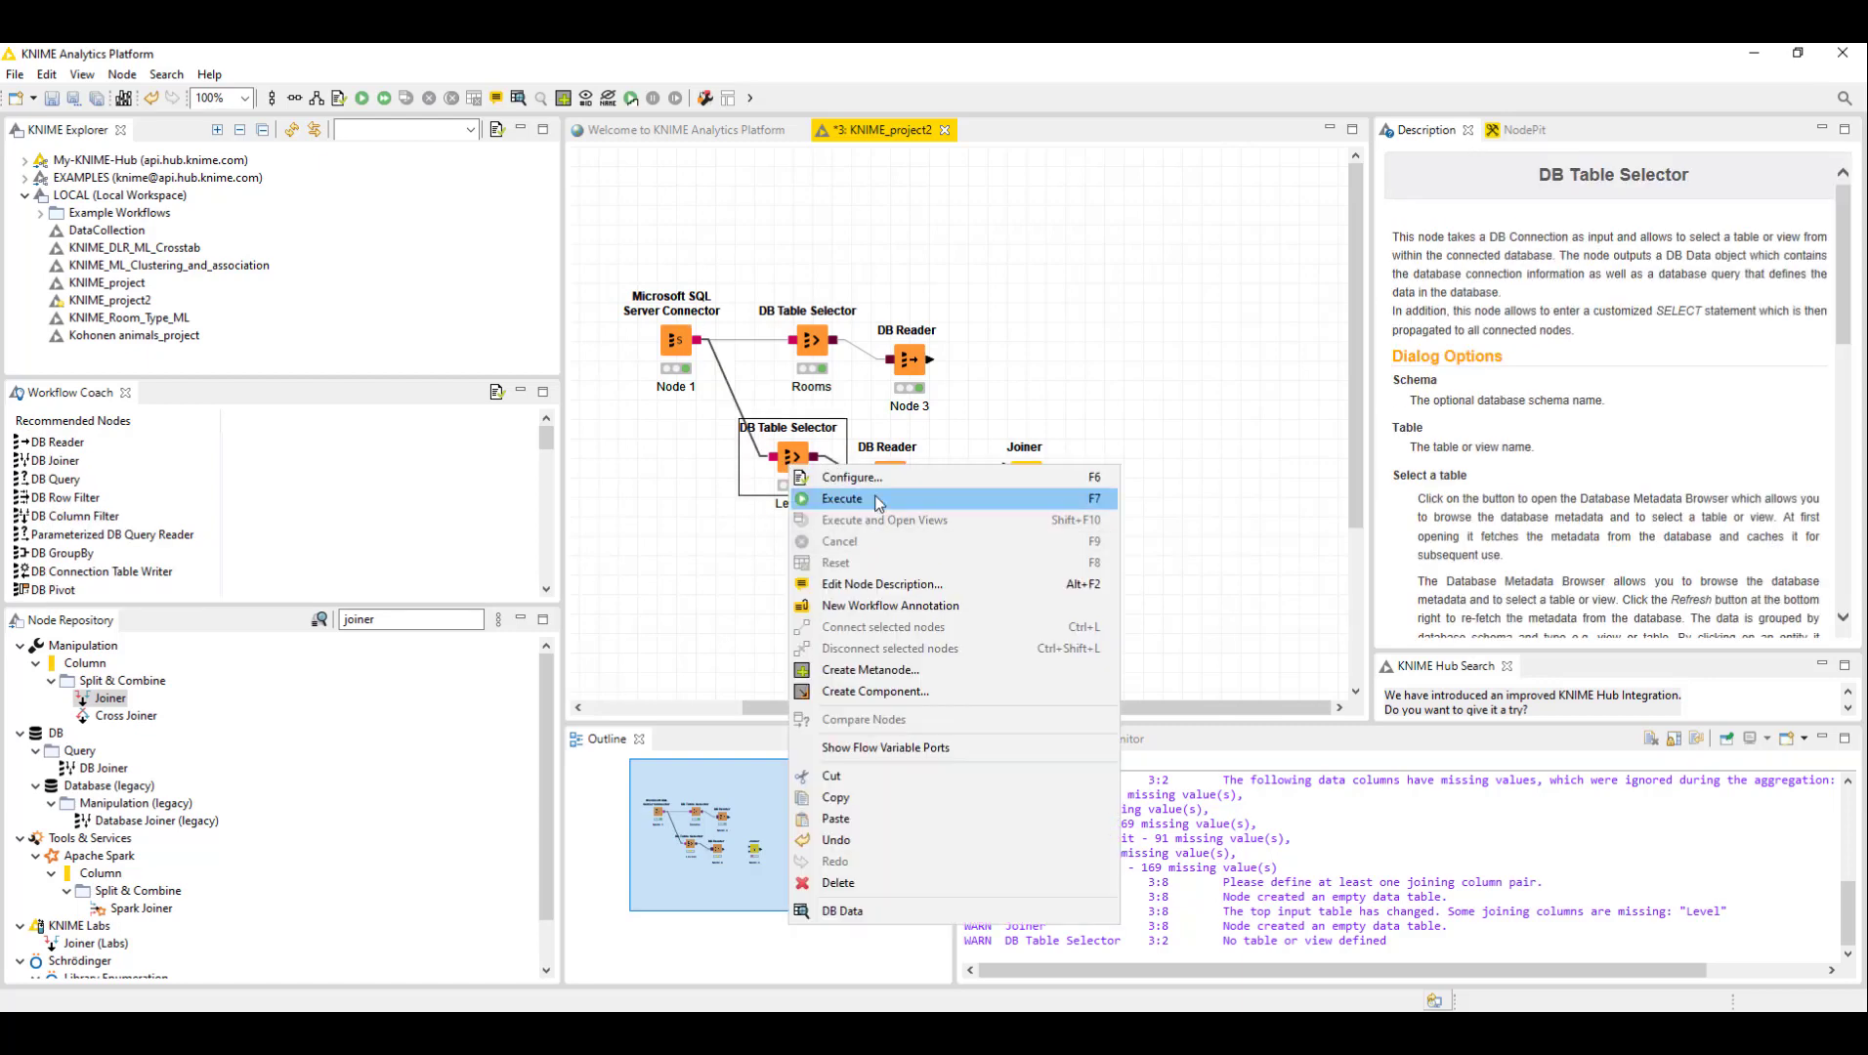
pyautogui.click(846, 477)
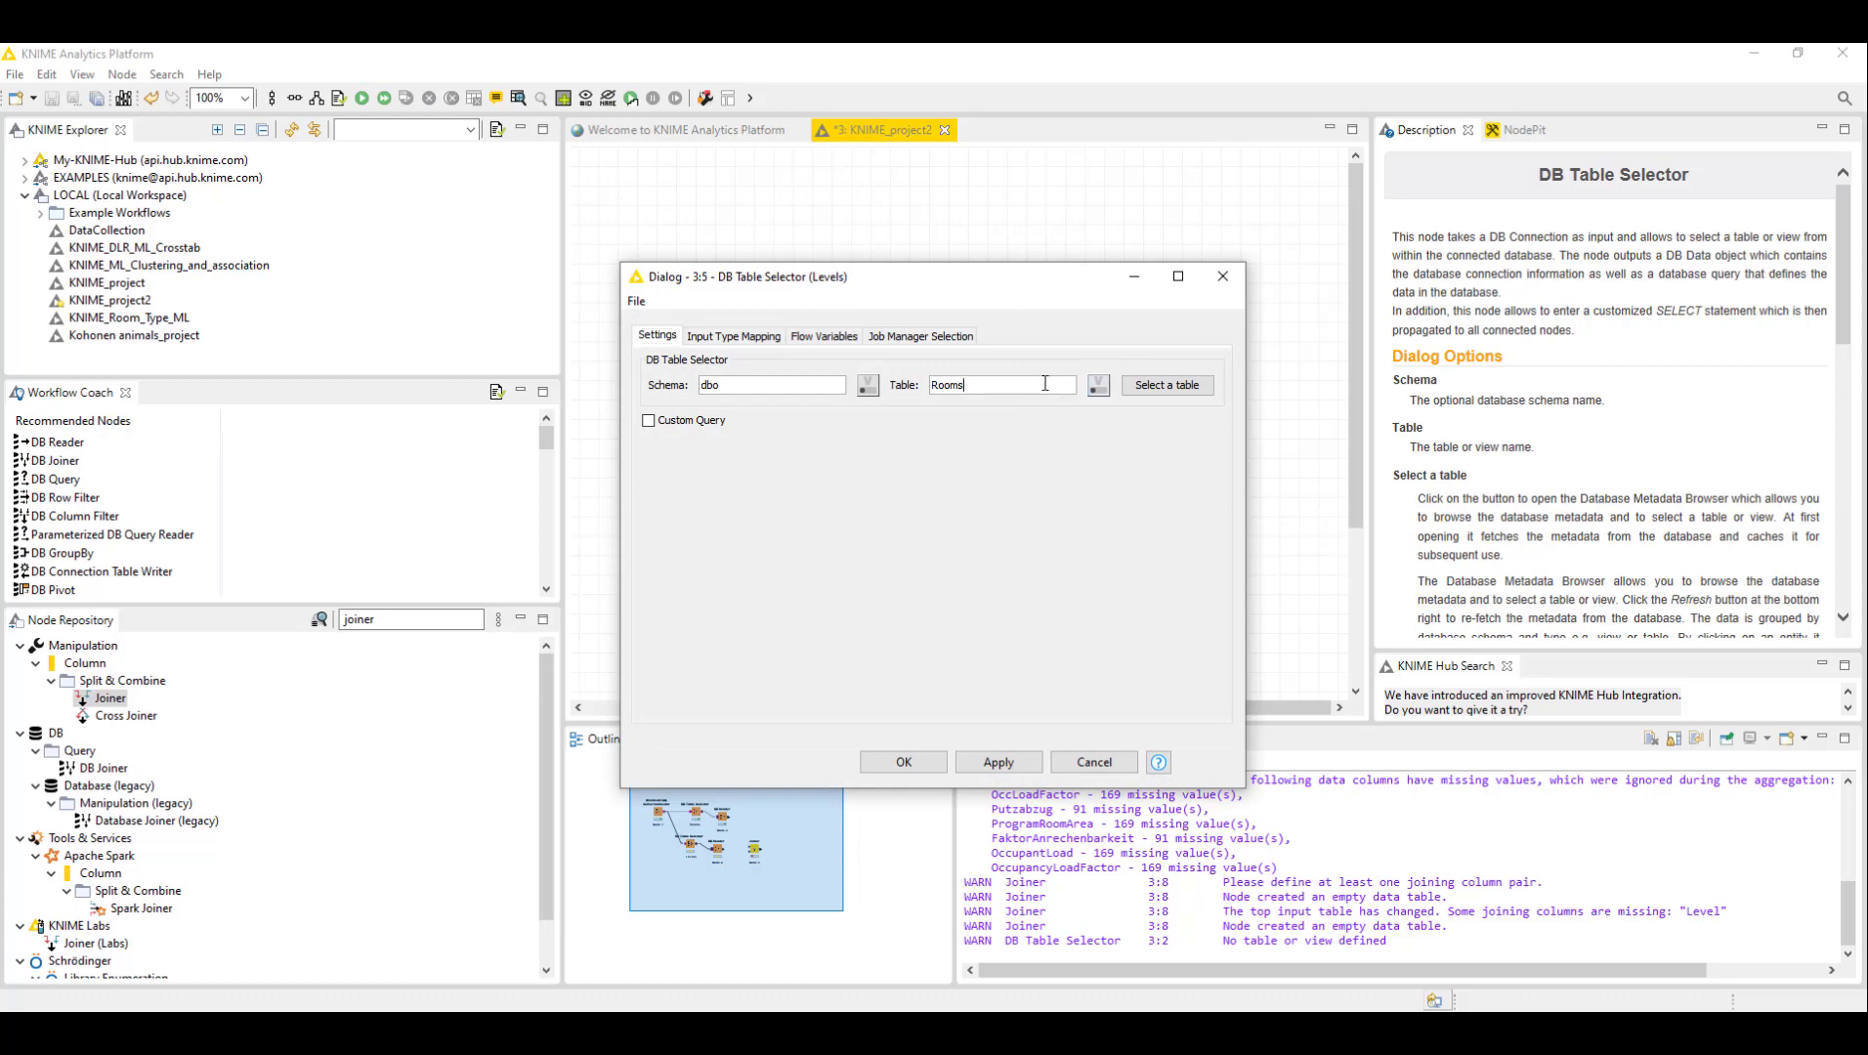
pyautogui.click(1157, 384)
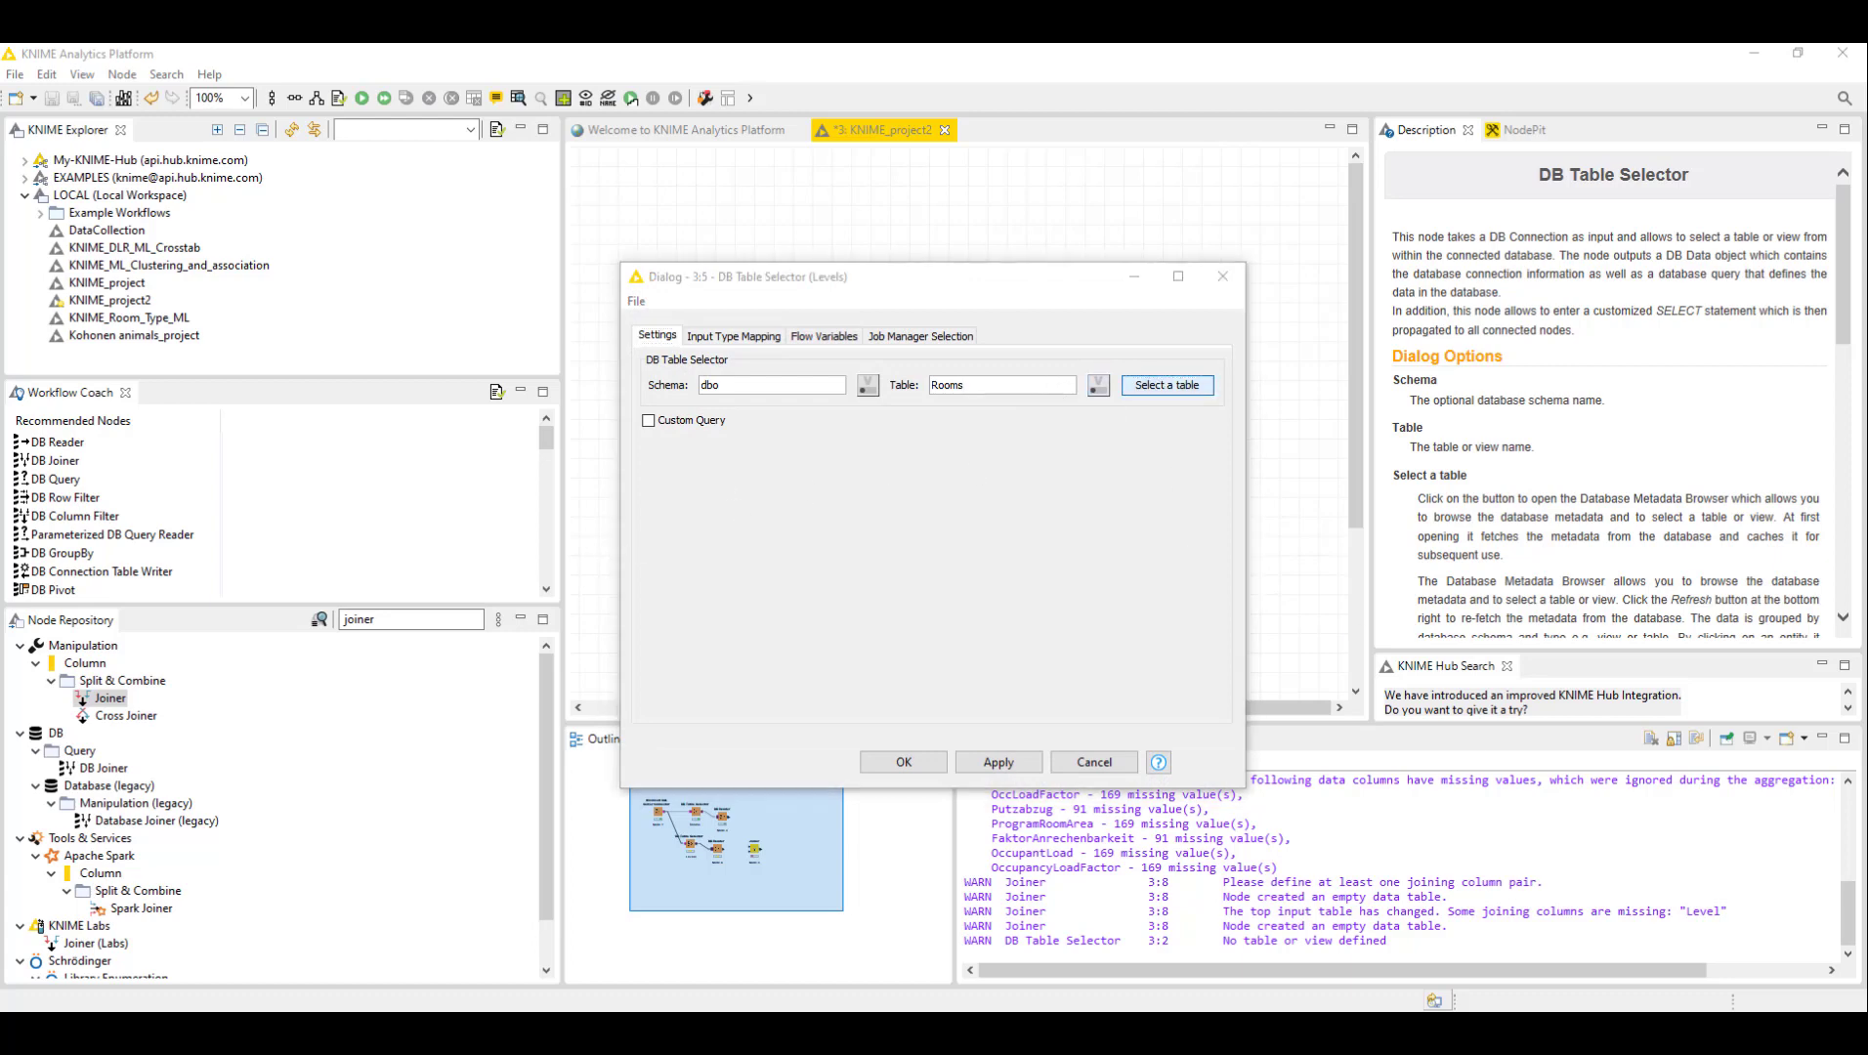
pyautogui.moveTo(965, 383); pyautogui.dragTo(811, 387)
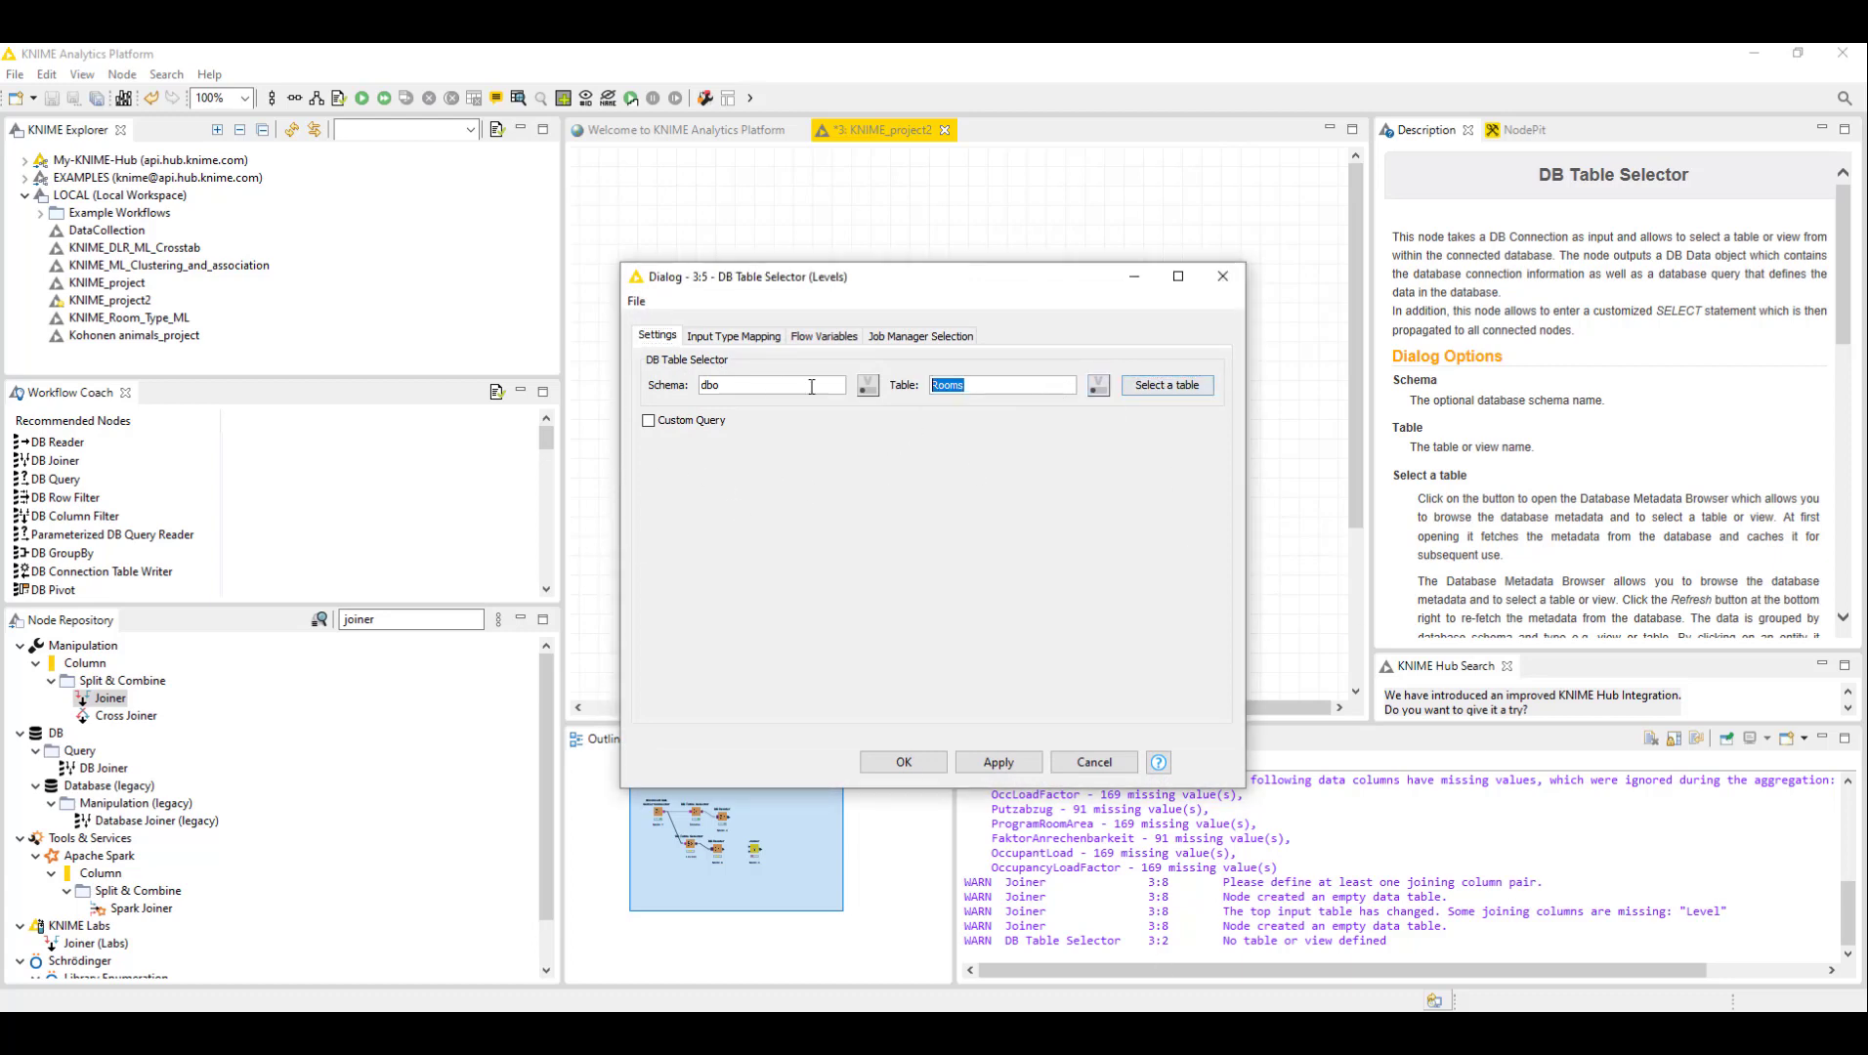
pyautogui.write('Levels')
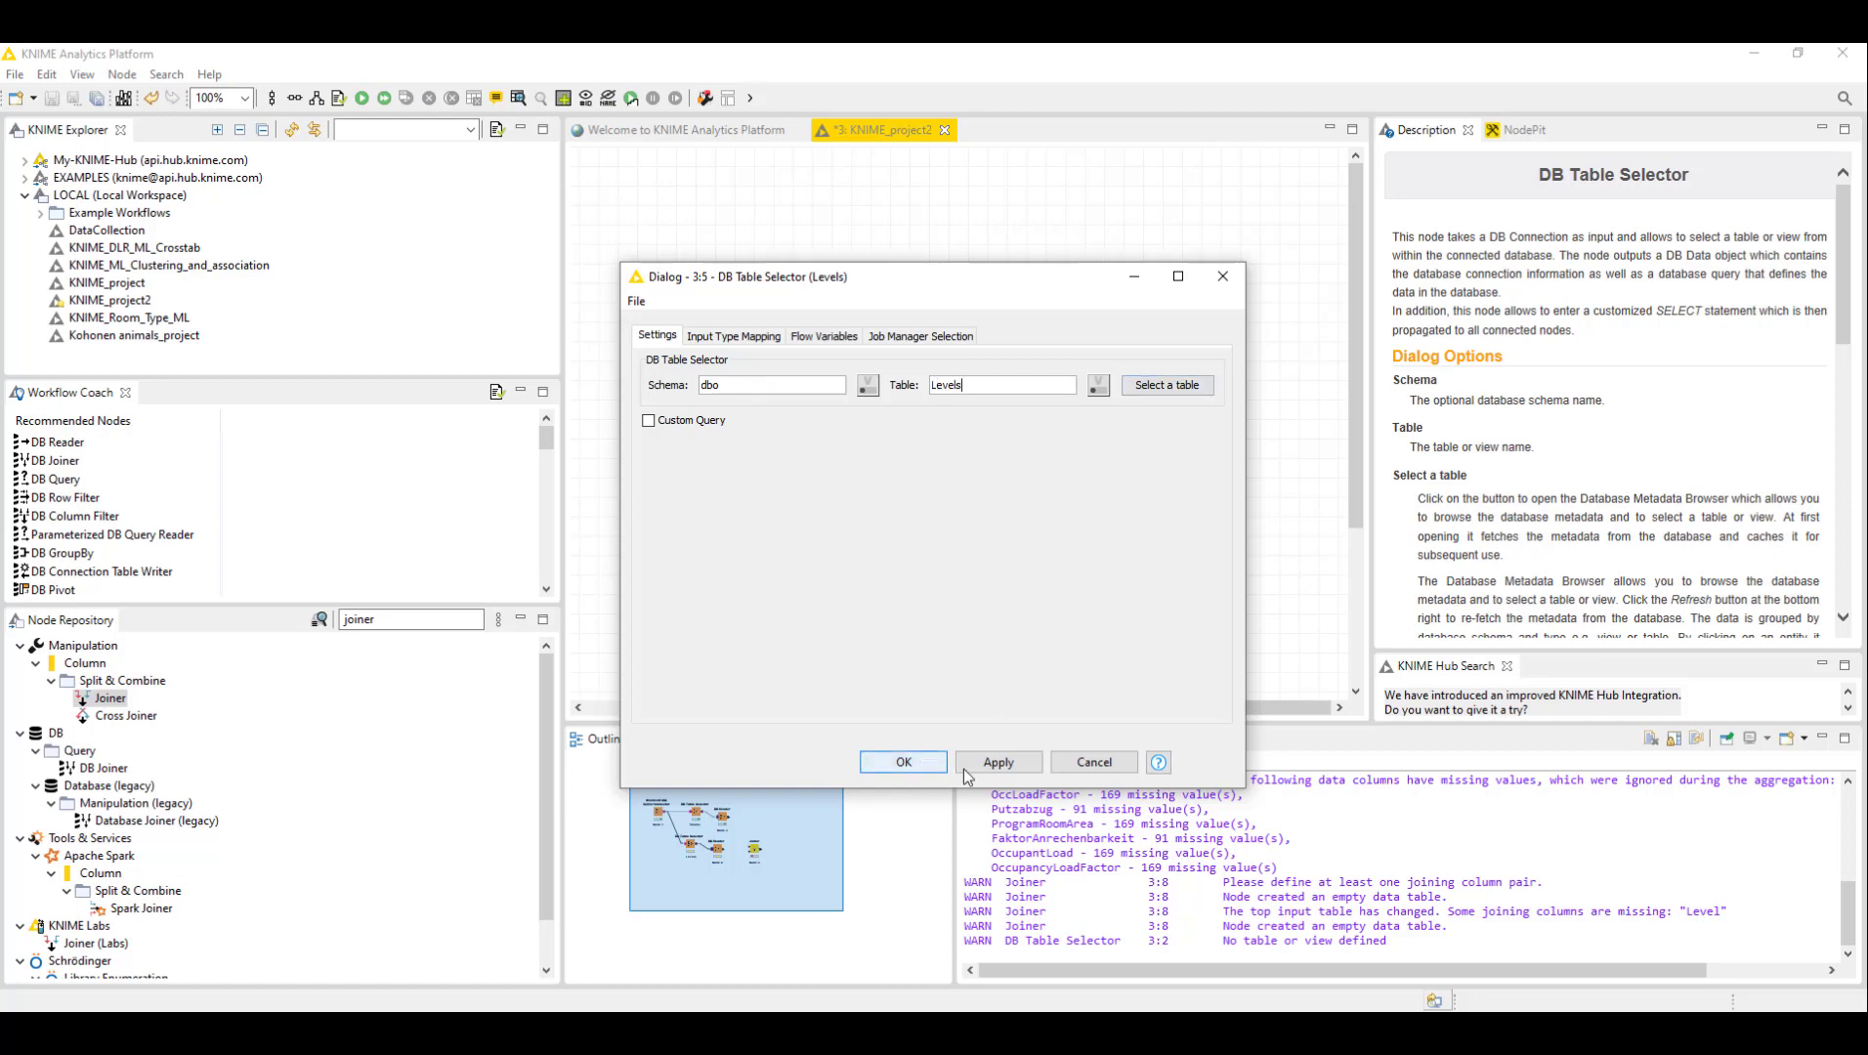
pyautogui.click(929, 771)
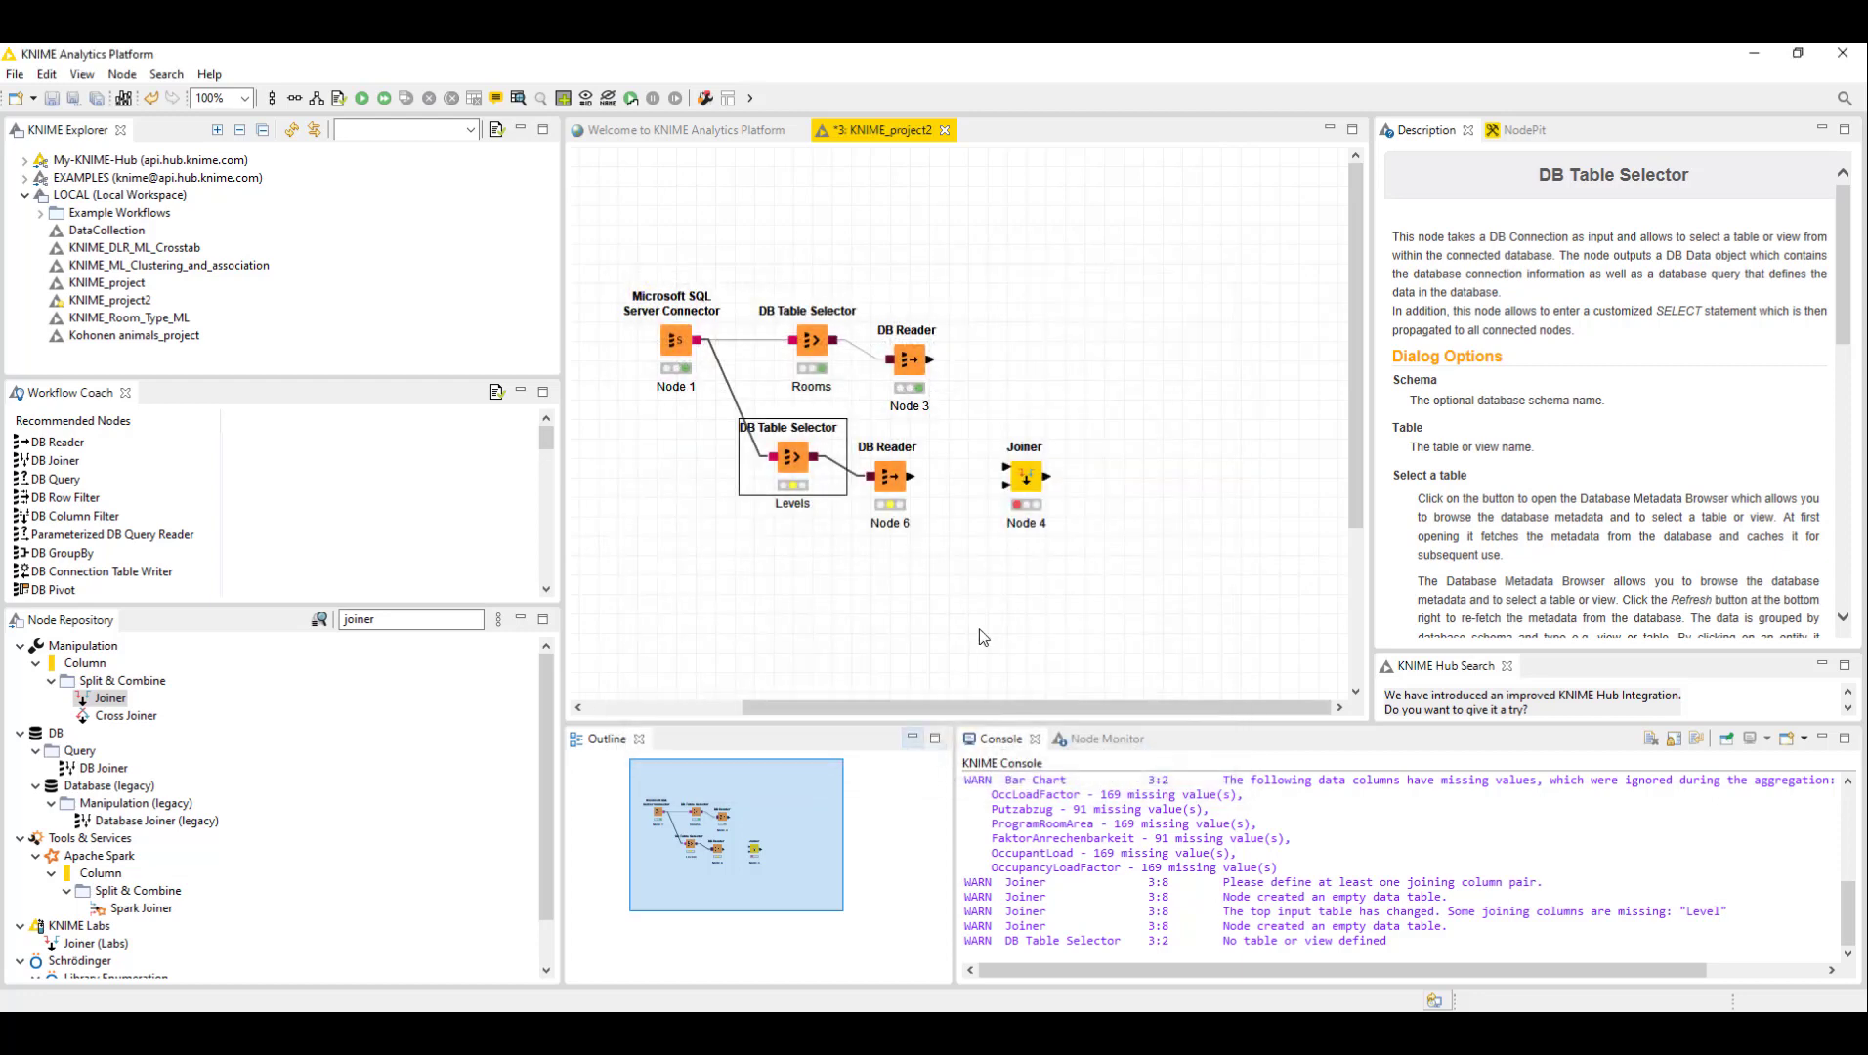
# - Execute the Levels DB Table Selector and its downstream DB Reader
pyautogui.rightClick(789, 457)
pyautogui.click(826, 491)
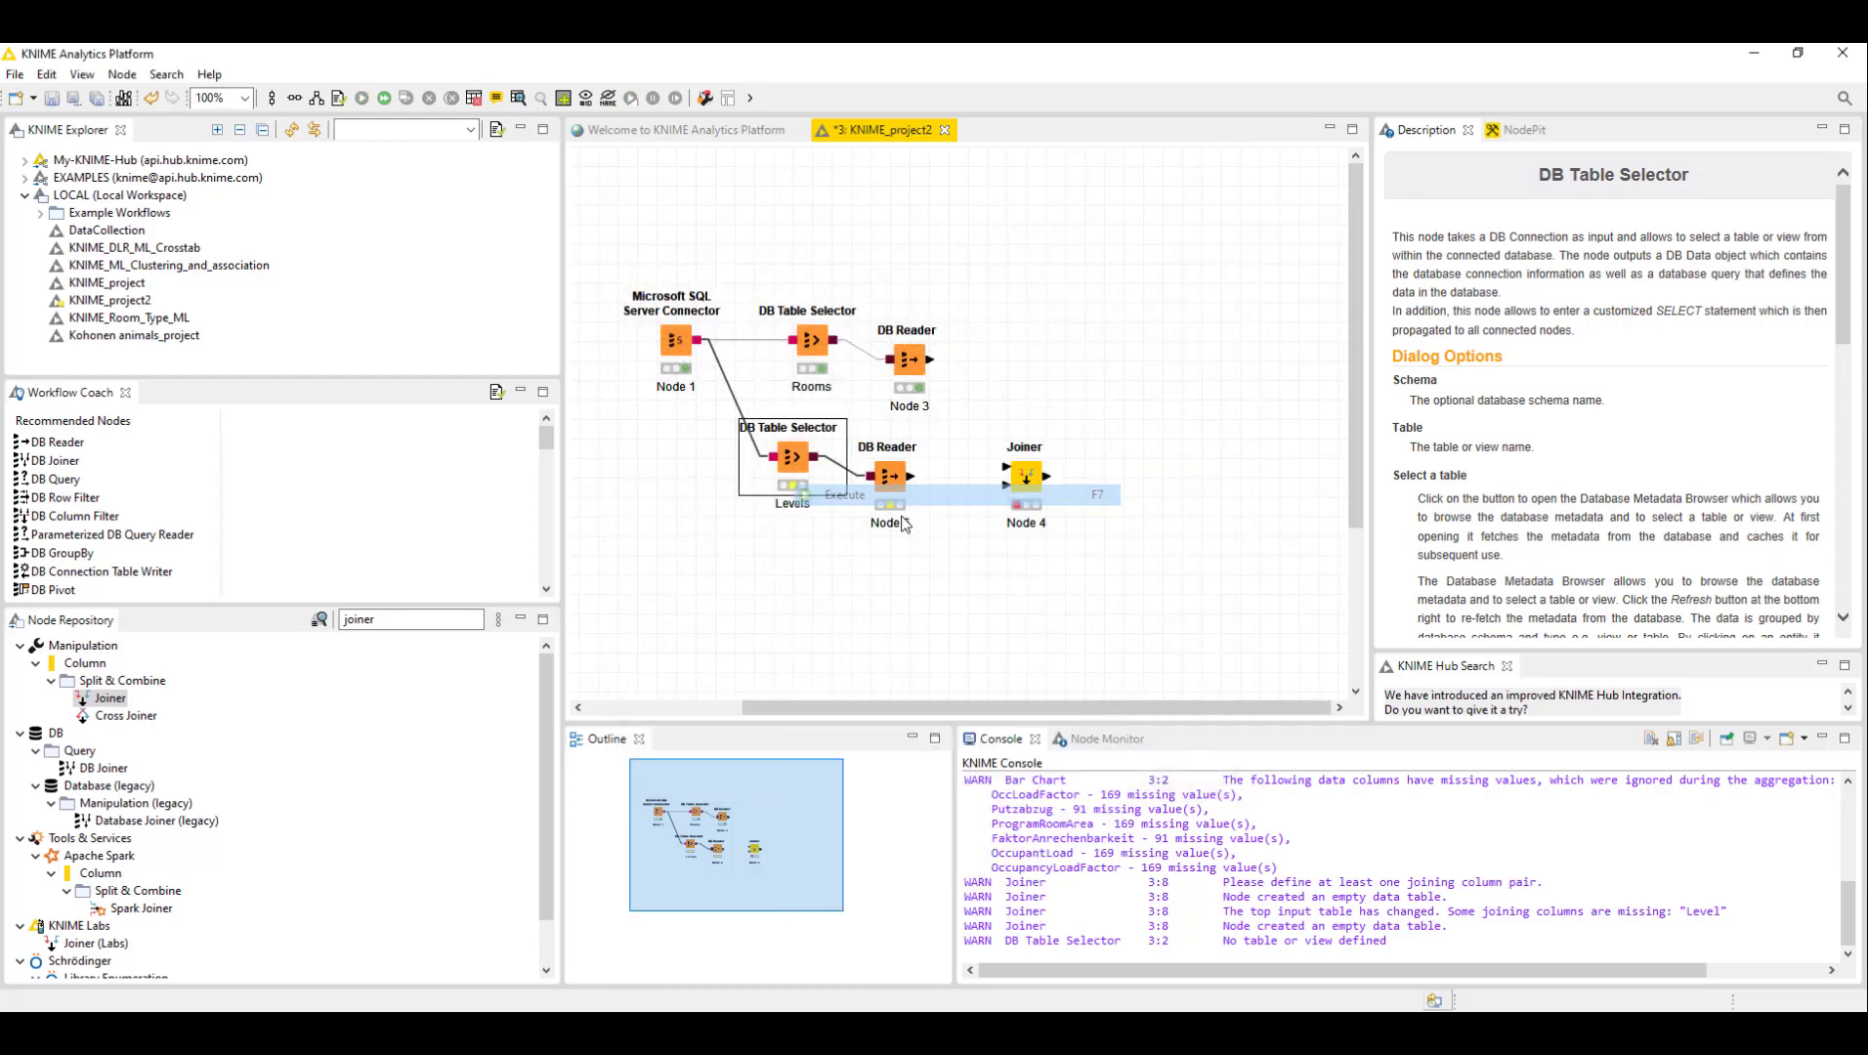
pyautogui.rightClick(904, 479)
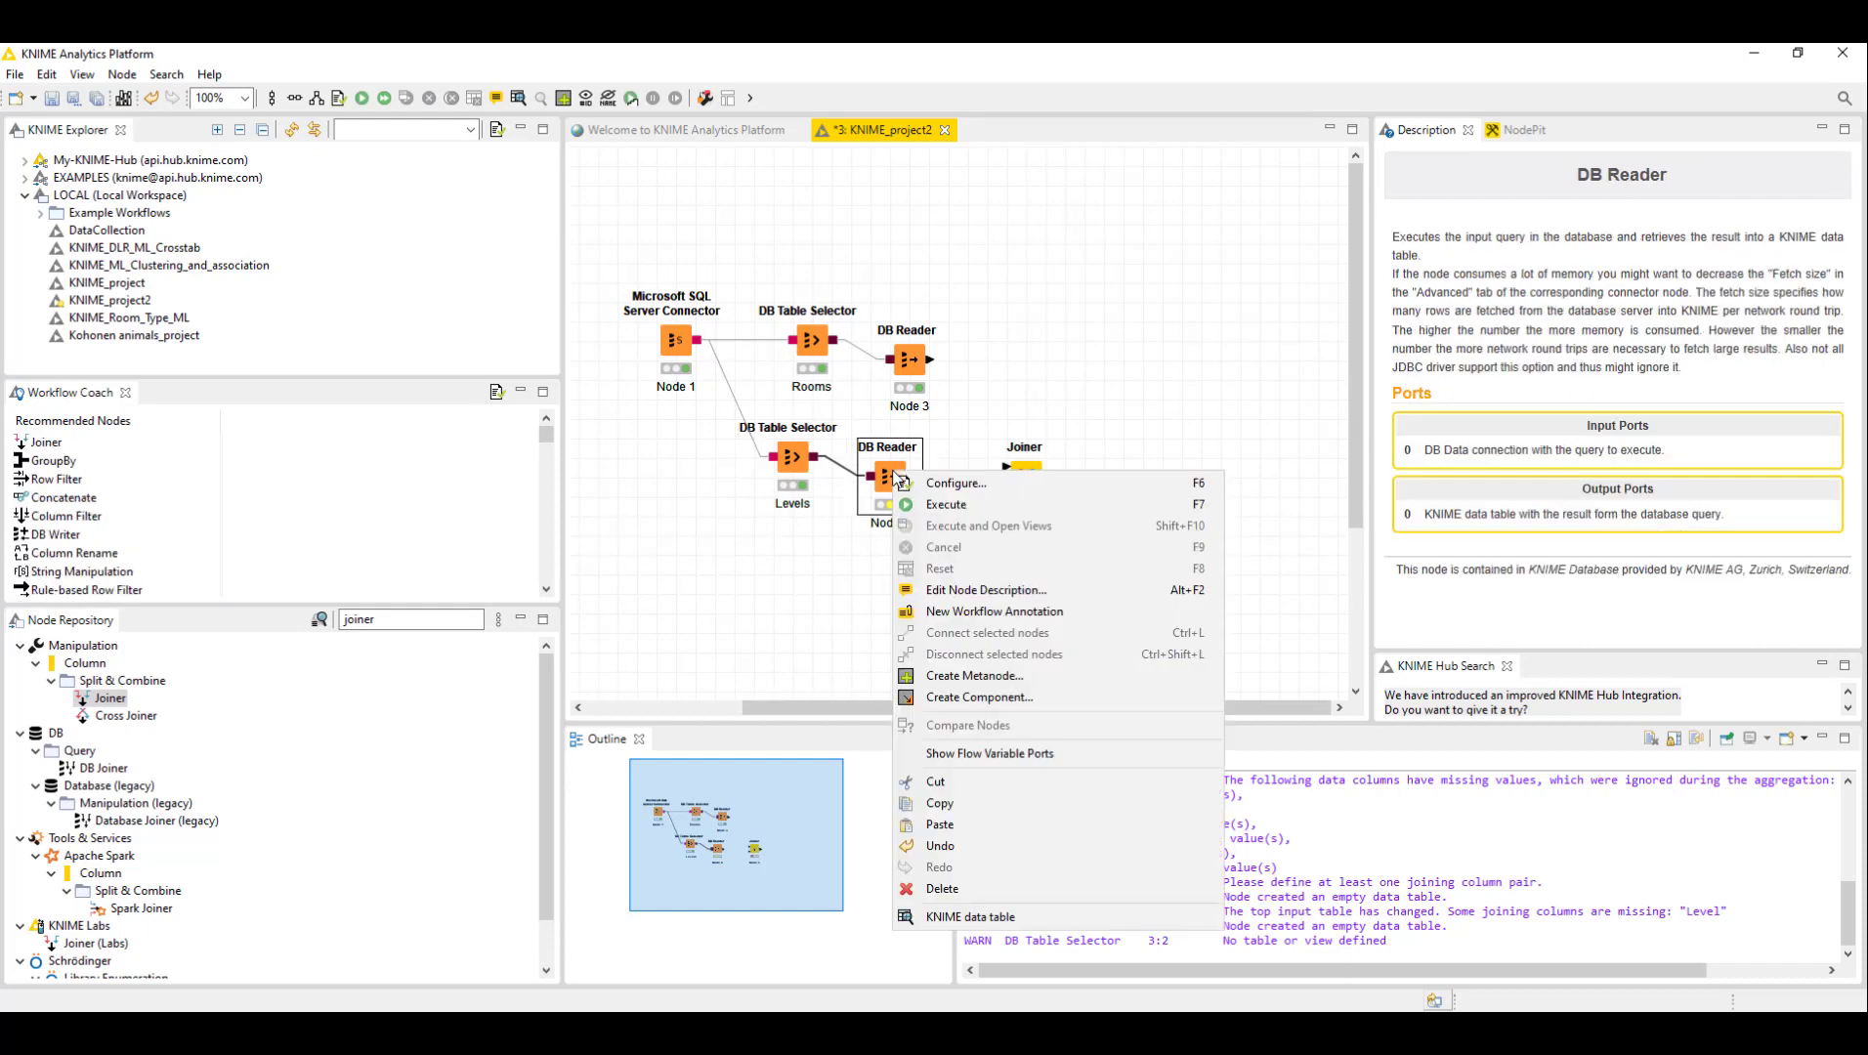
pyautogui.click(989, 498)
# - Open the Levels DB Reader's output data table to review the rows, then close it
pyautogui.rightClick(889, 476)
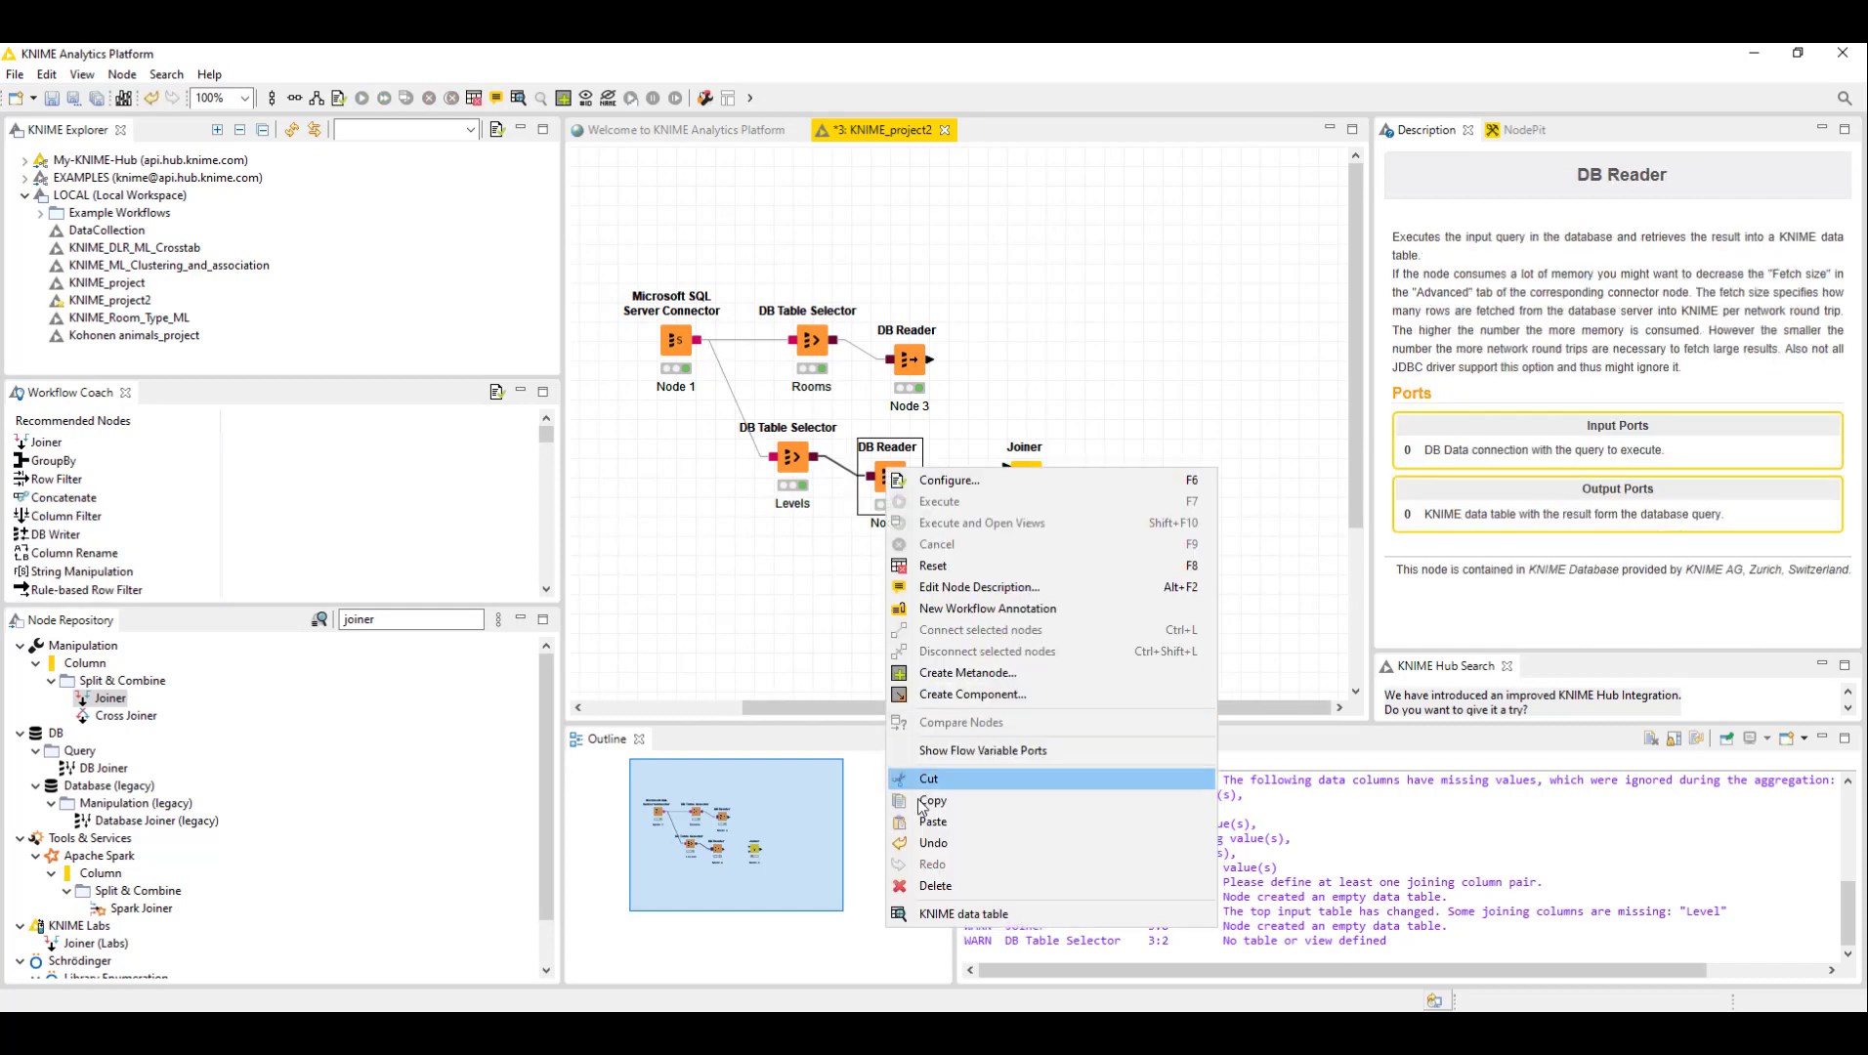
pyautogui.click(967, 918)
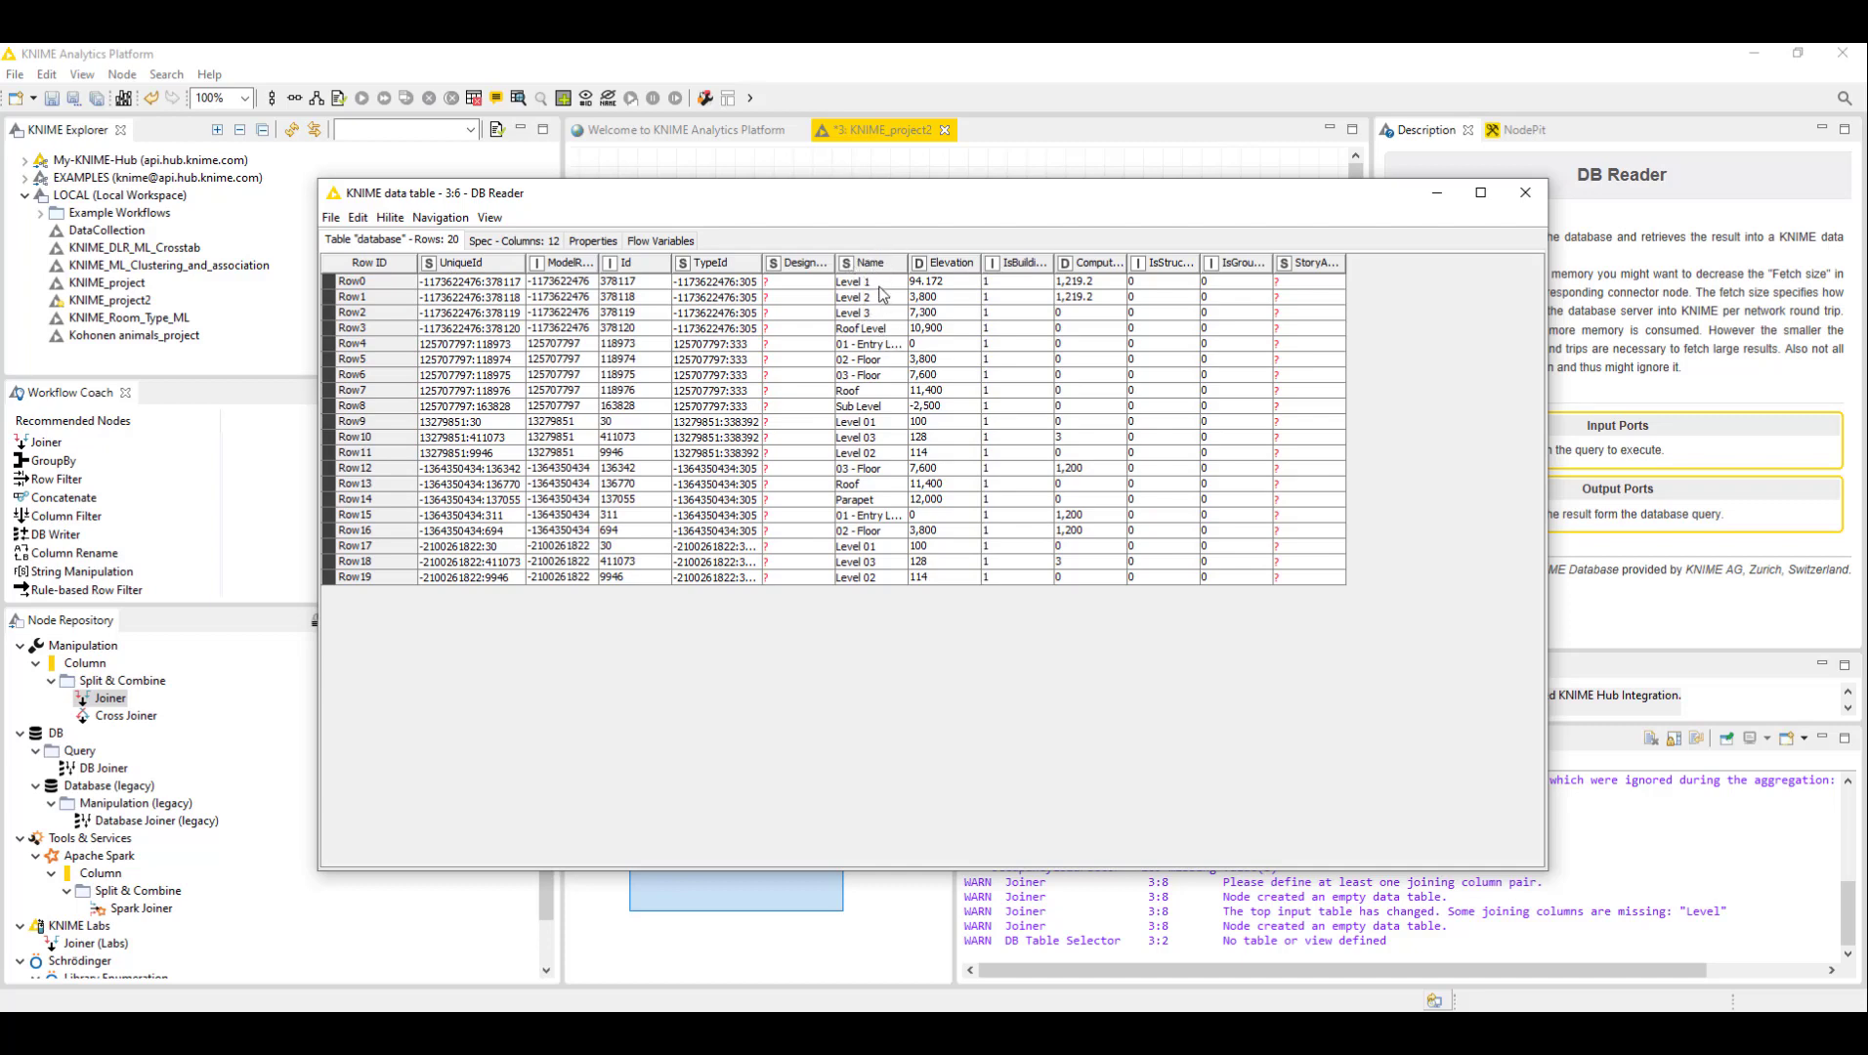
pyautogui.click(1522, 195)
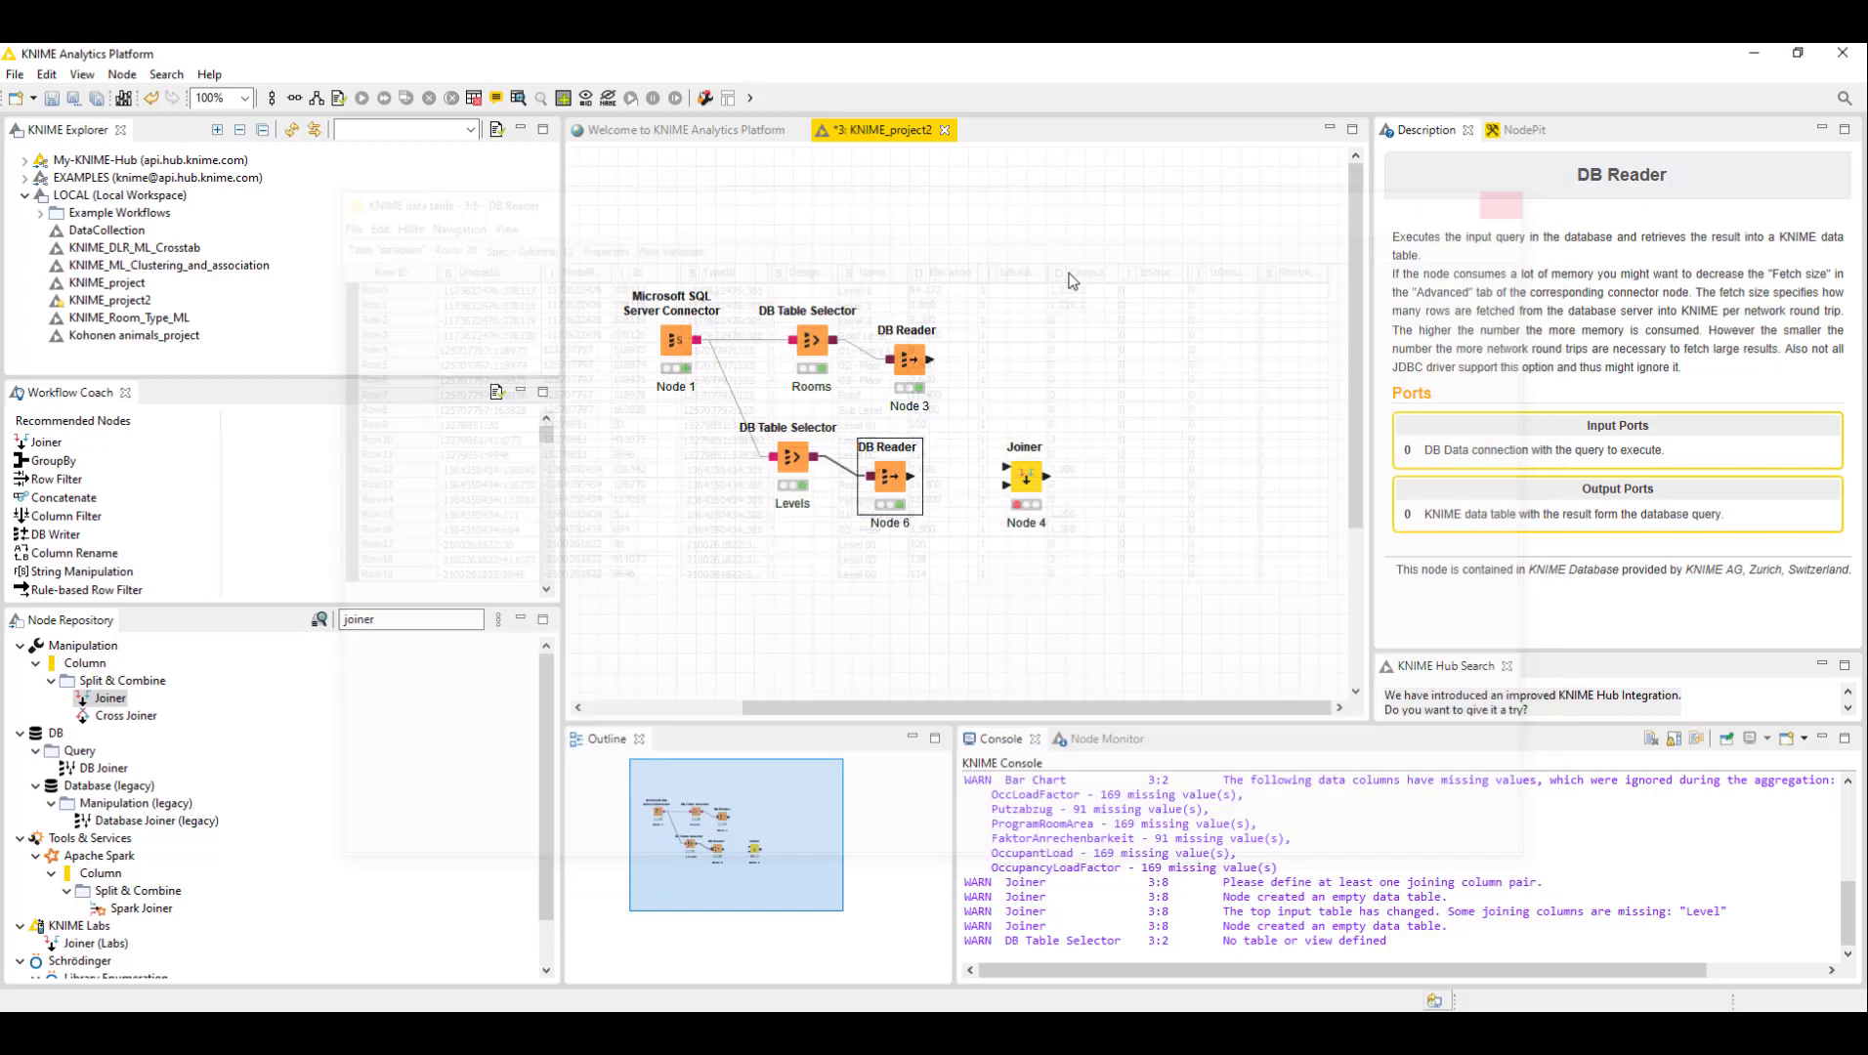
# - Rearrange the canvas, moving the Rooms branch upward and placing the Joiner between the two DB Readers
pyautogui.click(1055, 400)
pyautogui.click(1021, 479)
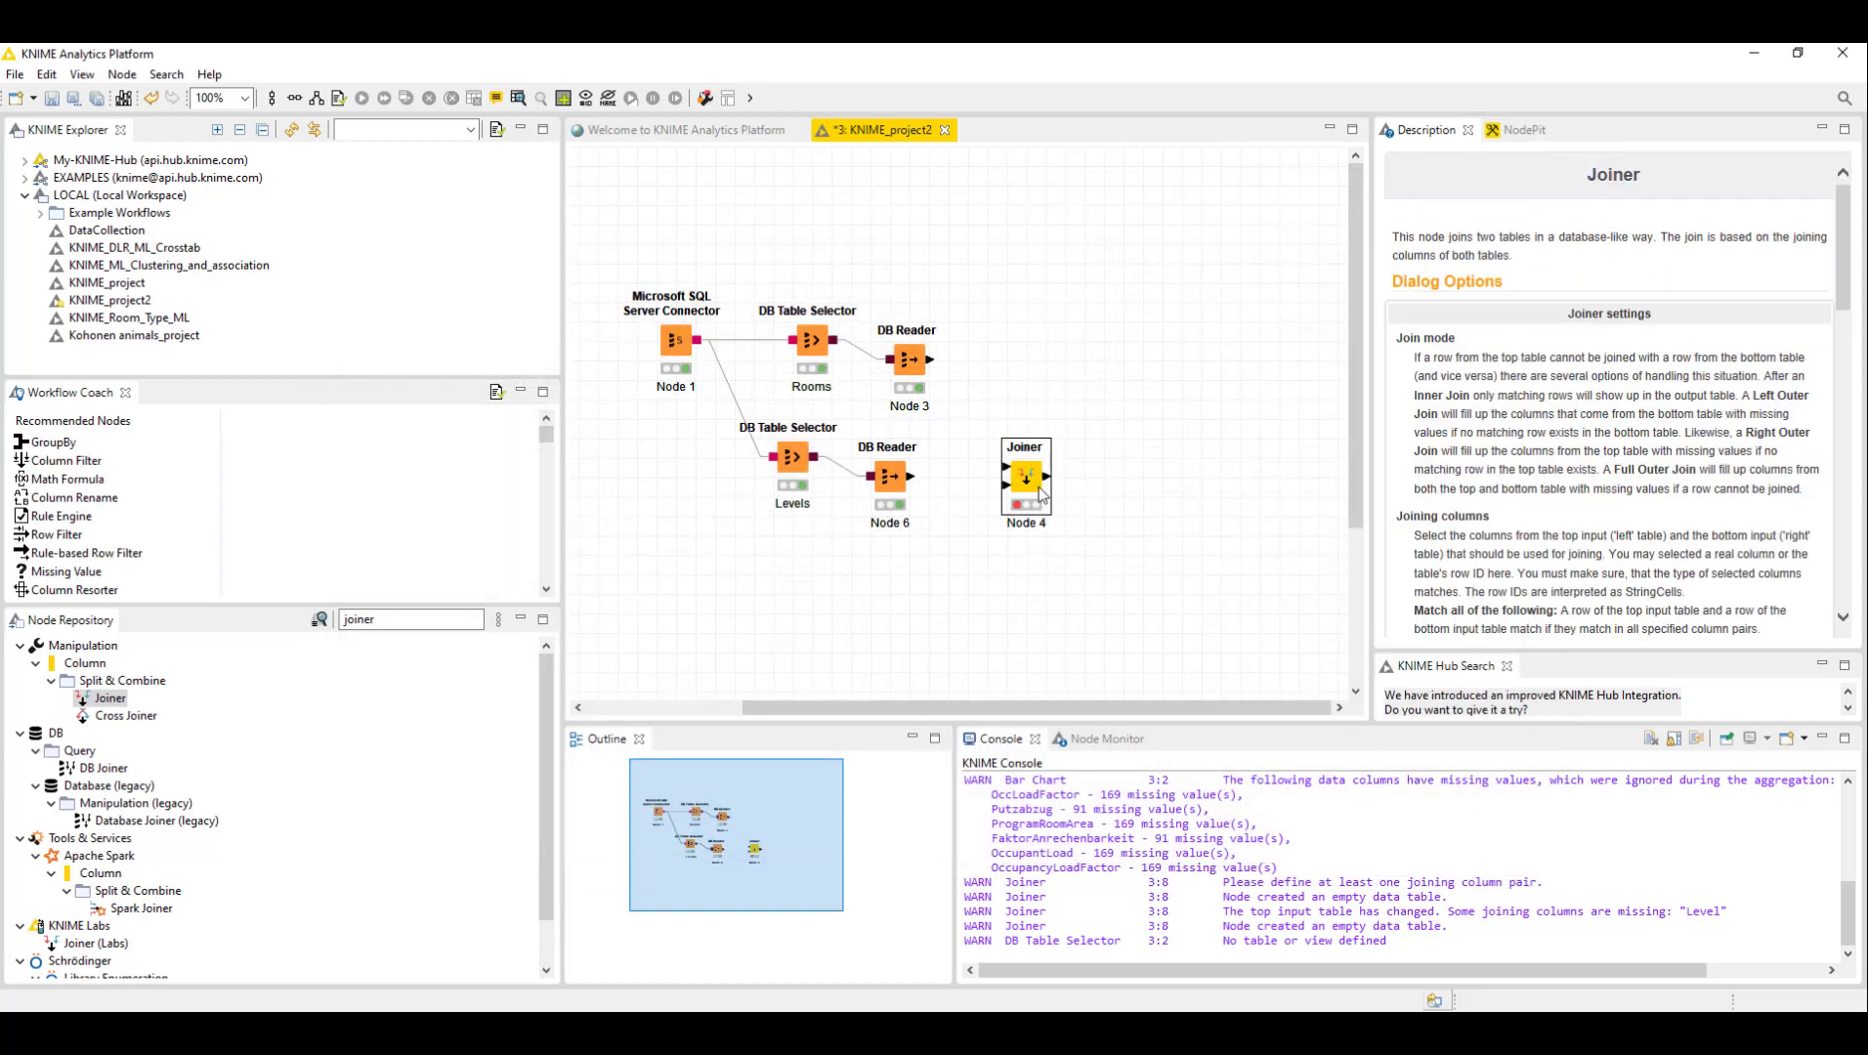
pyautogui.moveTo(1042, 492); pyautogui.dragTo(1104, 481)
pyautogui.click(1060, 429)
pyautogui.click(1096, 474)
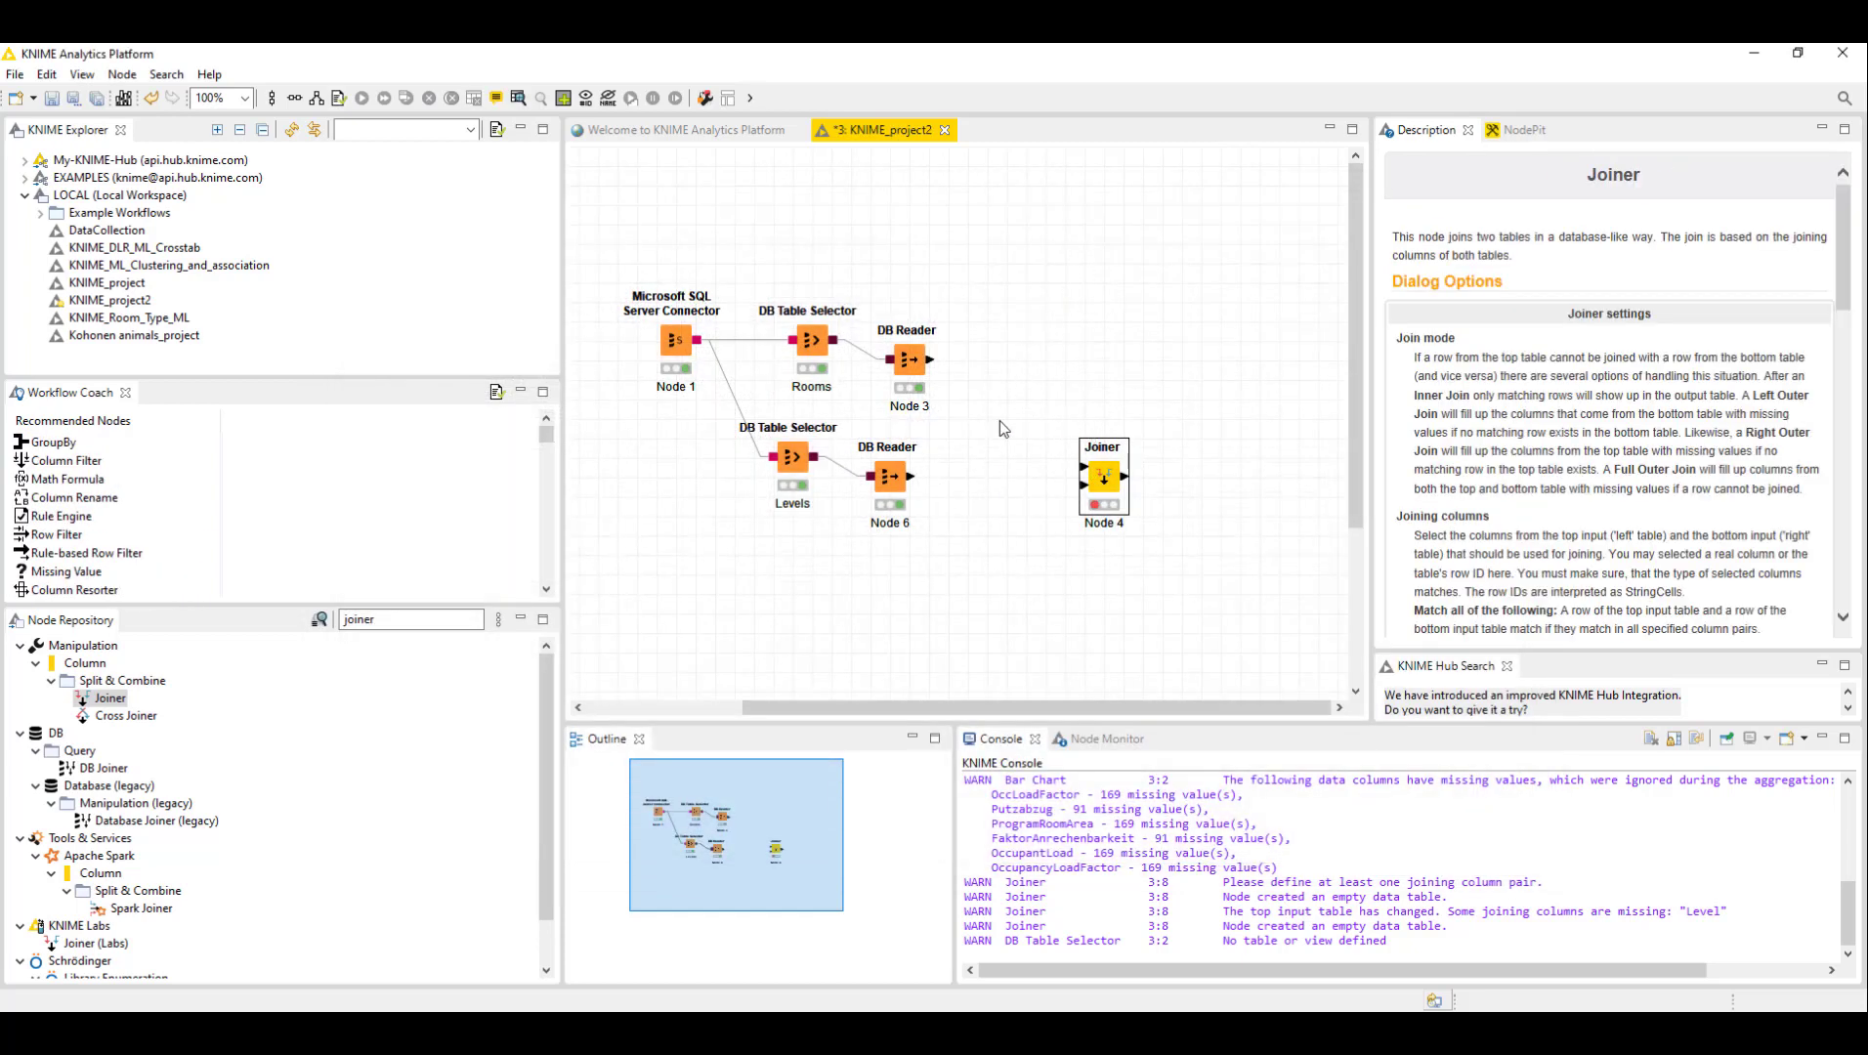
pyautogui.moveTo(907, 362); pyautogui.dragTo(826, 309)
pyautogui.click(889, 476)
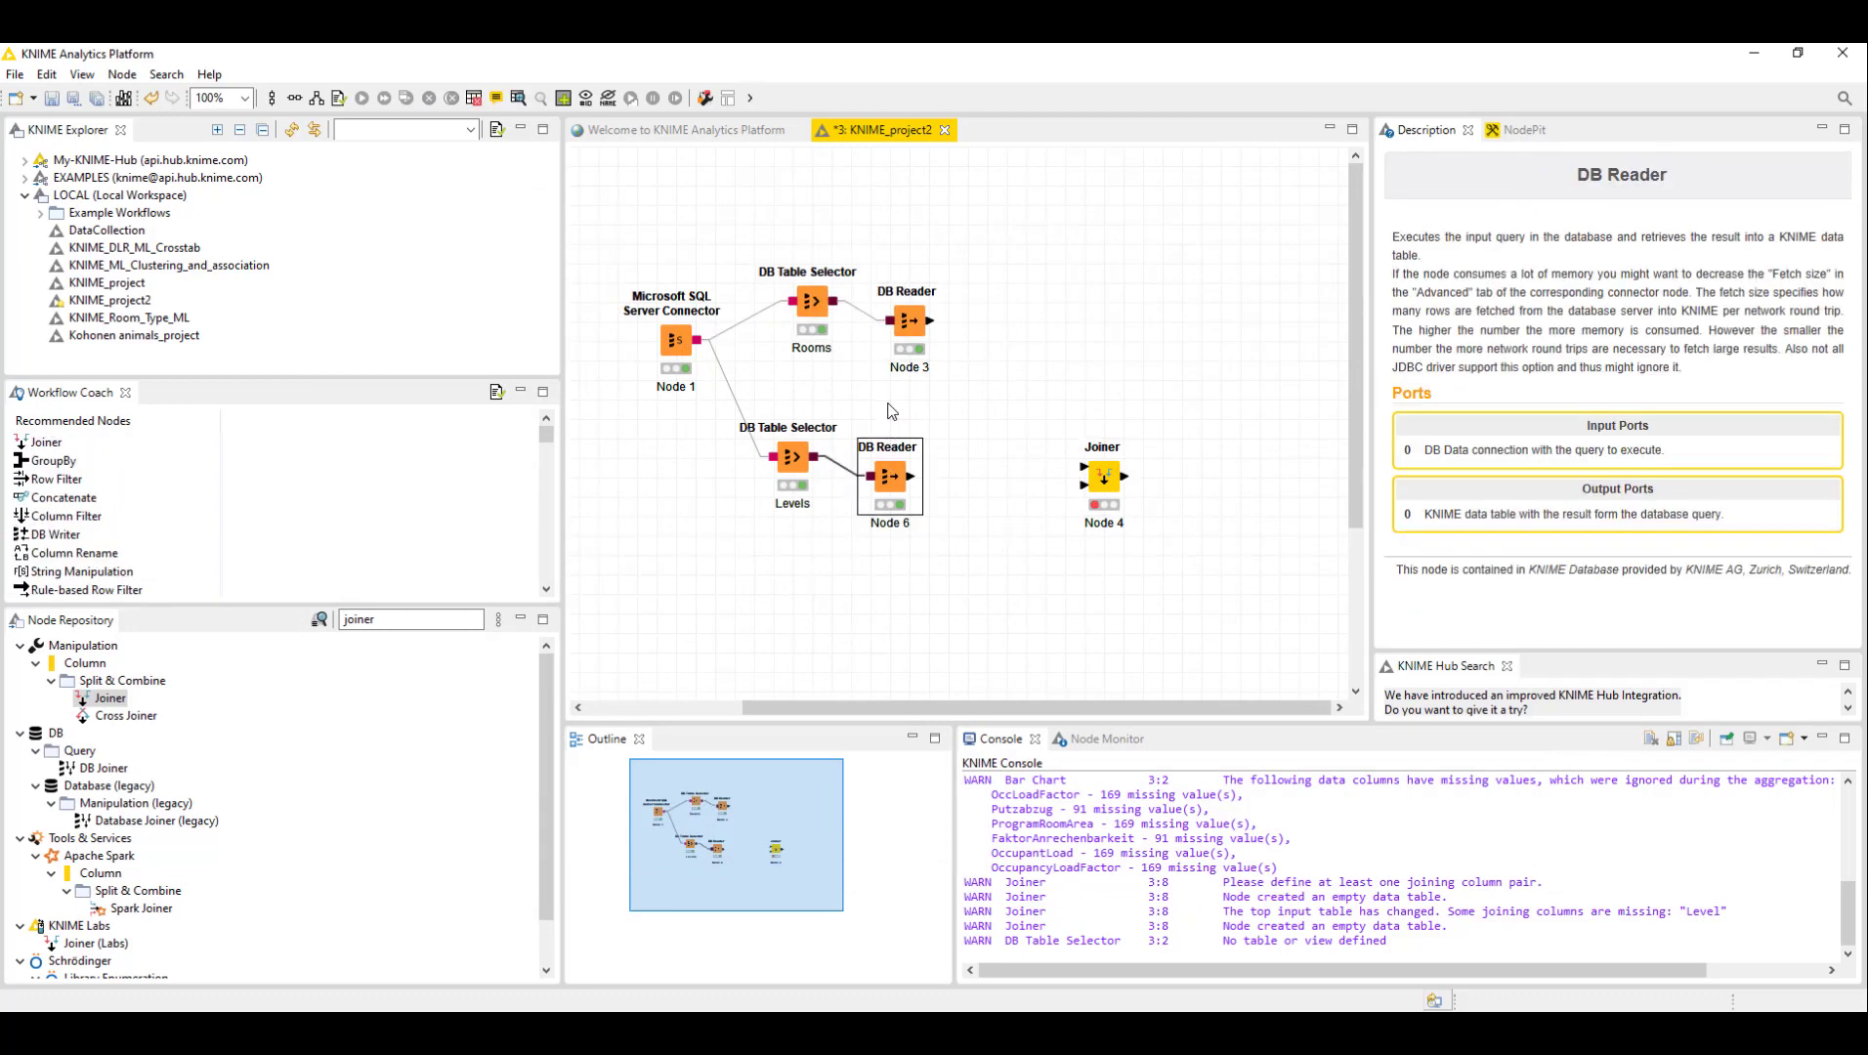
pyautogui.moveTo(1104, 474); pyautogui.dragTo(1026, 416)
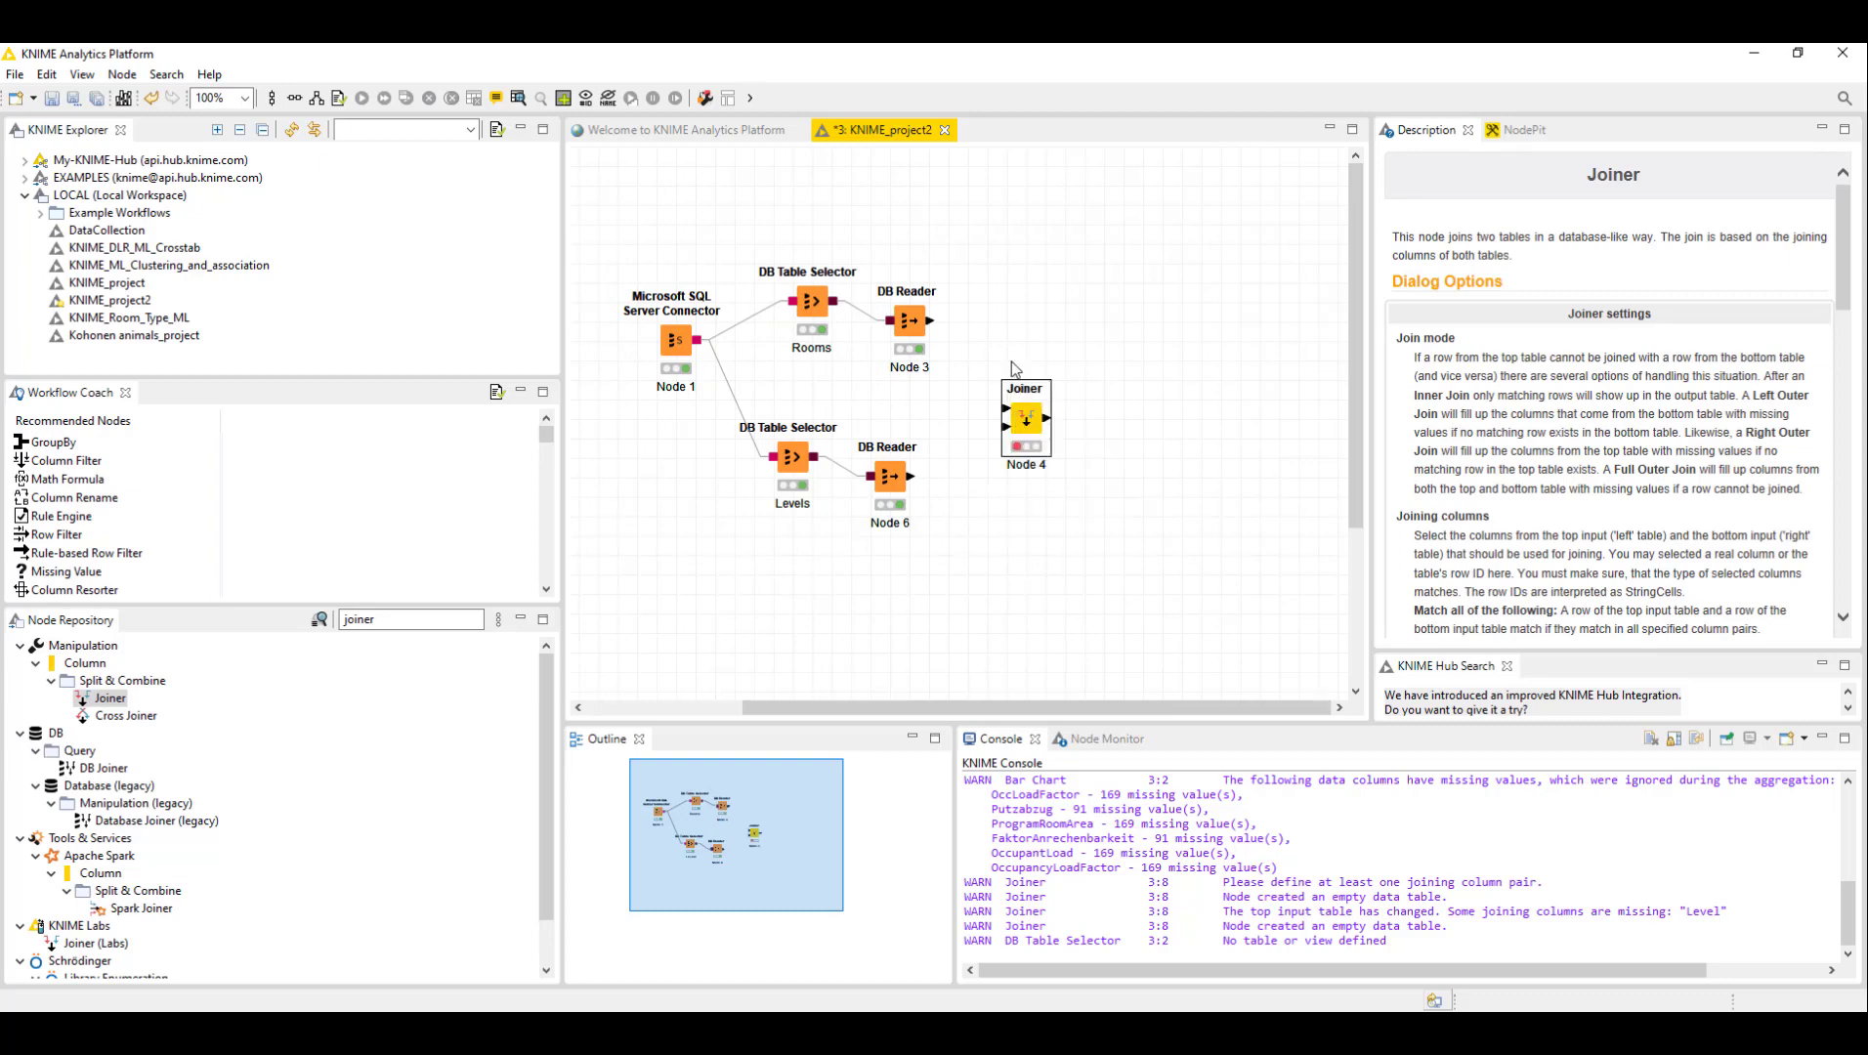
# - Connect the Rooms DB Reader's output to the Joiner's top input
pyautogui.click(967, 337)
pyautogui.click(933, 332)
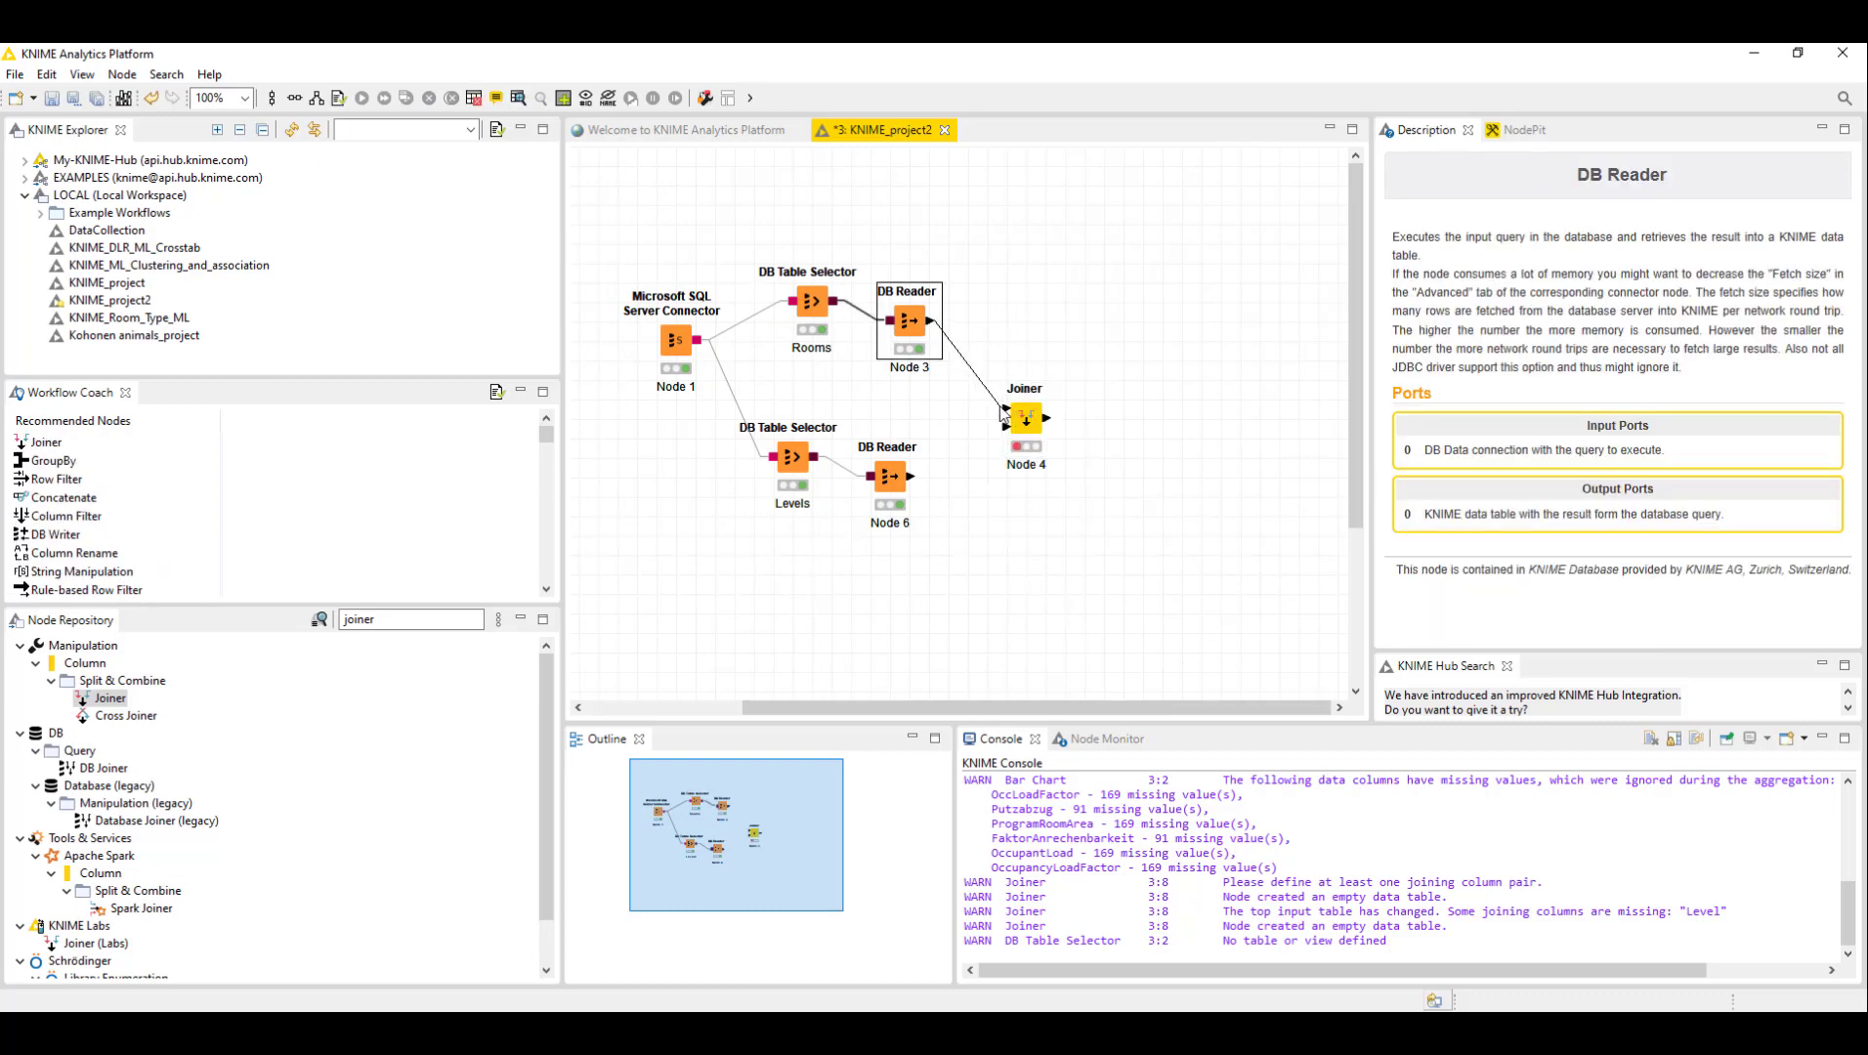
pyautogui.moveTo(930, 320); pyautogui.dragTo(1006, 408)
pyautogui.click(697, 348)
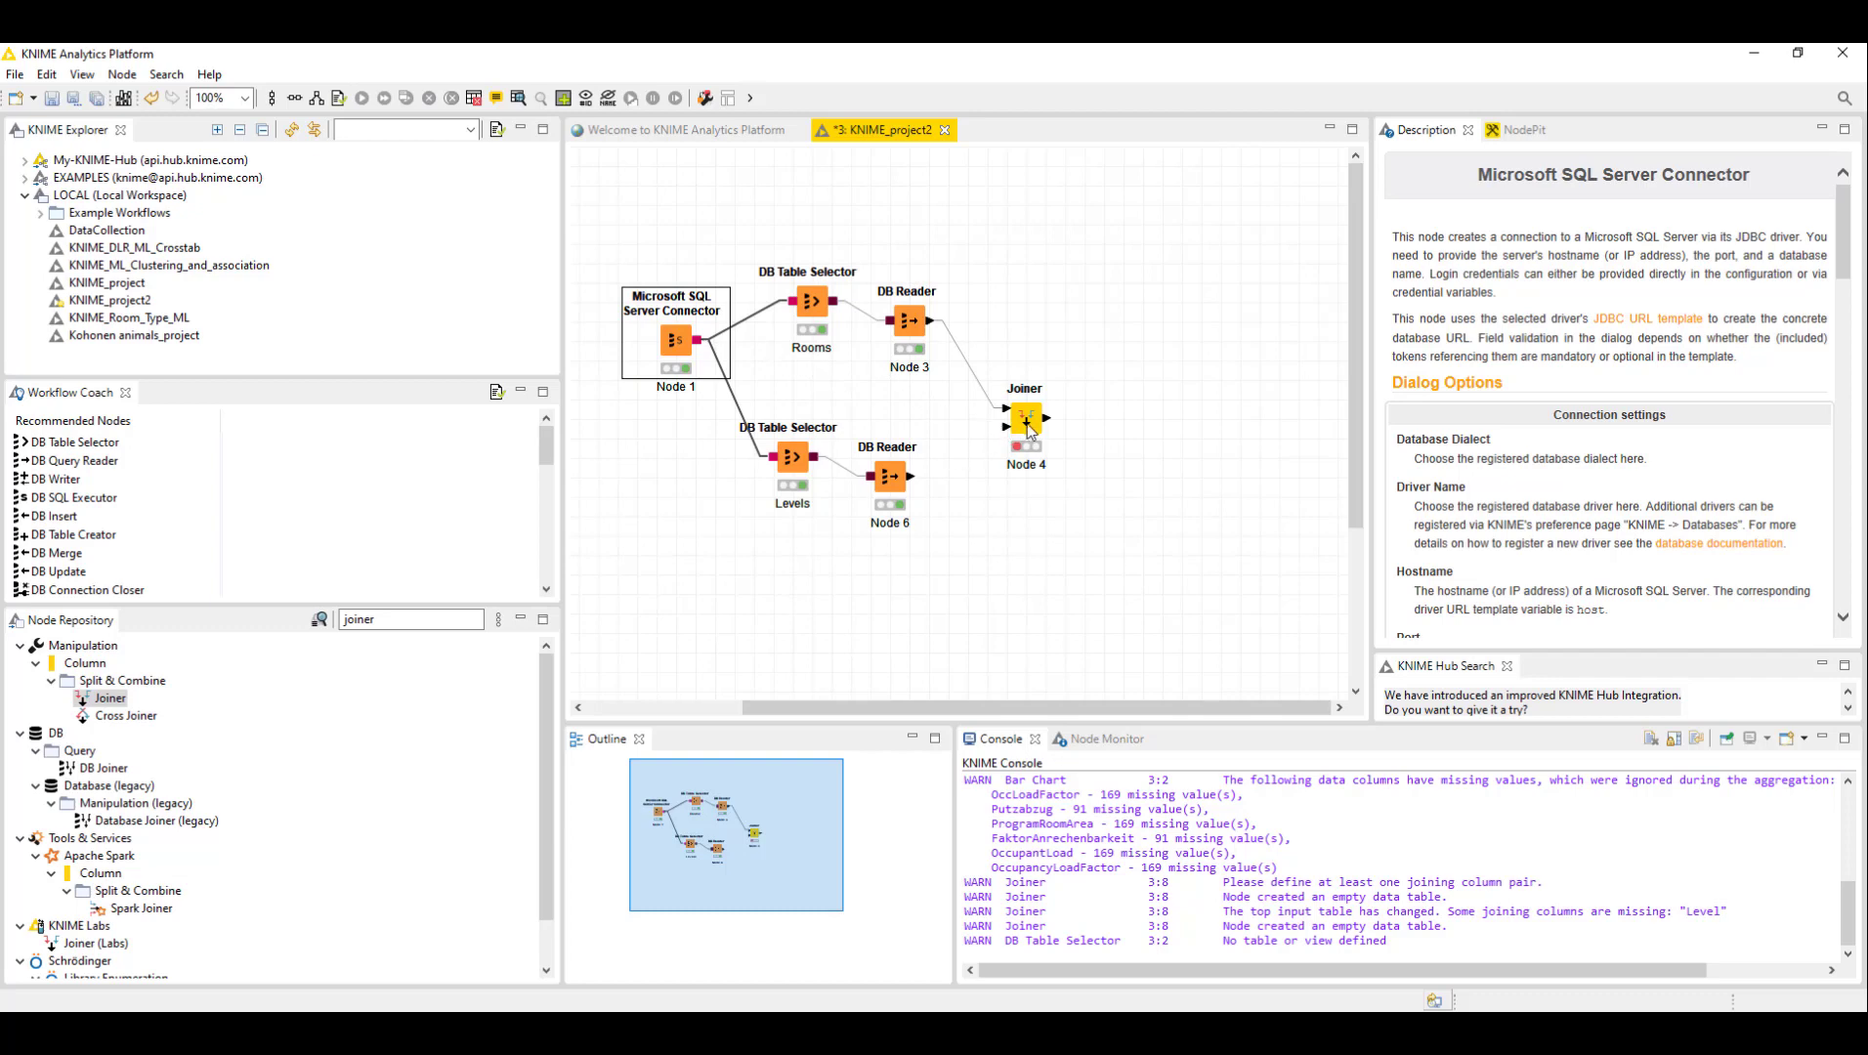
# - Connect the Levels DB Reader's output to the Joiner's bottom input
pyautogui.moveTo(698, 341); pyautogui.dragTo(1007, 431)
pyautogui.moveTo(913, 478); pyautogui.dragTo(1007, 429)
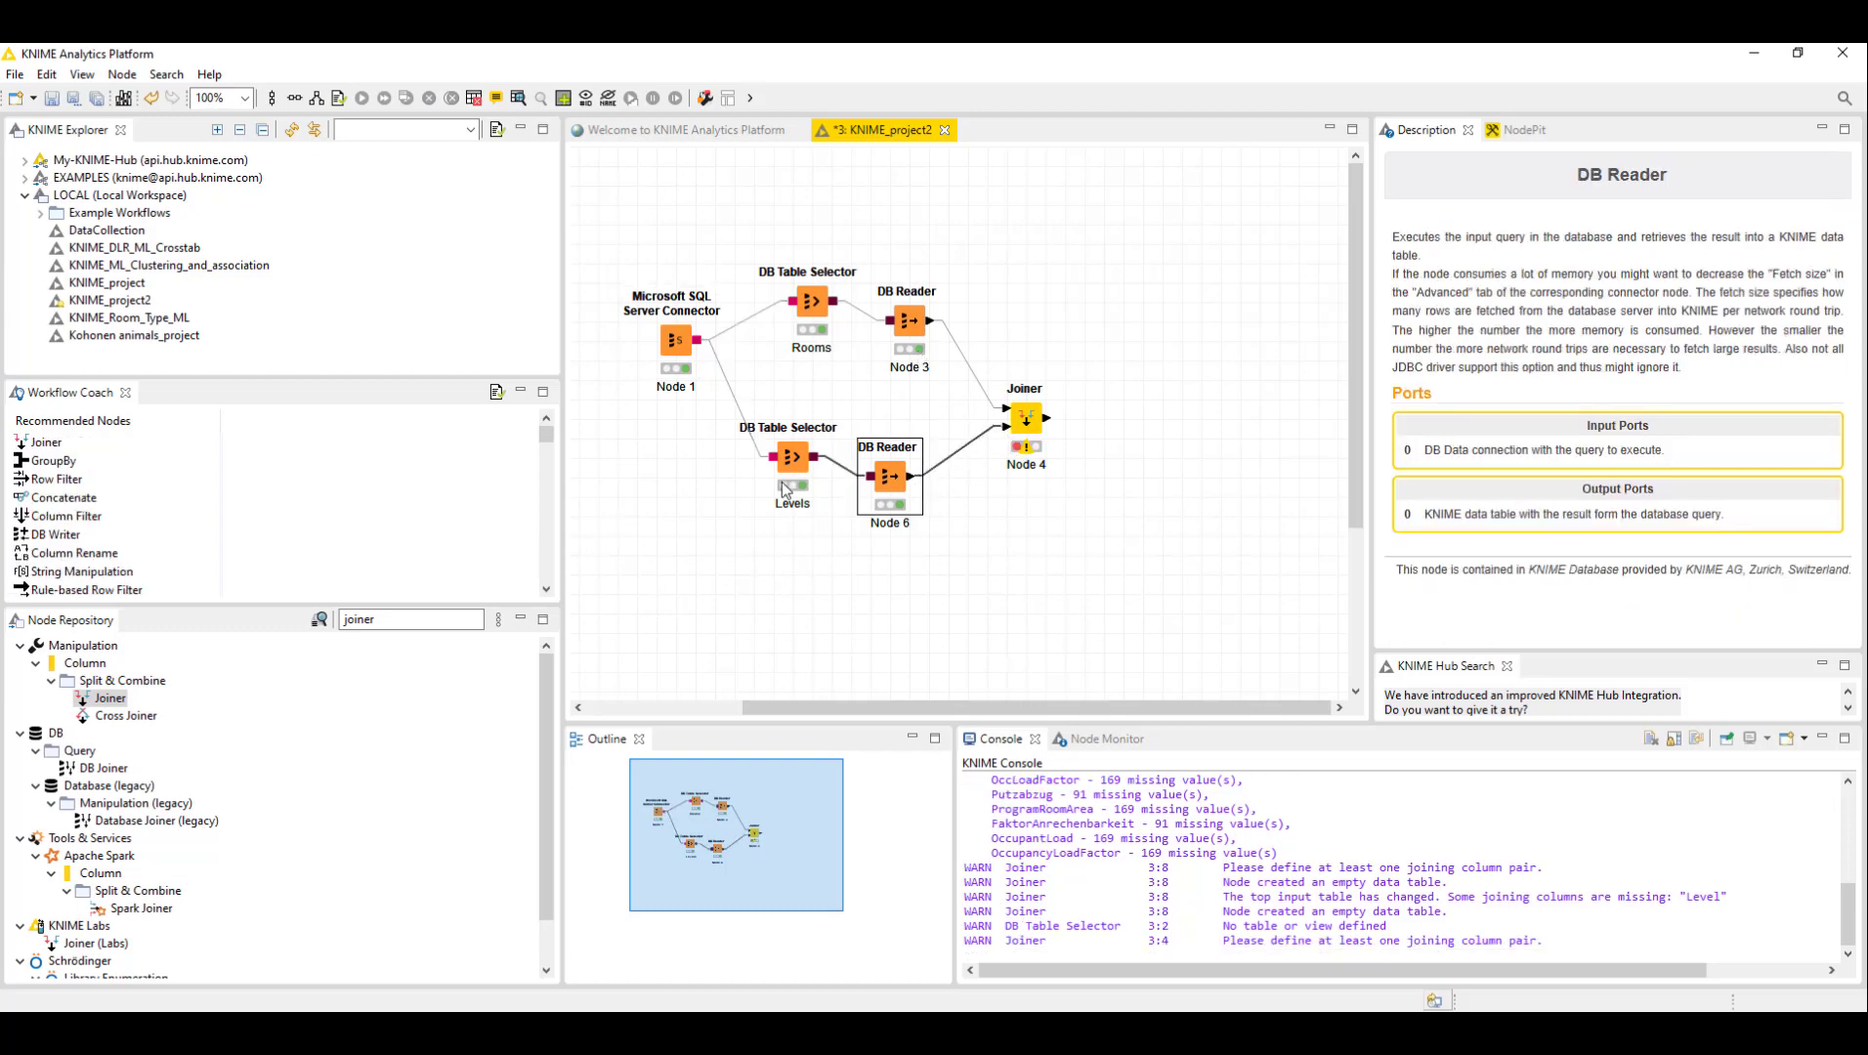
# - Configure the Joiner with a matching criterion joining the top table's Level column to the bottom table's UniqueId column
pyautogui.rightClick(1026, 417)
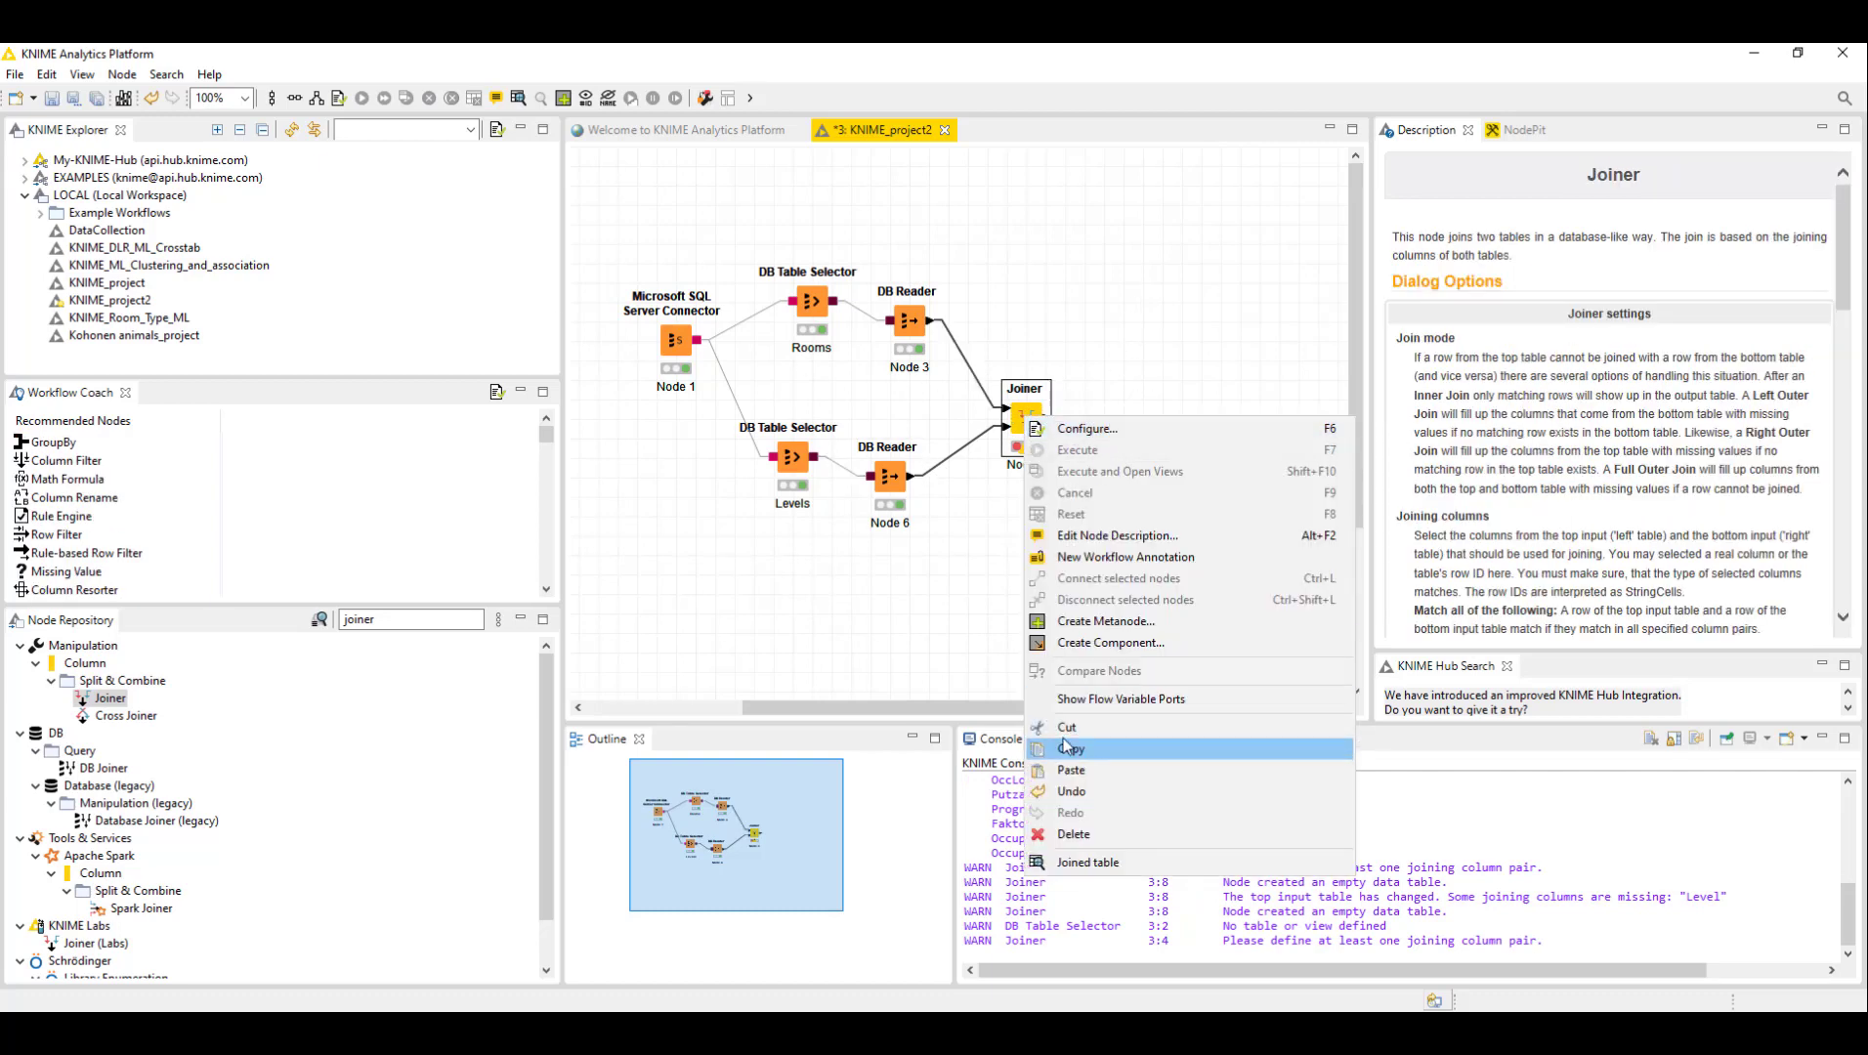
pyautogui.click(1082, 431)
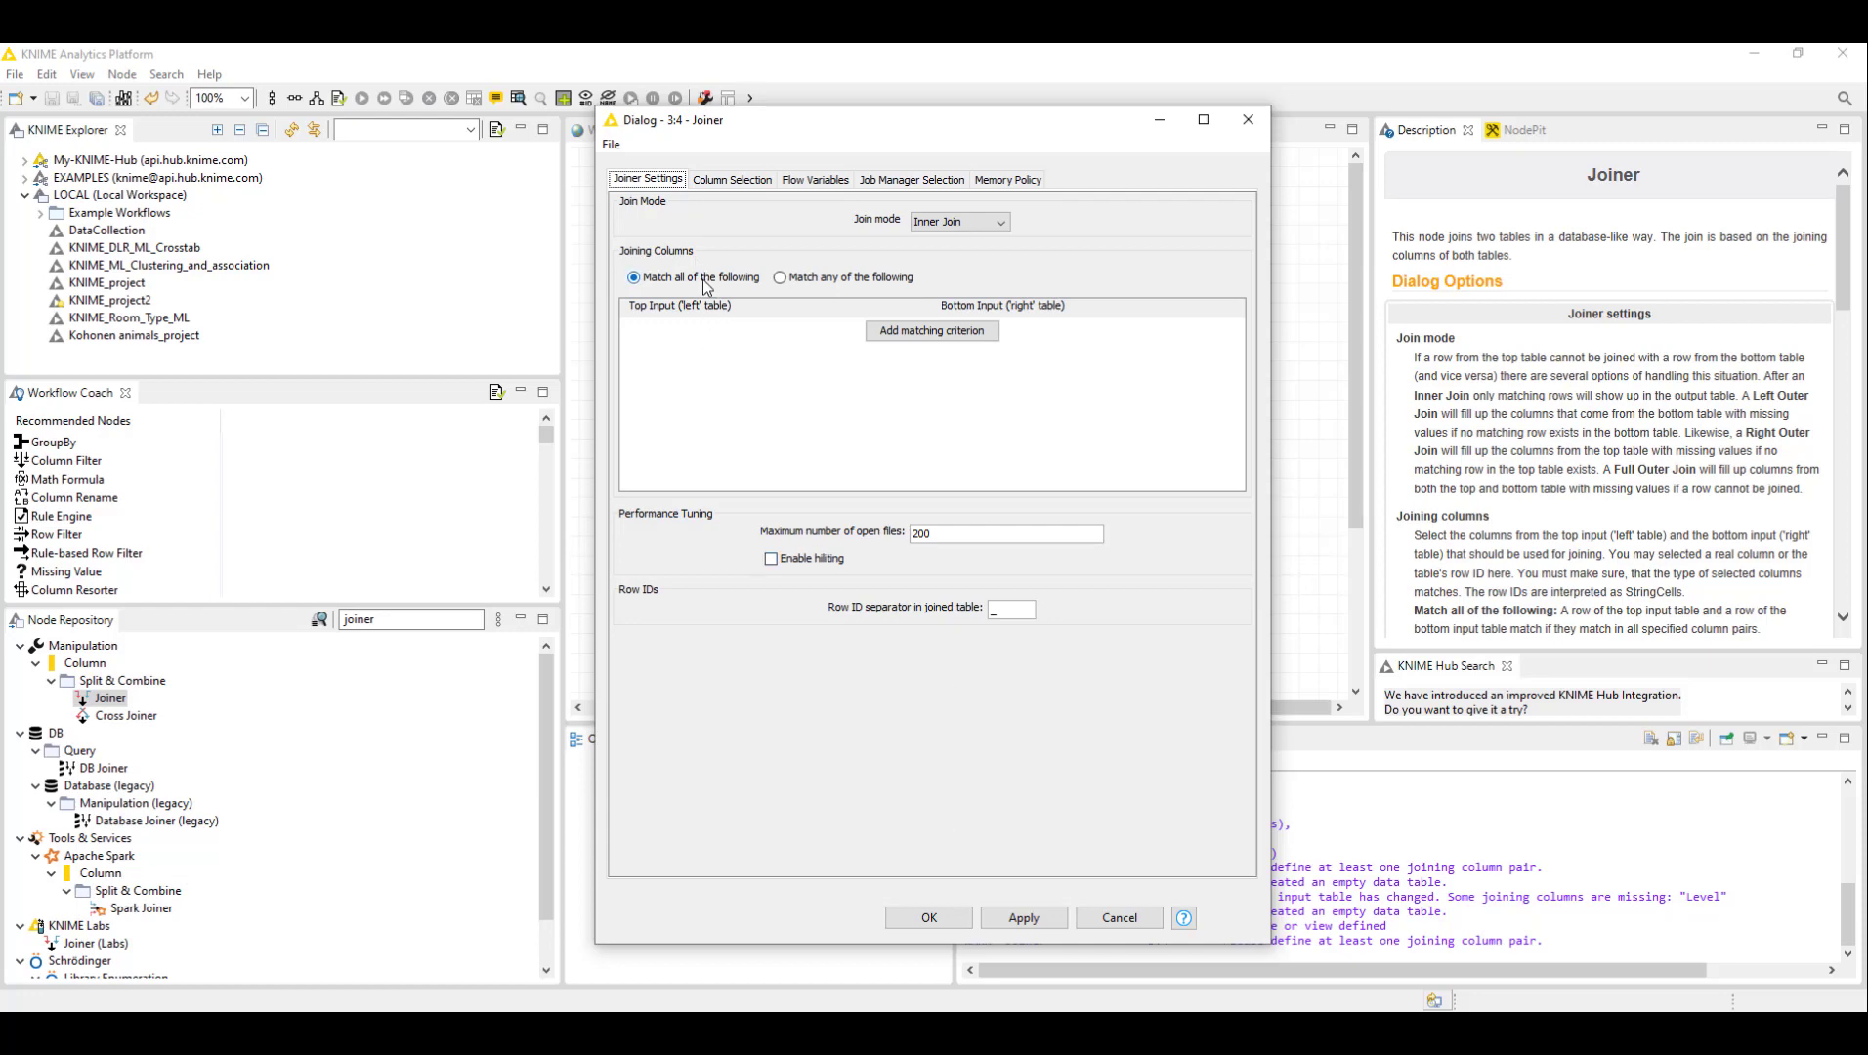
pyautogui.click(906, 331)
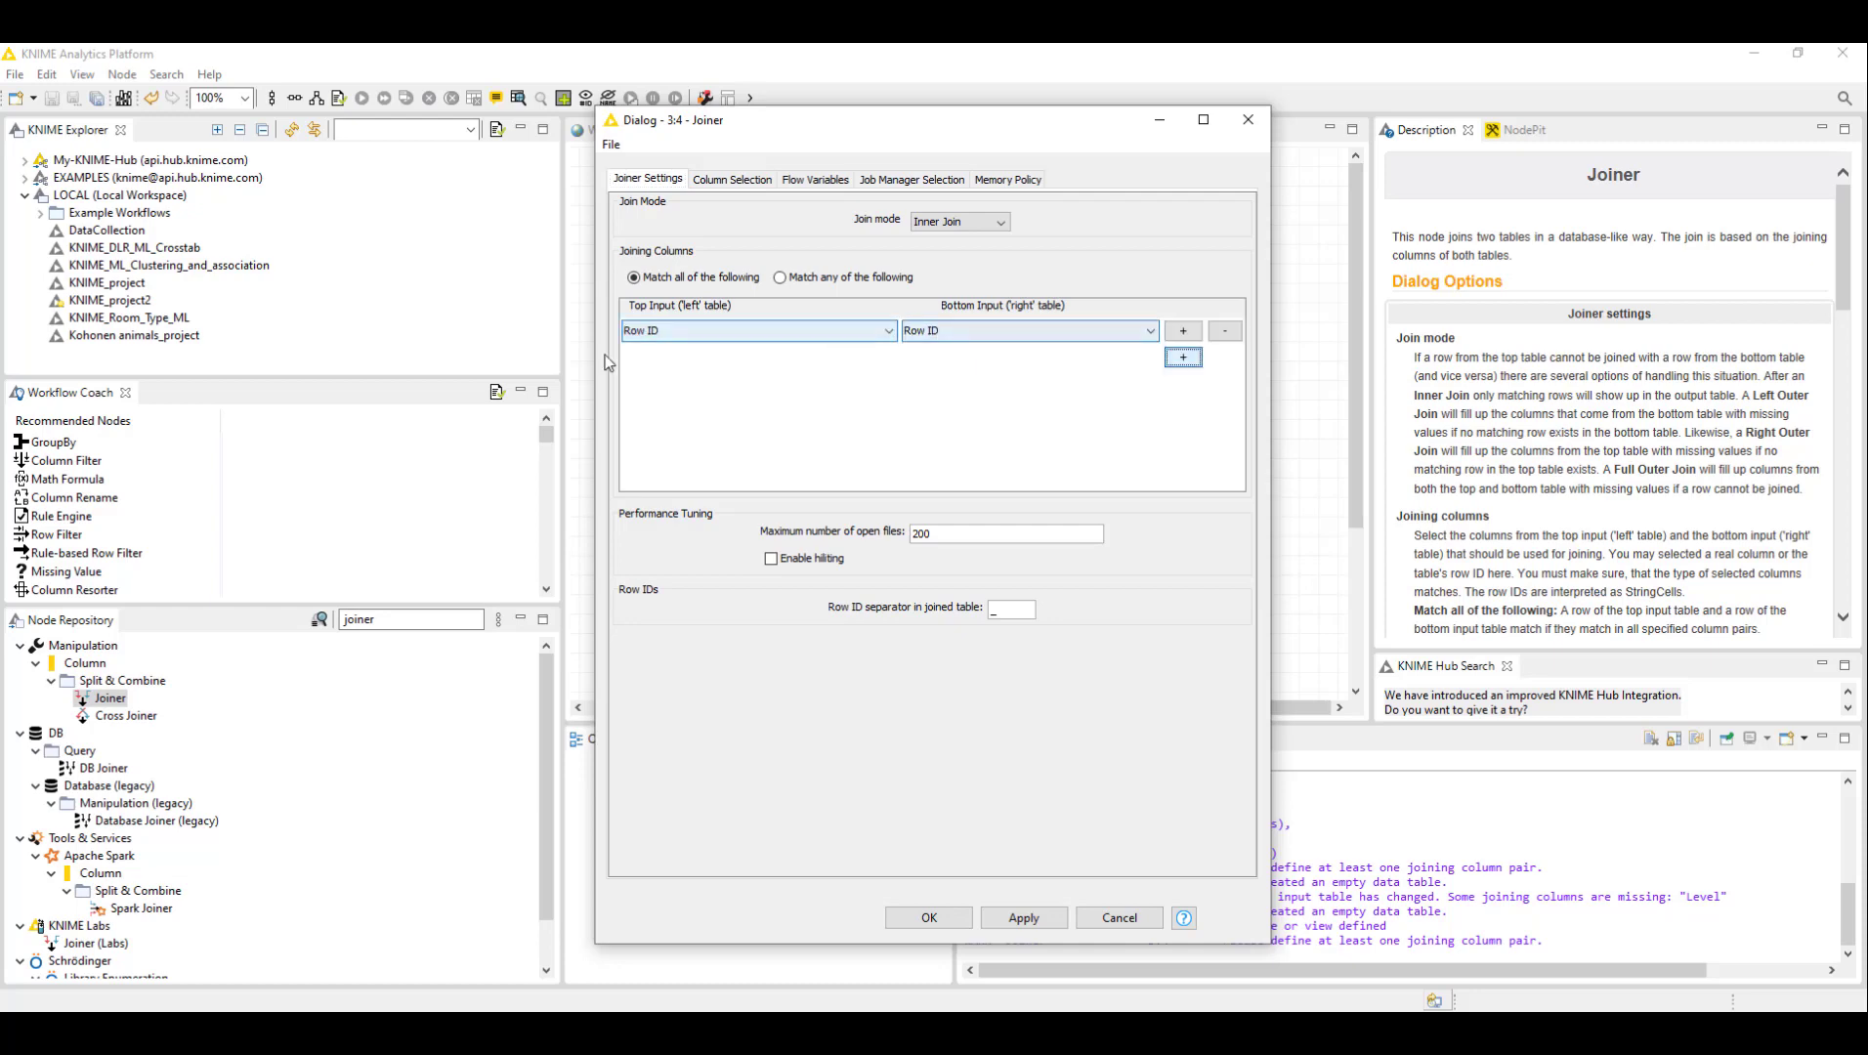
pyautogui.click(707, 333)
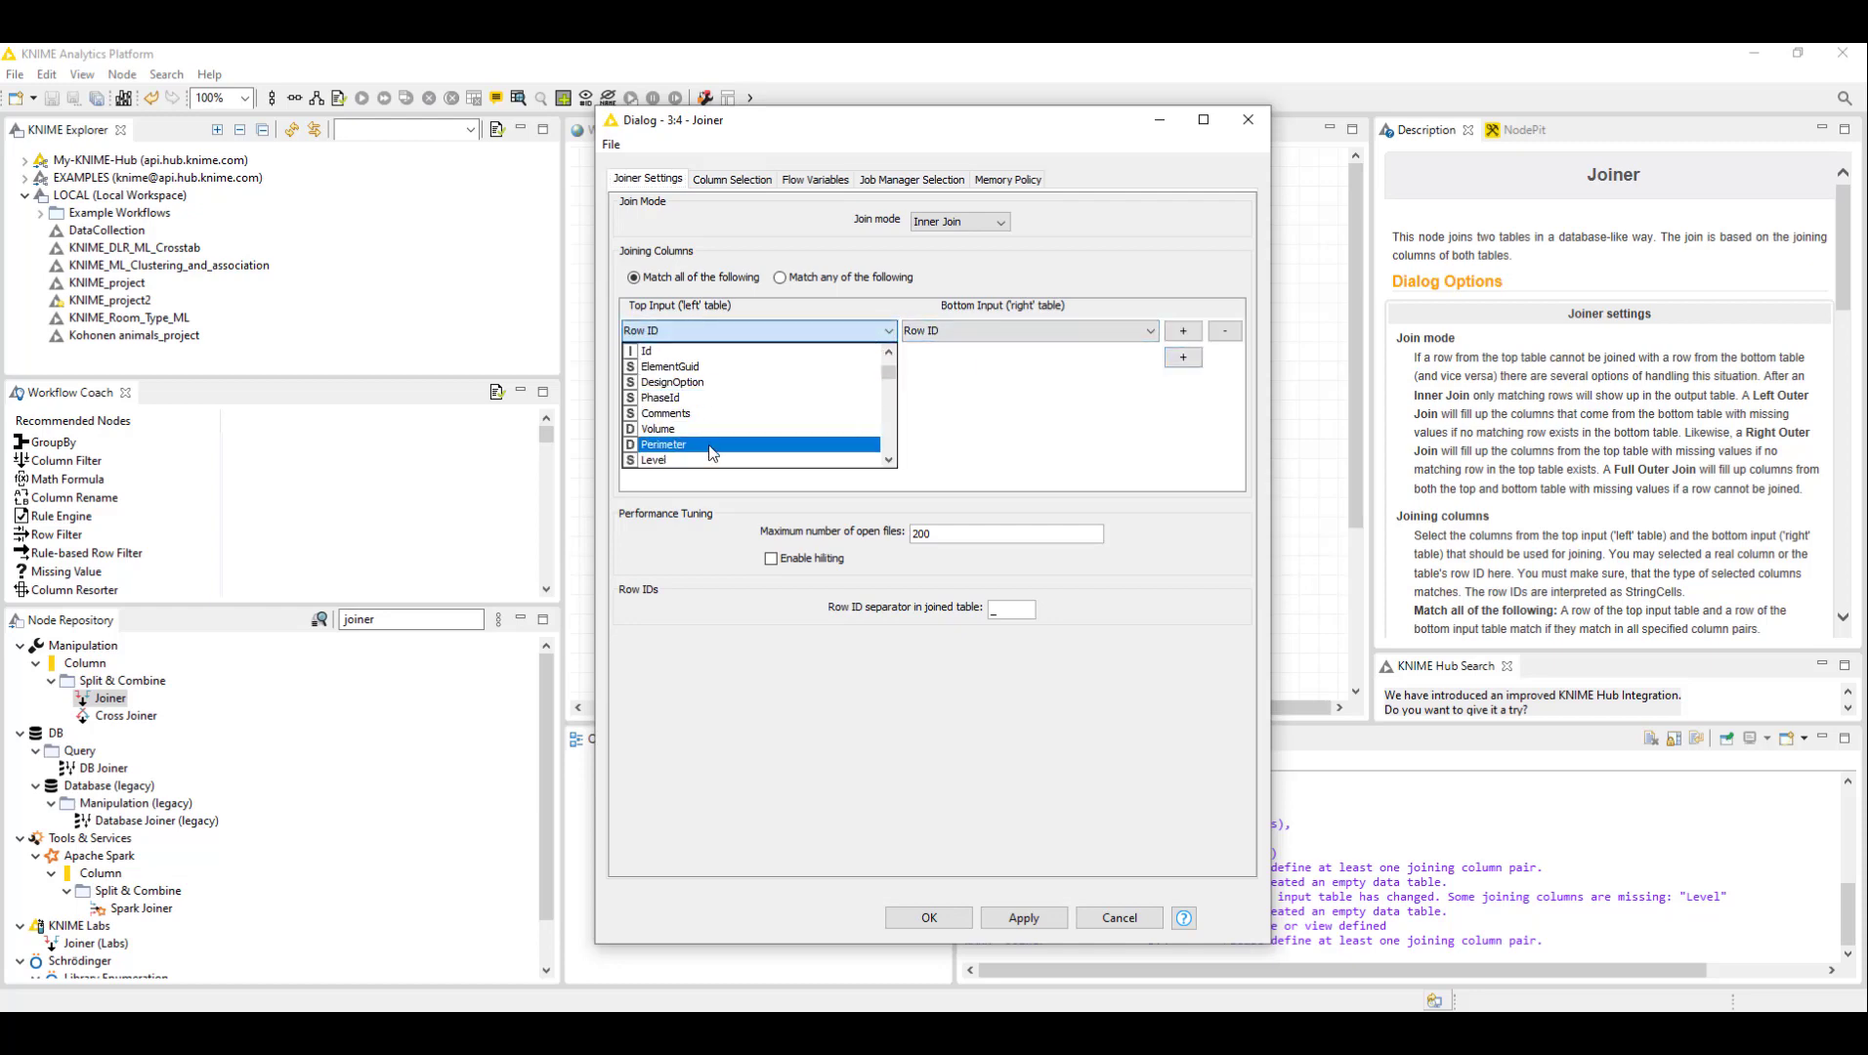
pyautogui.scroll(-2, 711, 445)
pyautogui.click(695, 428)
pyautogui.click(982, 332)
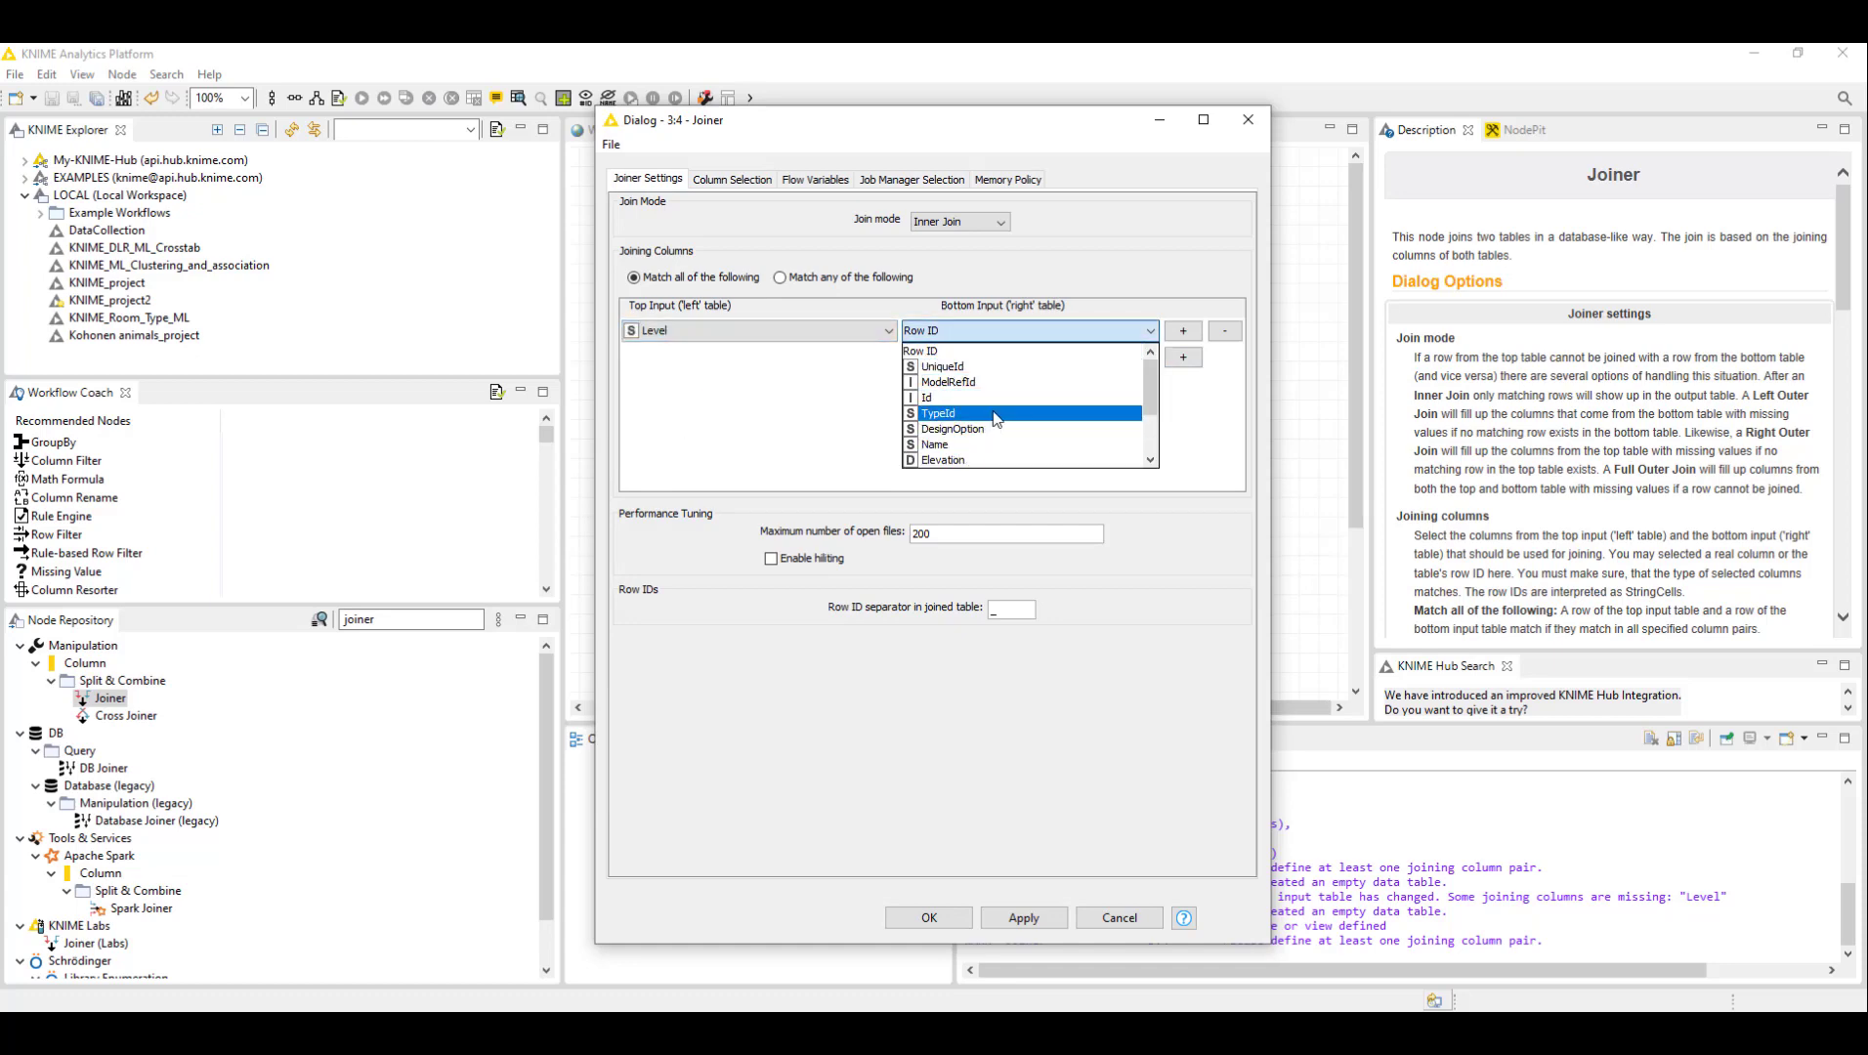
pyautogui.click(963, 367)
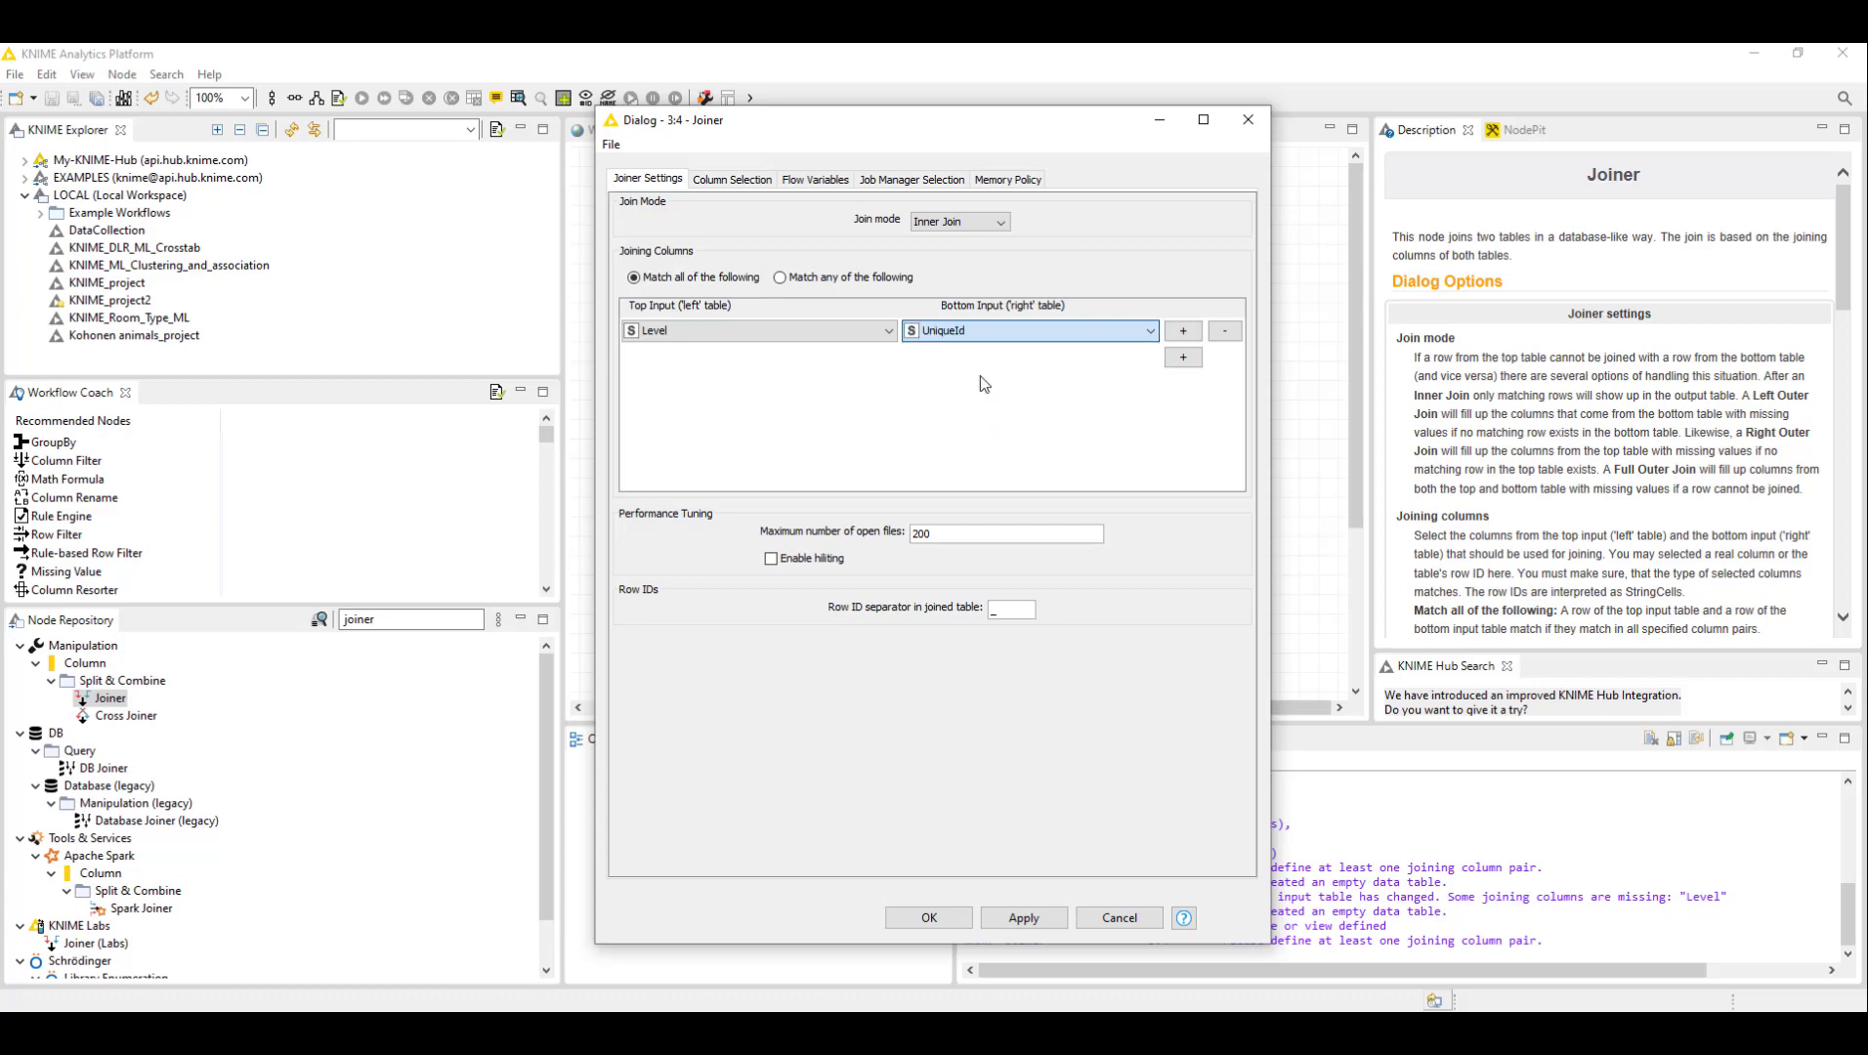
# - In the Joiner's column selection, include only the Name column from the bottom input, then apply and close the dialog
pyautogui.click(720, 181)
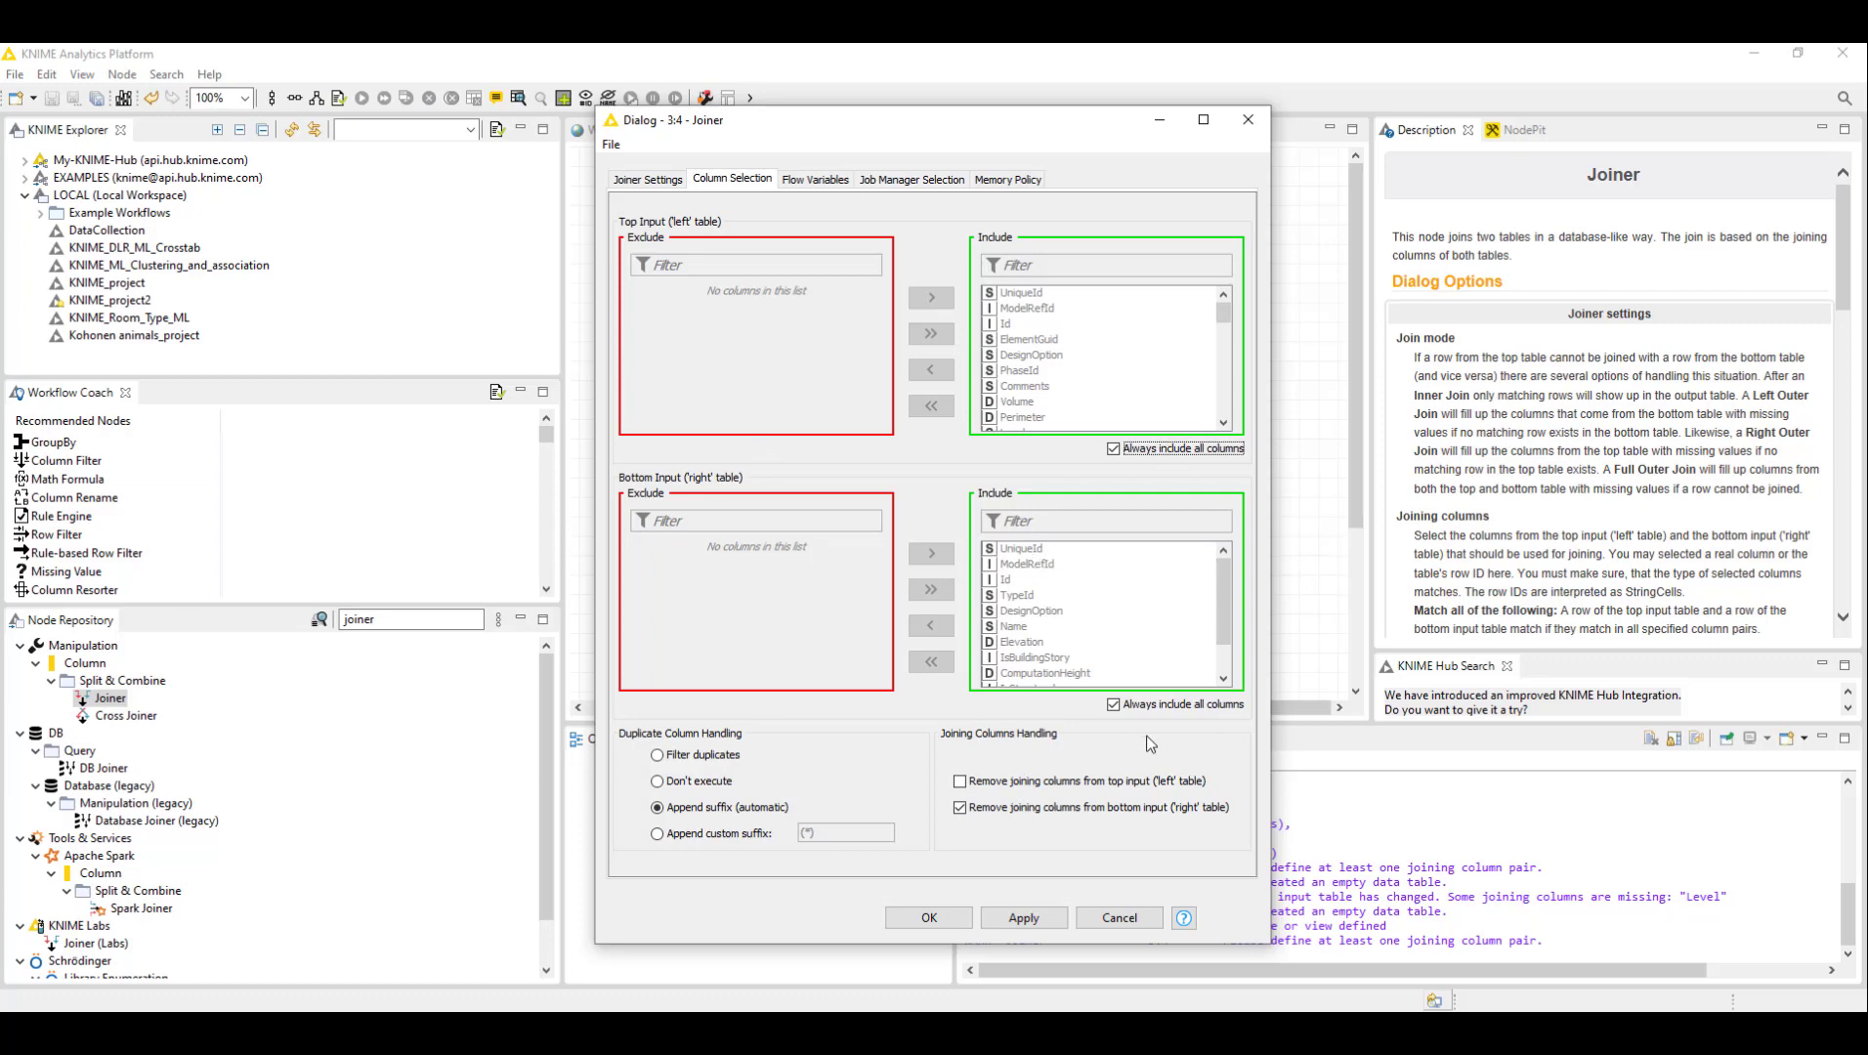
pyautogui.click(1123, 703)
pyautogui.click(1060, 596)
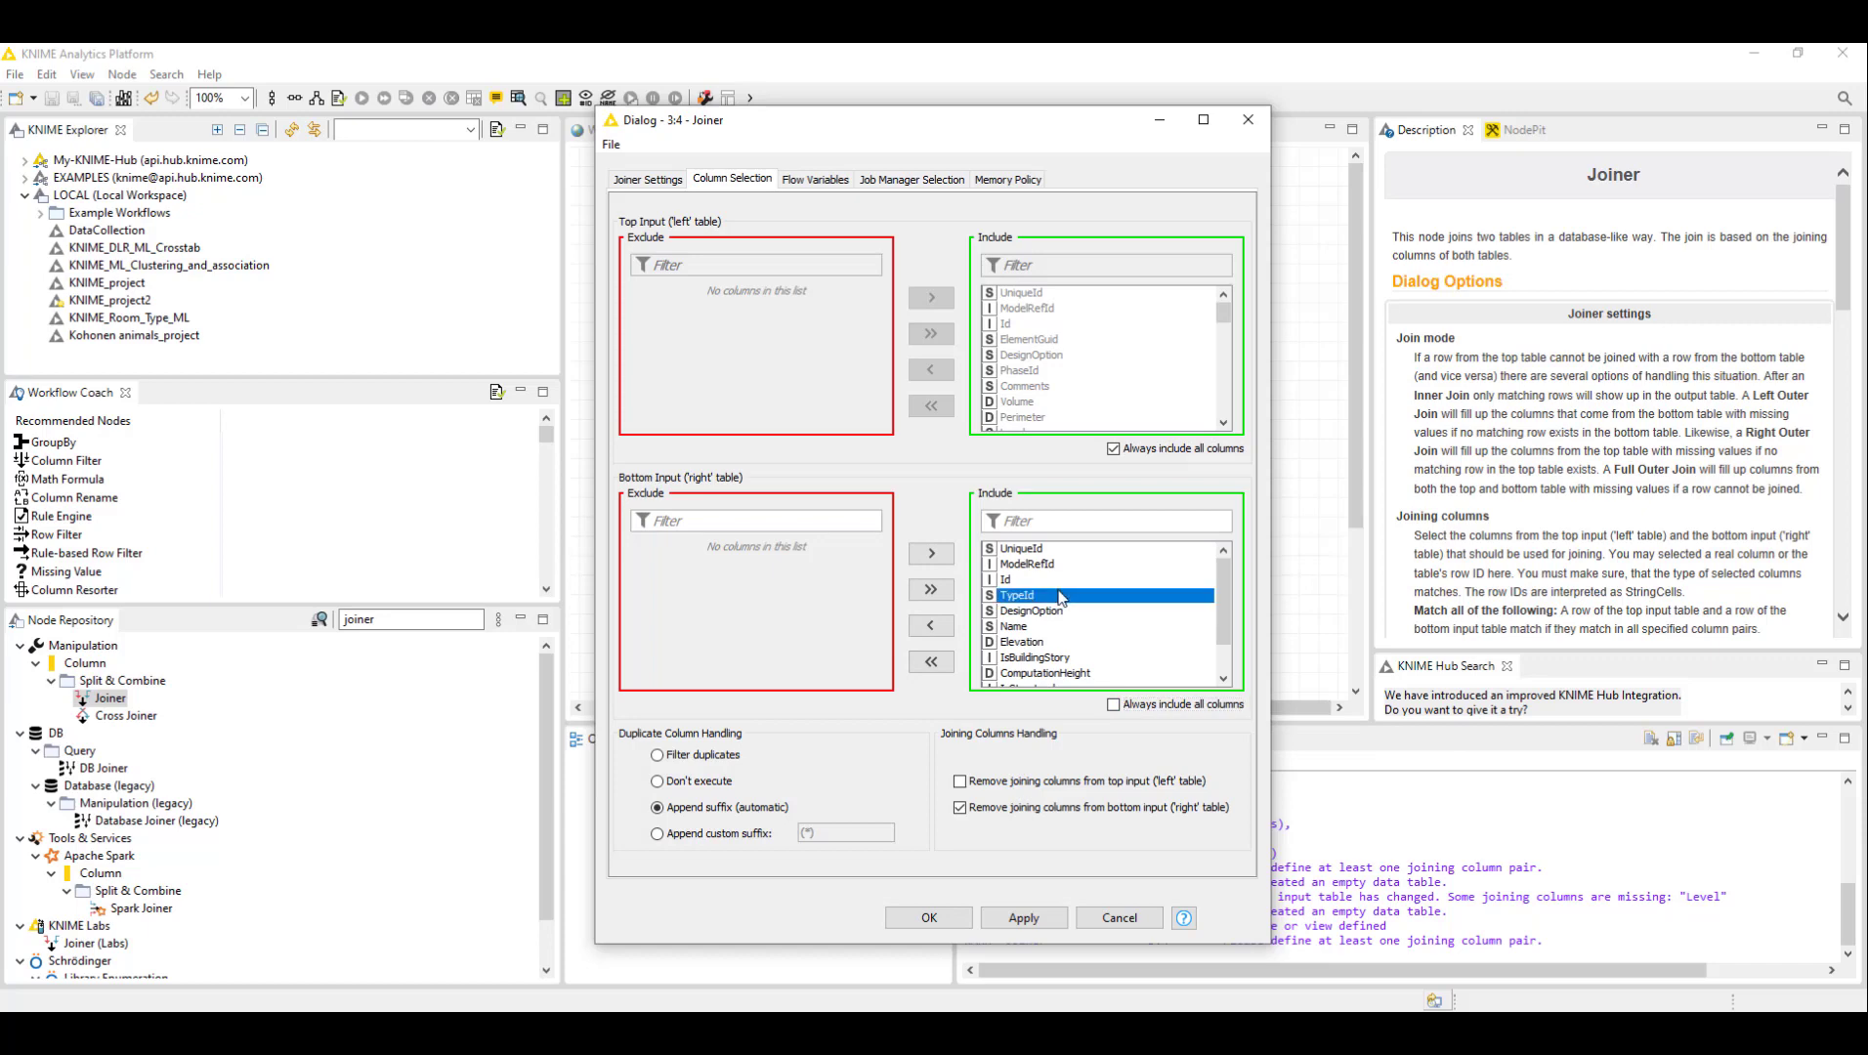
pyautogui.click(931, 661)
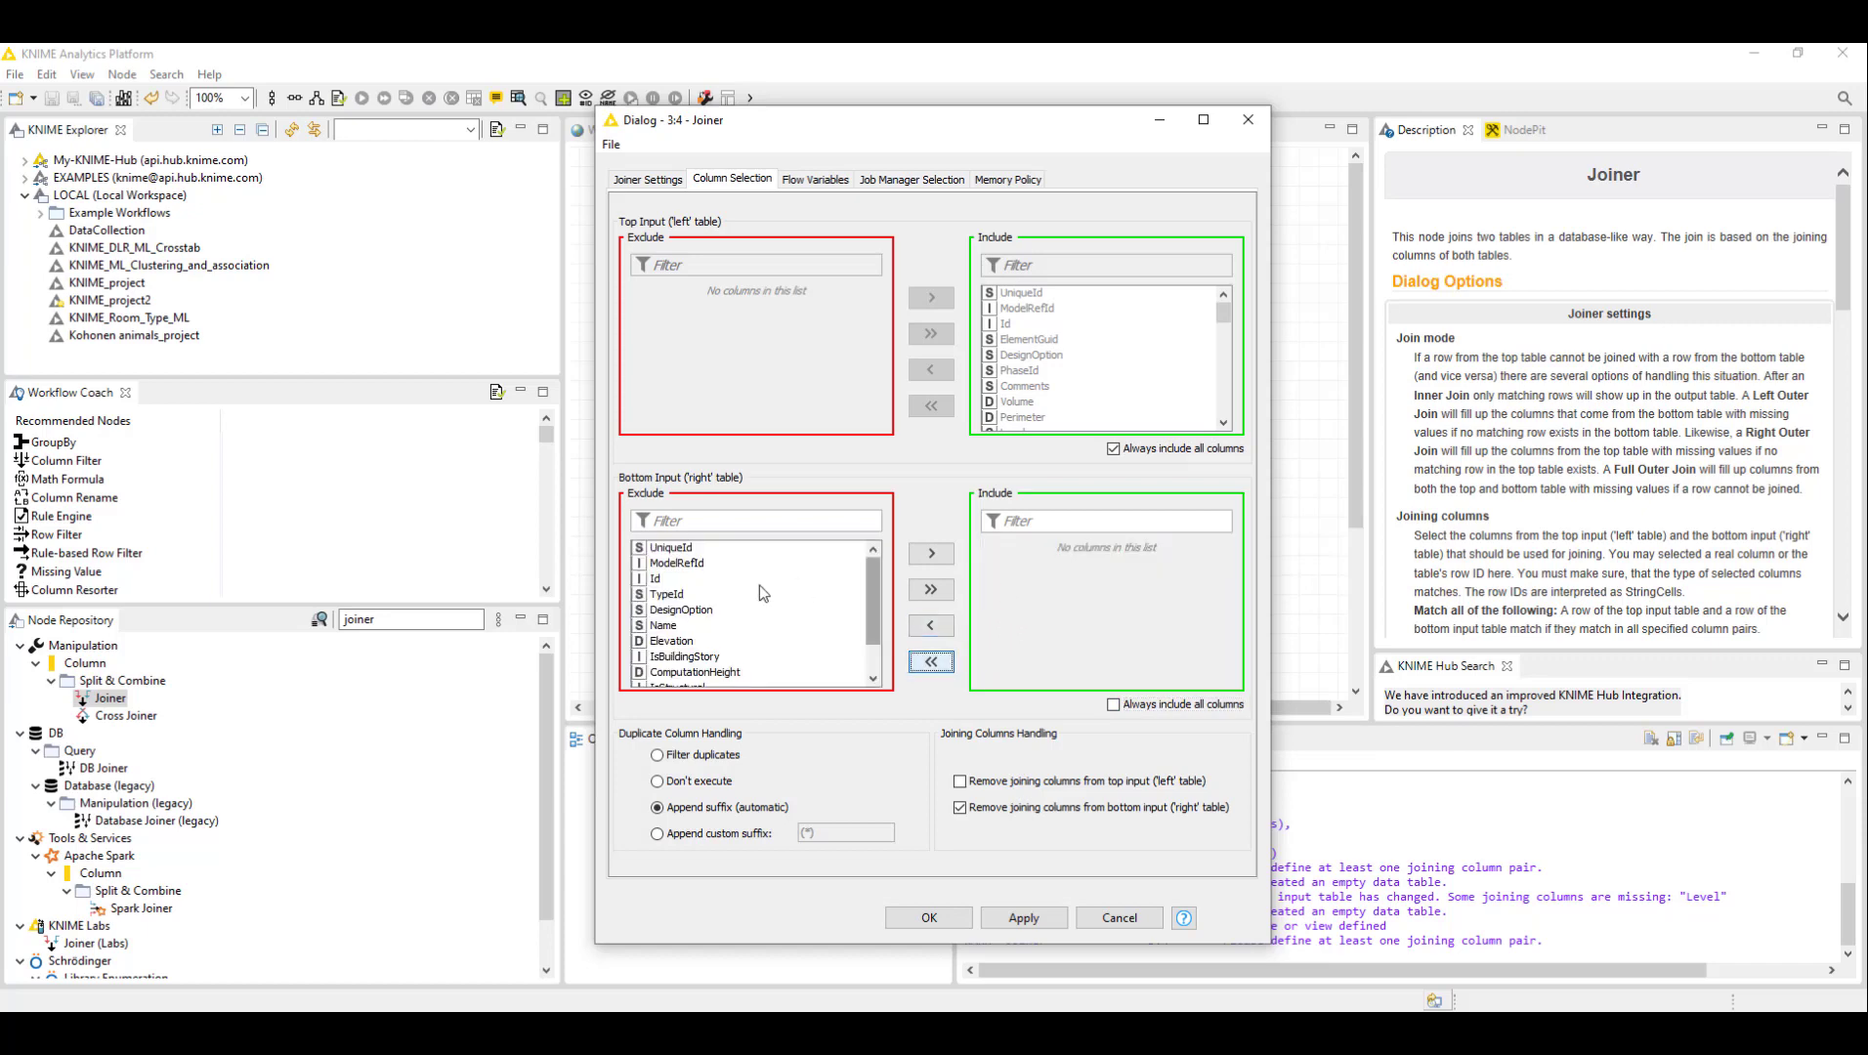
pyautogui.click(674, 580)
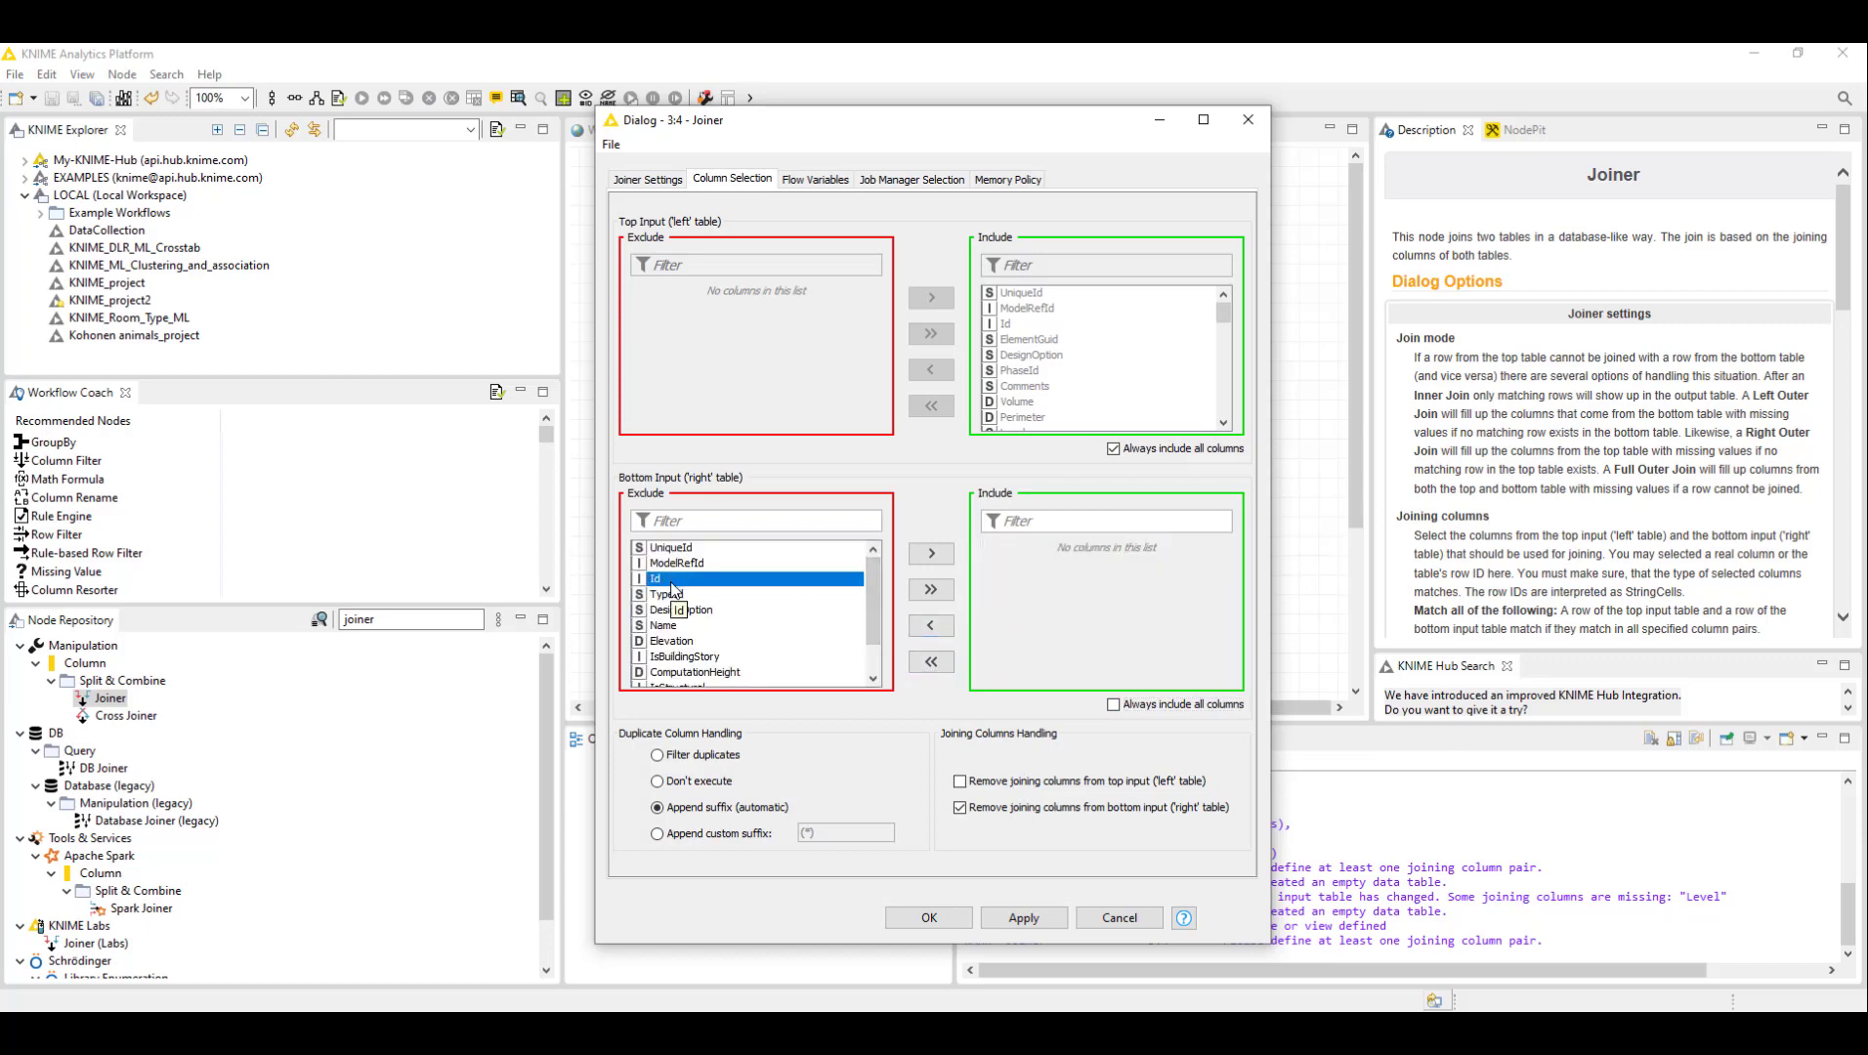
pyautogui.press('Down')
pyautogui.press('Down')
pyautogui.press('Down')
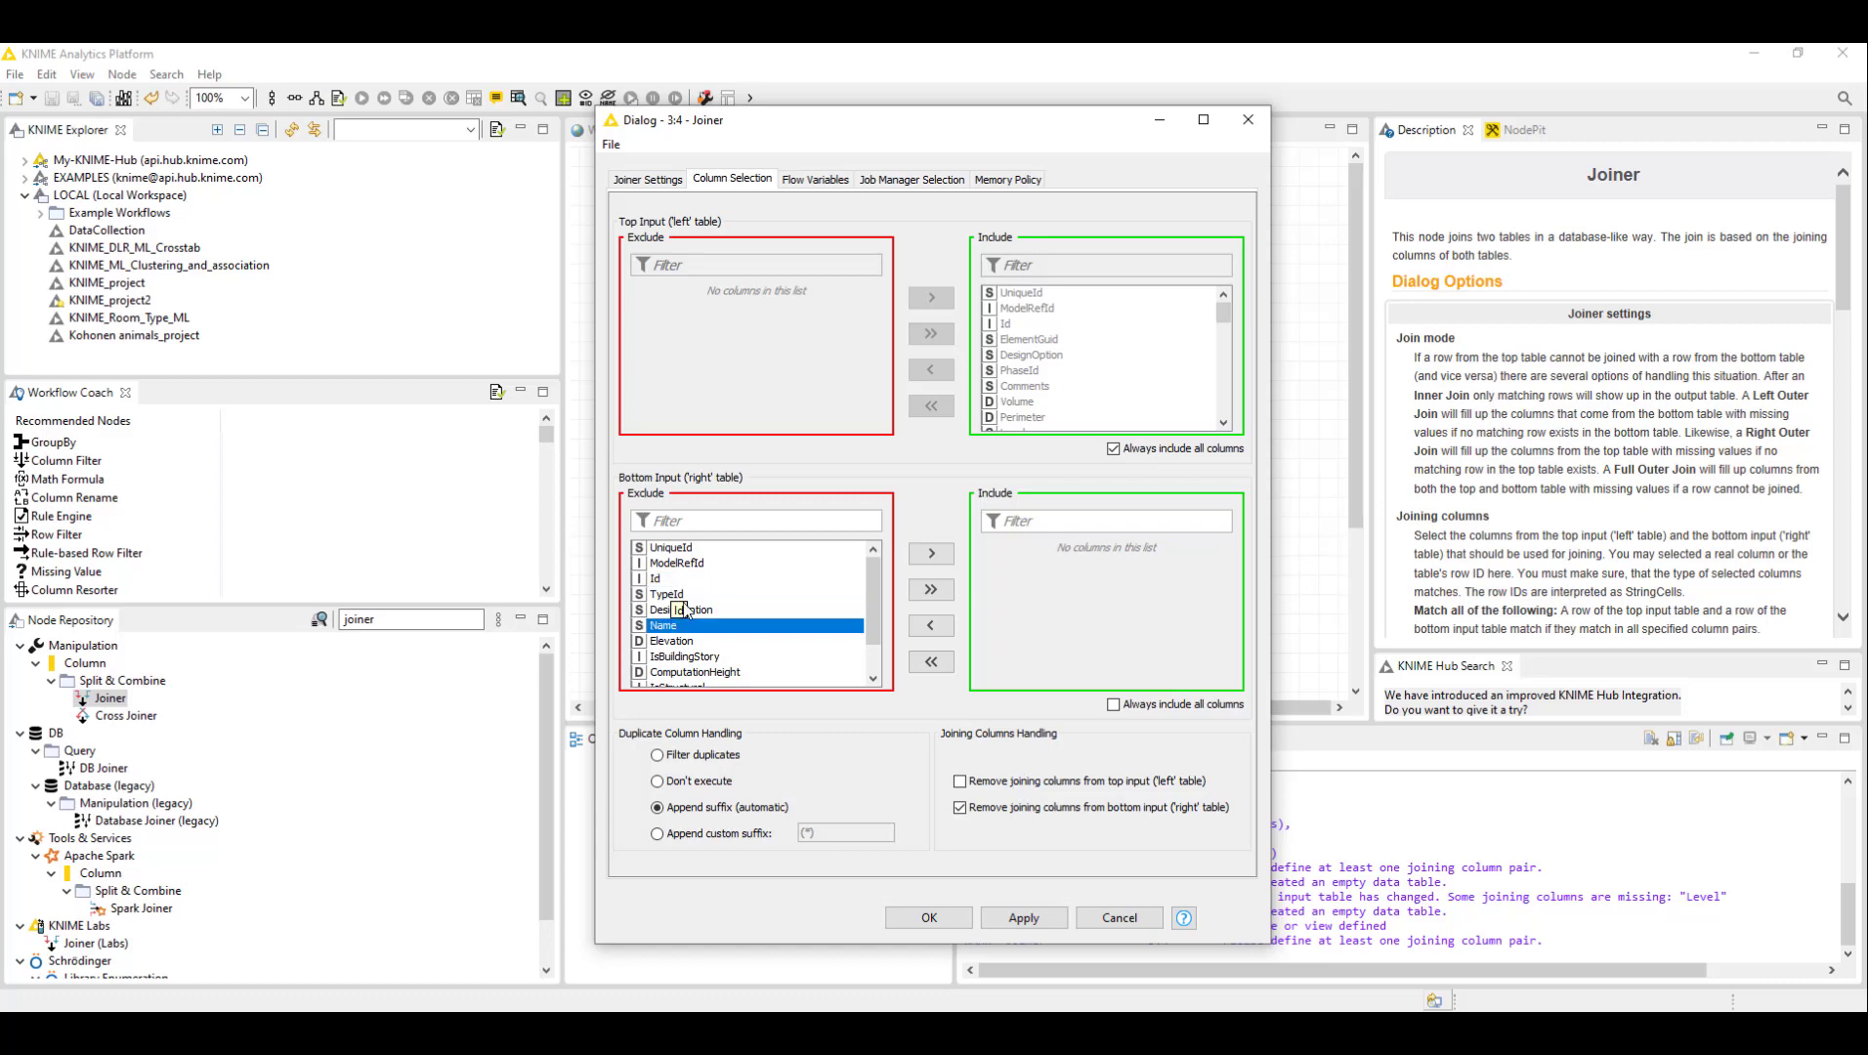
pyautogui.click(931, 553)
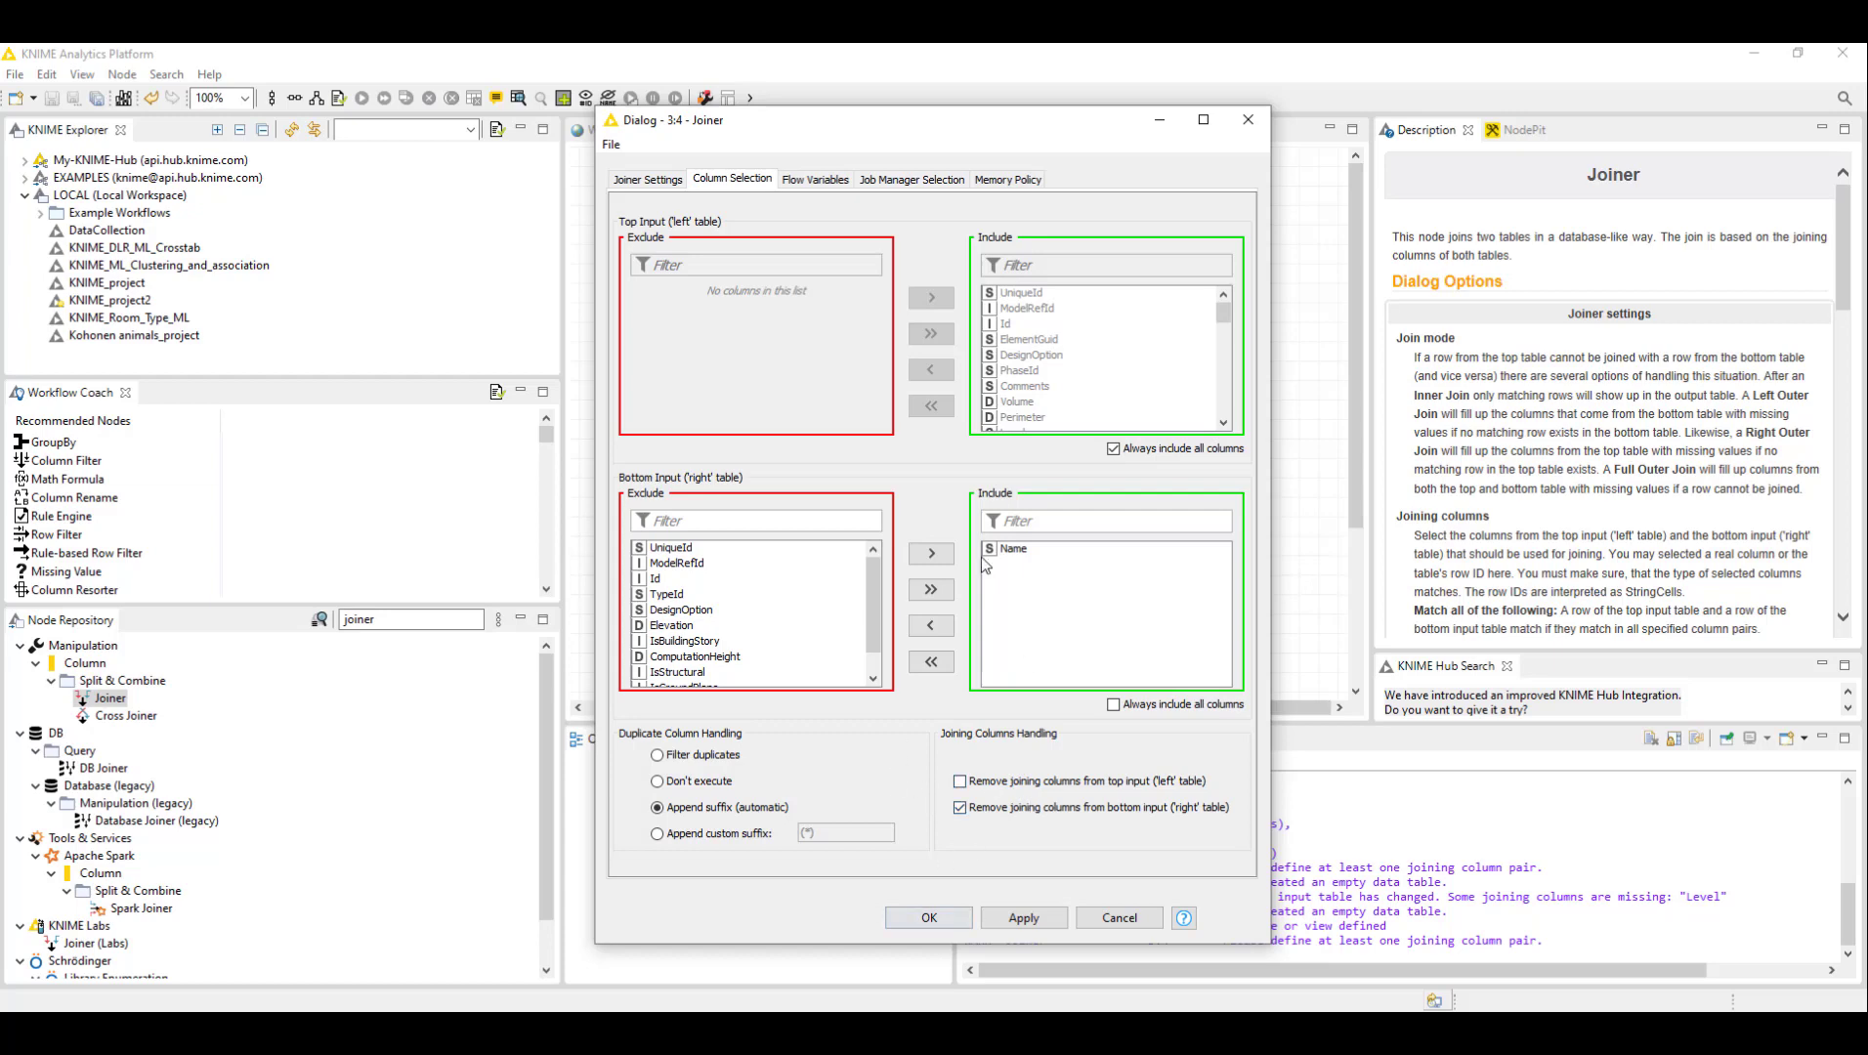
pyautogui.click(1025, 919)
pyautogui.click(926, 918)
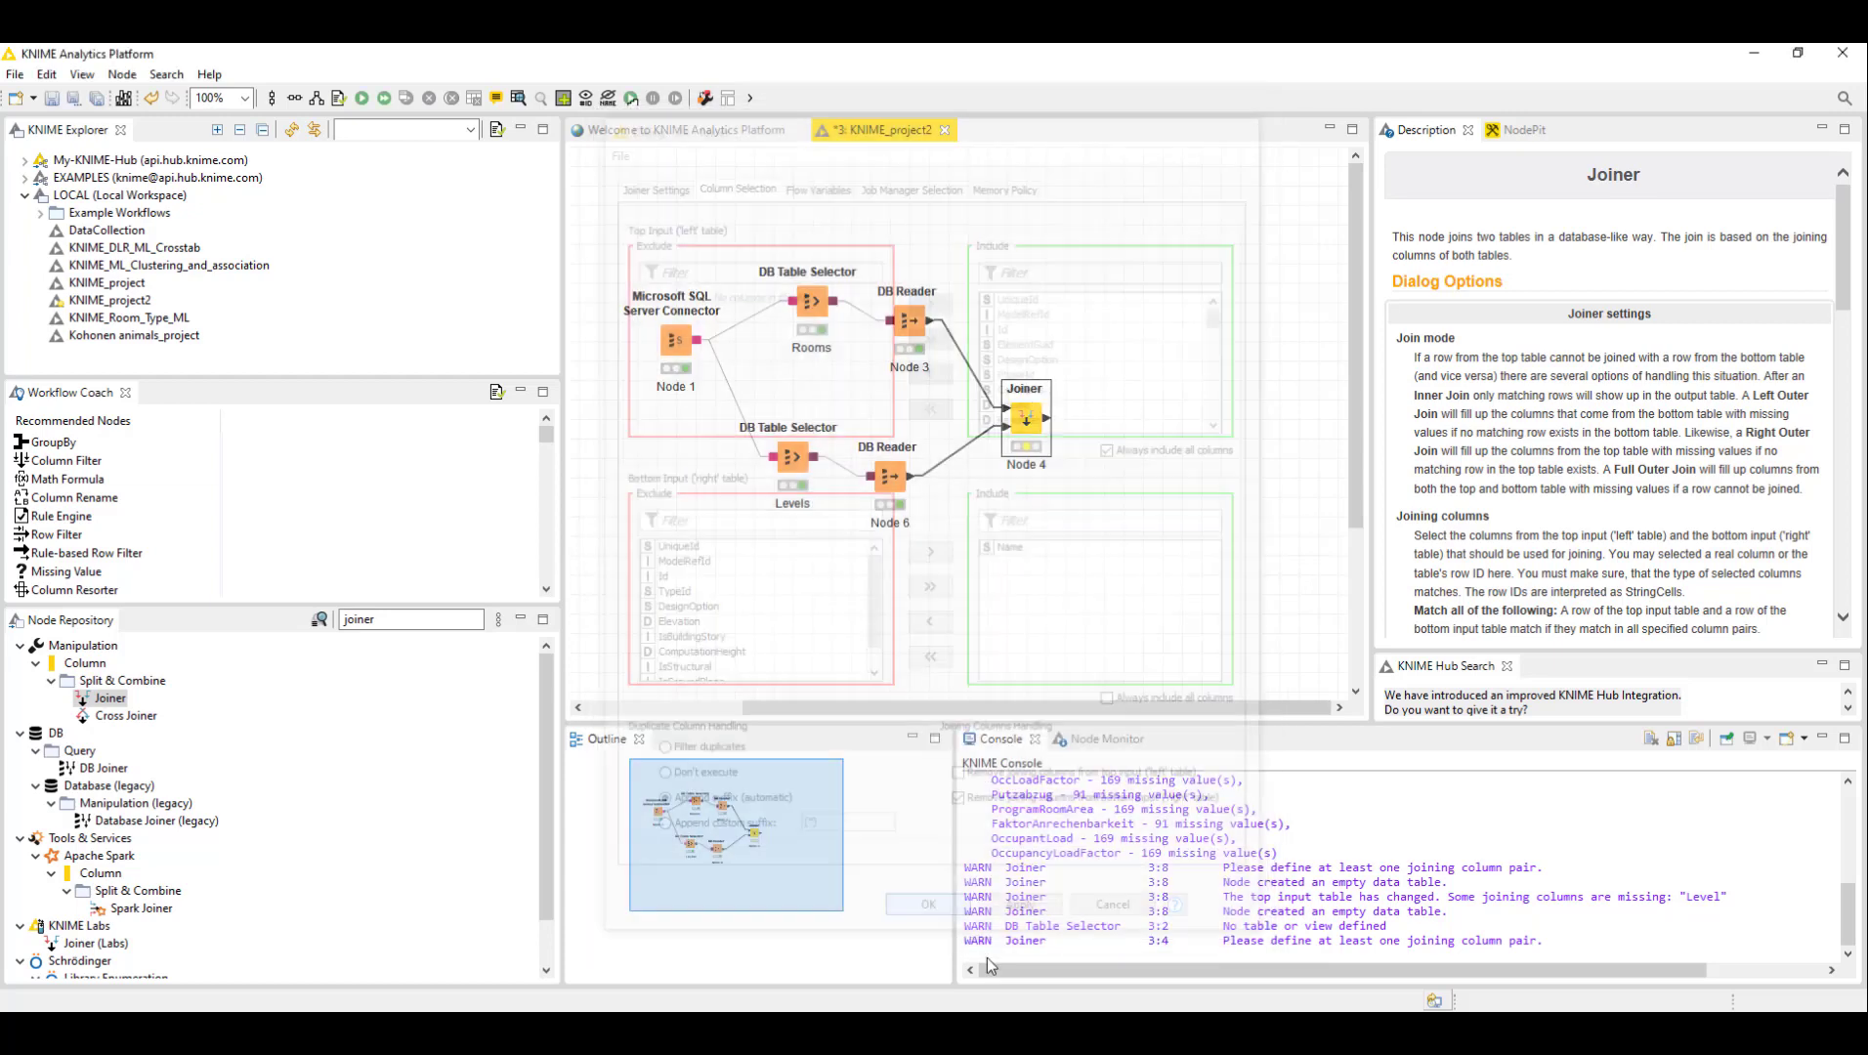
# - Execute the Joiner node
pyautogui.click(1120, 350)
pyautogui.rightClick(1034, 410)
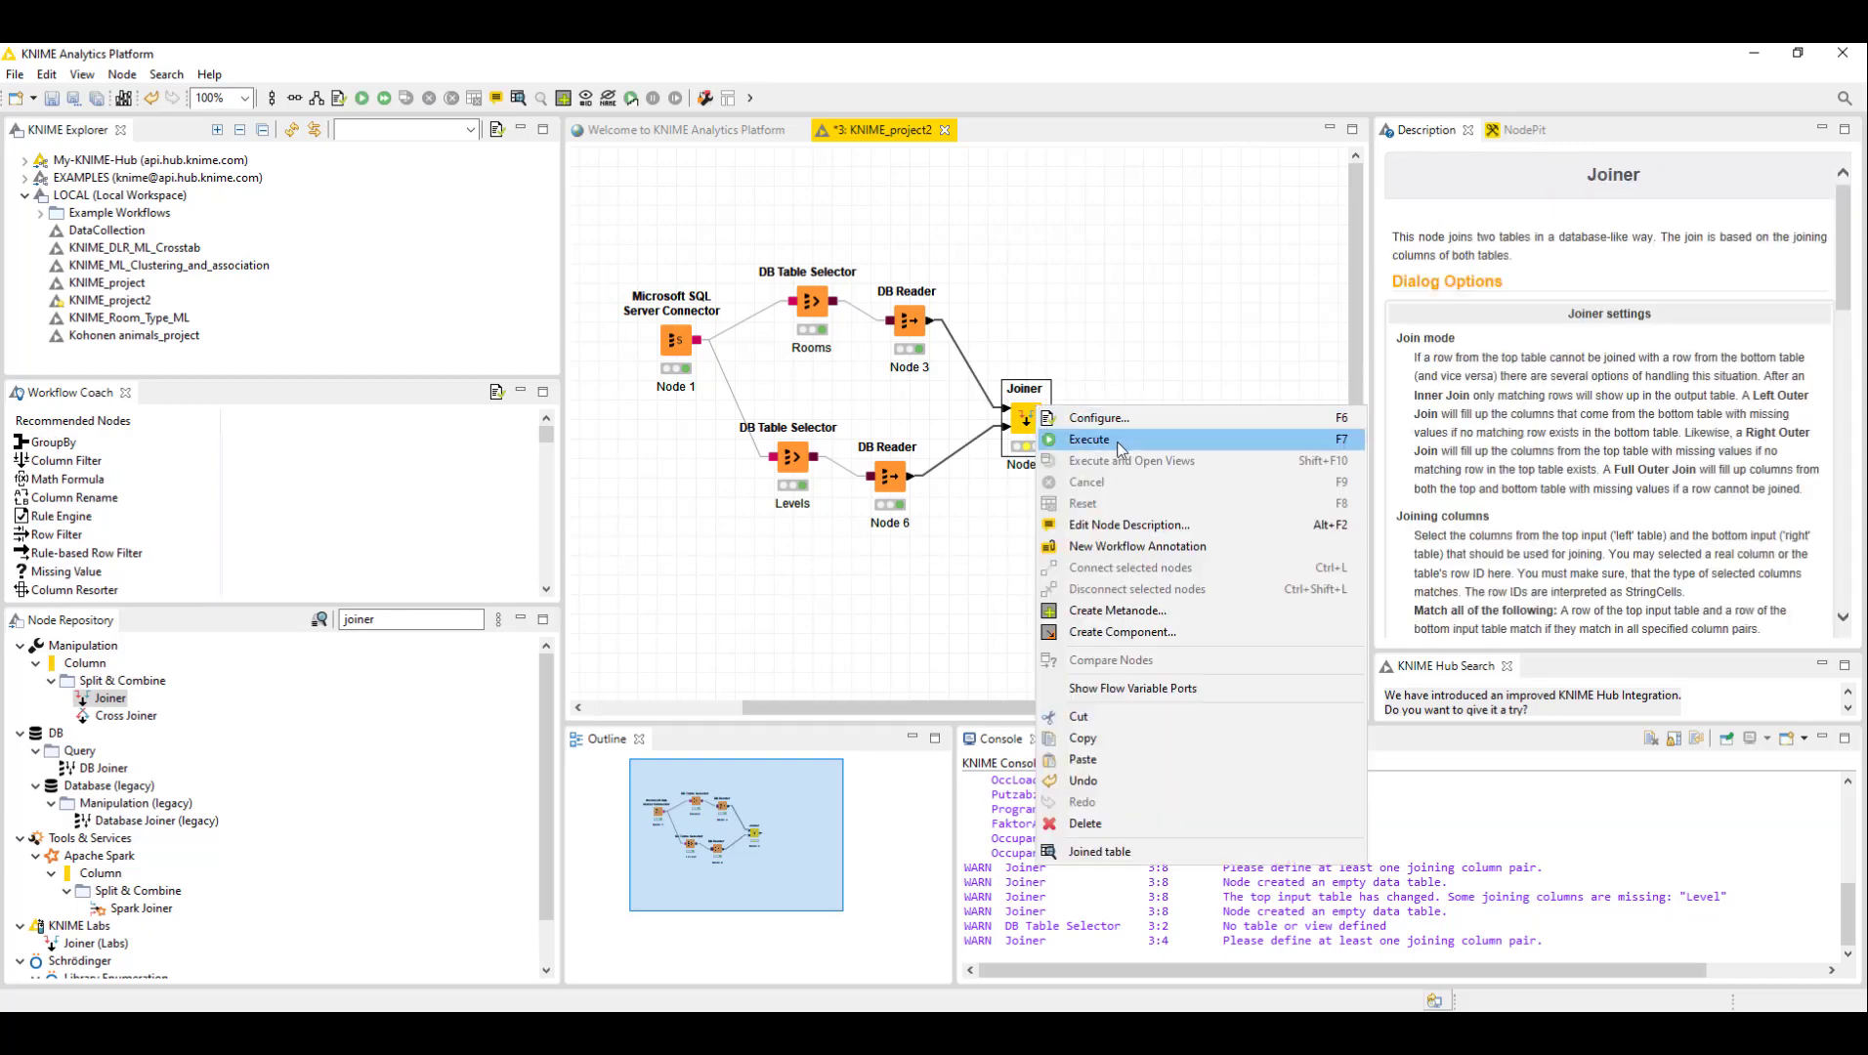
pyautogui.click(1107, 446)
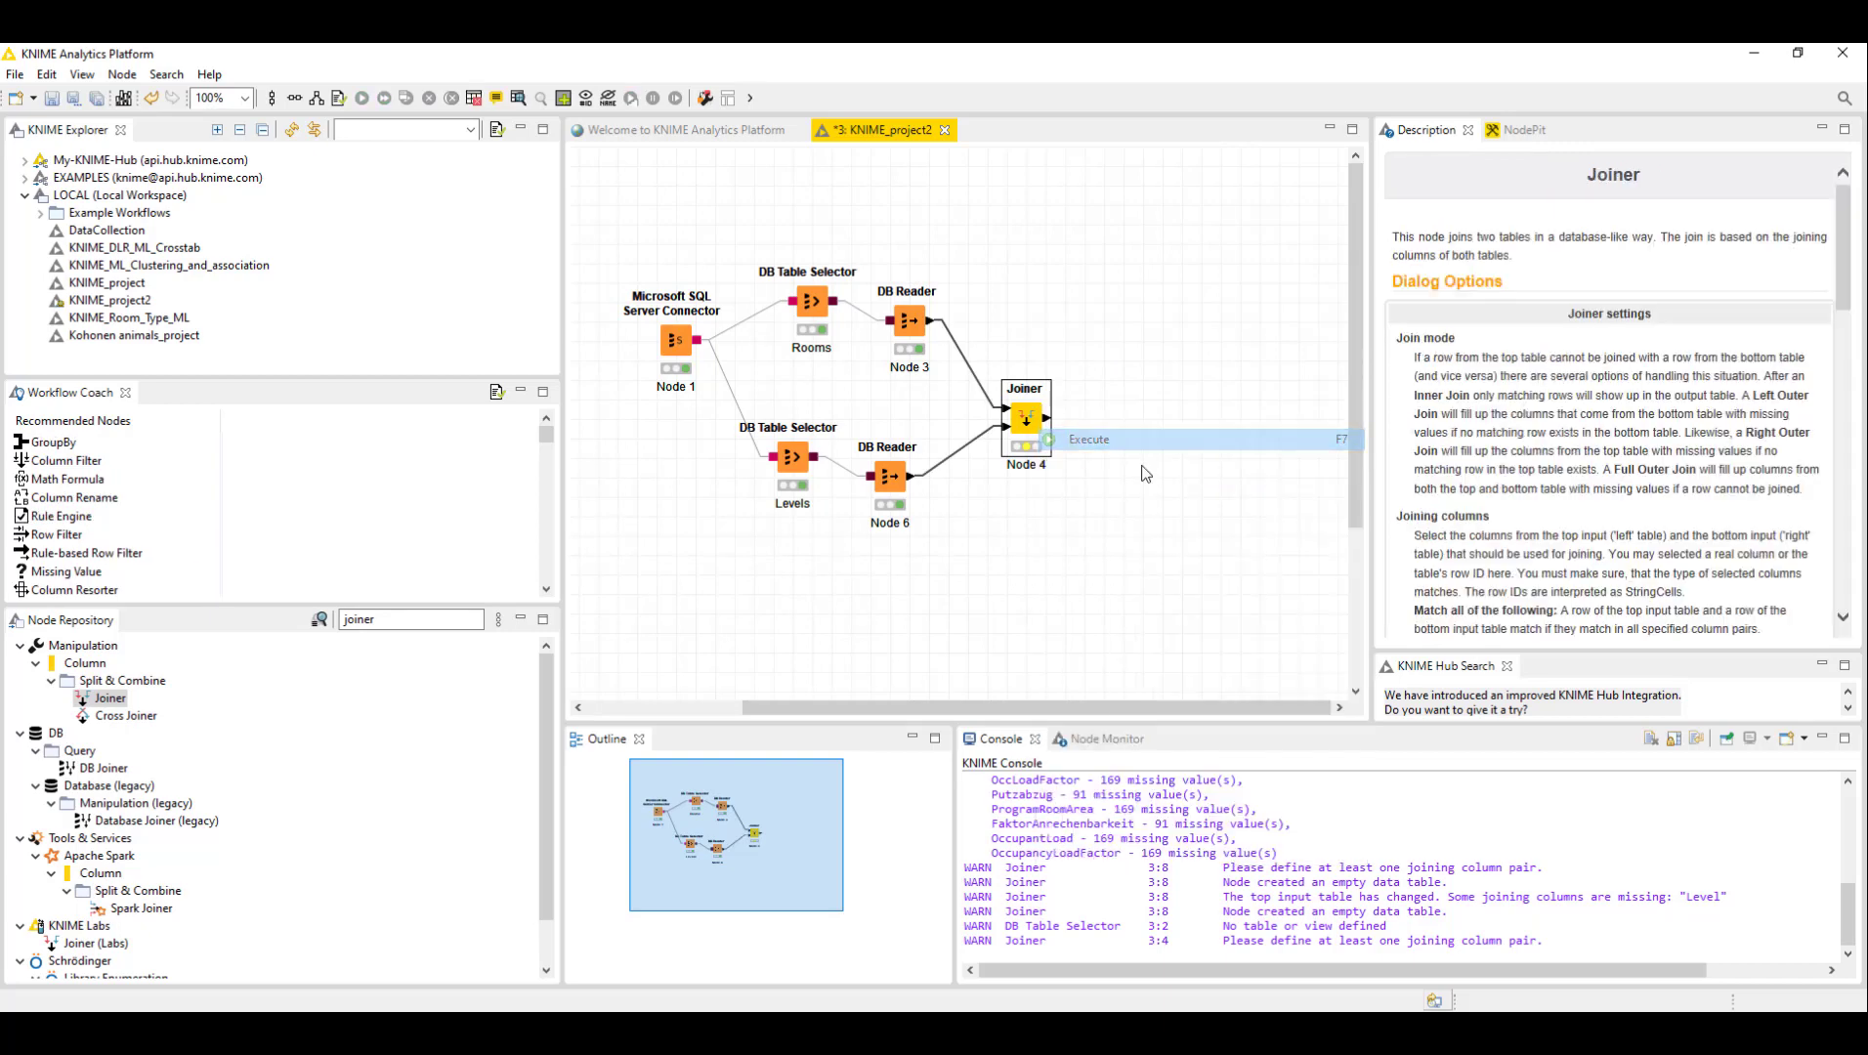
# - Open the Joiner's joined output table to review the rows, then close it
pyautogui.click(1064, 305)
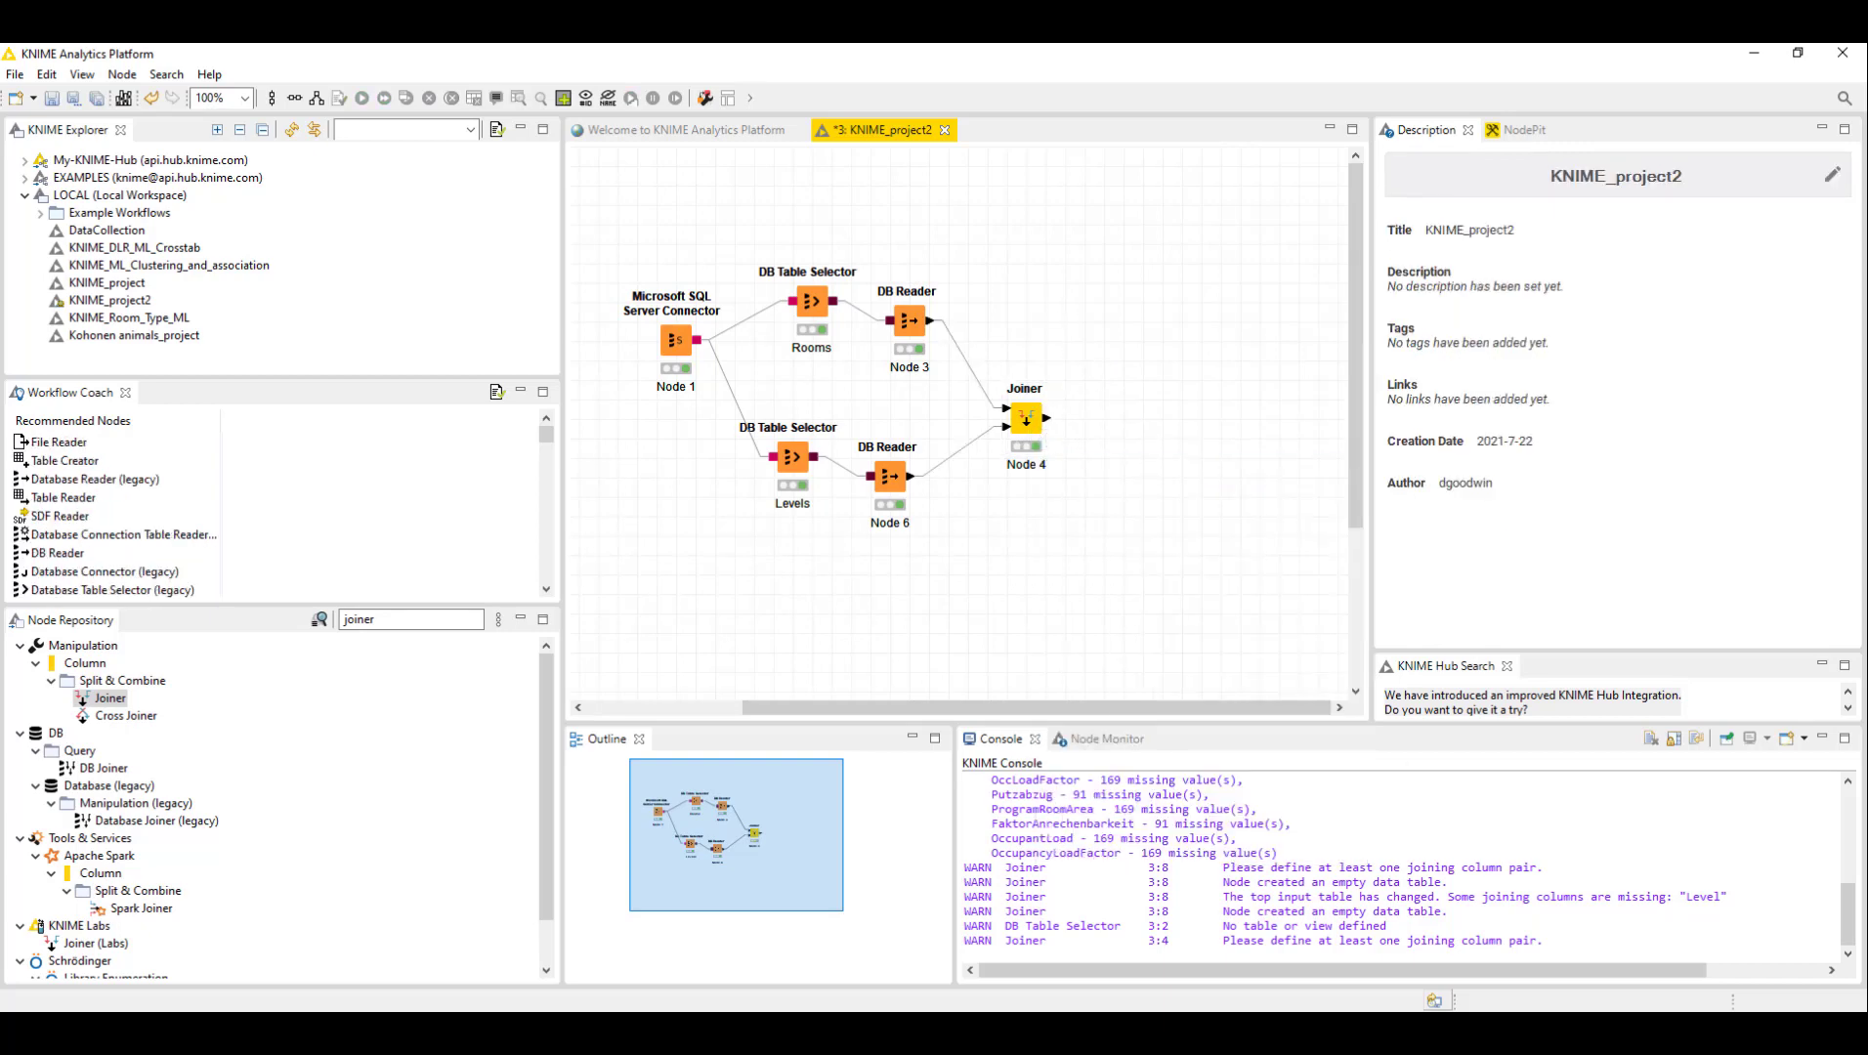
pyautogui.rightClick(1036, 441)
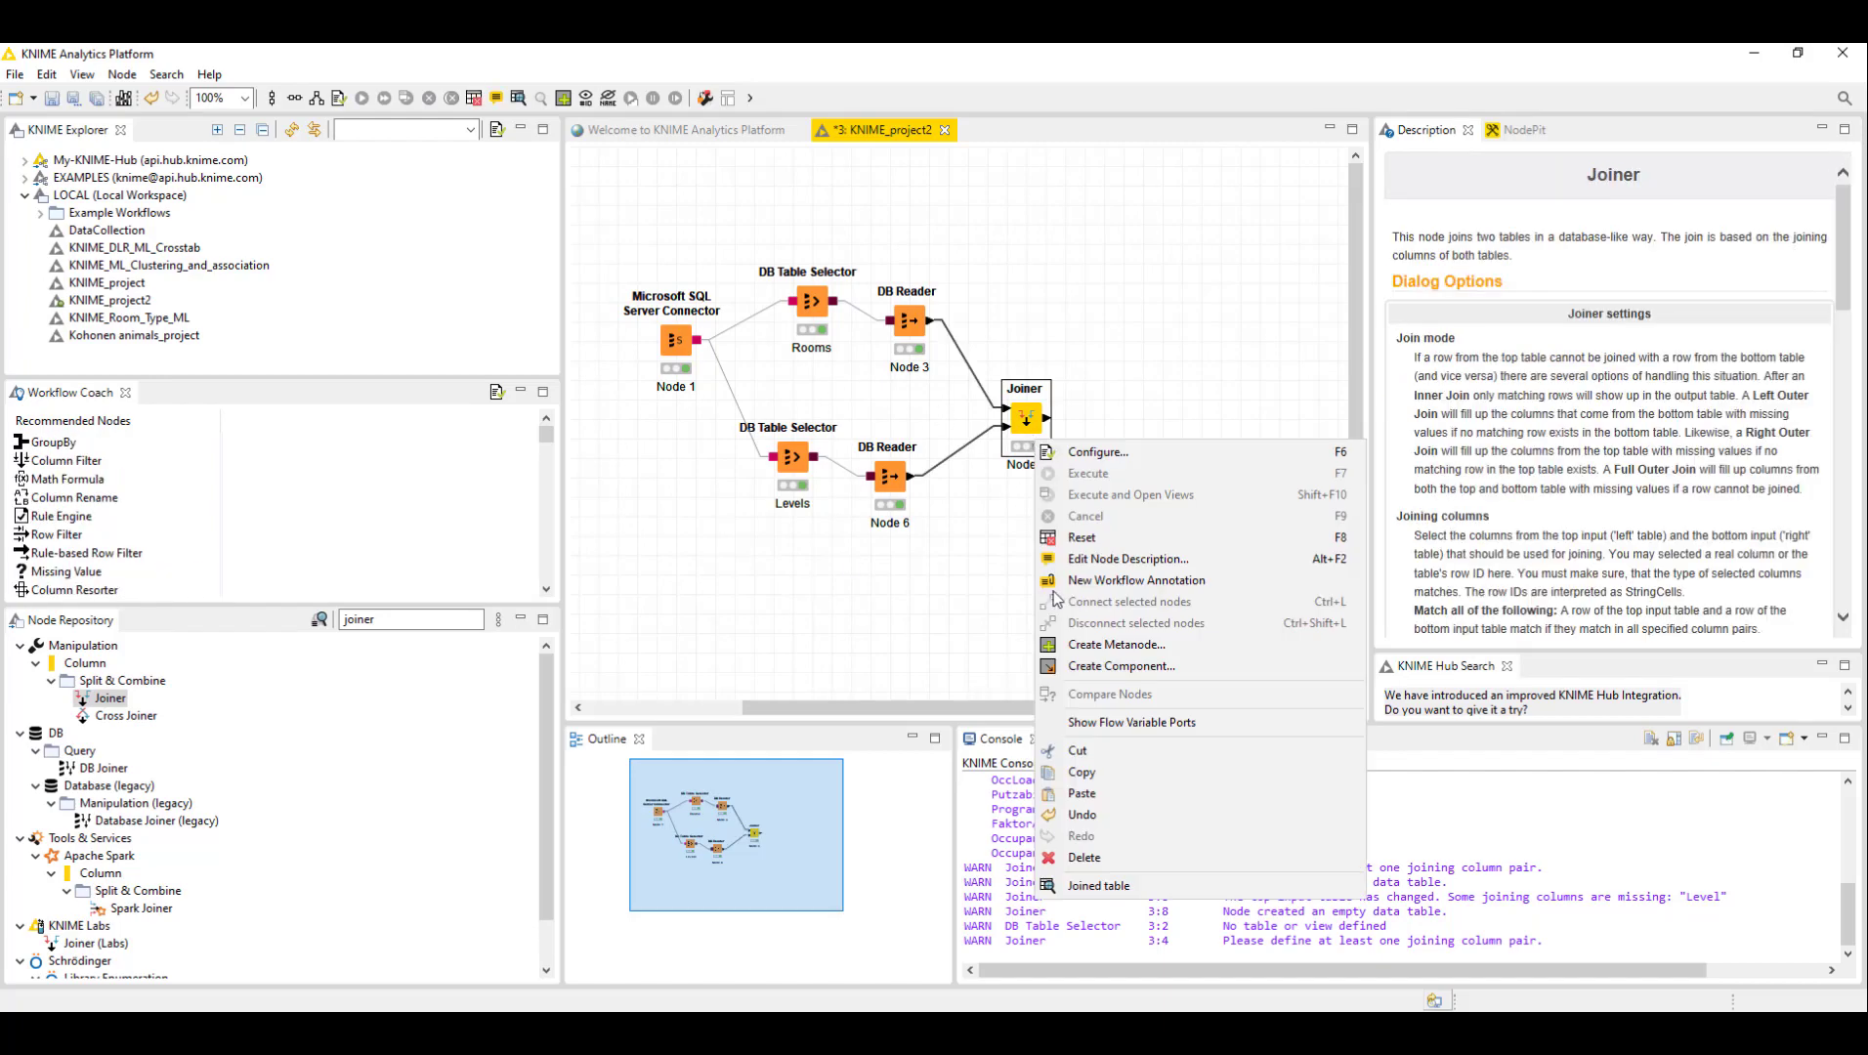
pyautogui.click(1113, 886)
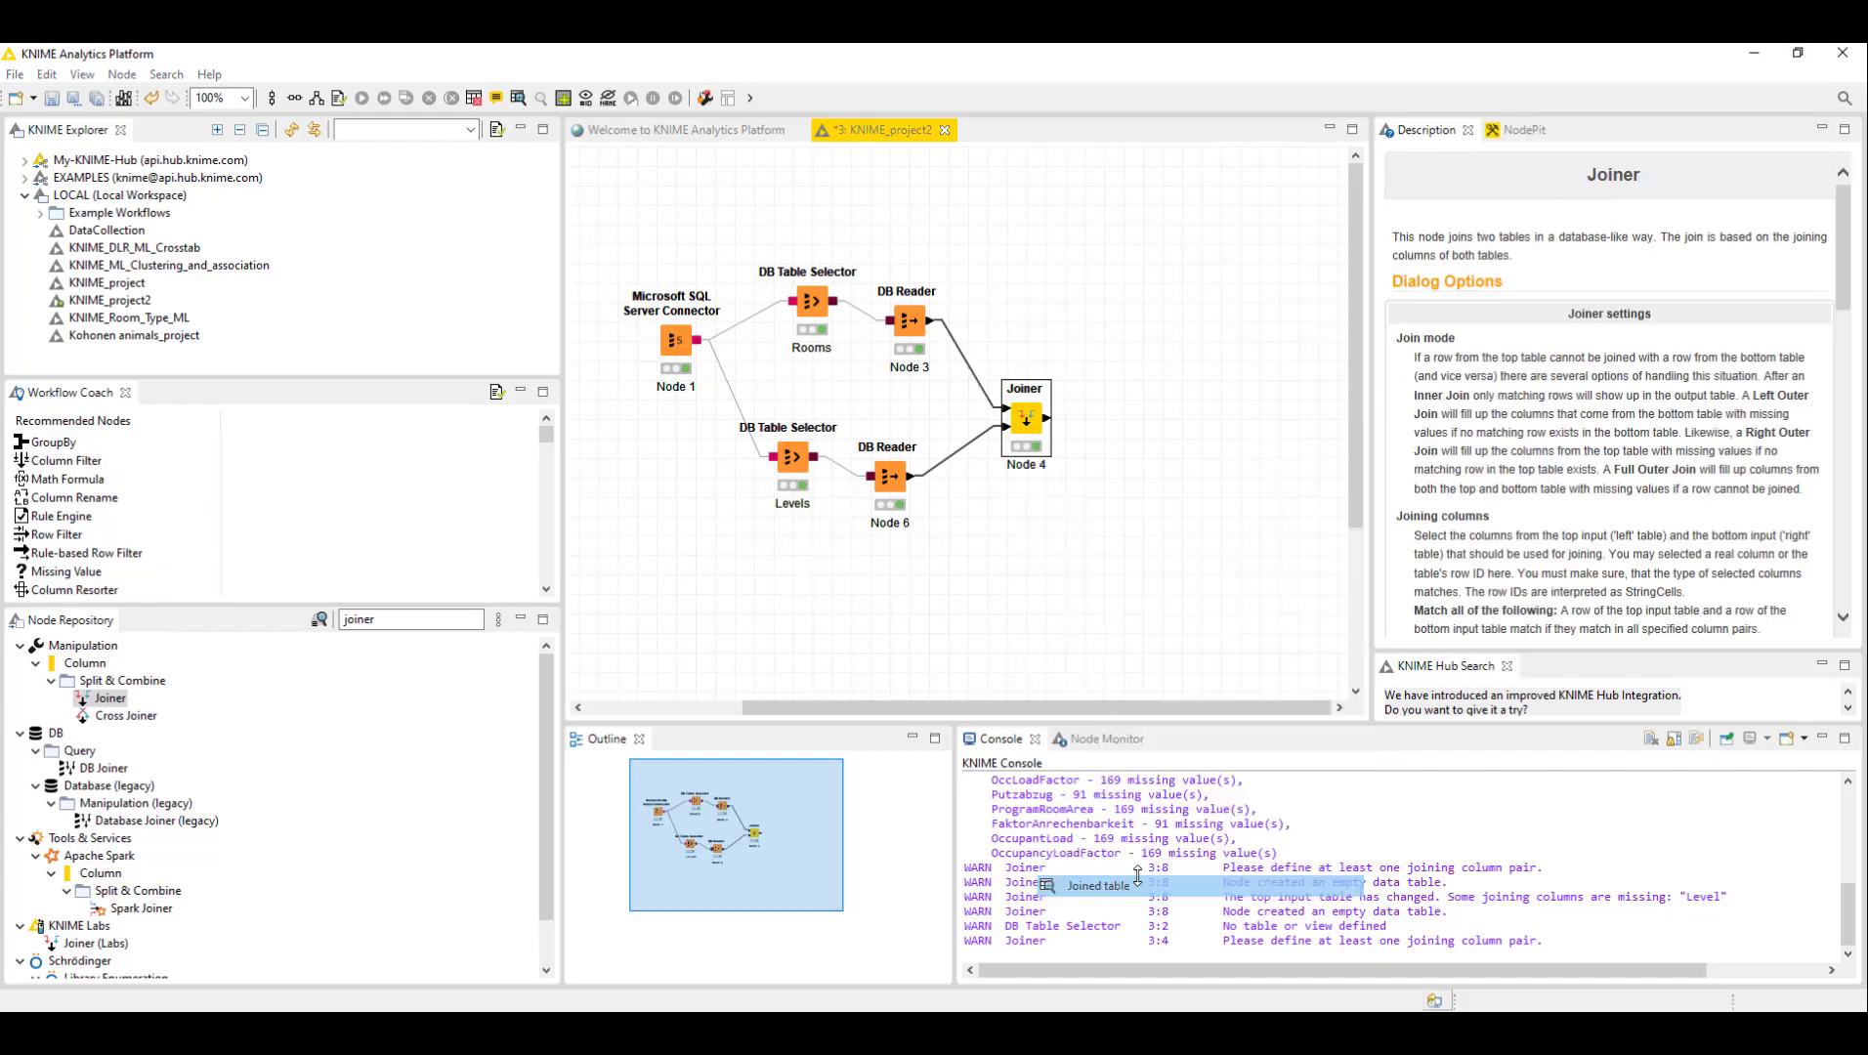
pyautogui.moveTo(716, 859); pyautogui.dragTo(1495, 771)
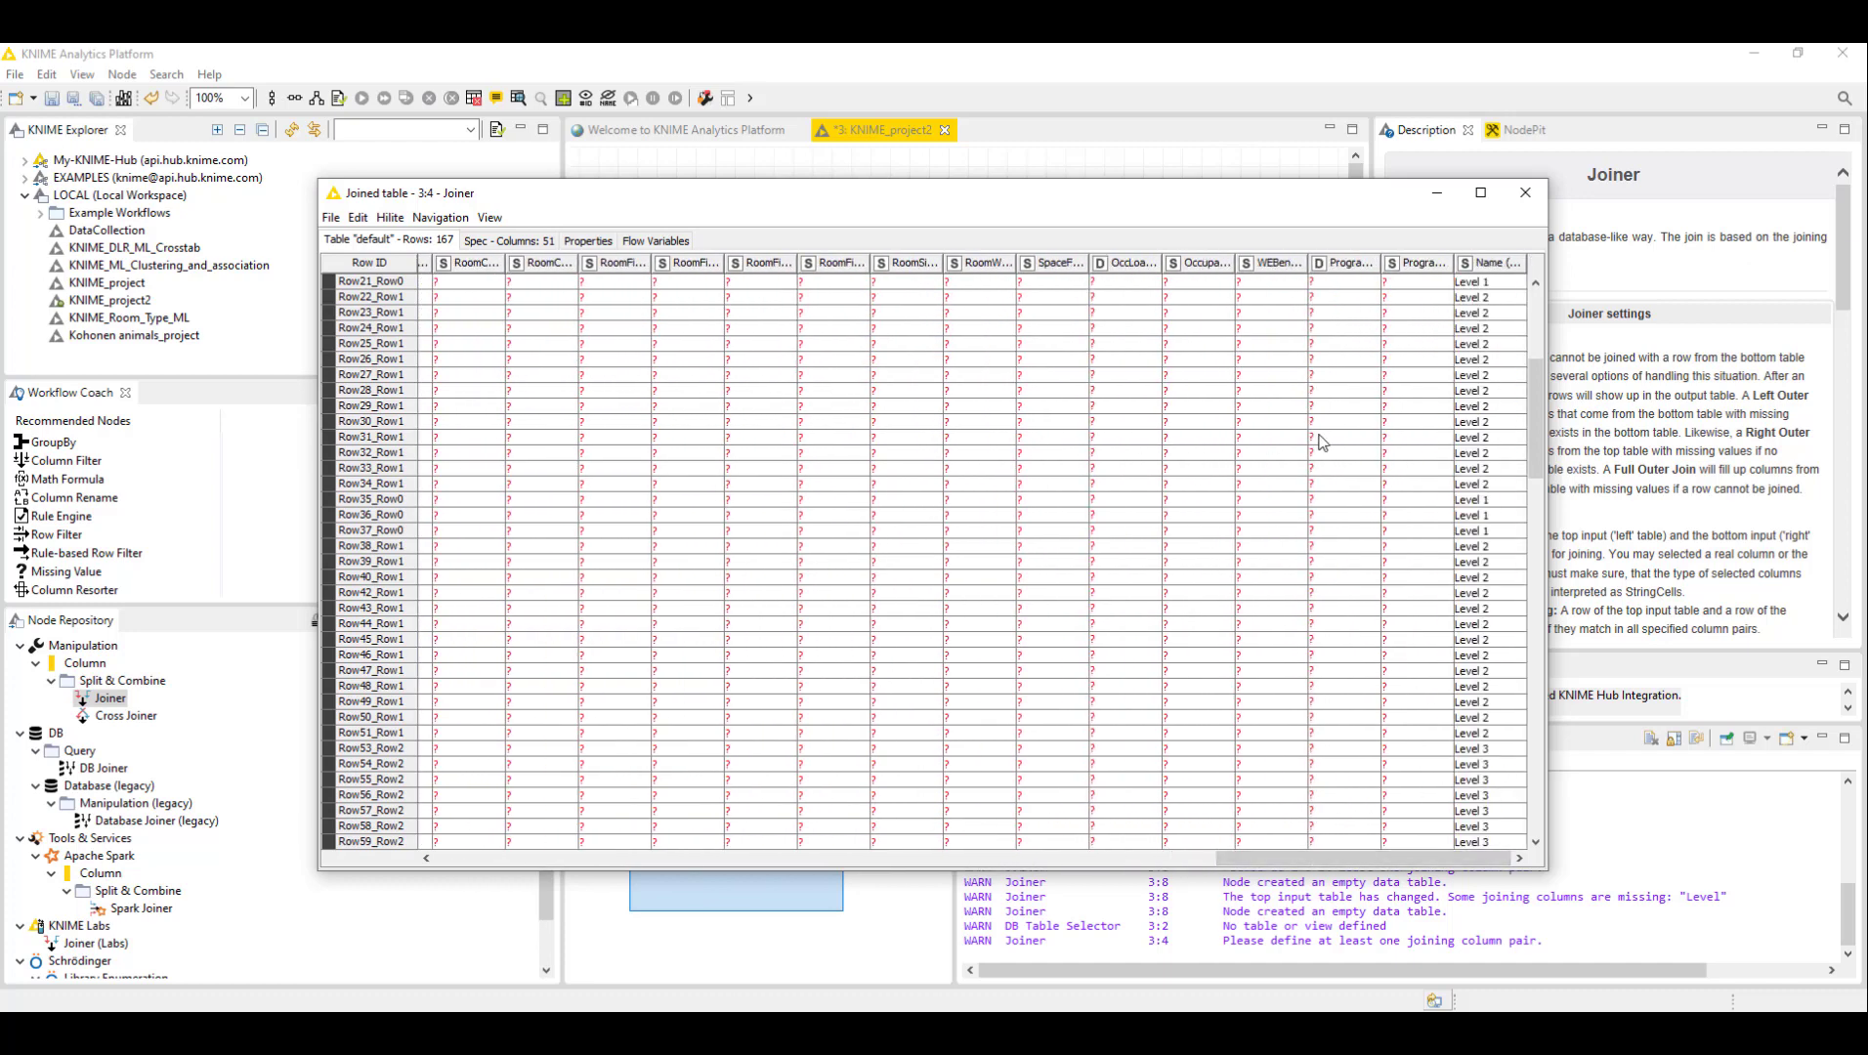
pyautogui.scroll(7, 1337, 435)
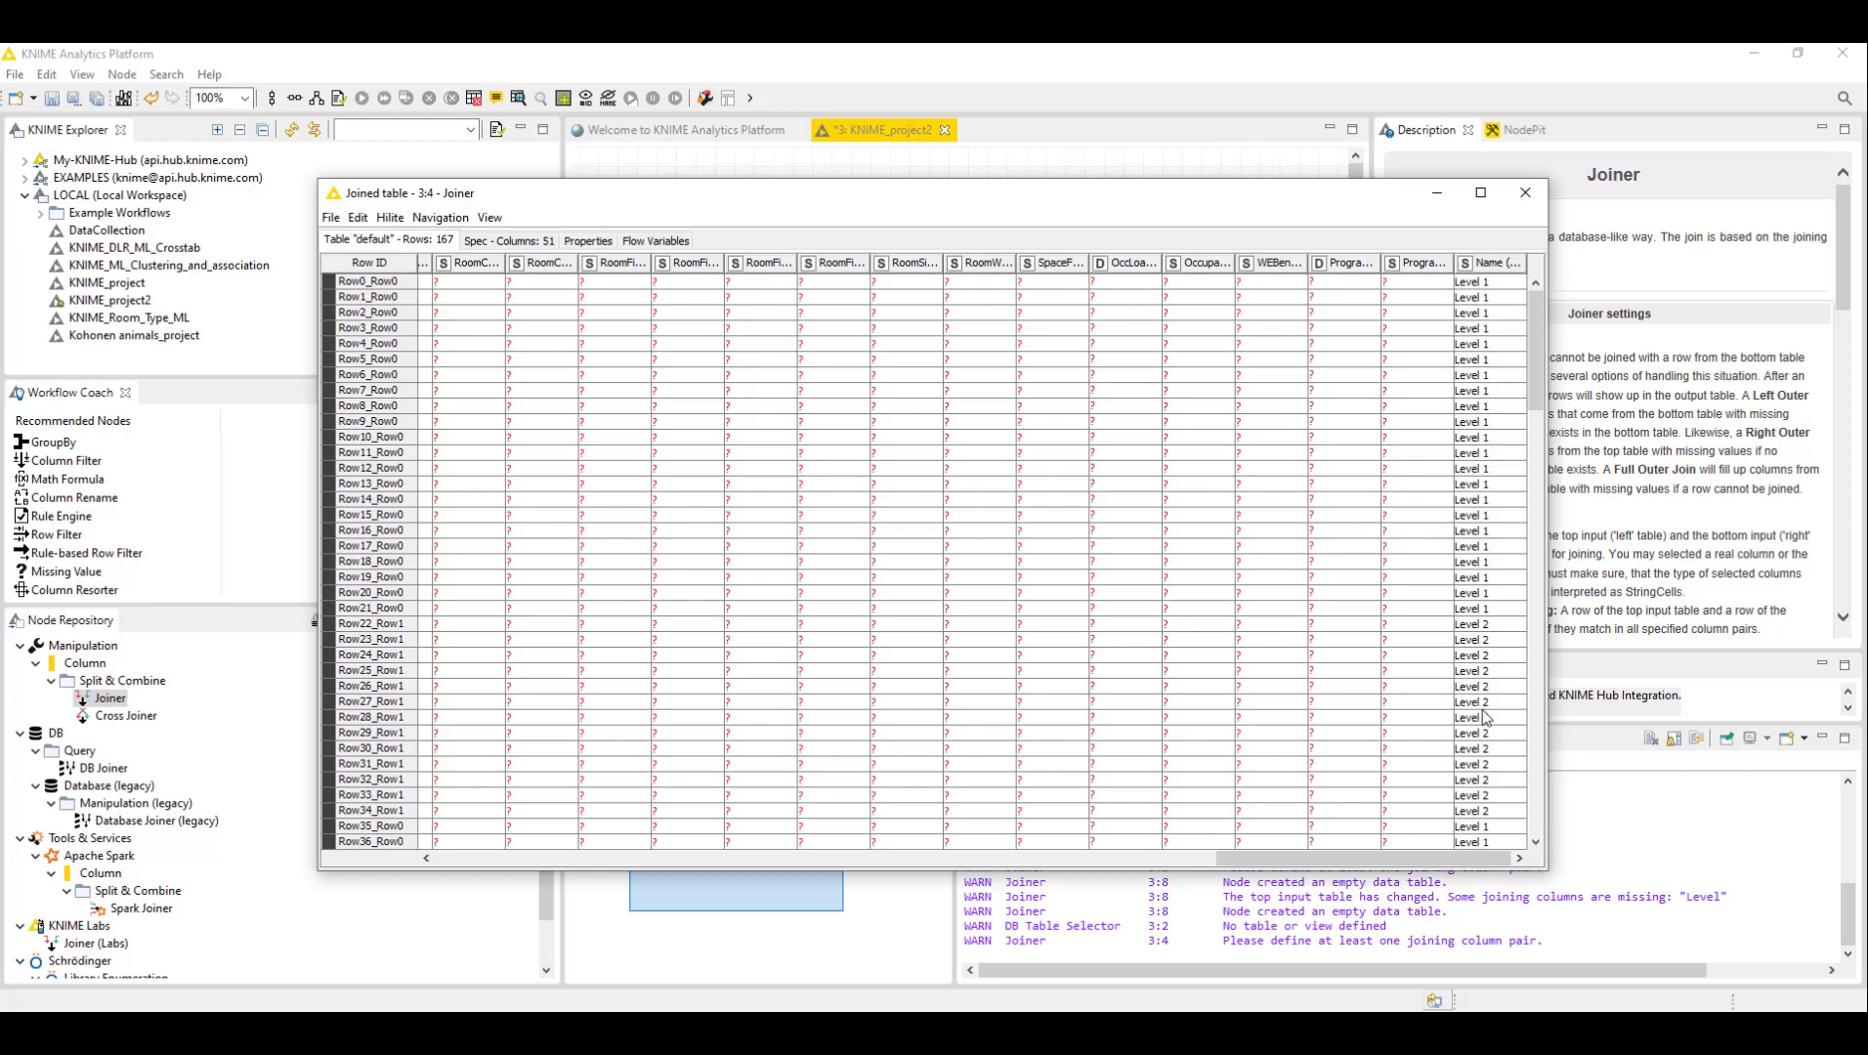
pyautogui.scroll(-15, 1484, 742)
pyautogui.click(1525, 193)
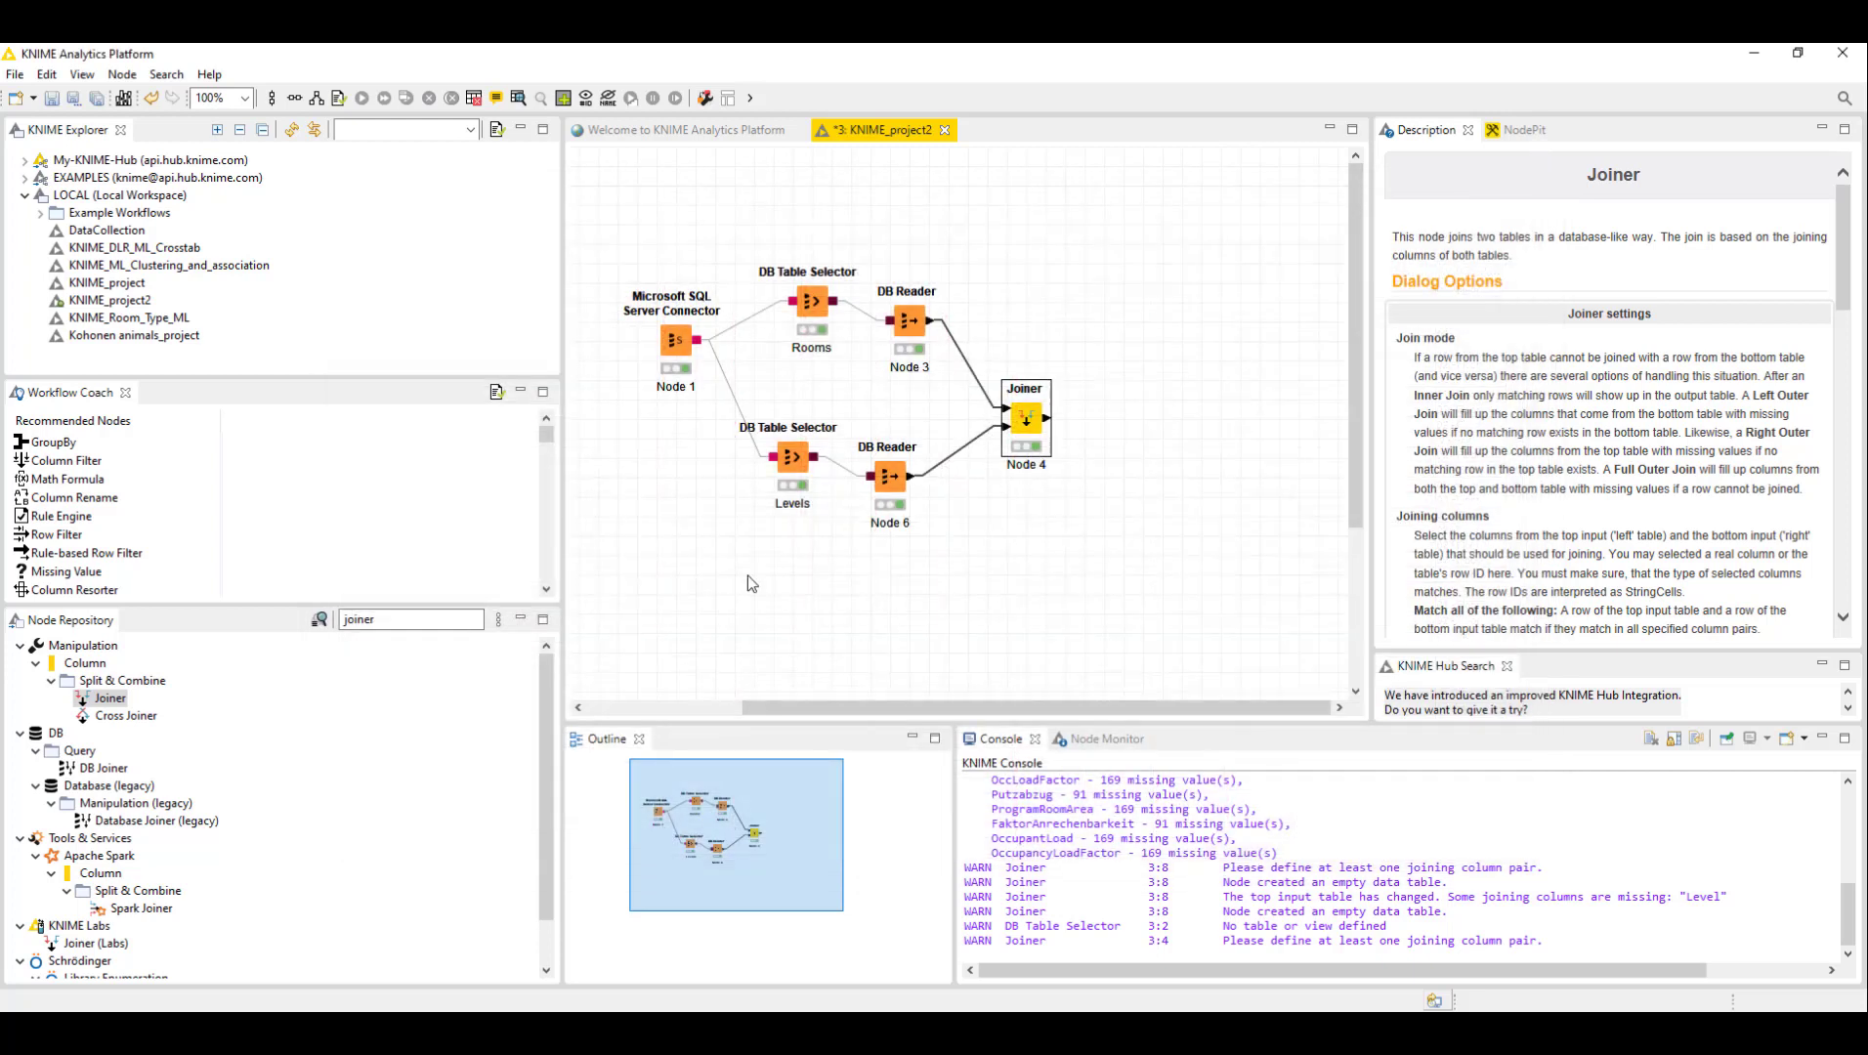
pyautogui.click(1048, 338)
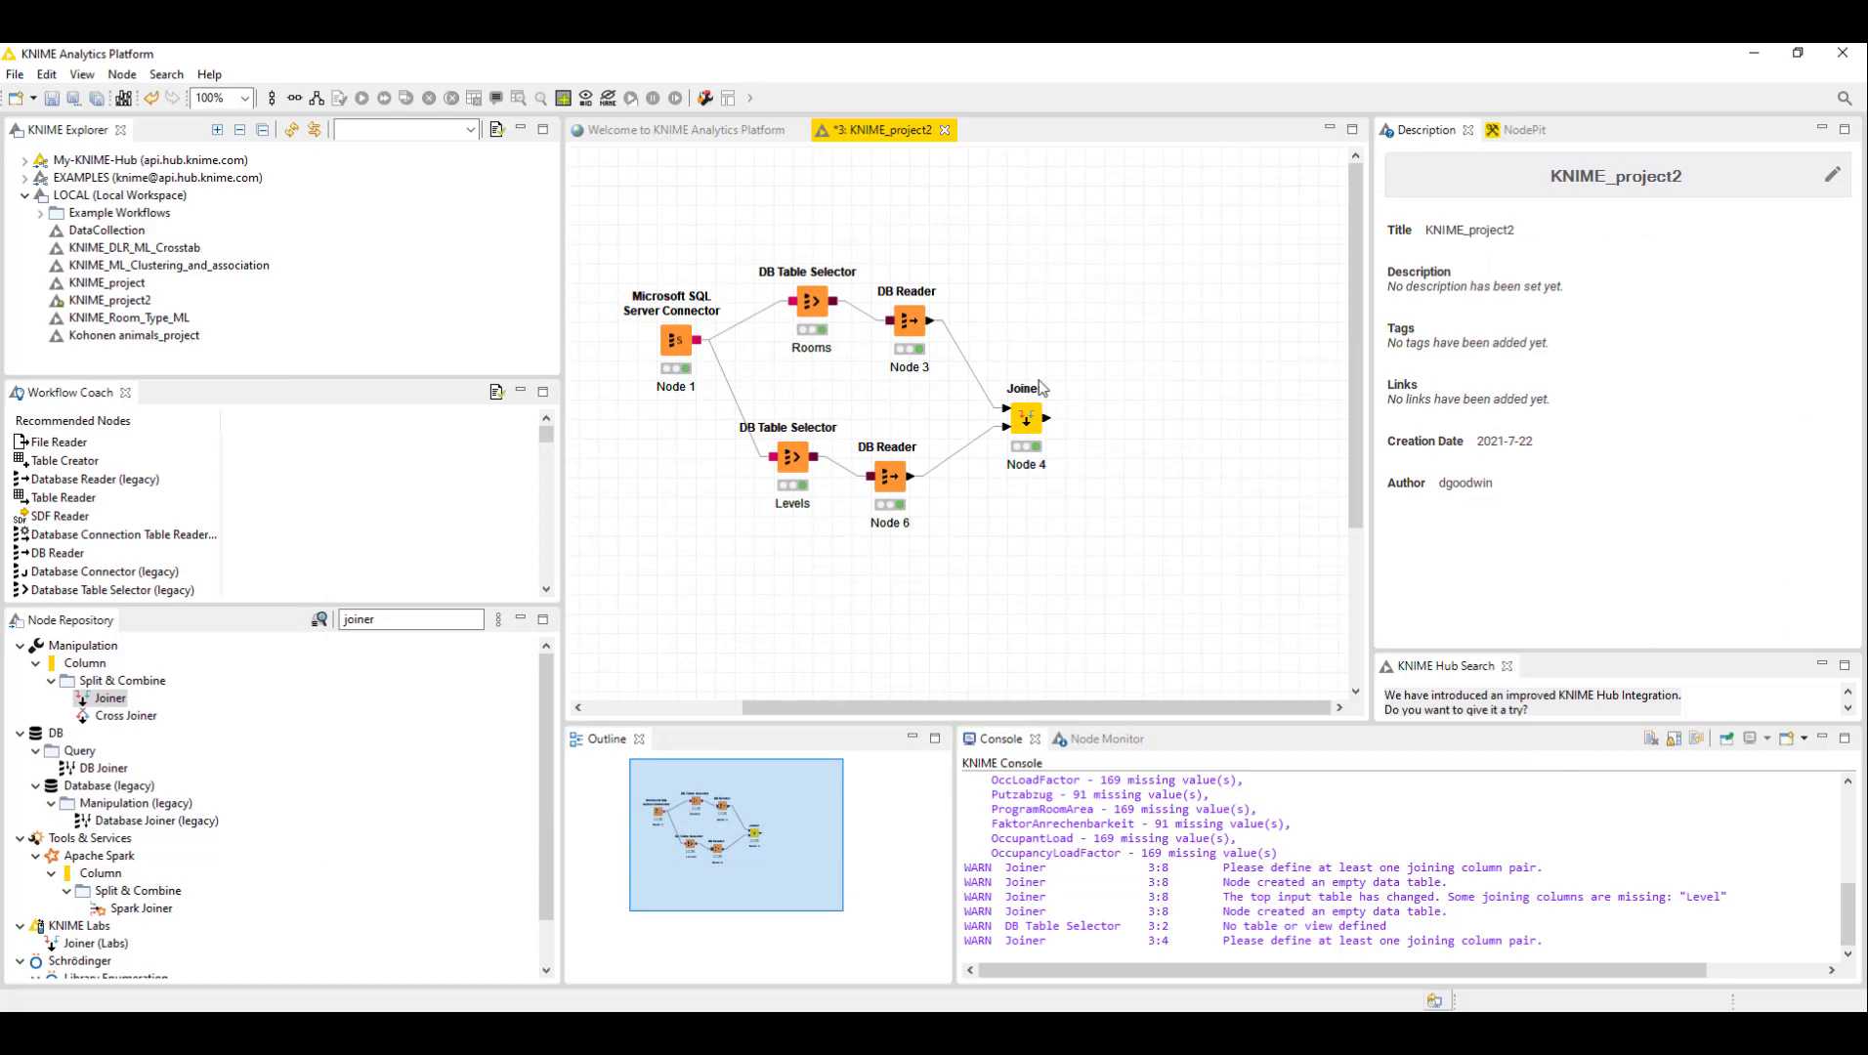
pyautogui.moveTo(1157, 321); pyautogui.dragTo(1020, 485)
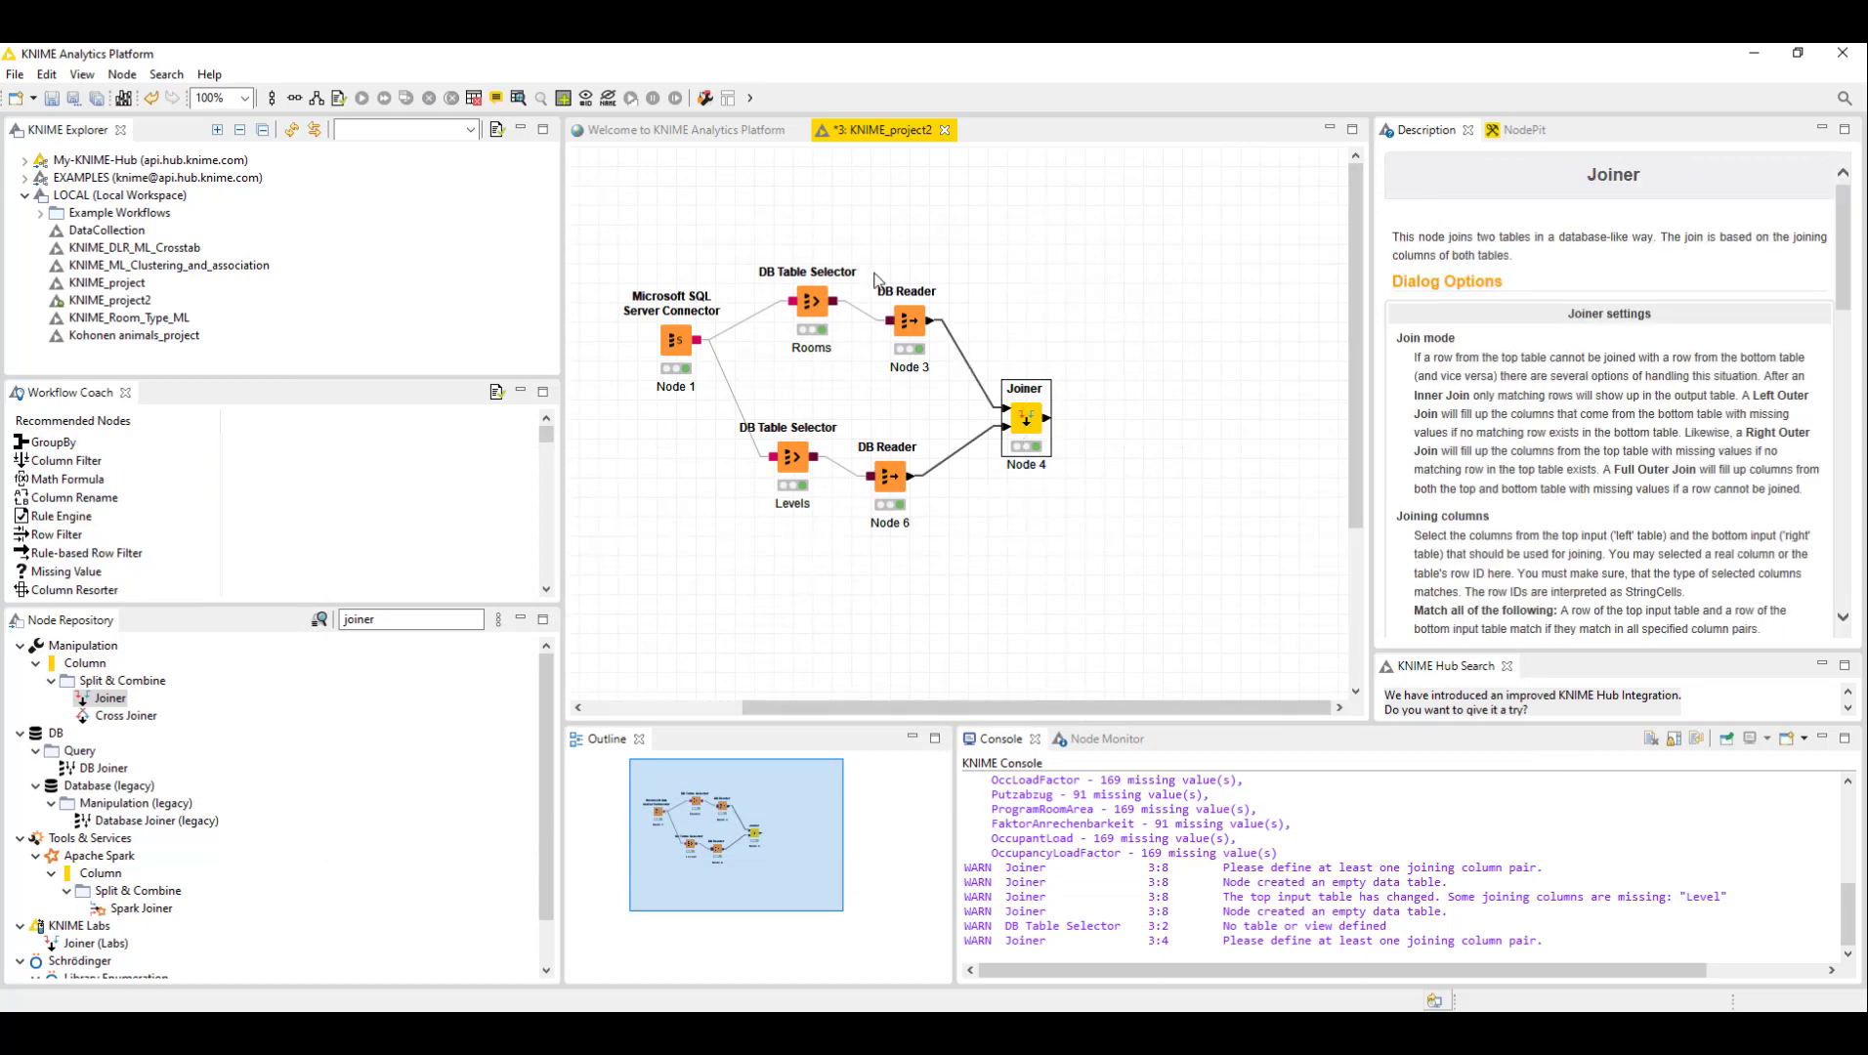
pyautogui.click(1111, 234)
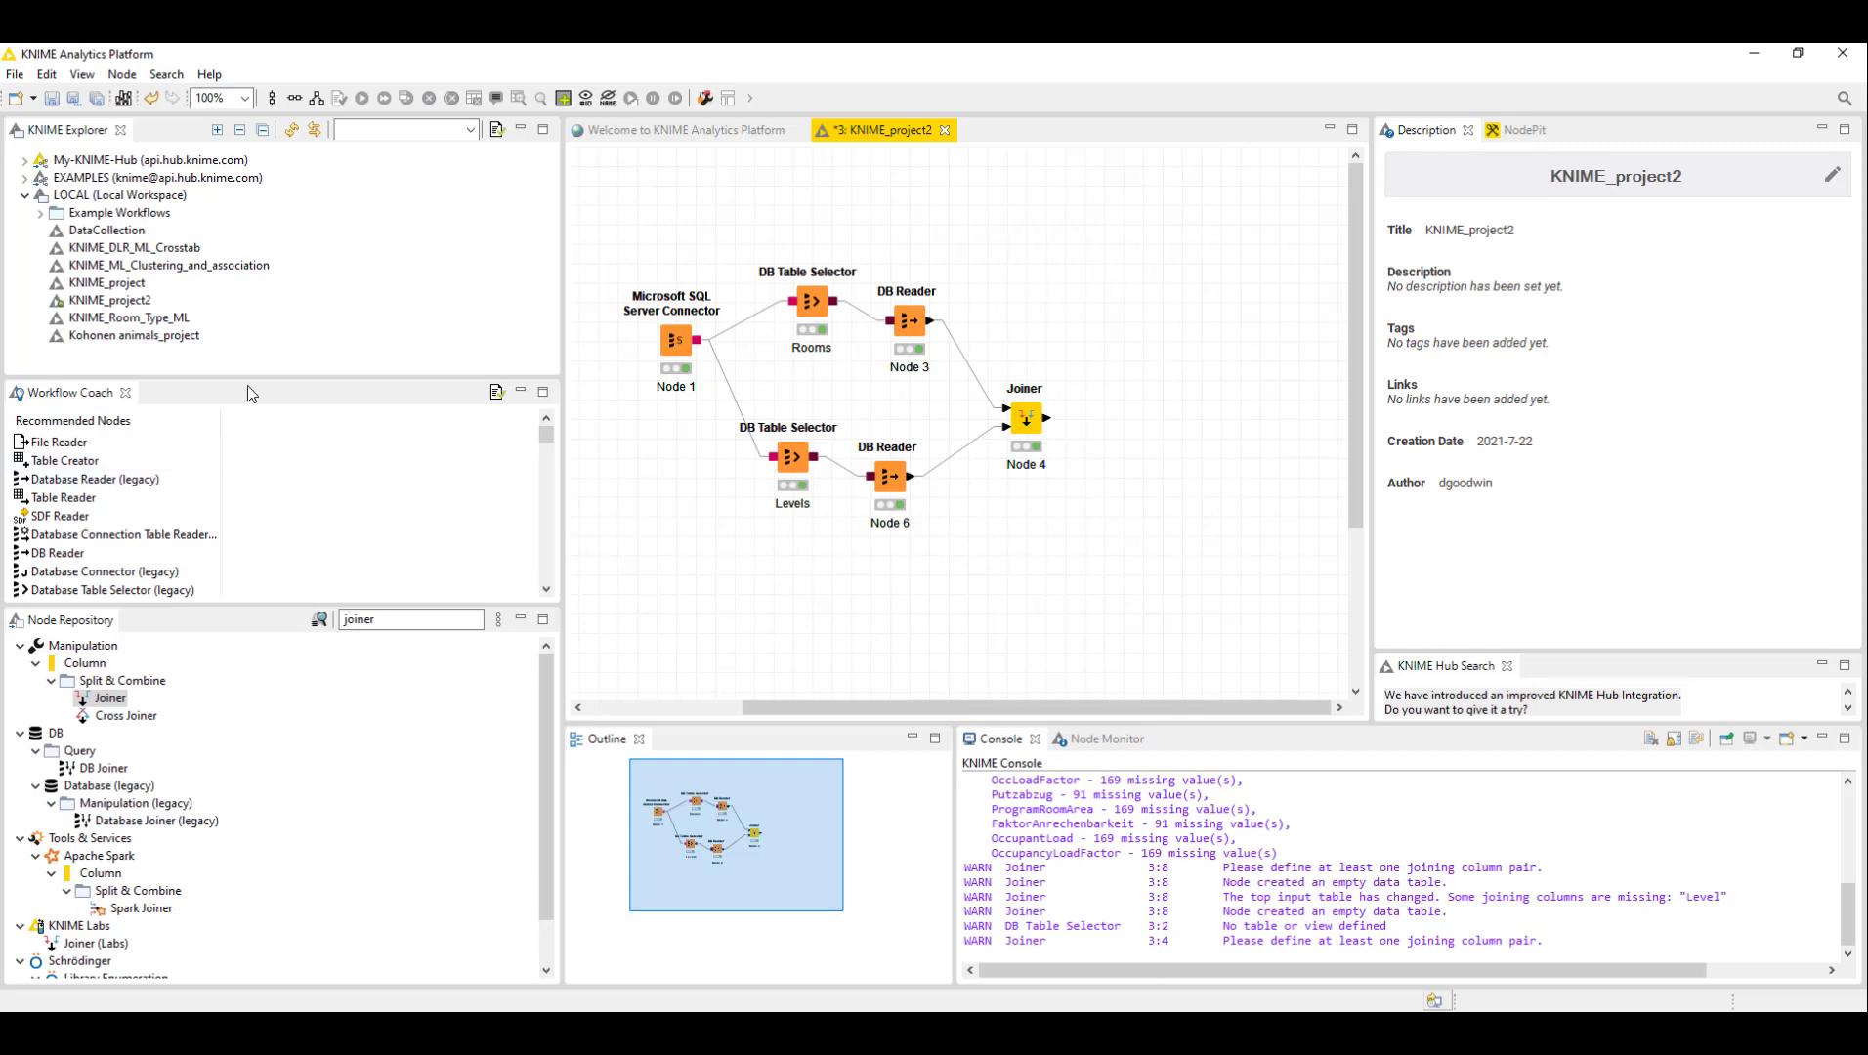
# - Search the node repository for bar chart and add the JavaScript Bar Chart node to the right of the Joiner
pyautogui.doubleClick(411, 625)
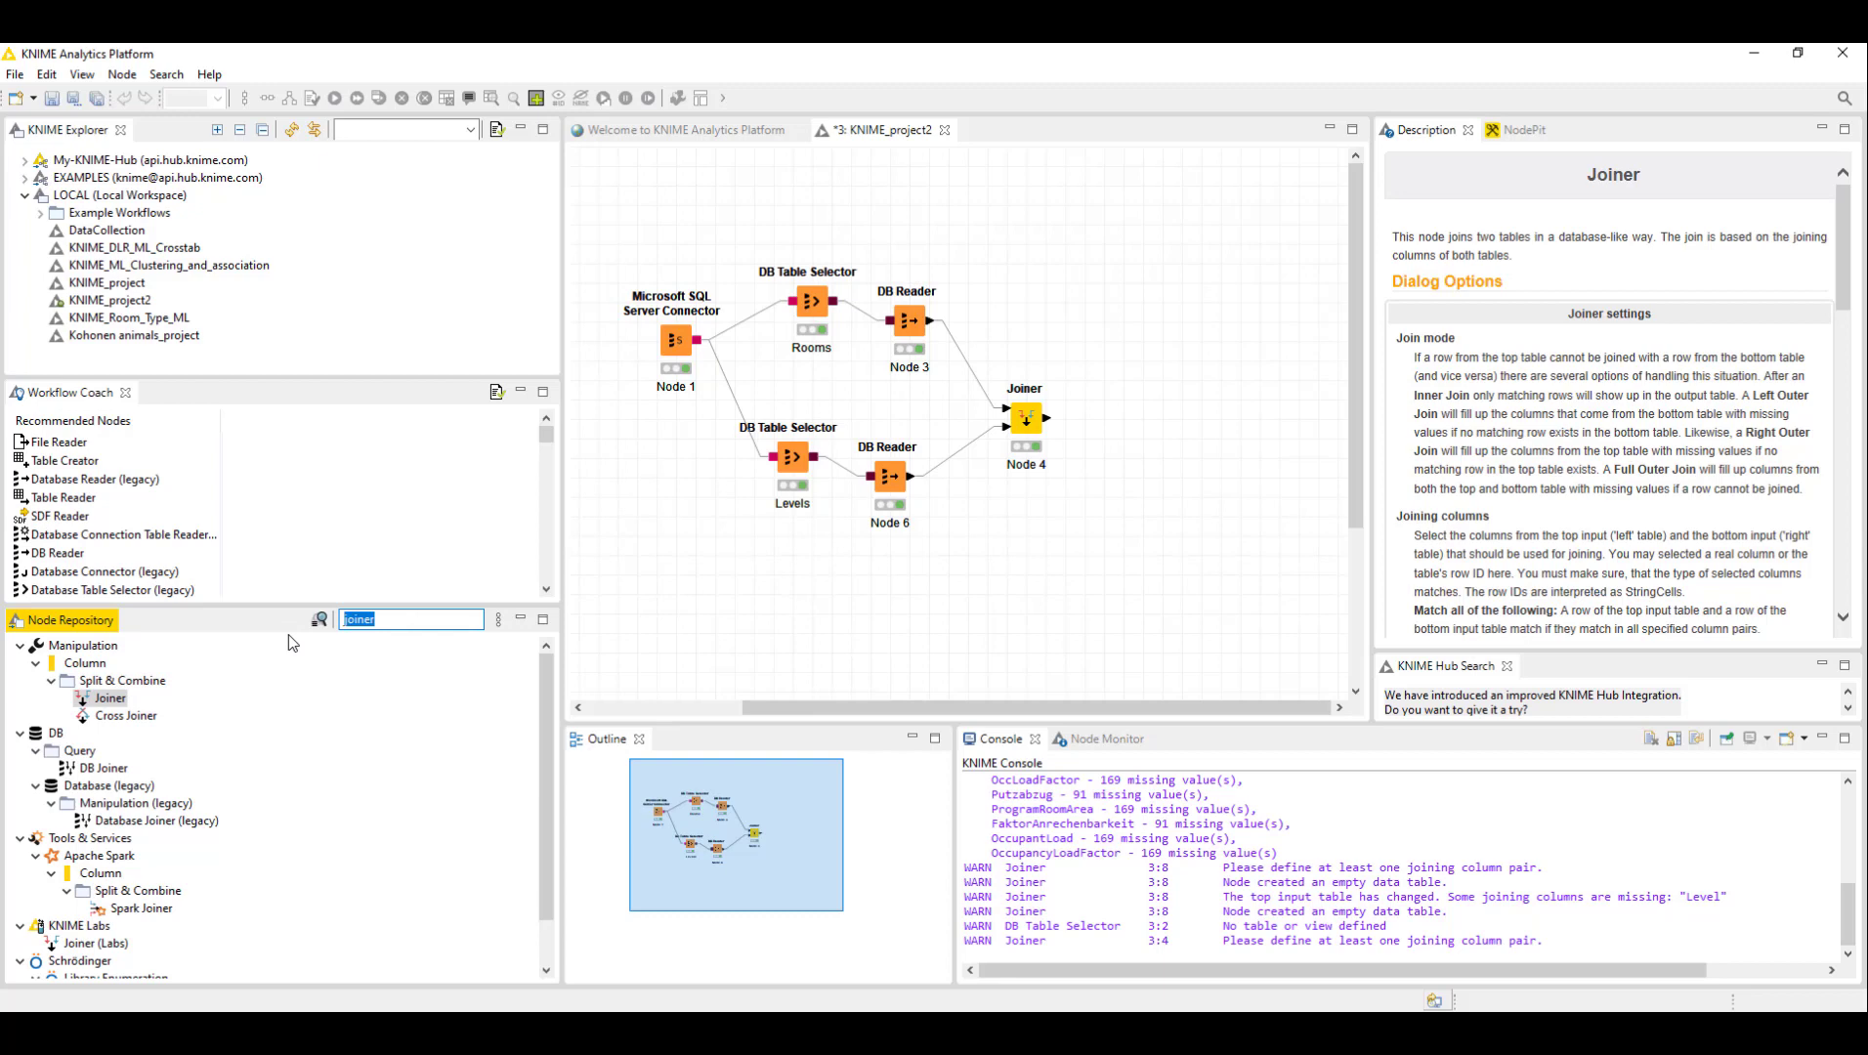
pyautogui.write('bar chart')
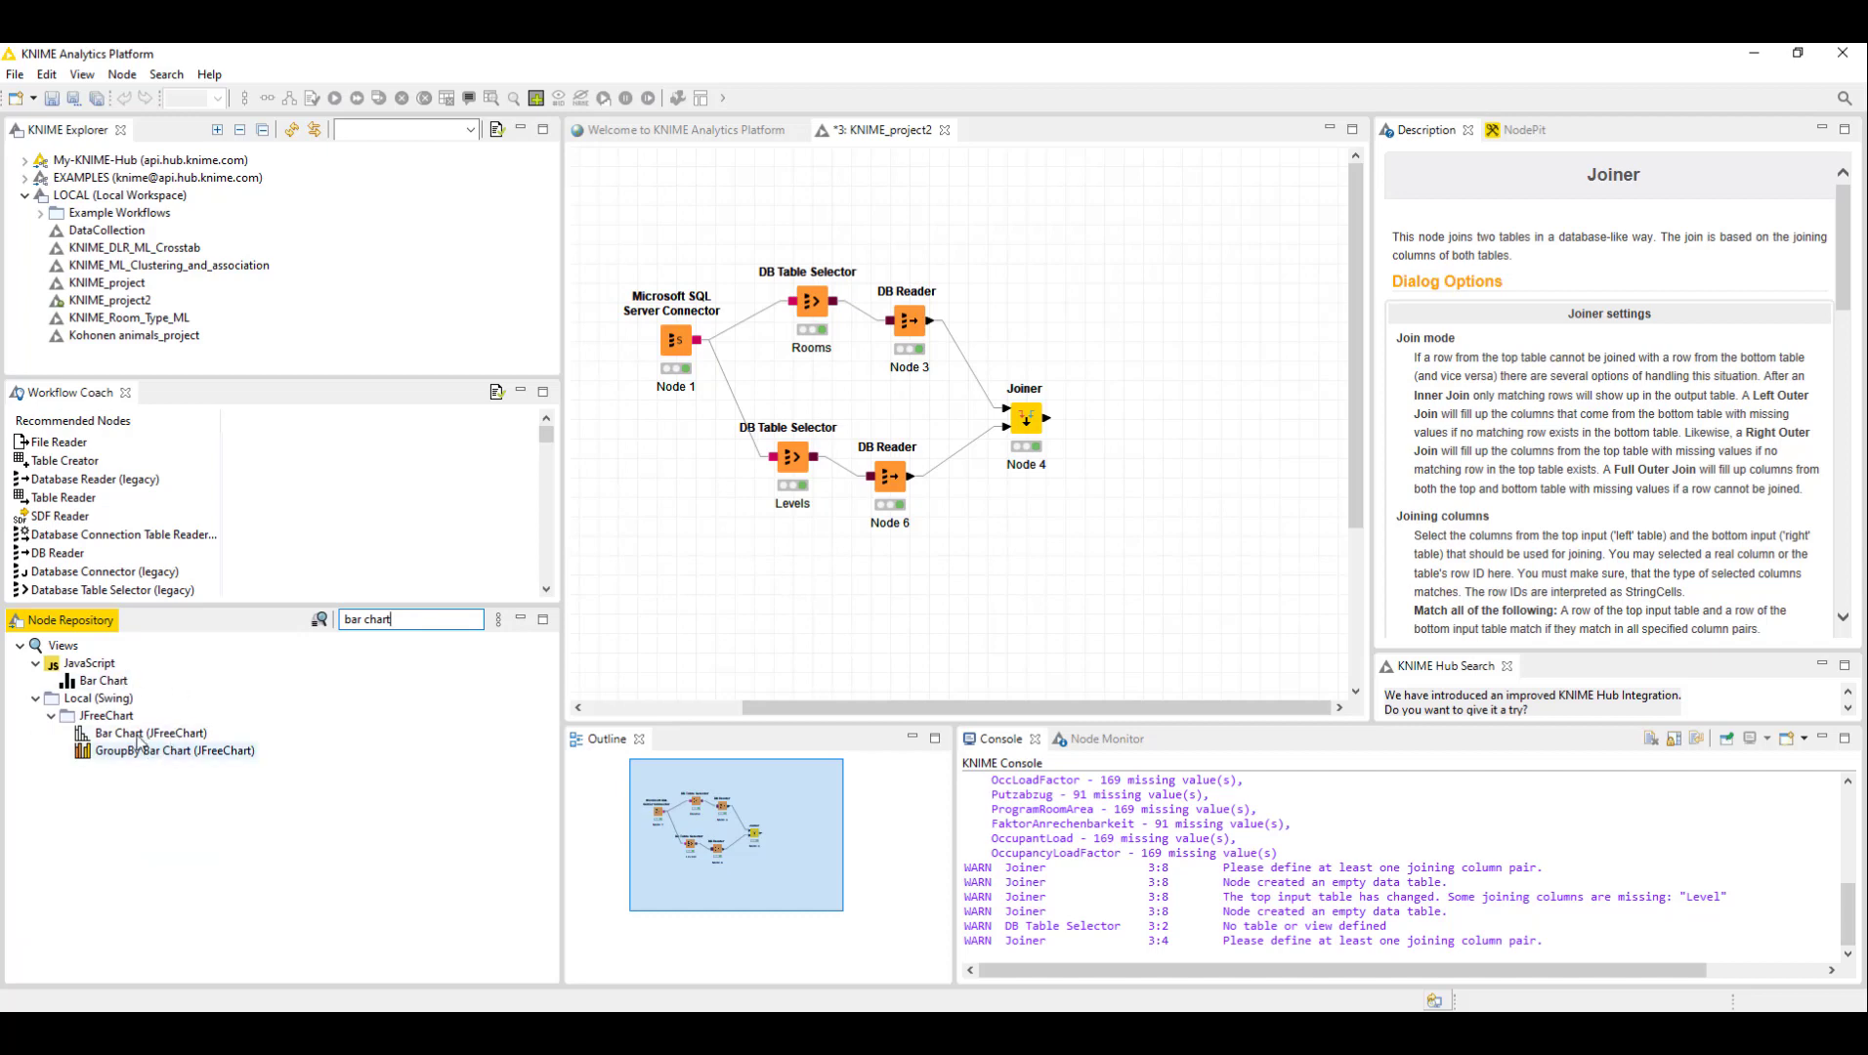
pyautogui.moveTo(102, 680); pyautogui.dragTo(1197, 422)
# - Connect the Joiner's output to the Bar Chart node's input
pyautogui.click(1155, 305)
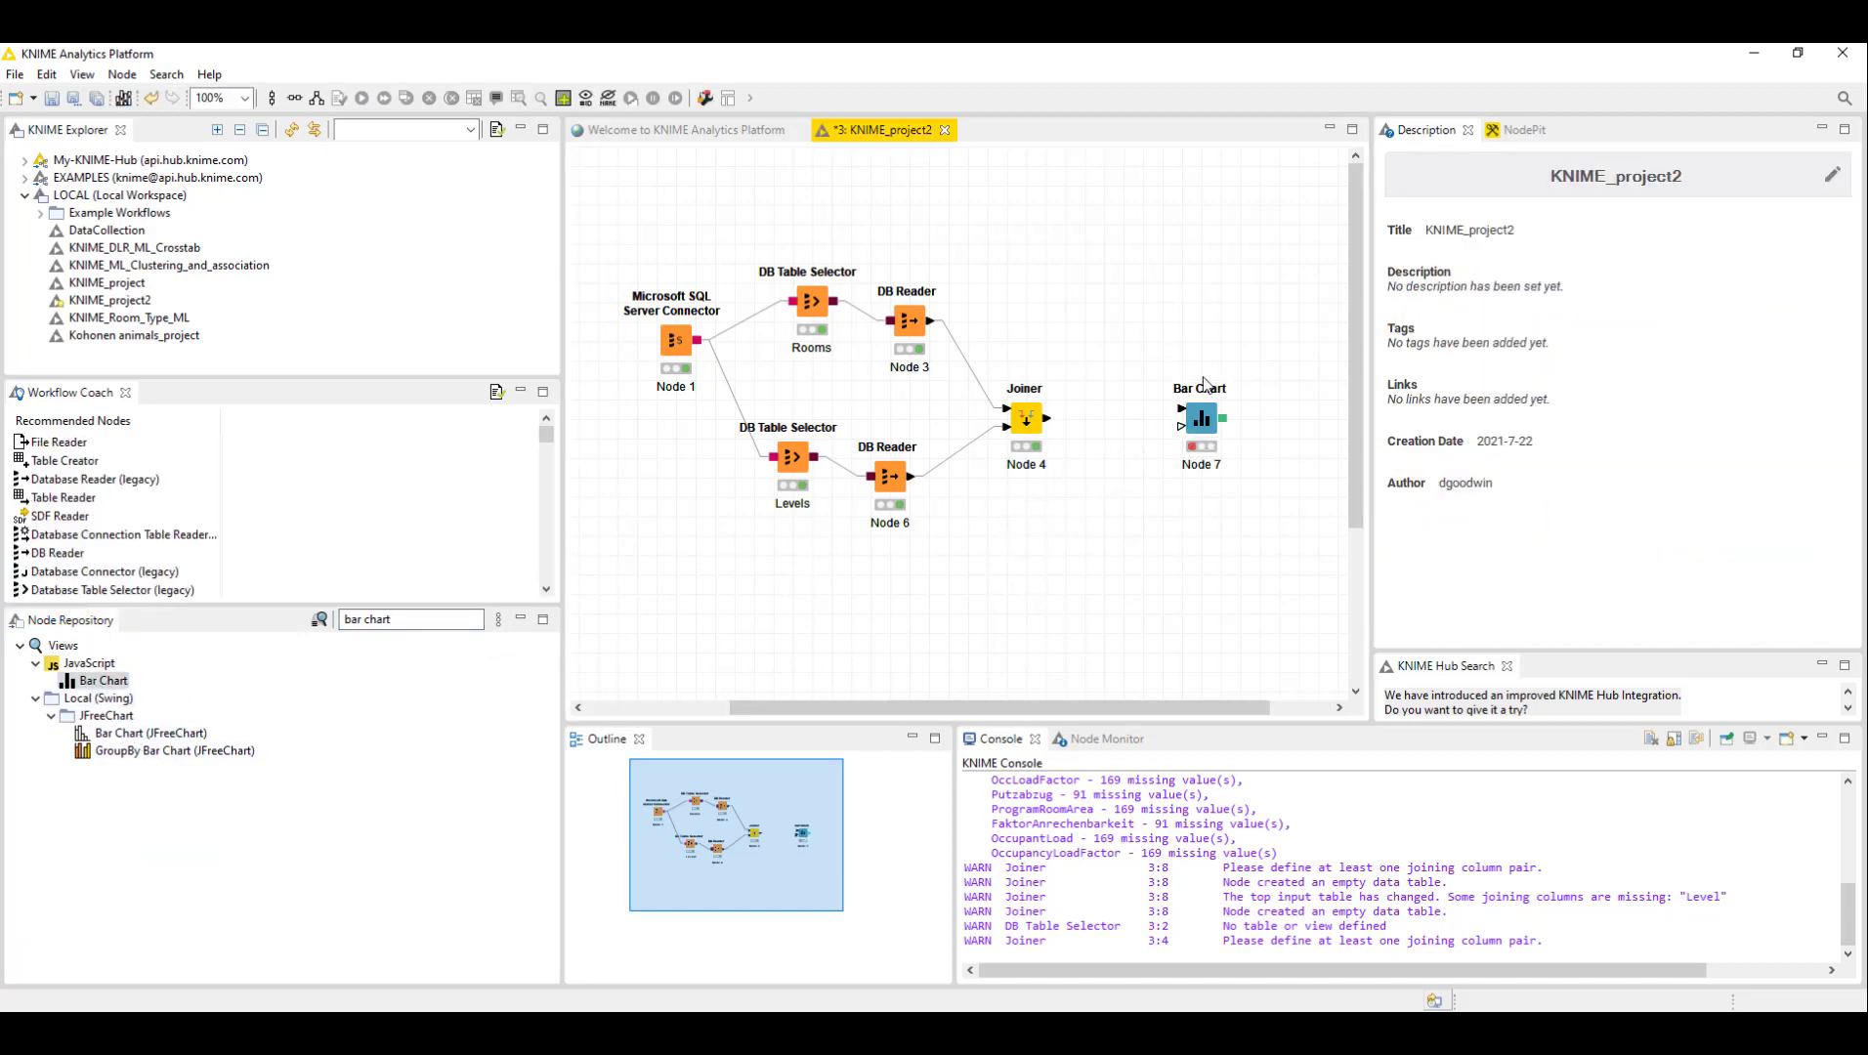
pyautogui.click(1201, 418)
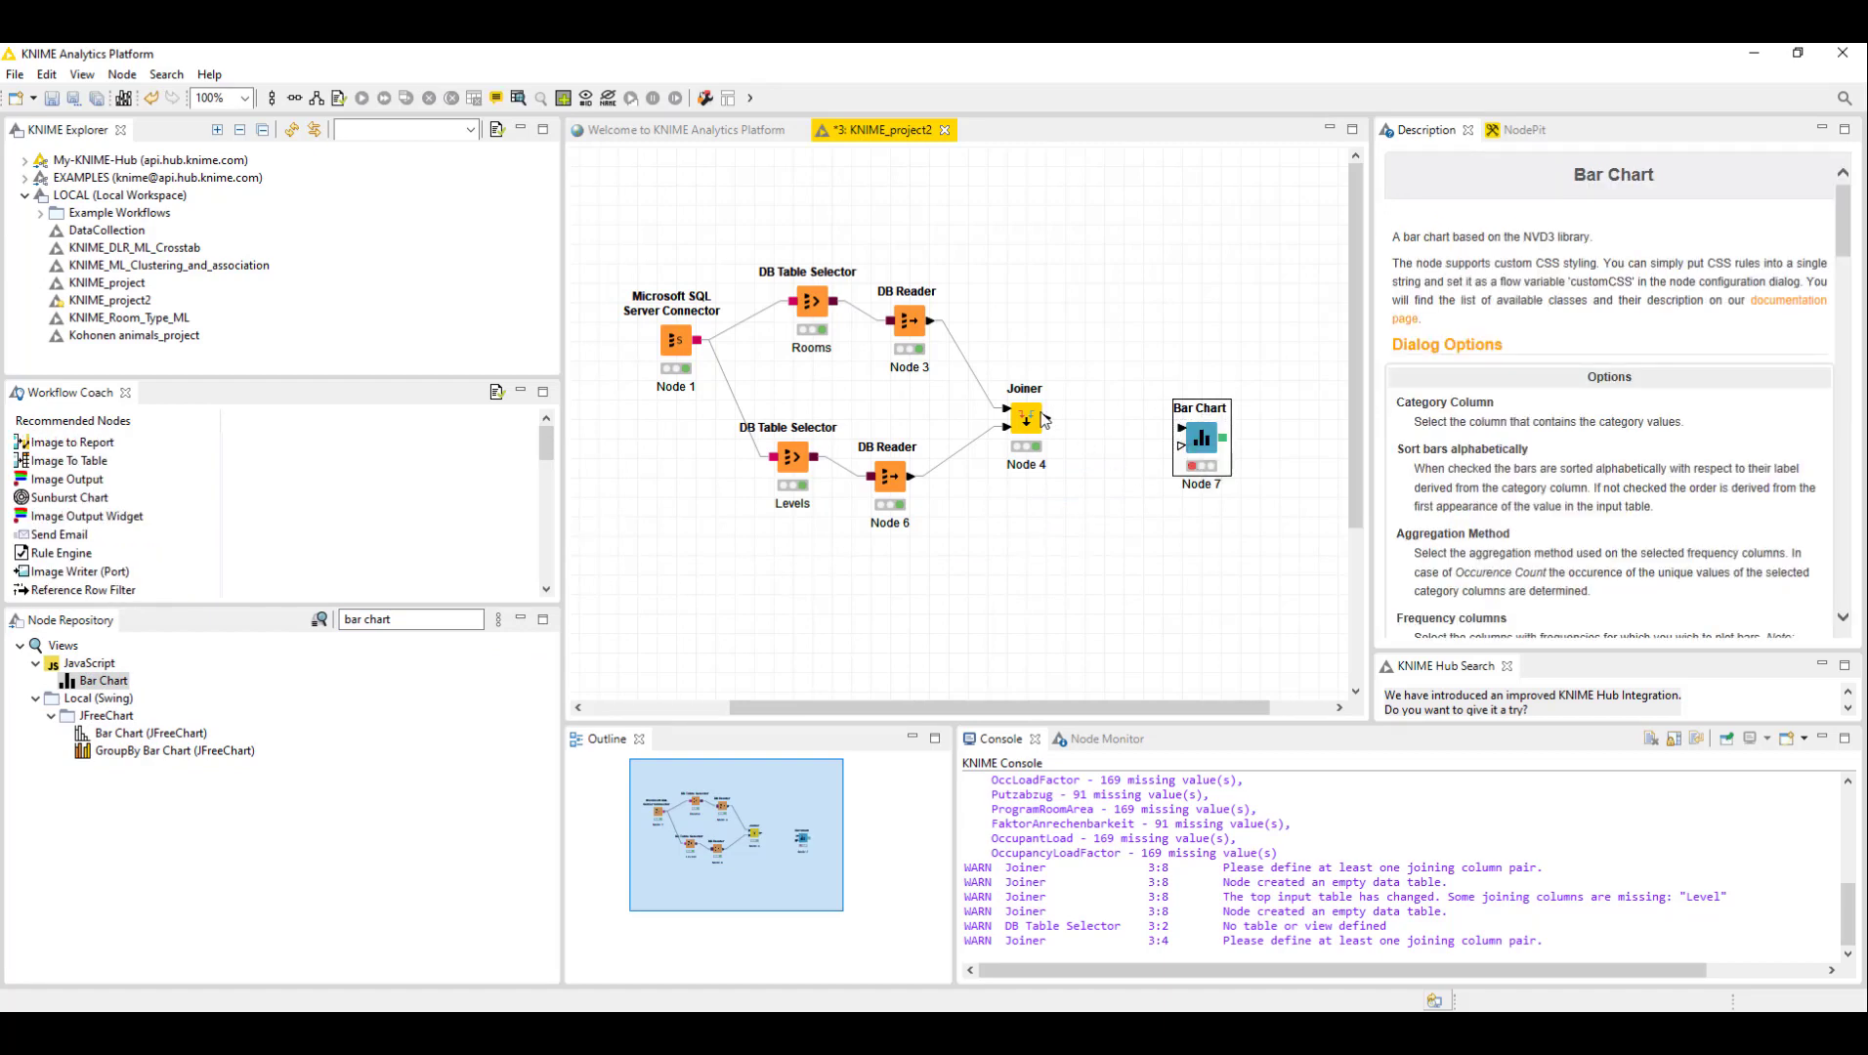
pyautogui.moveTo(1048, 418); pyautogui.dragTo(1187, 431)
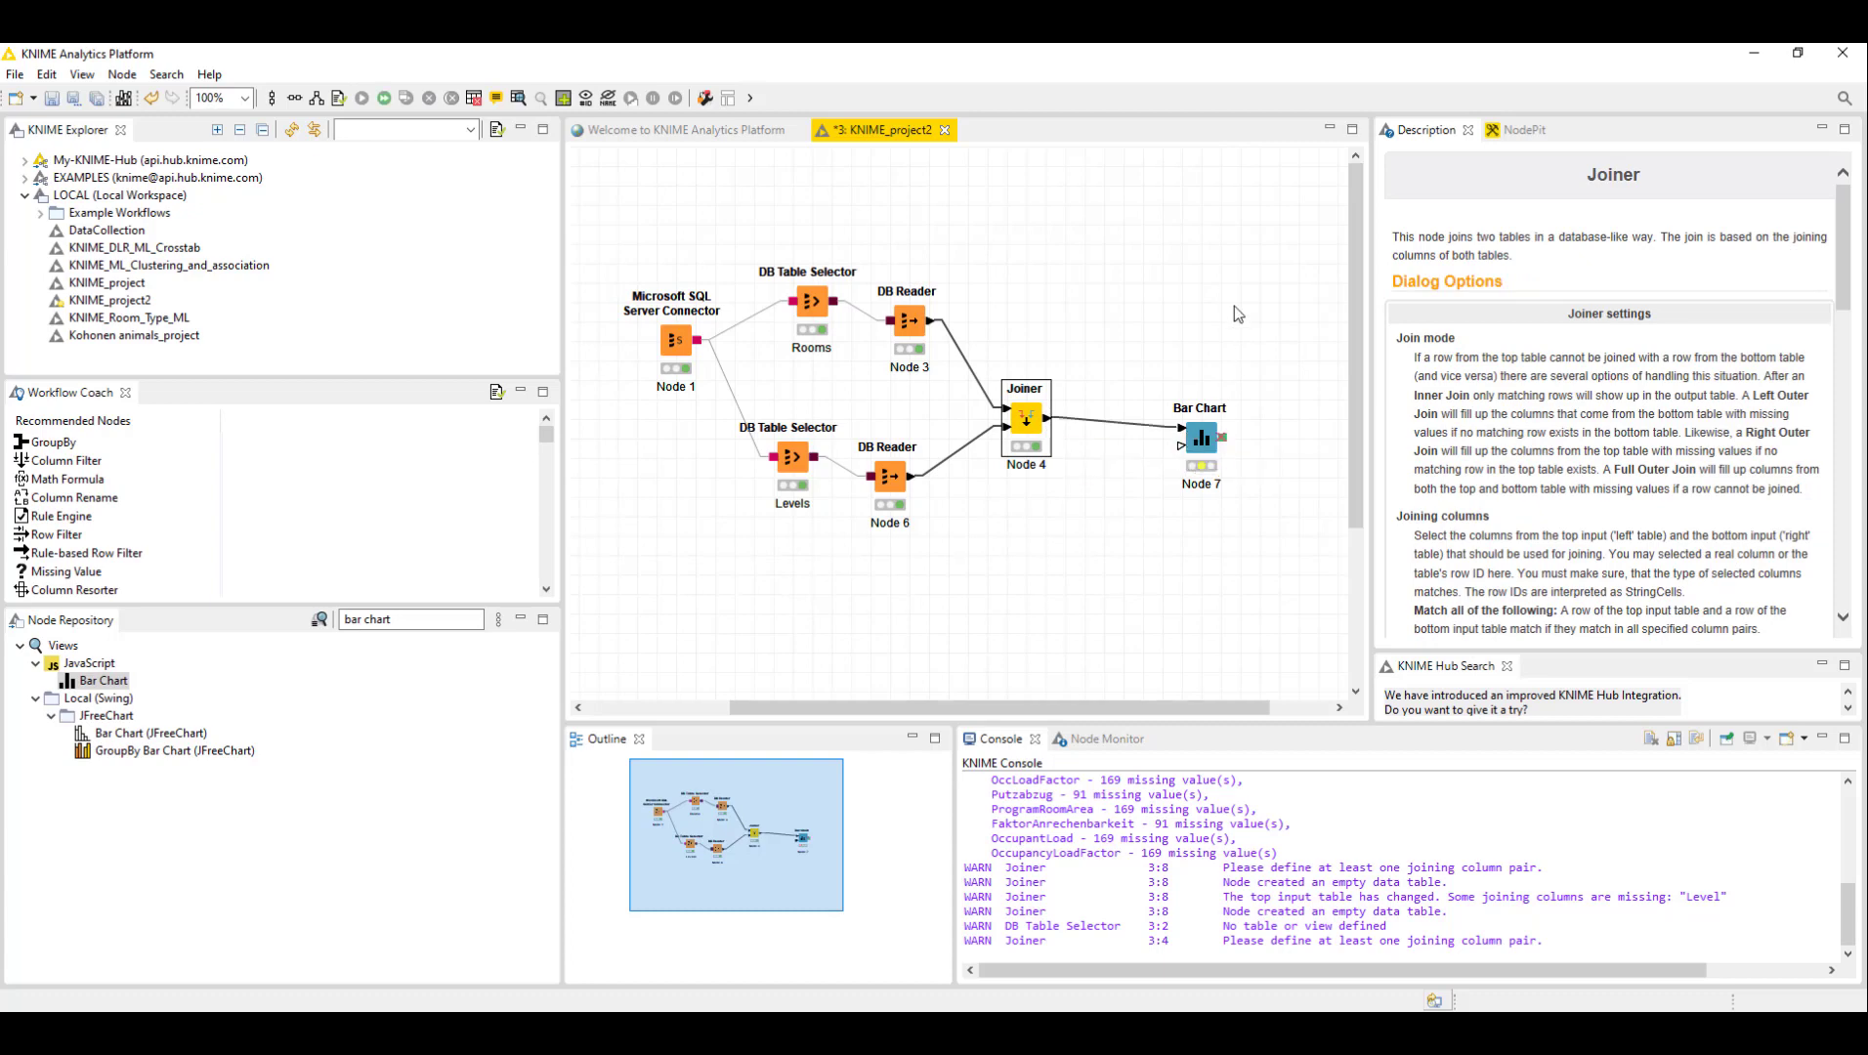
# - Open the Bar Chart configuration and set the aggregation method to Sum
pyautogui.rightClick(1207, 440)
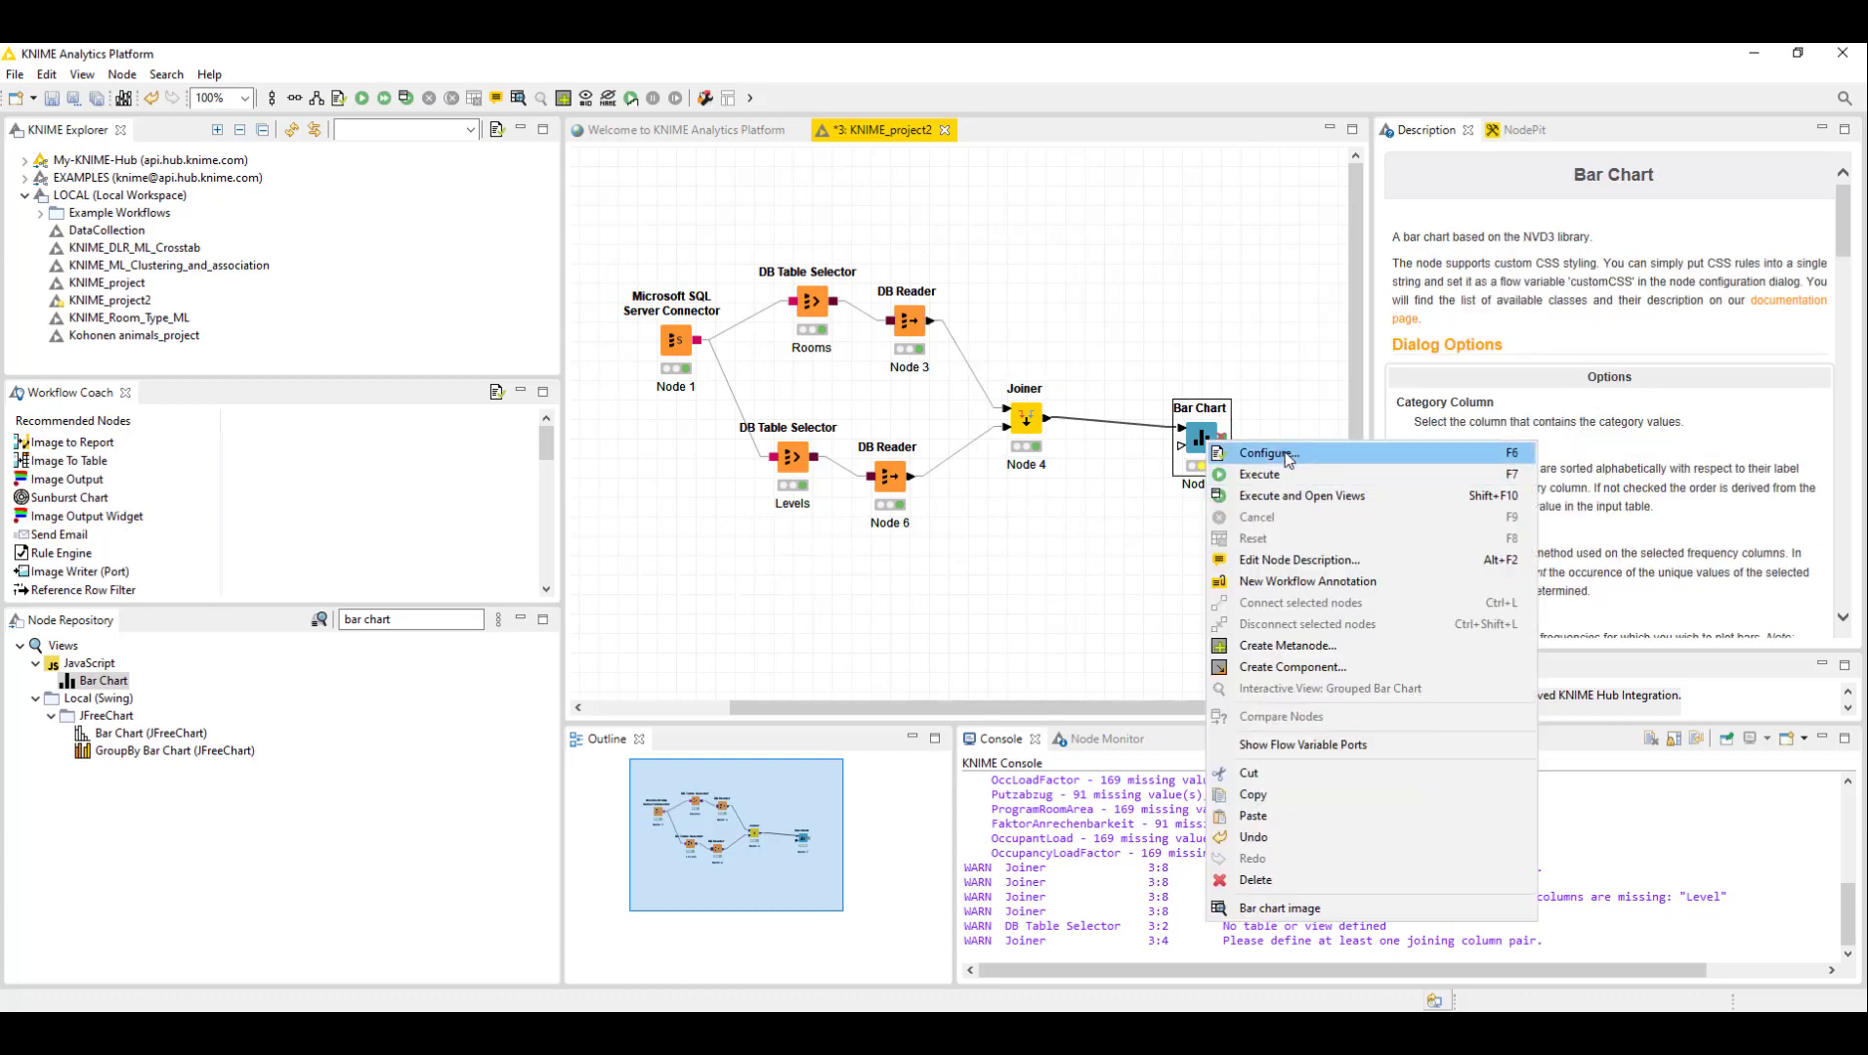
pyautogui.click(1277, 457)
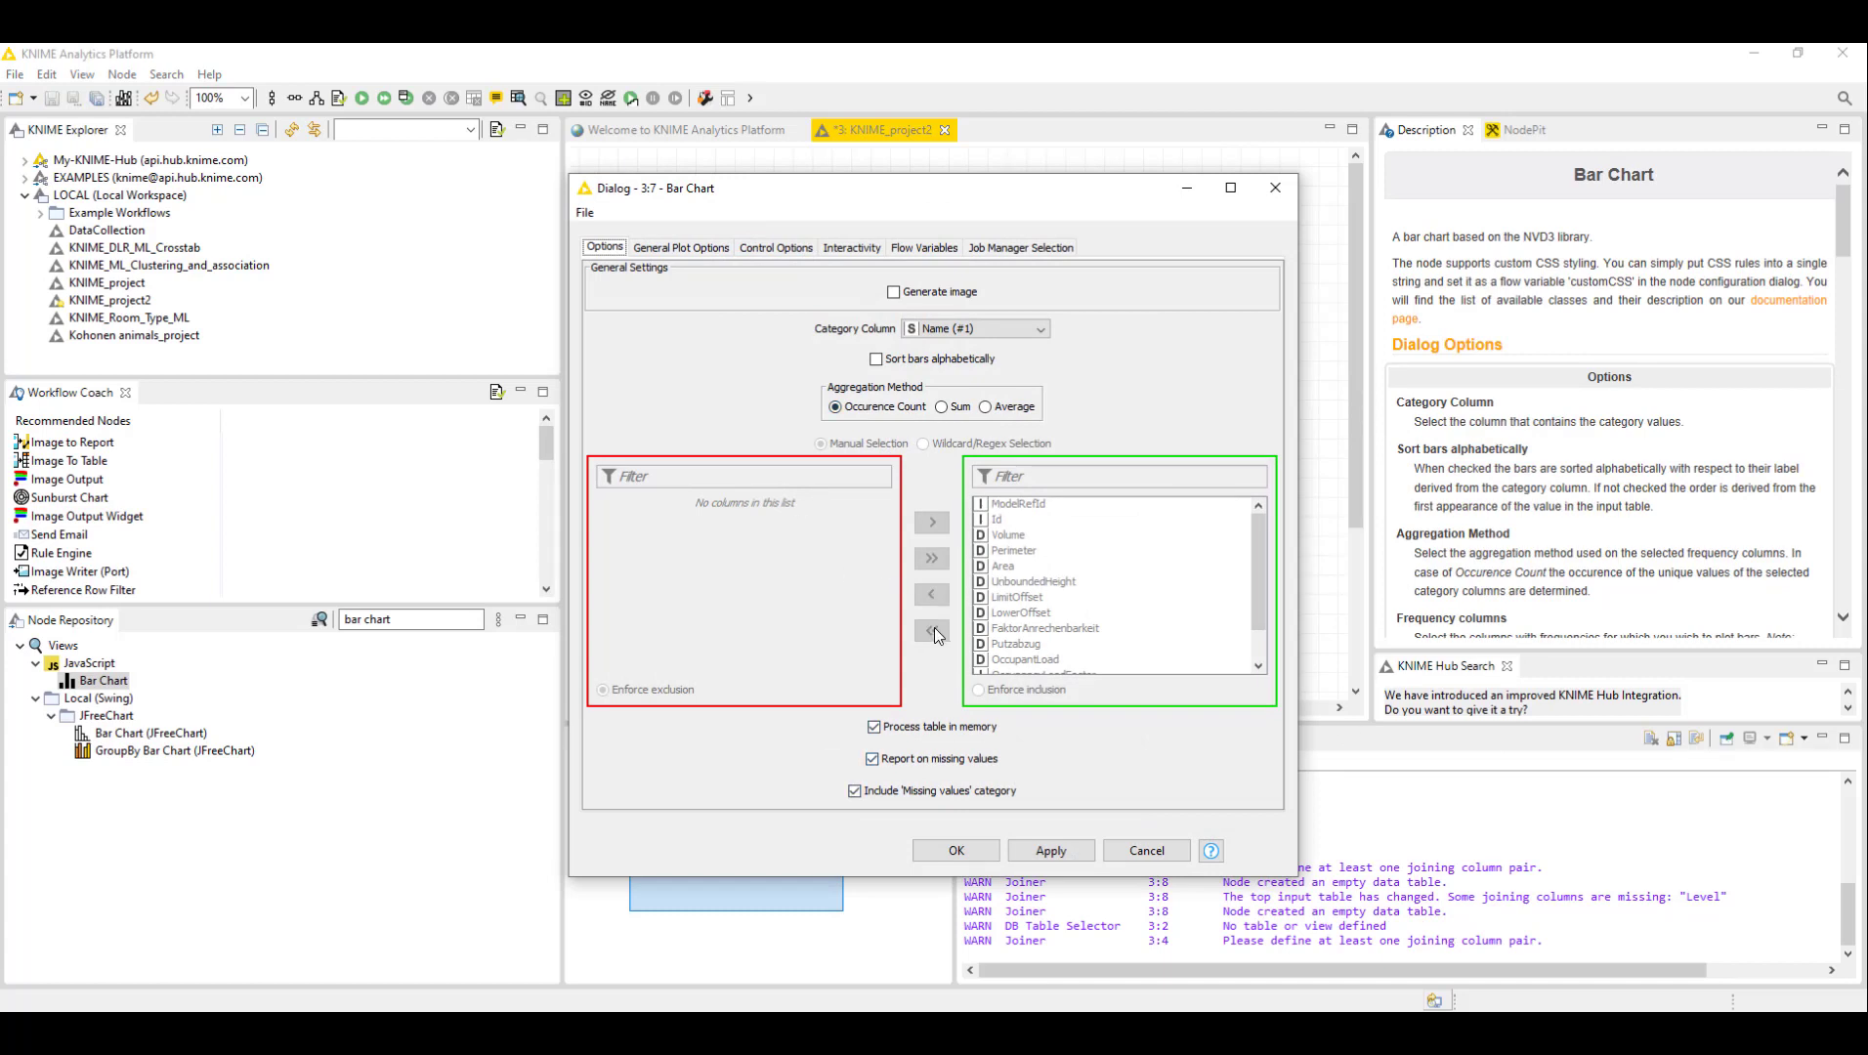
pyautogui.click(989, 410)
pyautogui.click(943, 407)
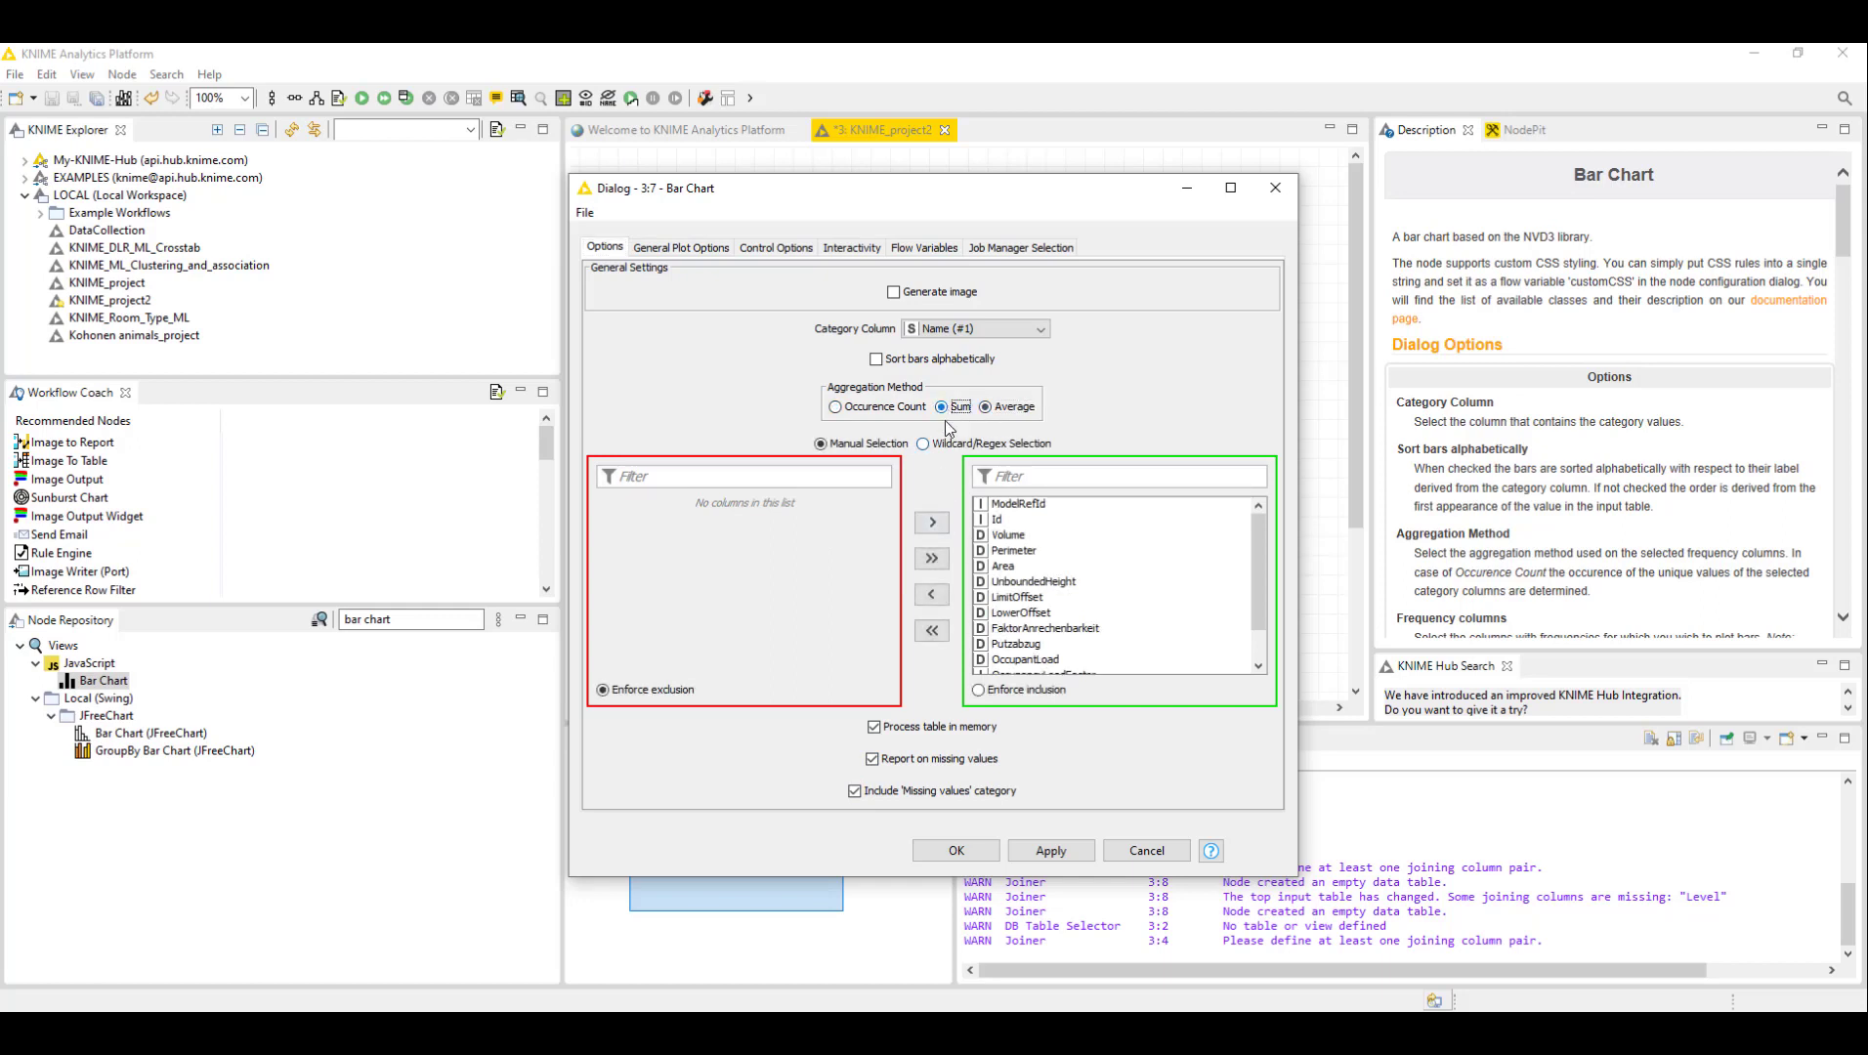
# - Include only the Area column as the bar chart's frequency column and confirm the configuration
pyautogui.click(1025, 535)
pyautogui.click(933, 631)
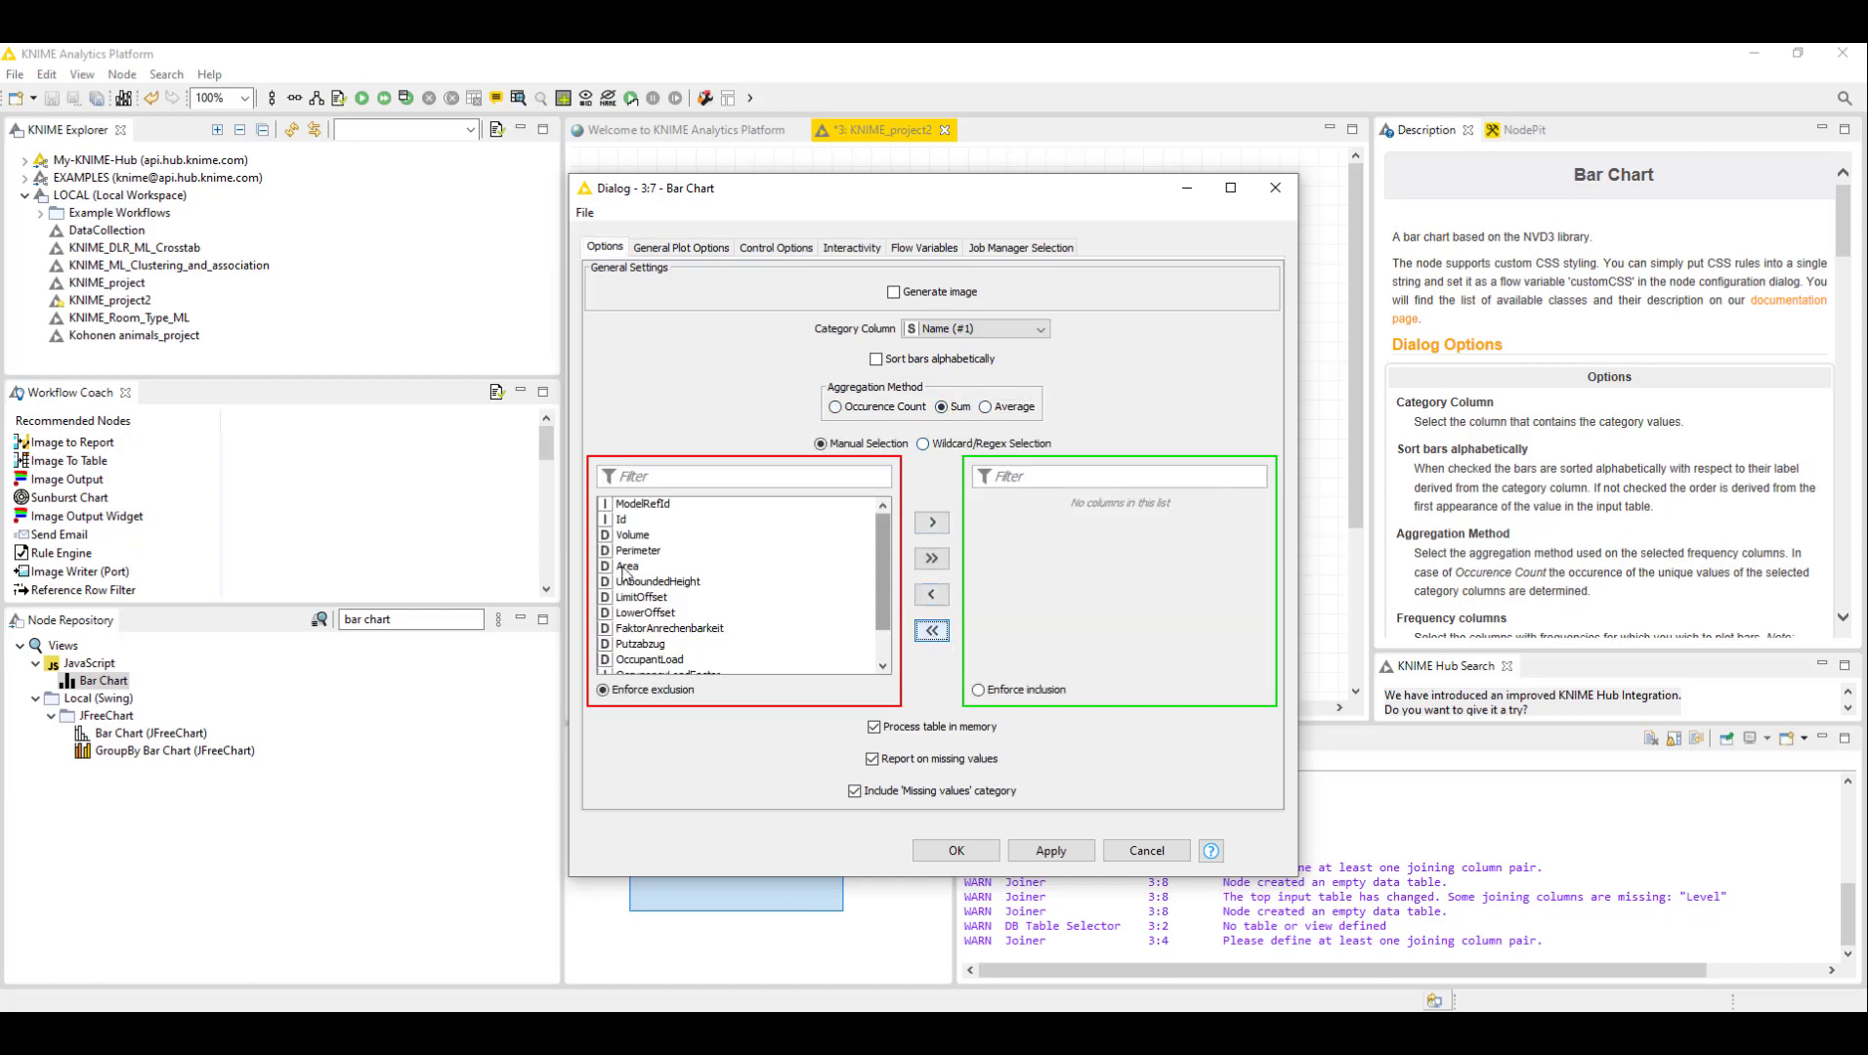
pyautogui.click(652, 520)
pyautogui.click(652, 564)
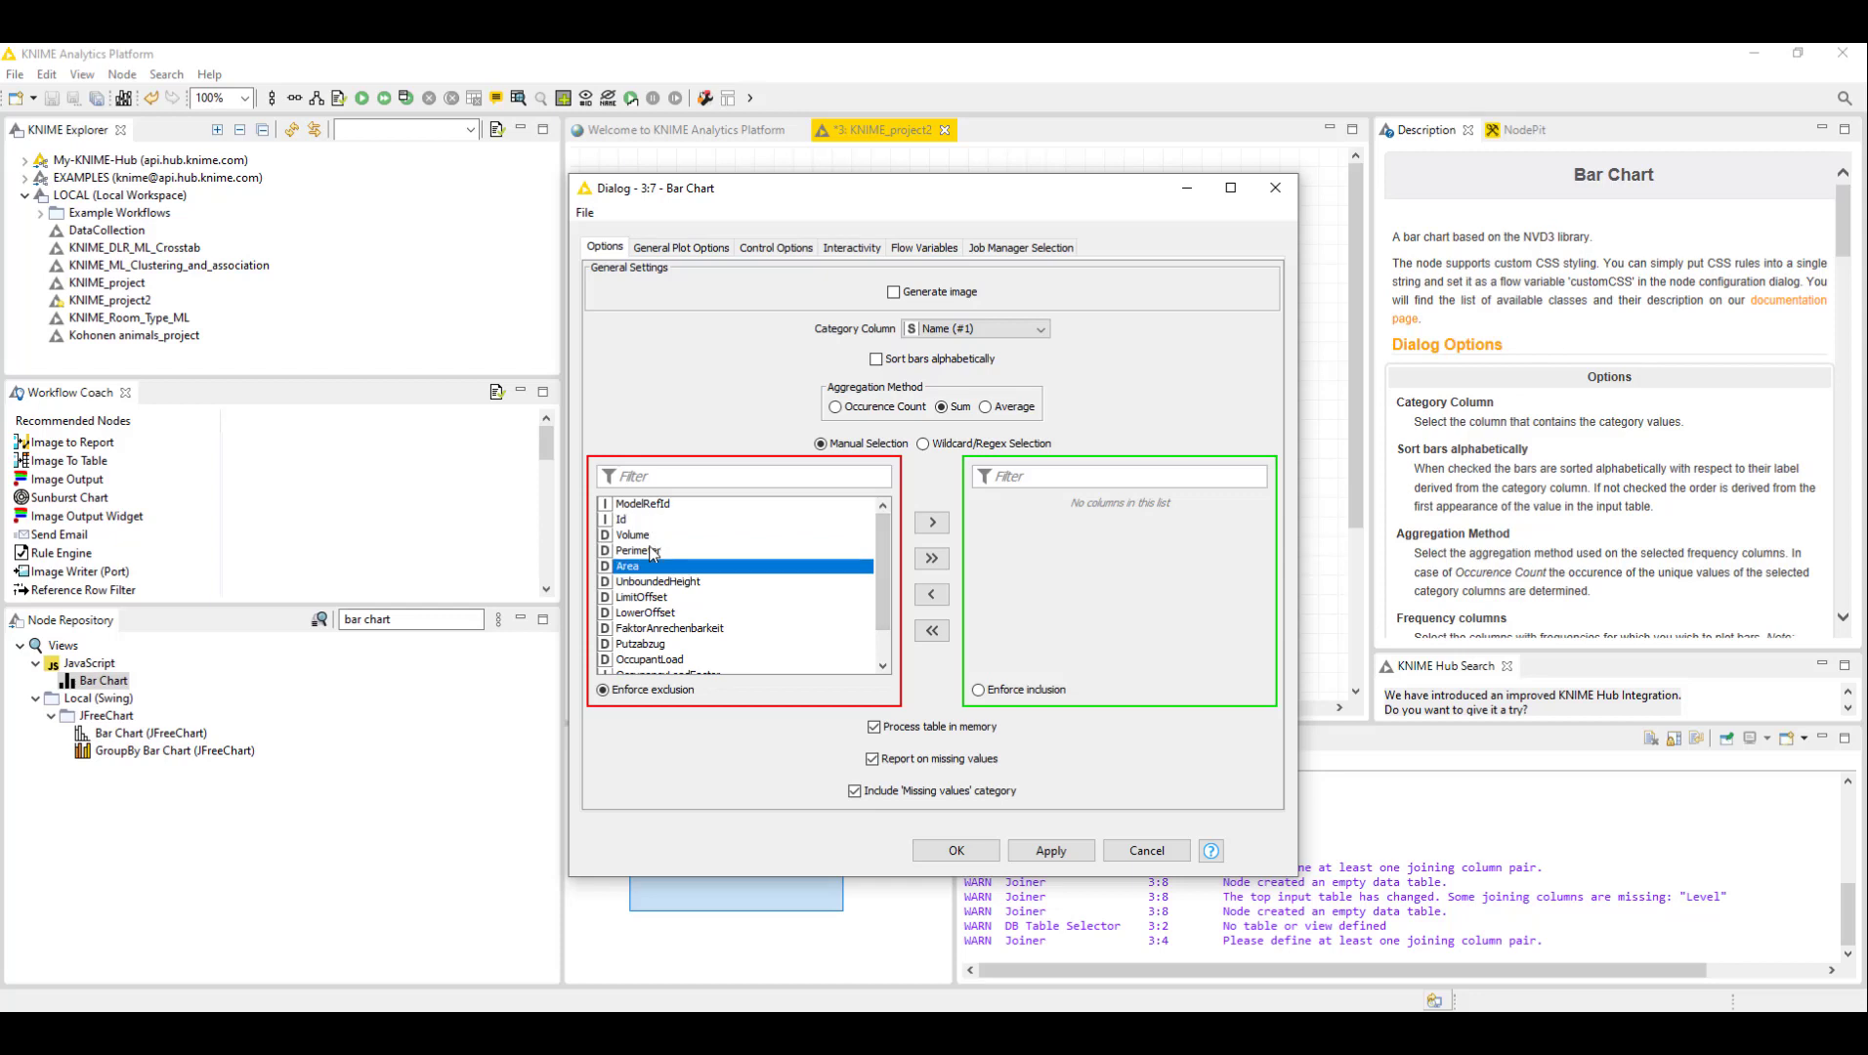
pyautogui.click(932, 523)
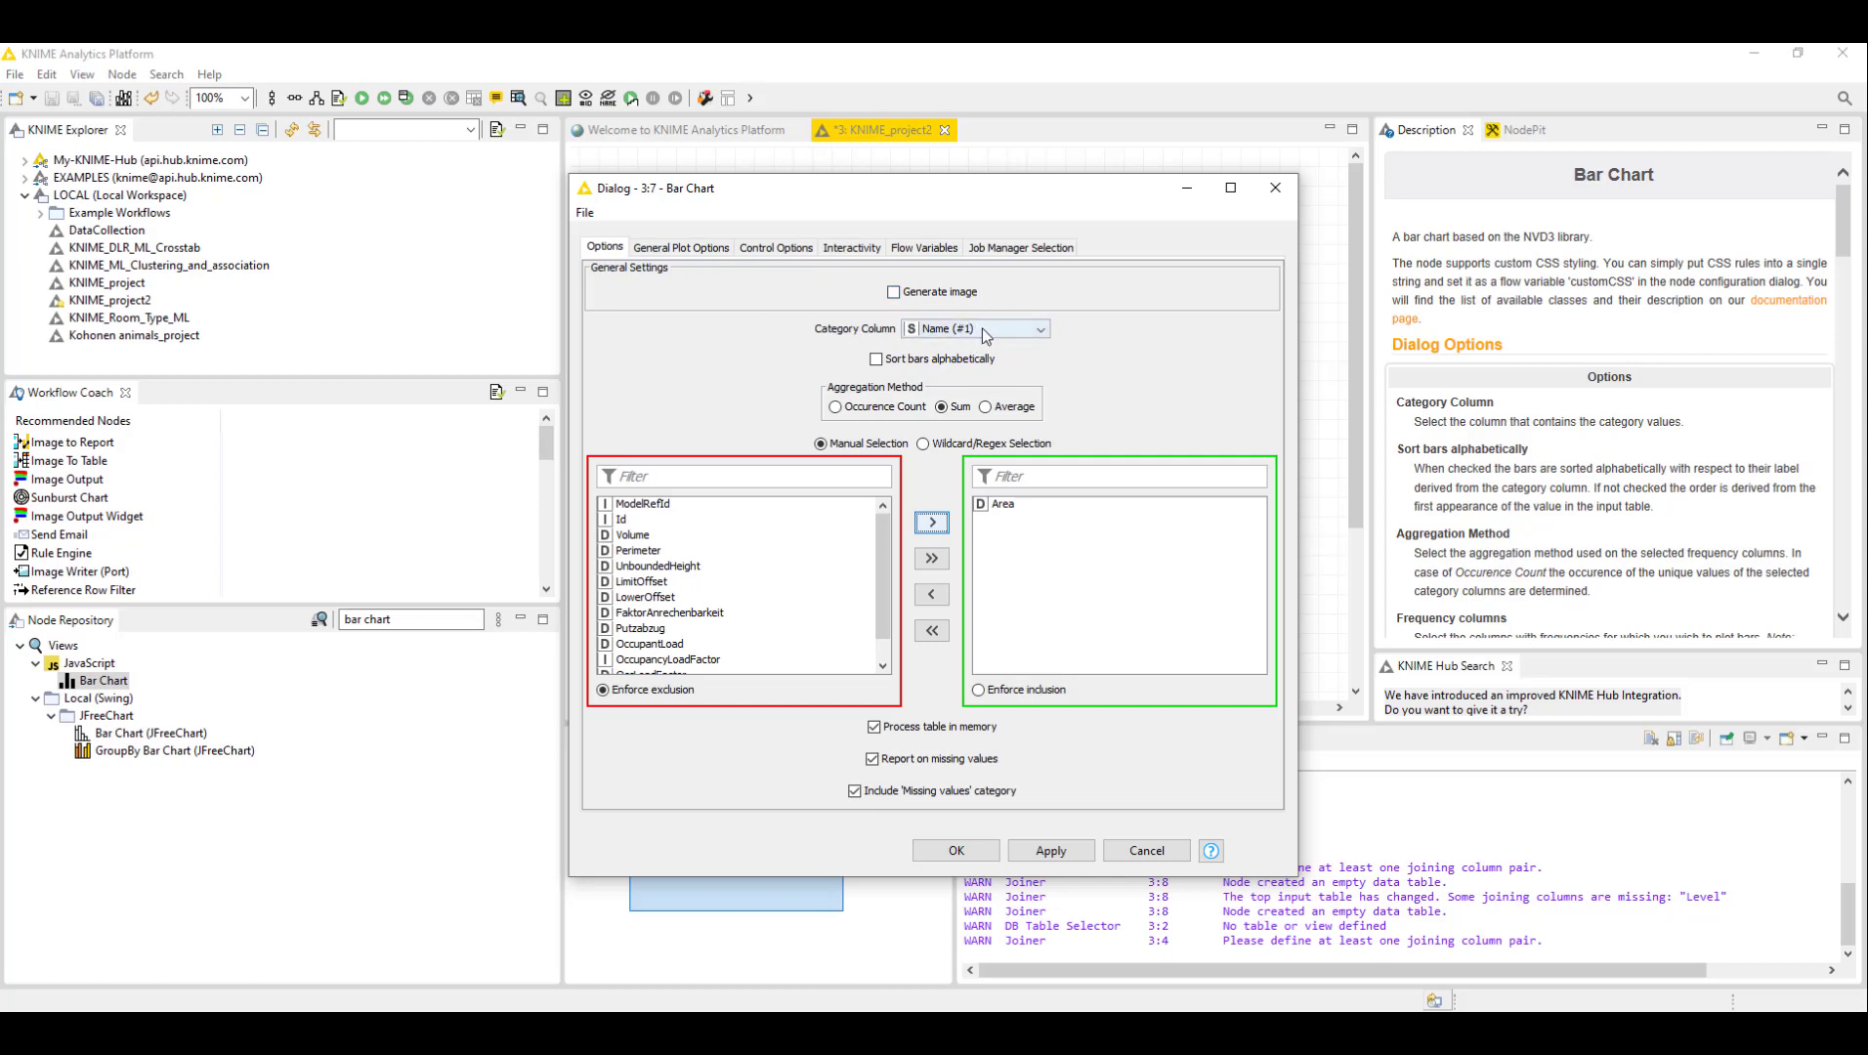
pyautogui.click(955, 851)
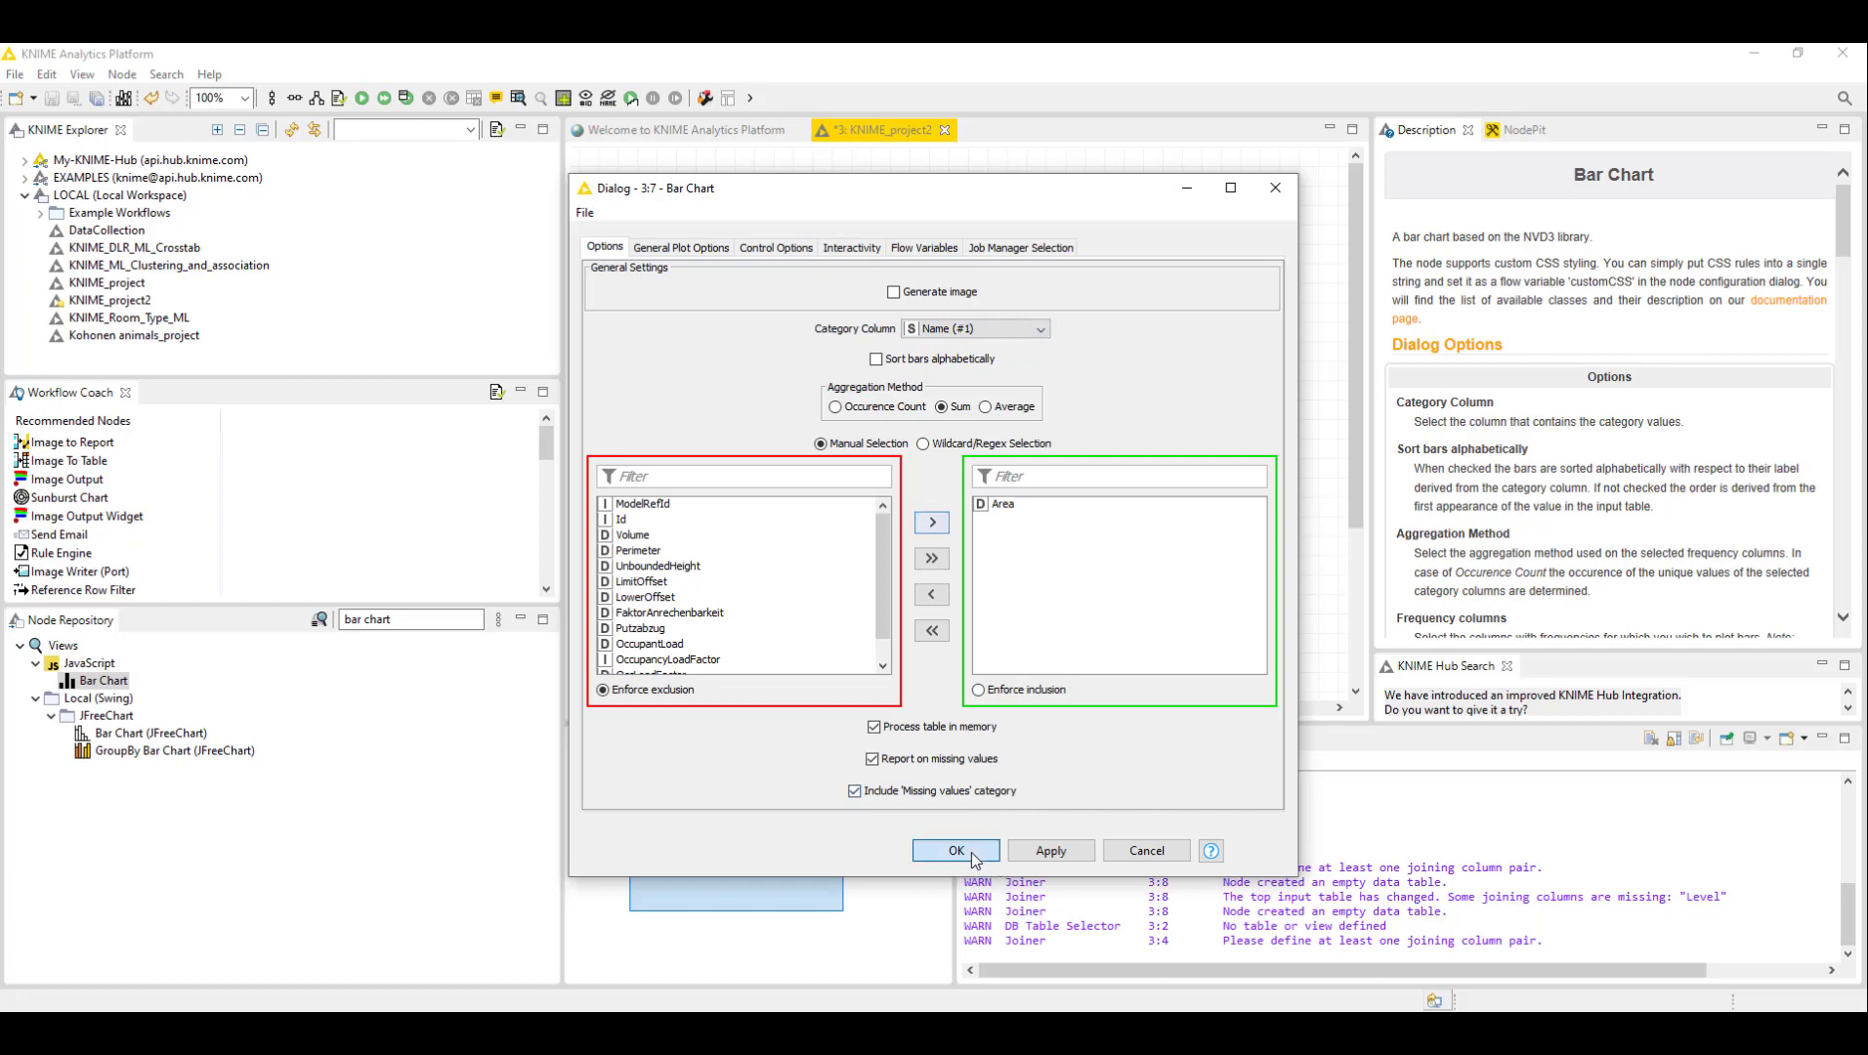
# - Execute the Bar Chart node and open its interactive view
pyautogui.click(1165, 452)
pyautogui.rightClick(1165, 452)
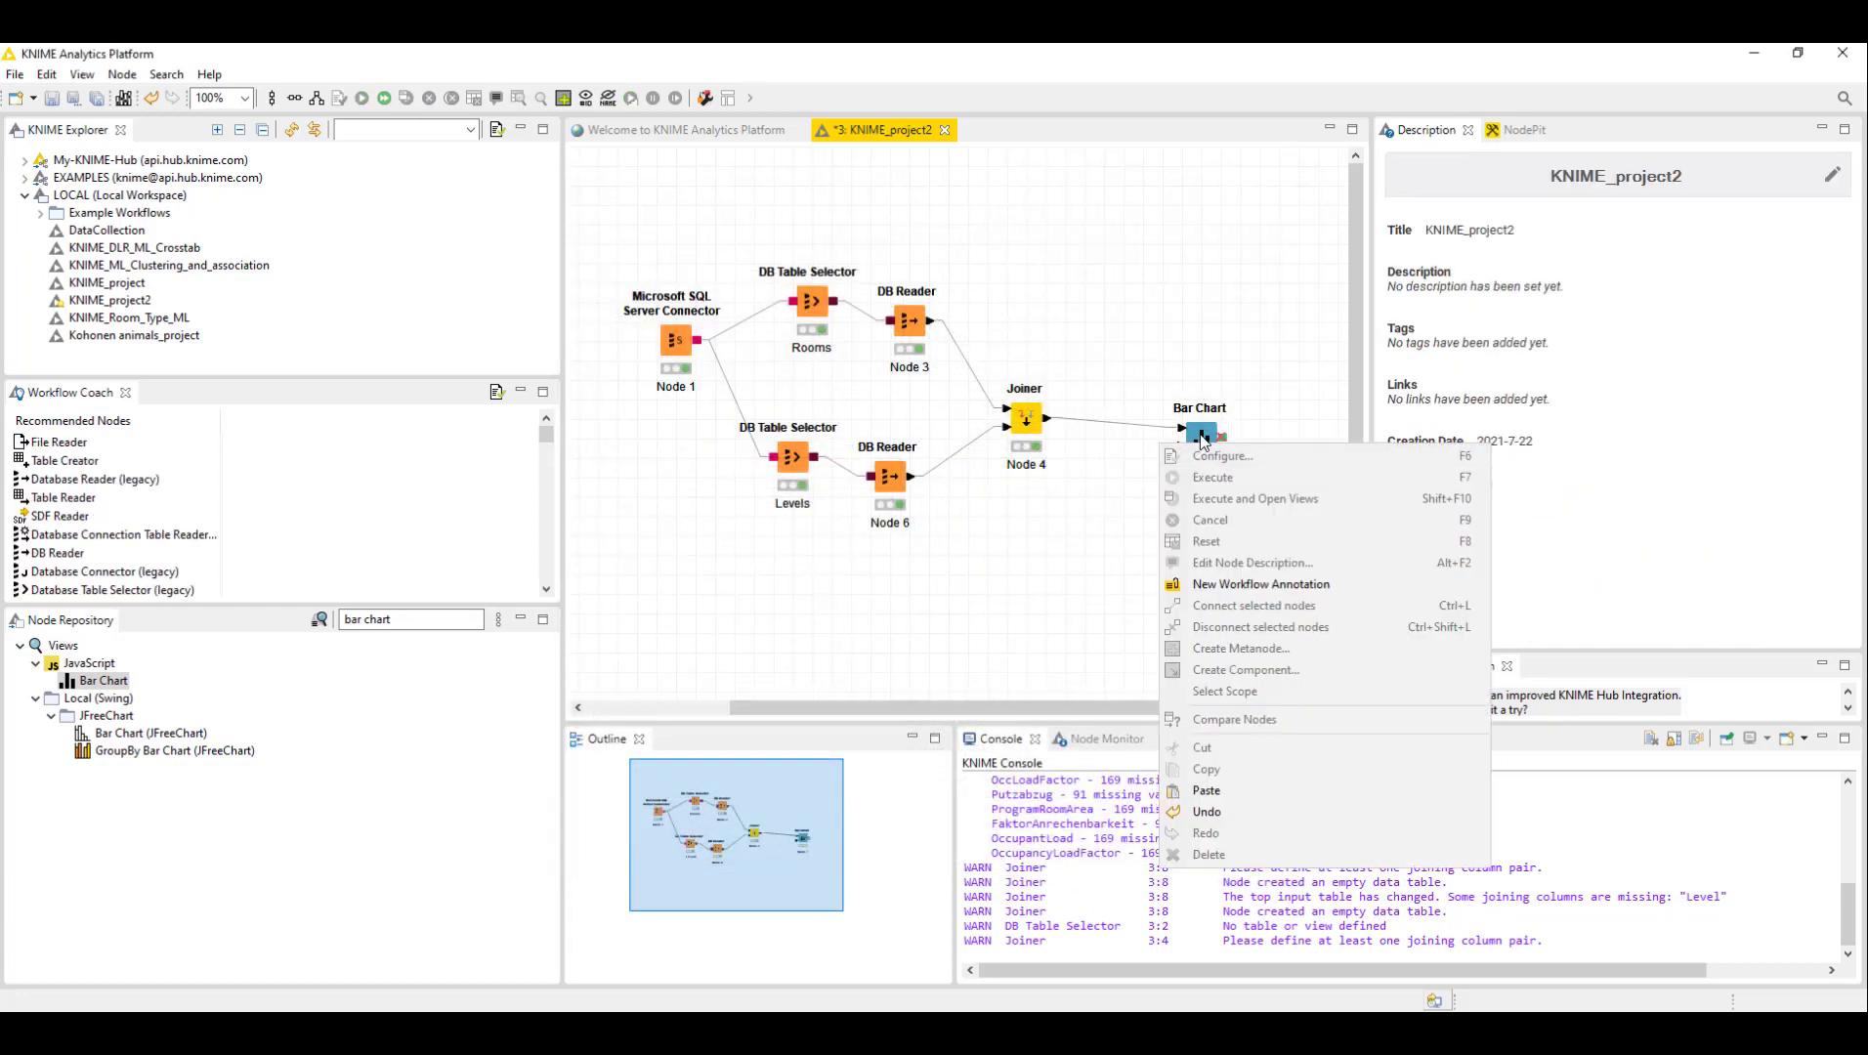
pyautogui.click(1255, 379)
pyautogui.click(1216, 430)
pyautogui.rightClick(1220, 428)
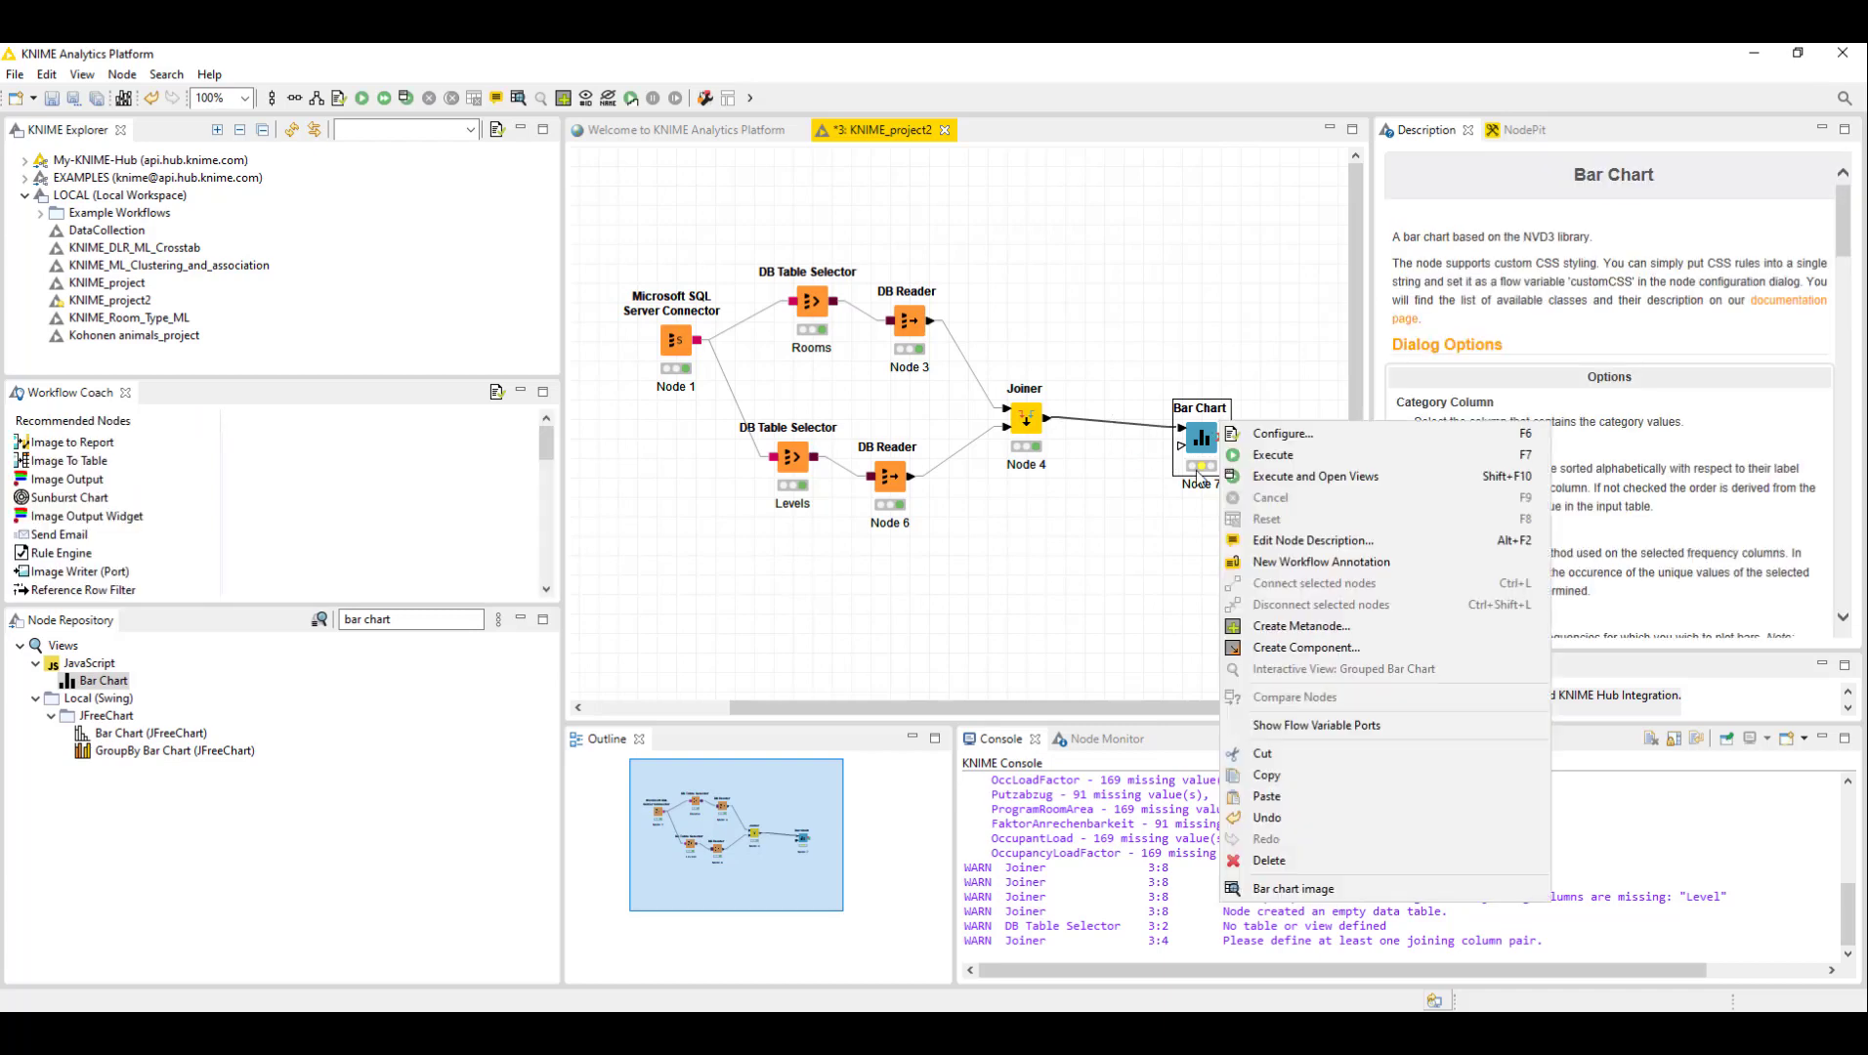
pyautogui.click(1295, 477)
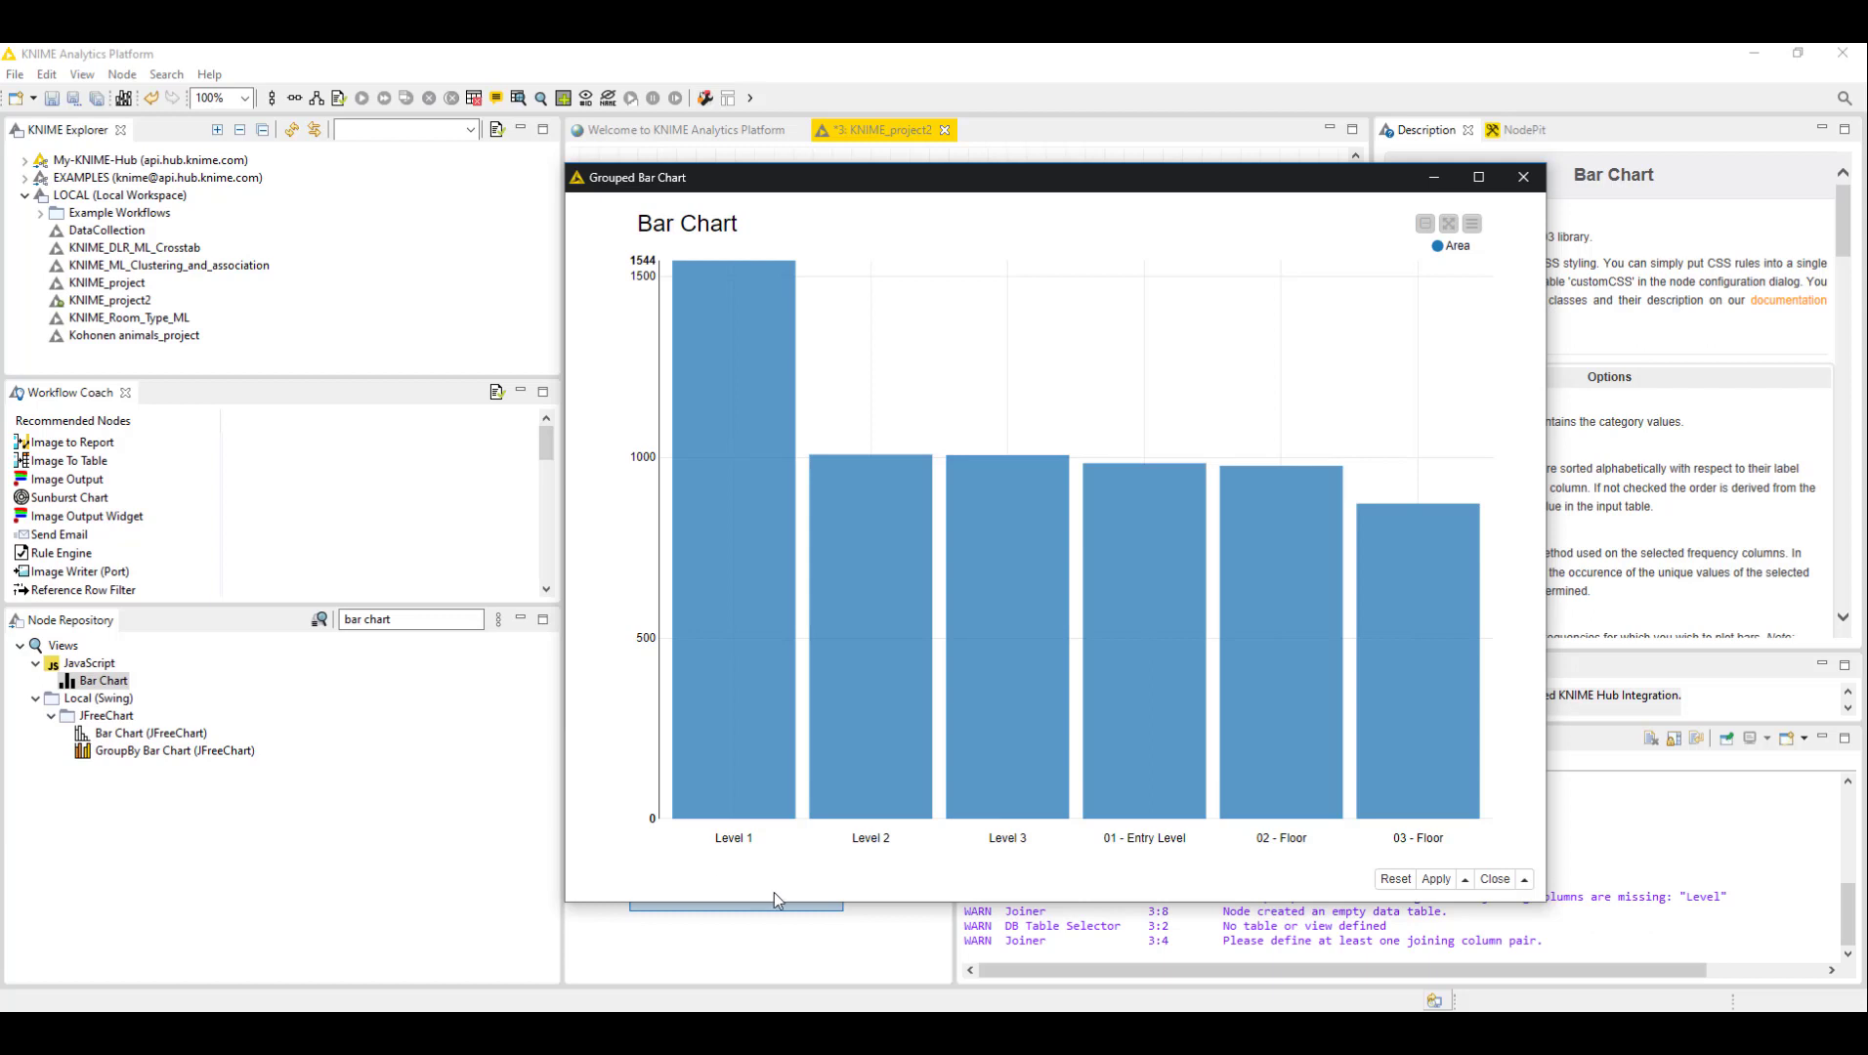
# - Examine the summed Area per level in full-screen chart view, then restore it, apply the view and move its window aside
pyautogui.moveTo(716, 800)
pyautogui.moveTo(693, 401)
pyautogui.click(1449, 223)
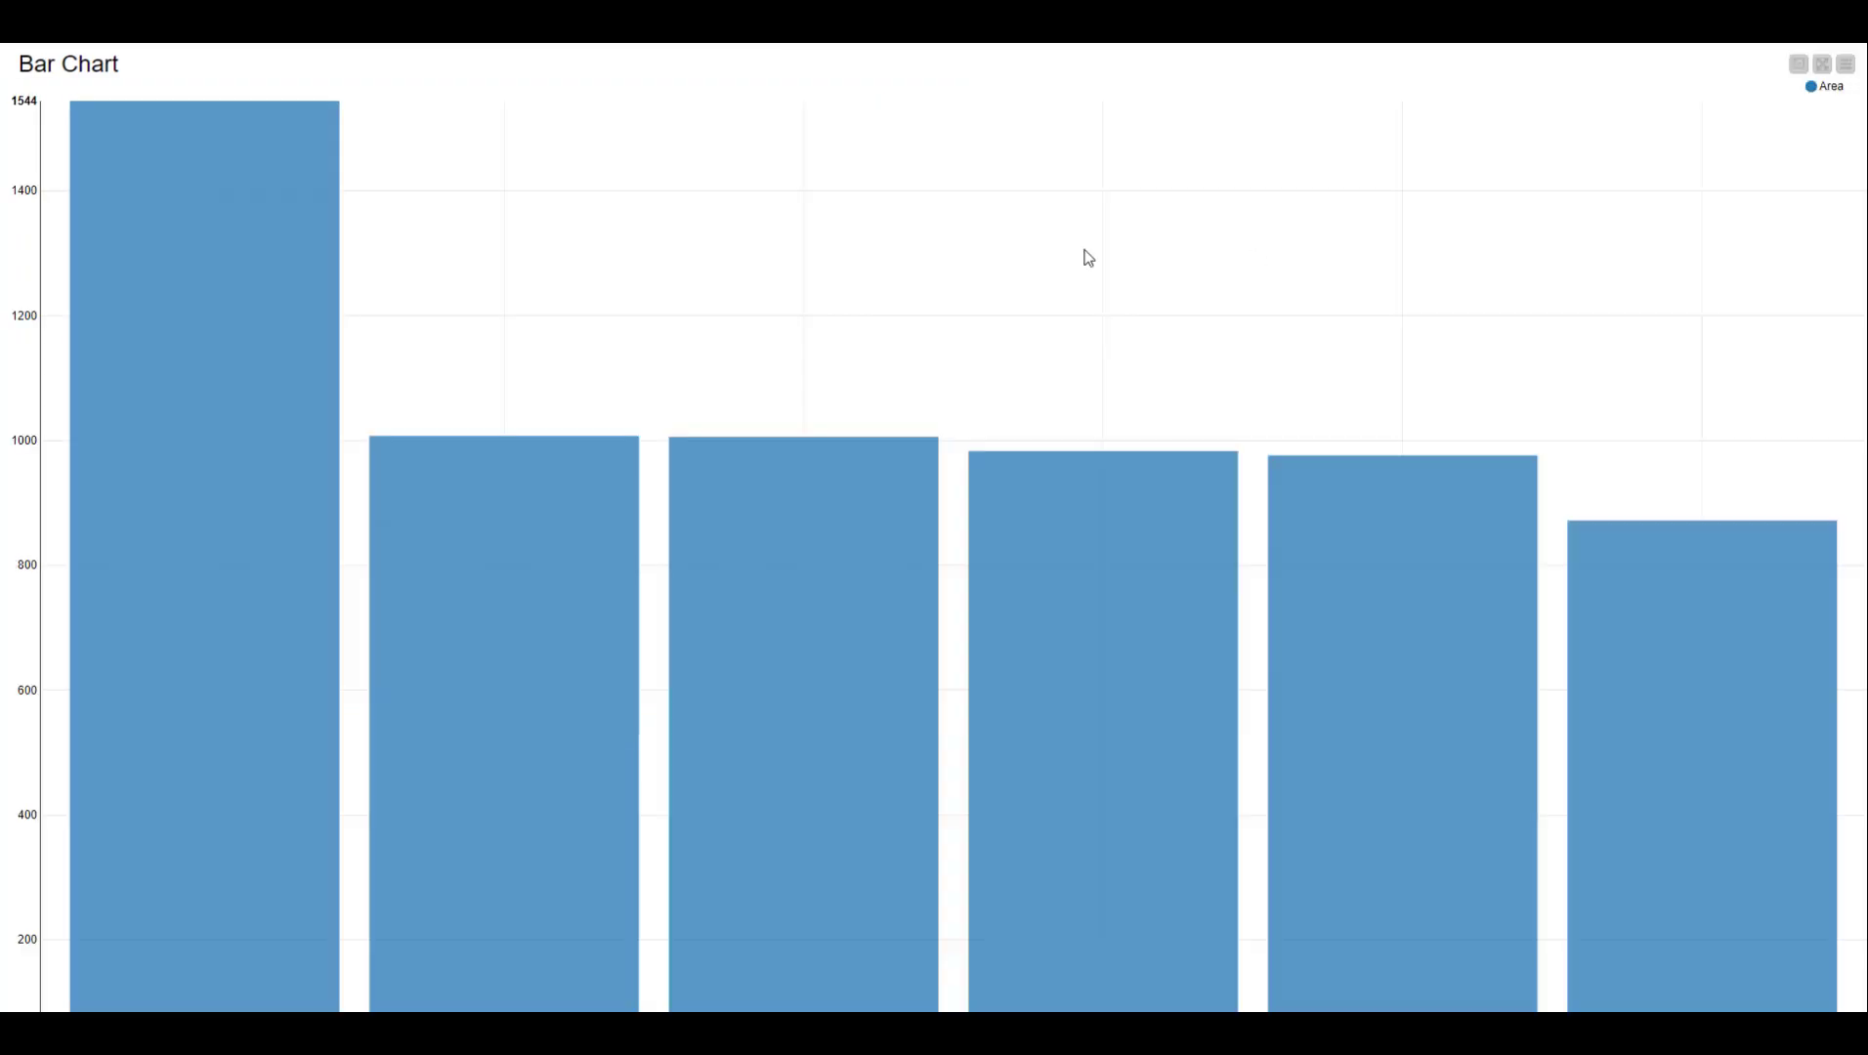
pyautogui.click(1826, 66)
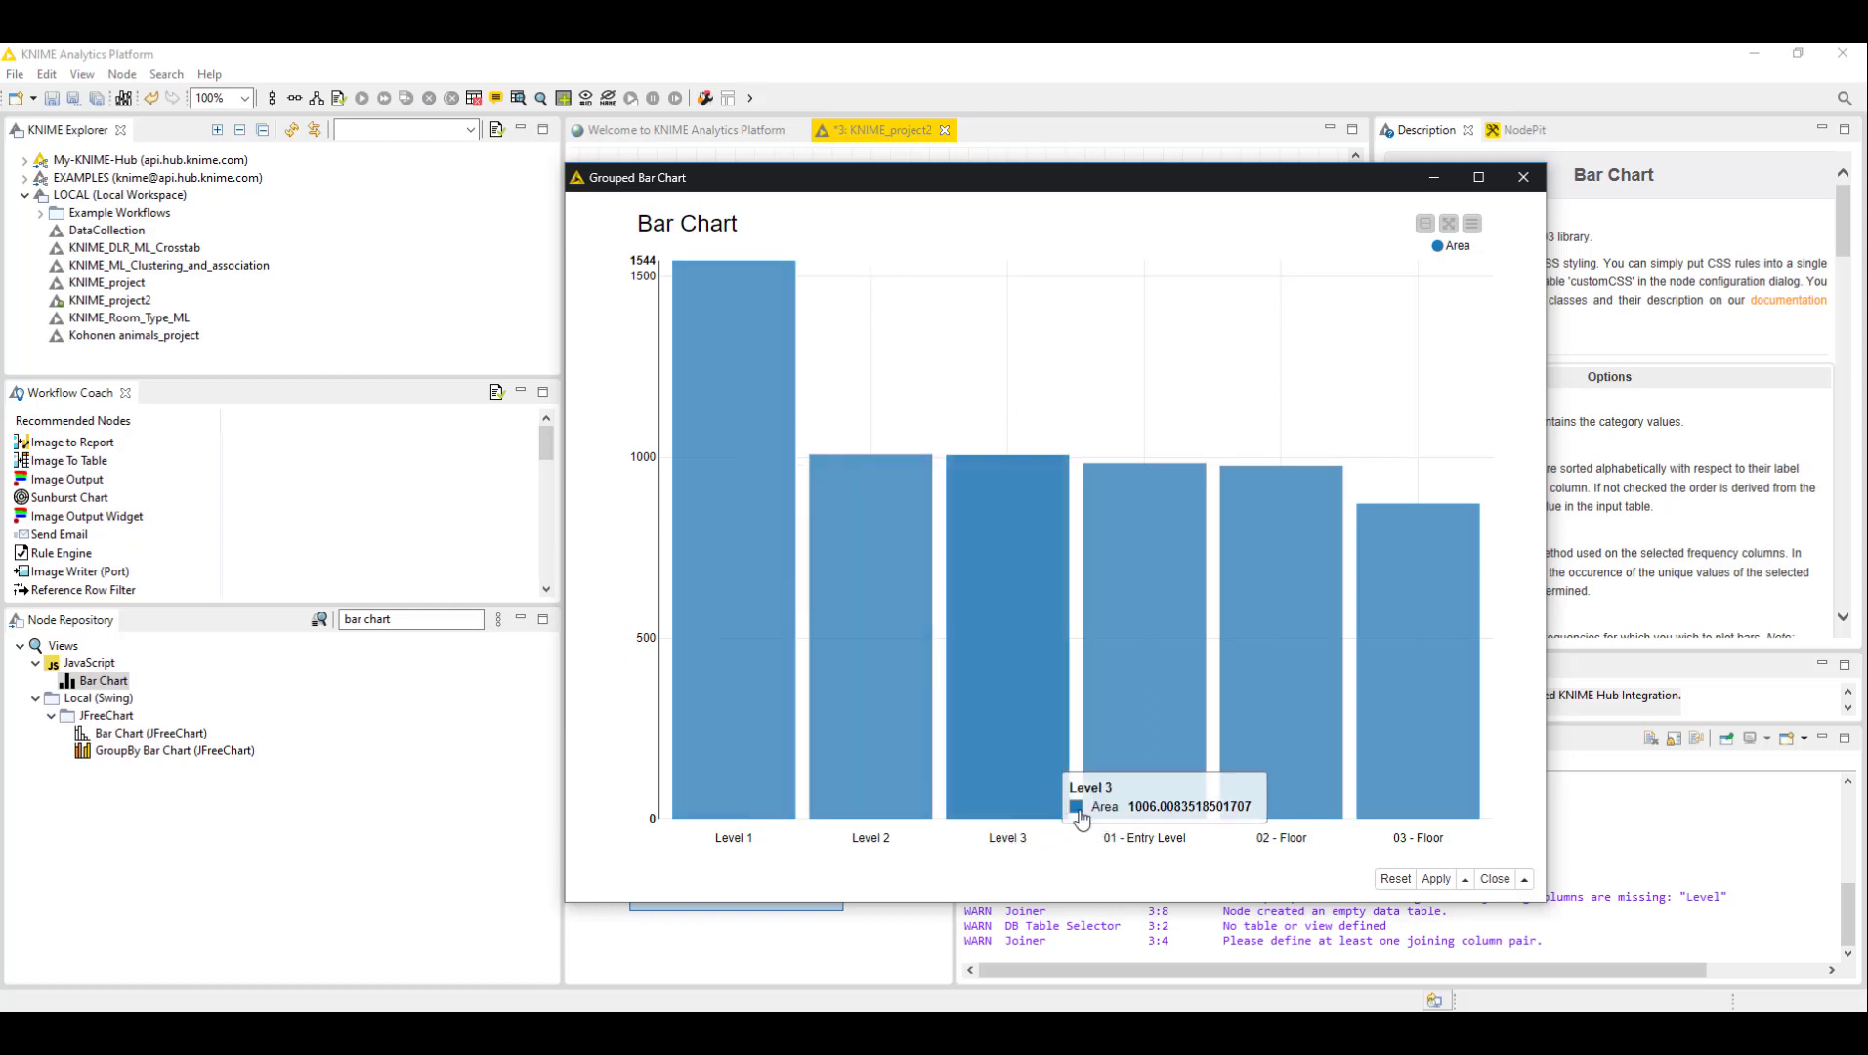
pyautogui.click(1433, 879)
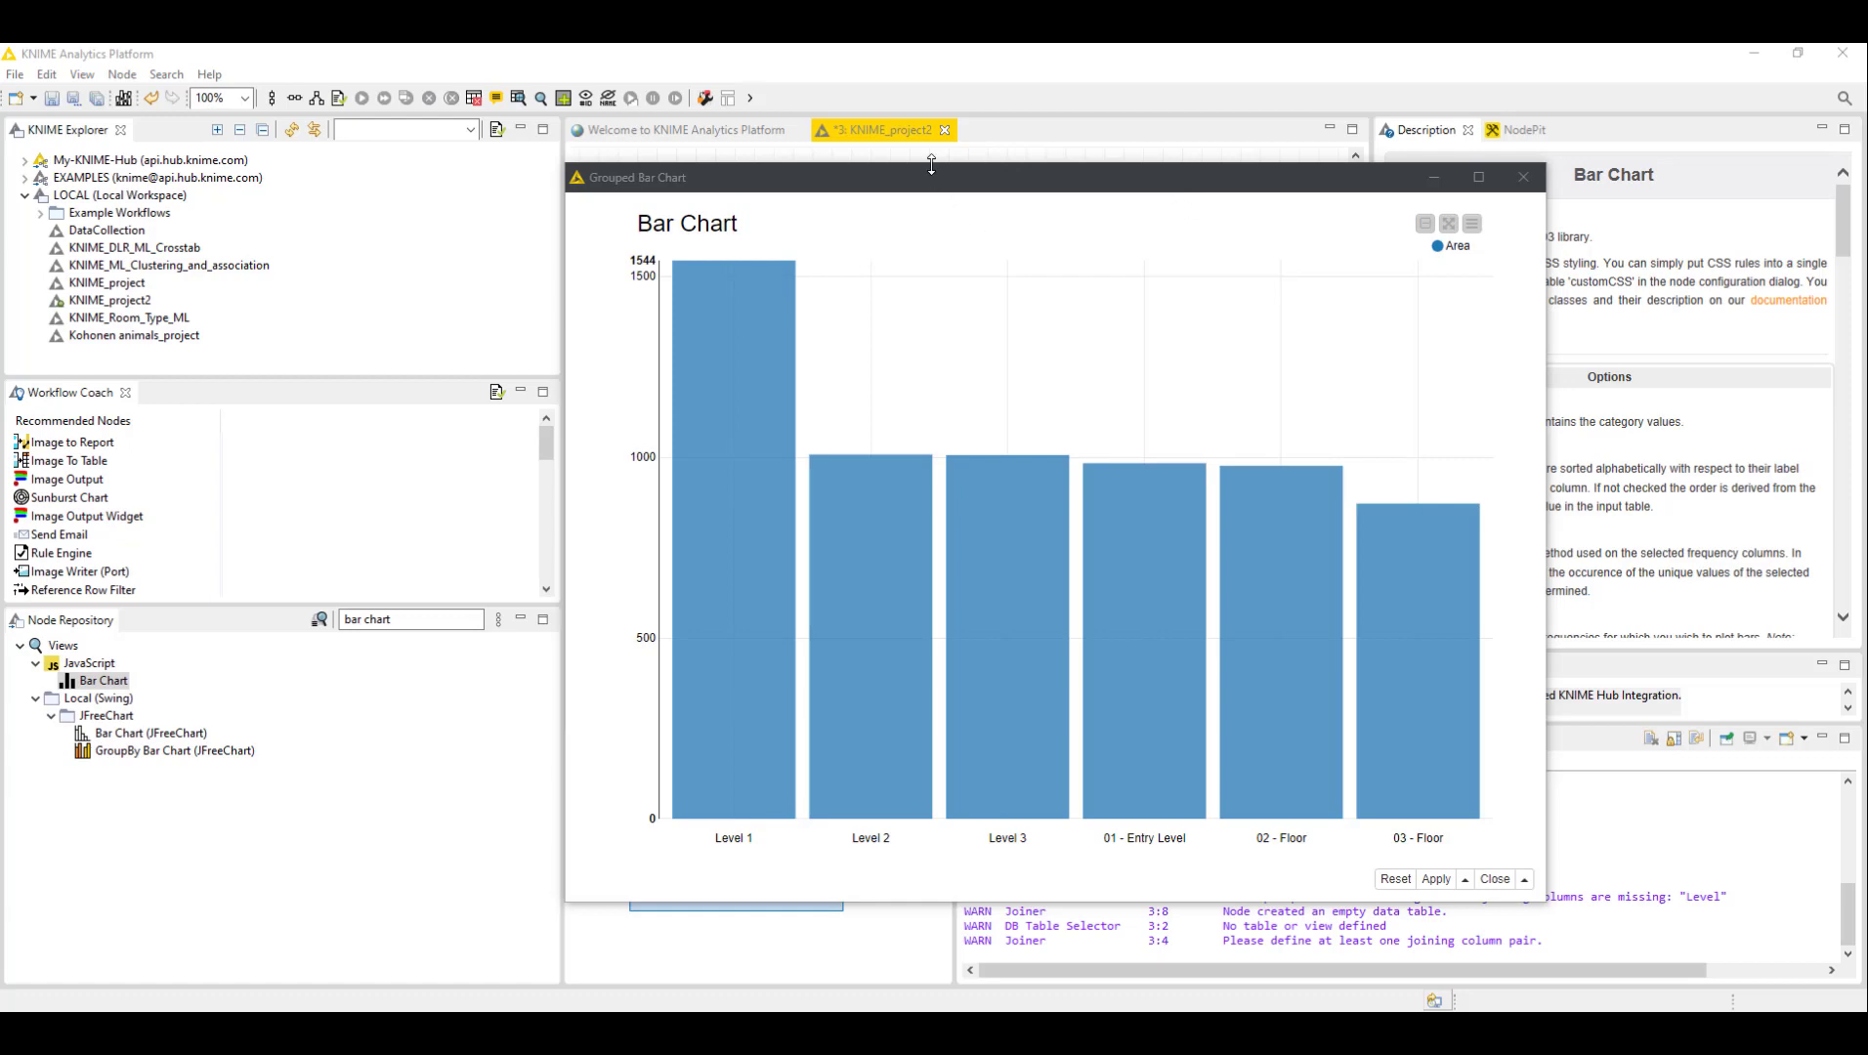
pyautogui.moveTo(935, 176); pyautogui.dragTo(1867, 155)
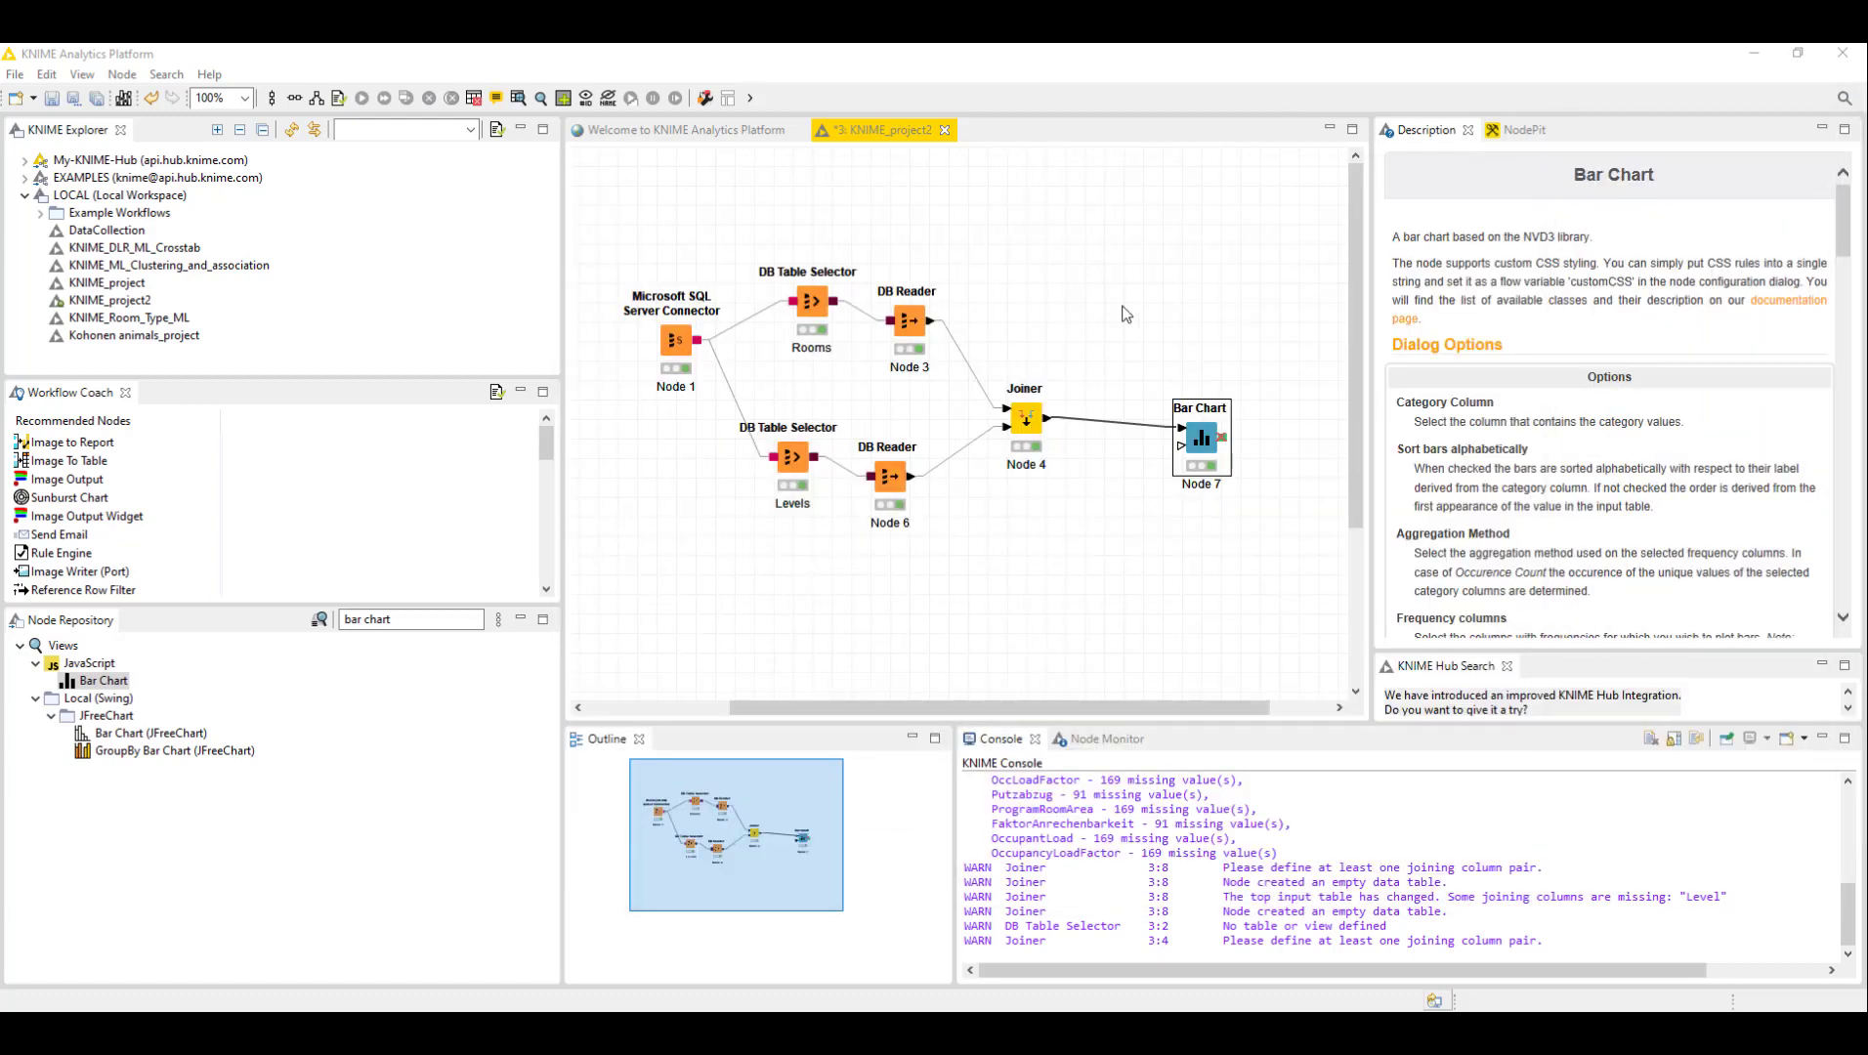